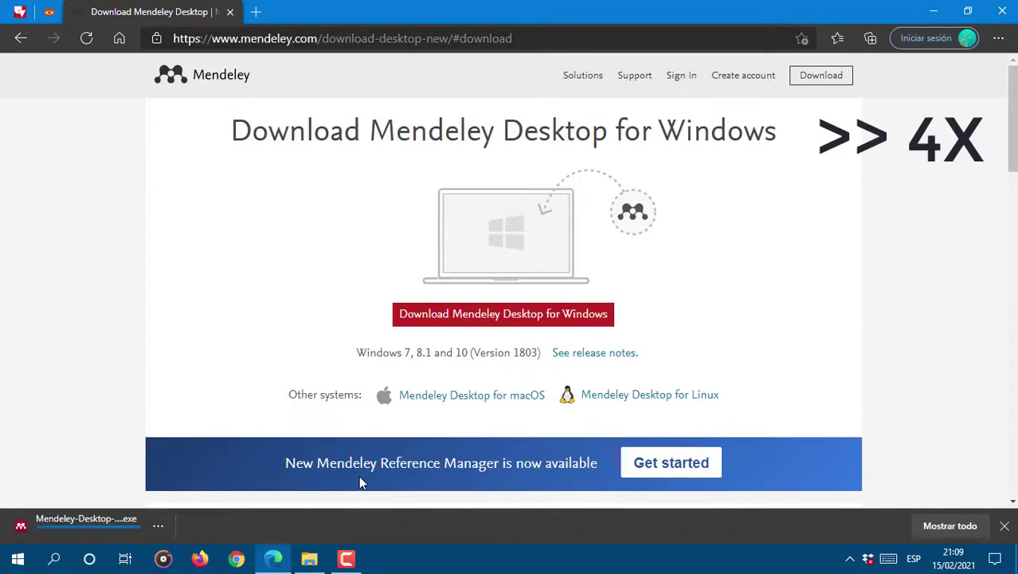
Step: Locate the downloaded Mendeley-Desktop-1.19.8-win32.exe in its Explorer folder and run the installer
left_click(136, 529)
left_click(379, 191)
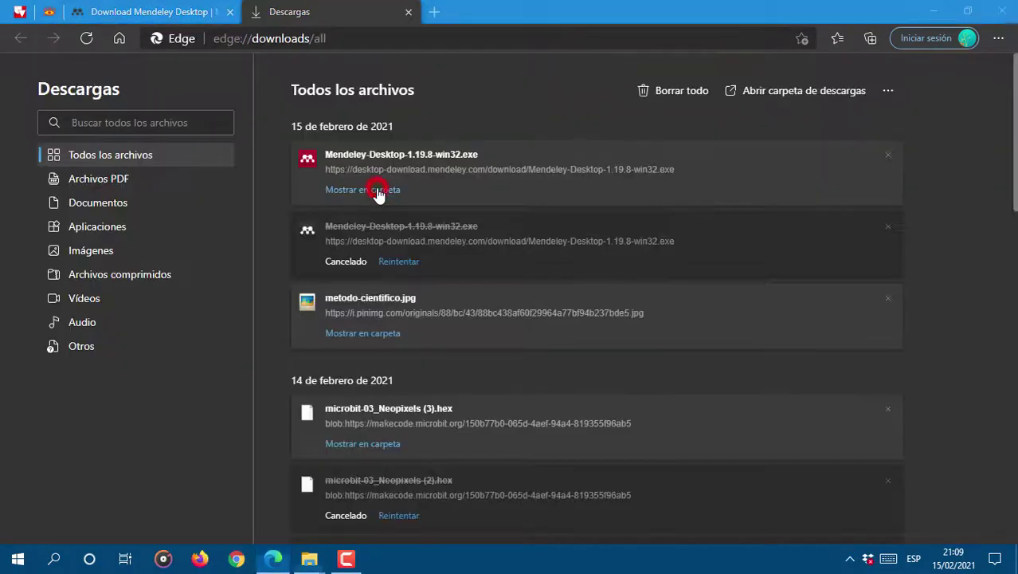
double_click(386, 252)
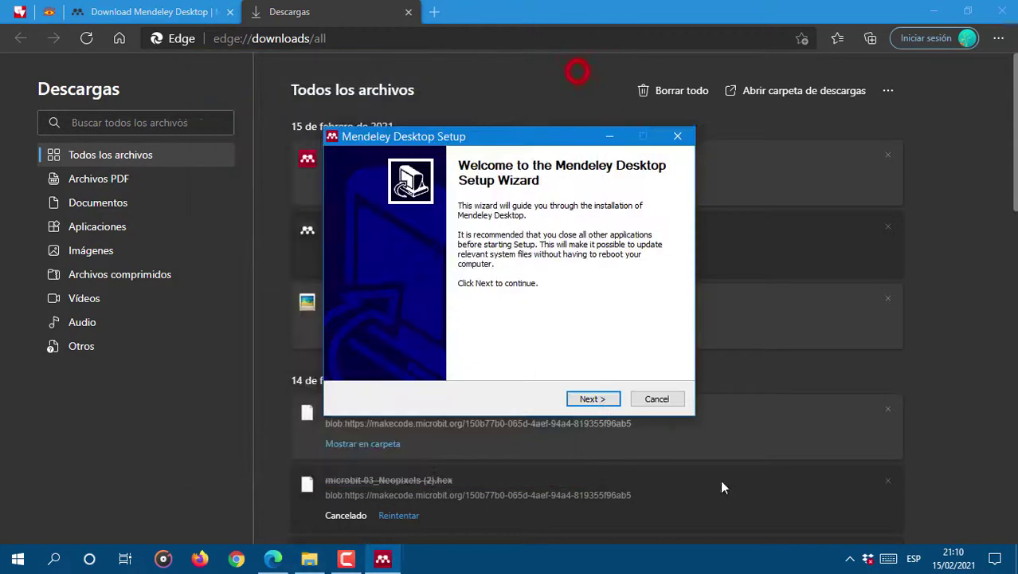
Step: Install Mendeley Desktop with the default licence, location and Start Menu settings, then launch it
left_click(595, 399)
left_click(594, 399)
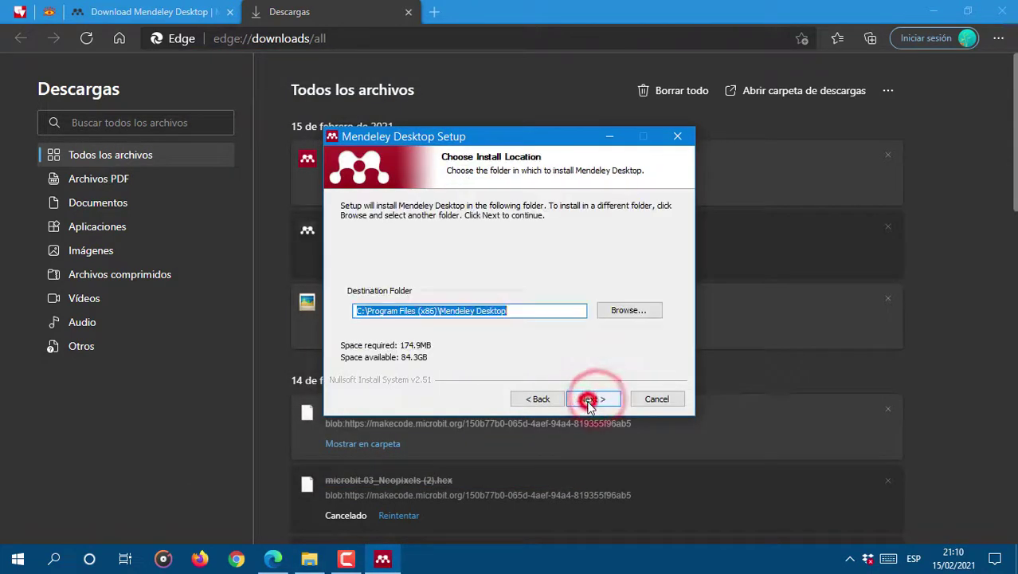
left_click(592, 399)
left_click(591, 399)
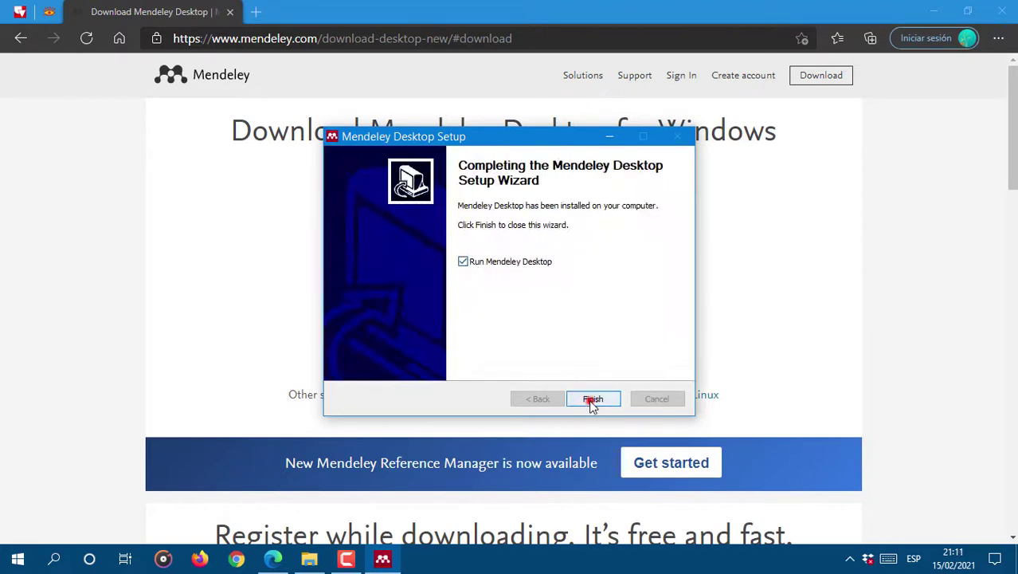
left_click(592, 399)
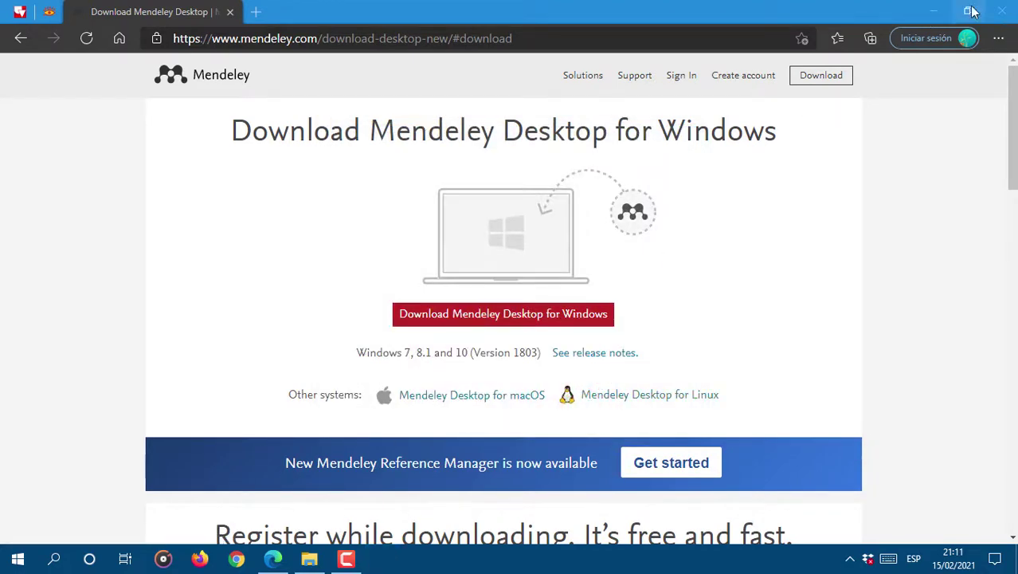
left_click(930, 14)
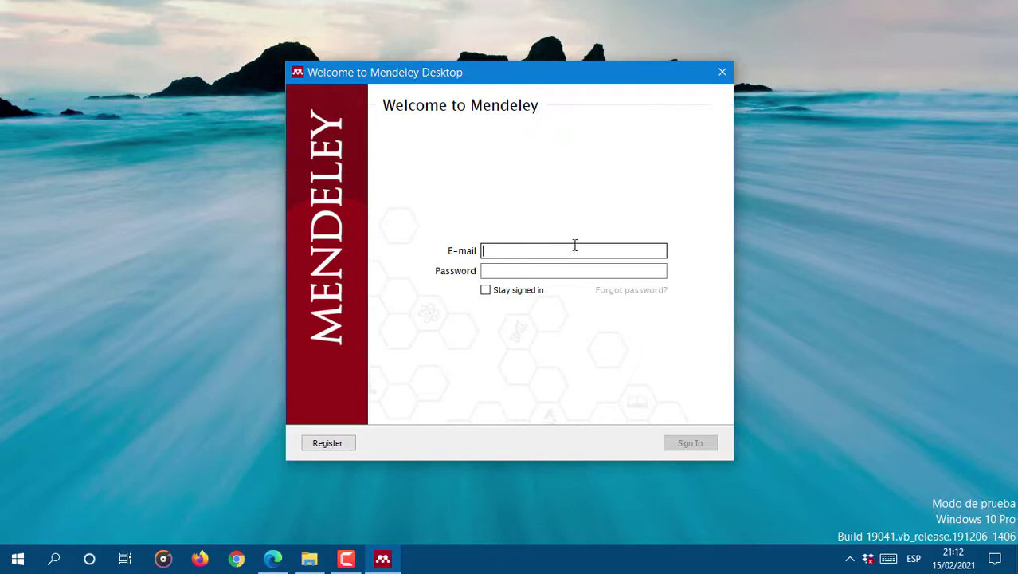
Step: Start a new Mendeley registration by pasting the account e-mail address
left_click(331, 447)
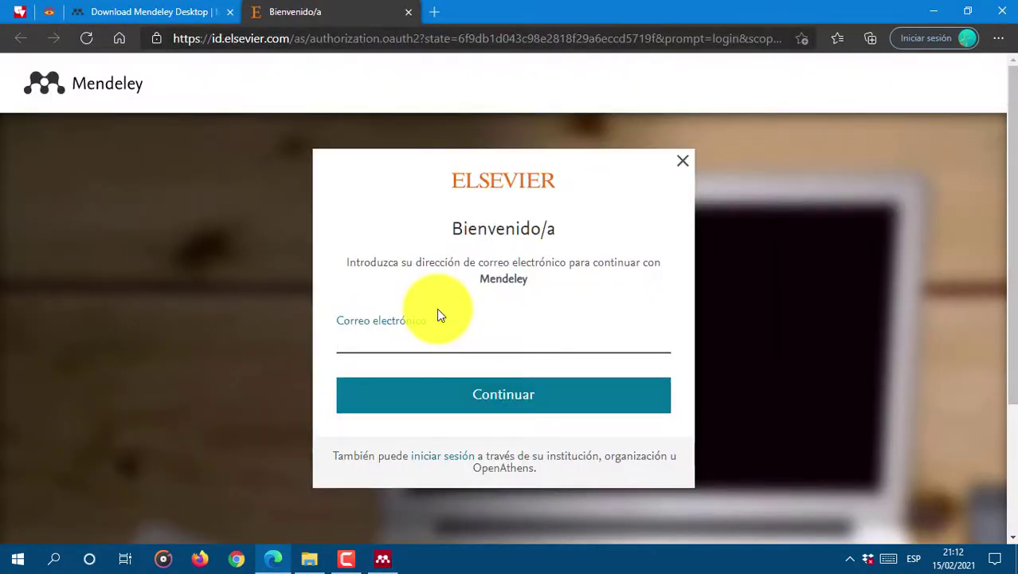
key("ctrl+v")
left_click(526, 393)
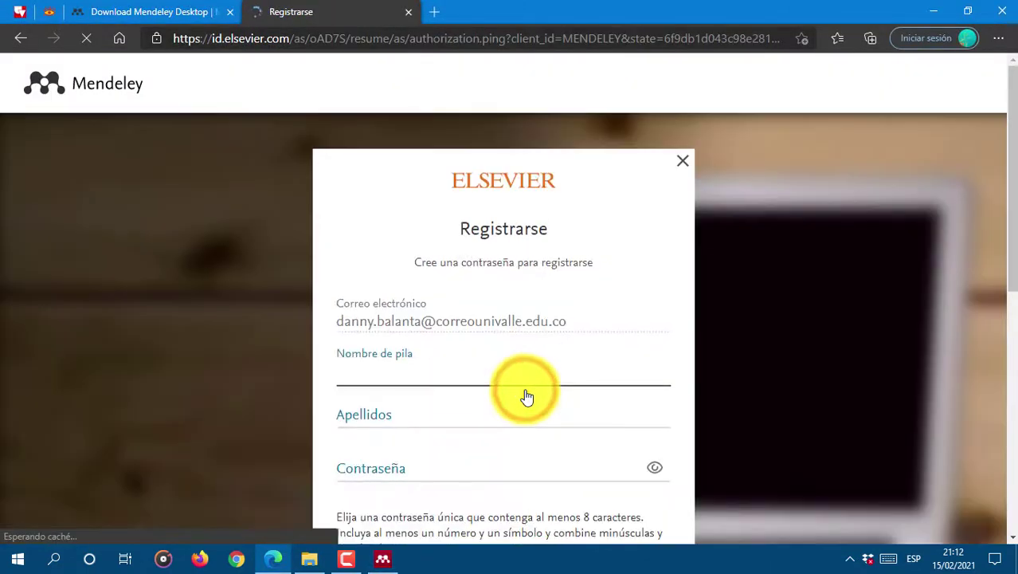
Step: Fill in the first name, surname and password, then submit the registration form
left_click(410, 368)
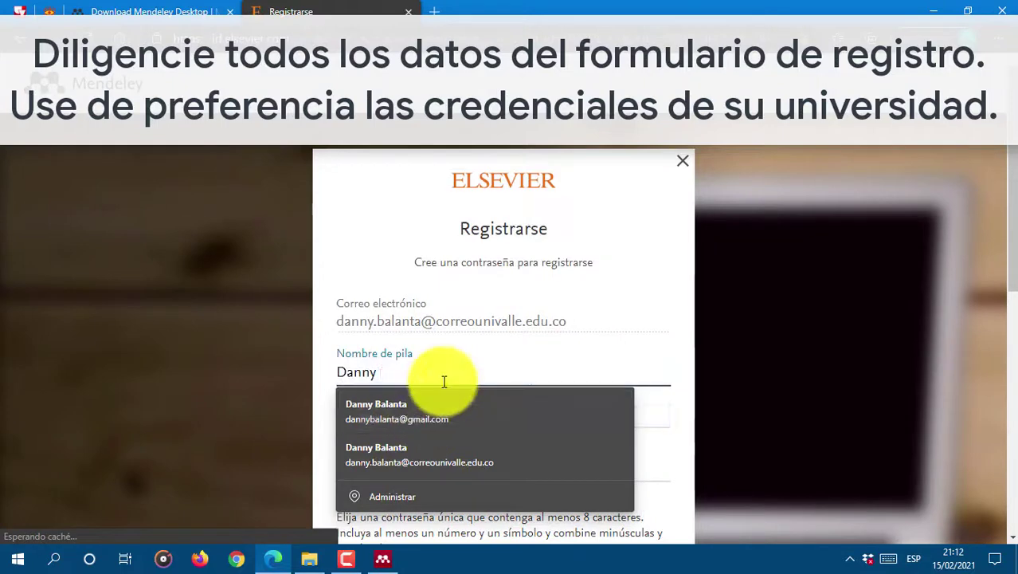
key("BackSpace")
key("BackSpace")
key("BackSpace")
key("BackSpace")
key("BackSpace")
key("Tab")
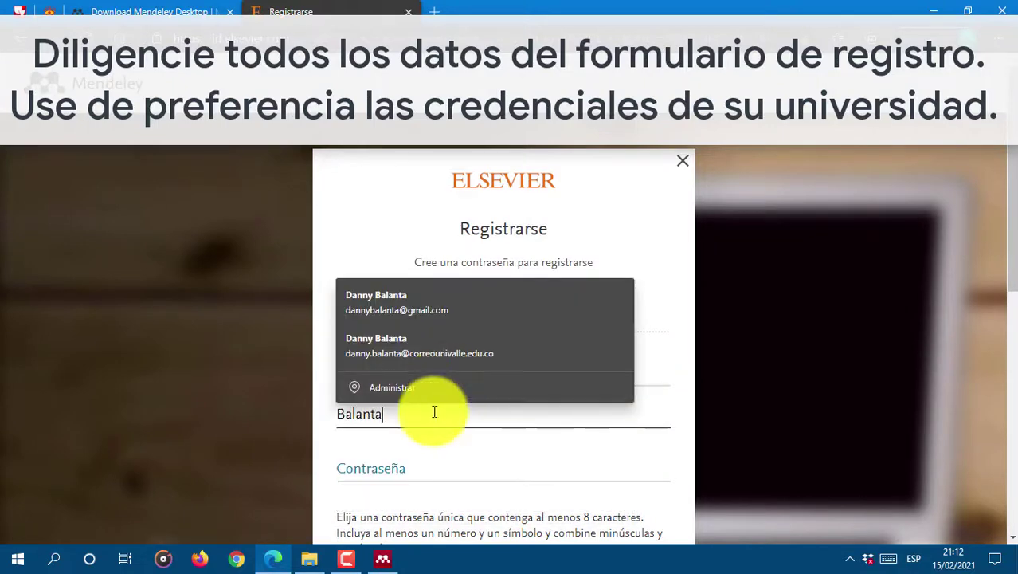
left_click(408, 460)
type("••••••••••")
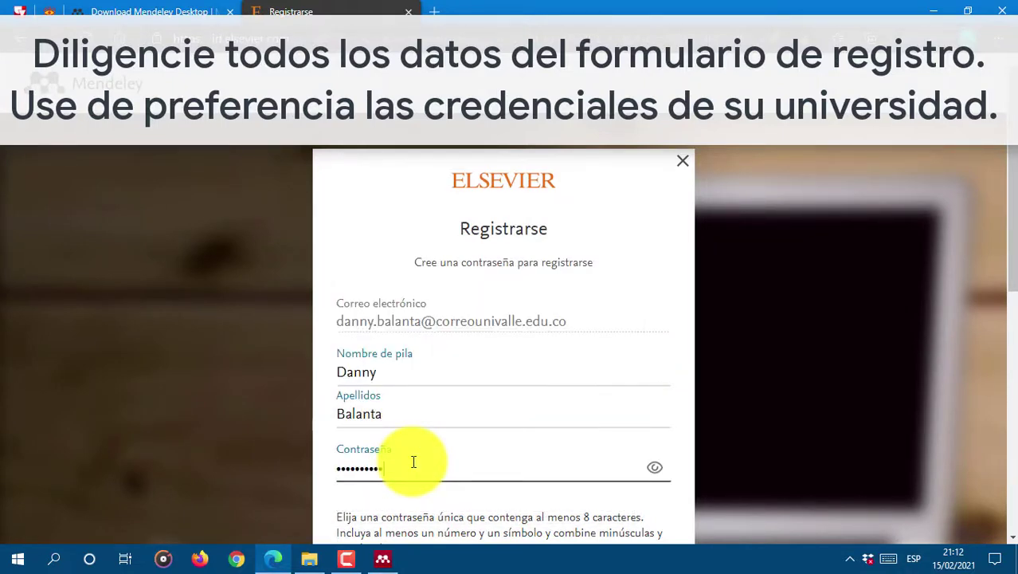
scroll(444, 374, "down", 3)
scroll(444, 374, "down", 2)
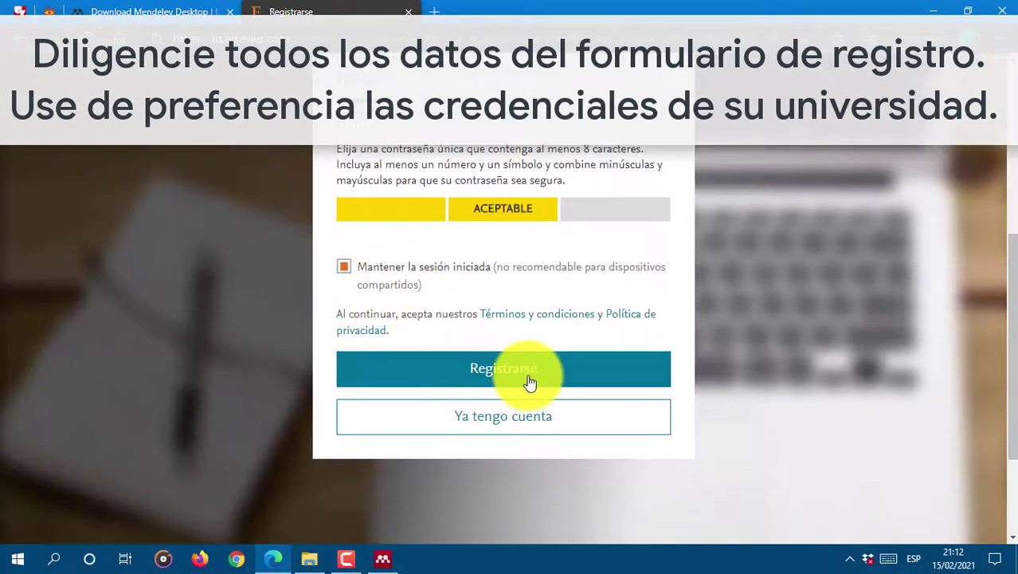
left_click(507, 377)
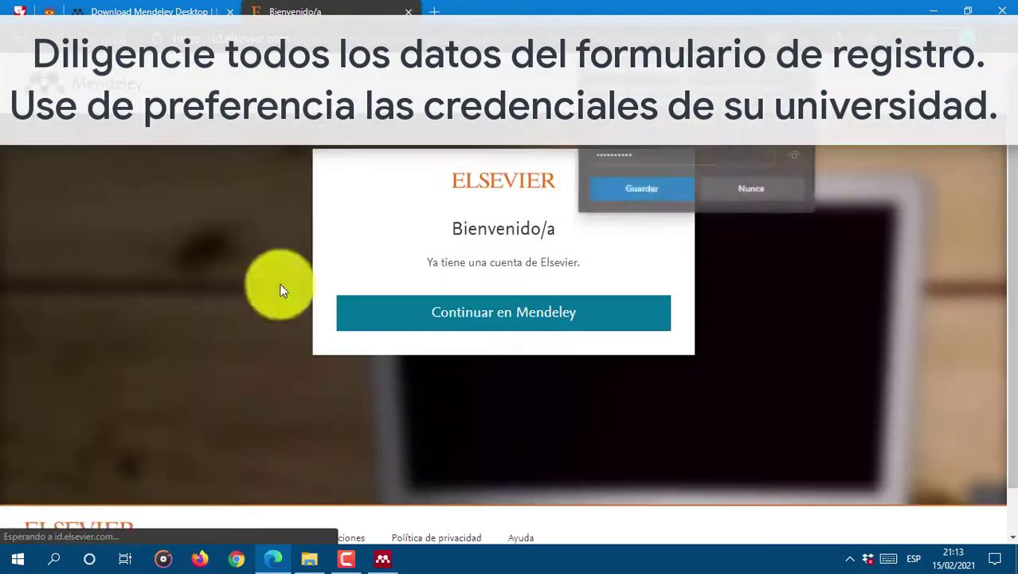
Step: Decline saving the password and continue through to the Mendeley welcome page
left_click(752, 188)
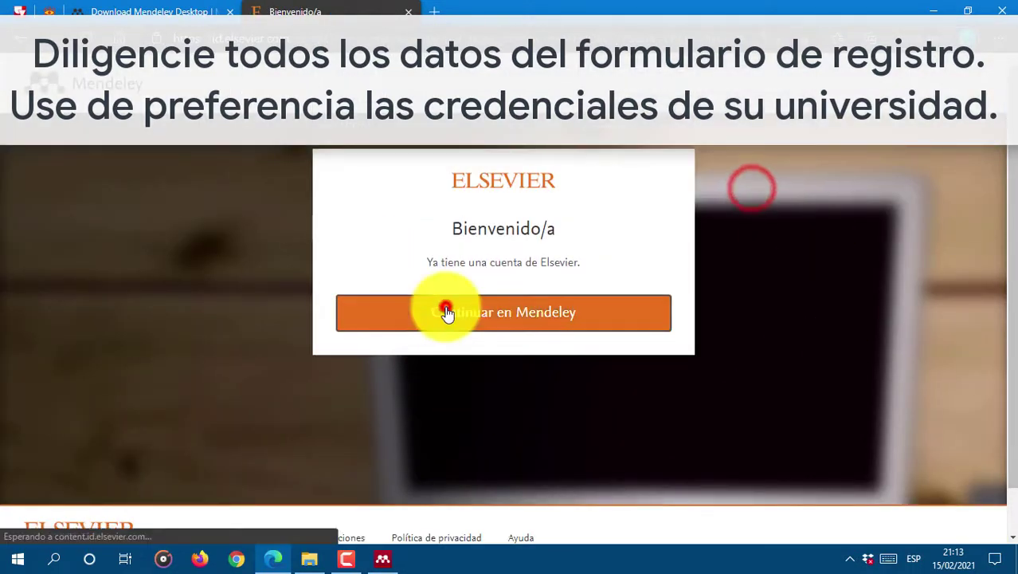
left_click(446, 313)
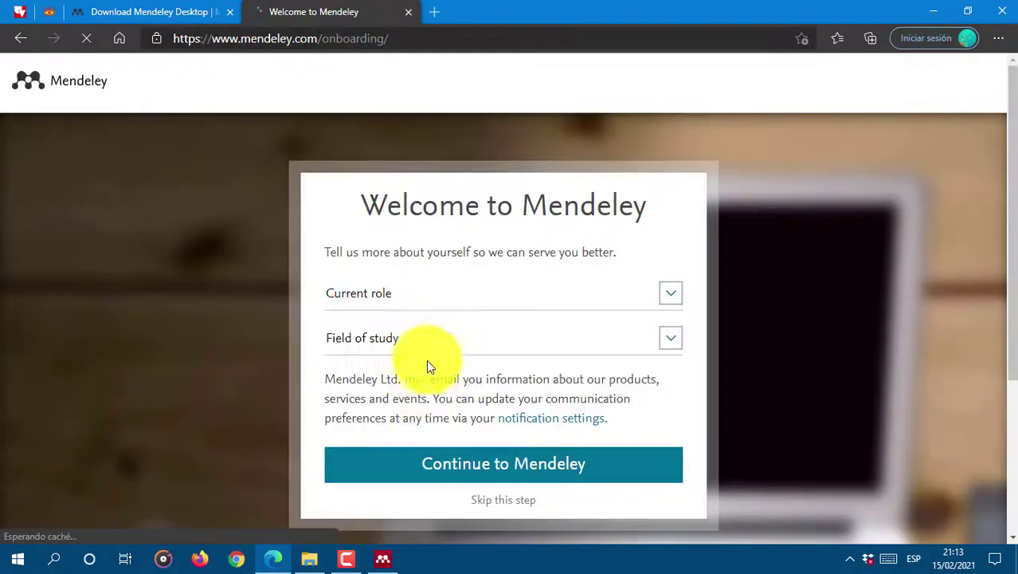
left_click(446, 466)
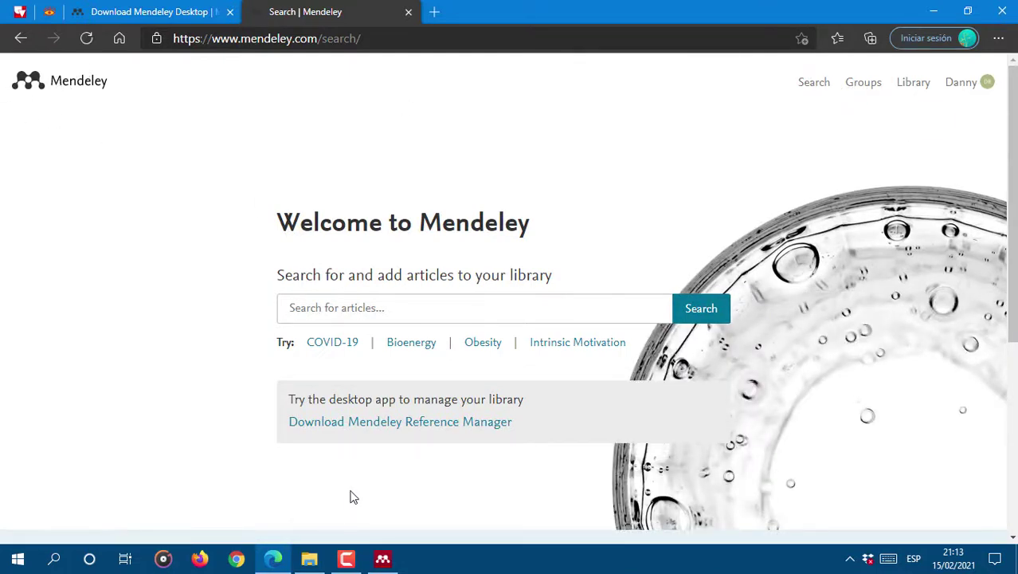
left_click(938, 16)
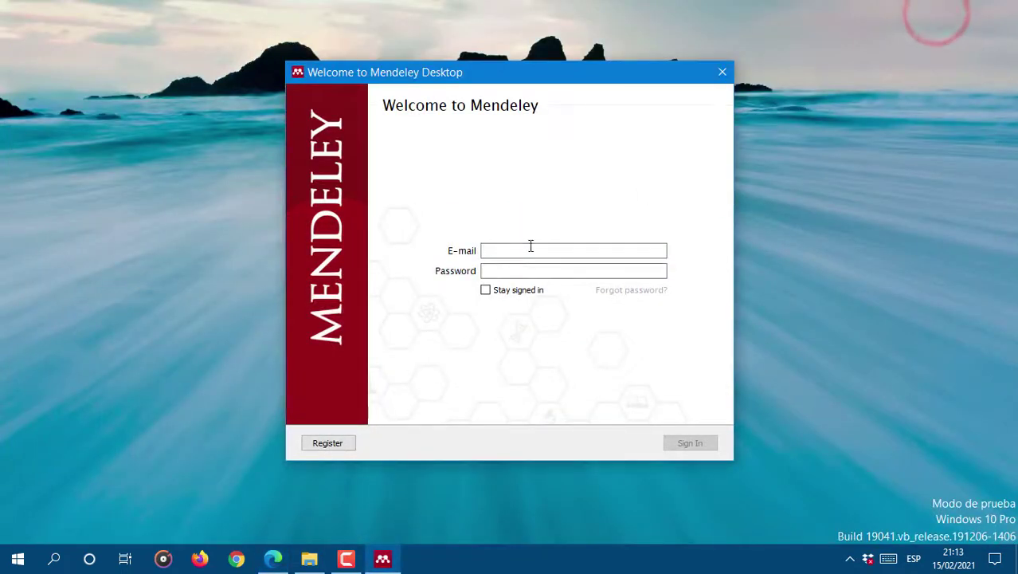
Step: Sign in to Mendeley Desktop with the new account's e-mail and password, with 'Stay signed in' ticked
left_click(533, 246)
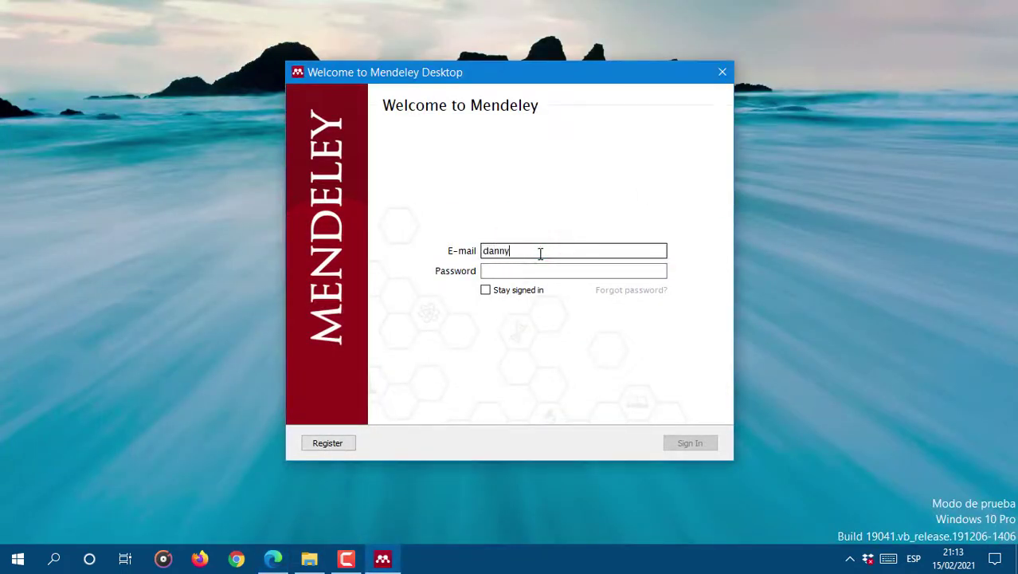
left_click(536, 275)
type("••••")
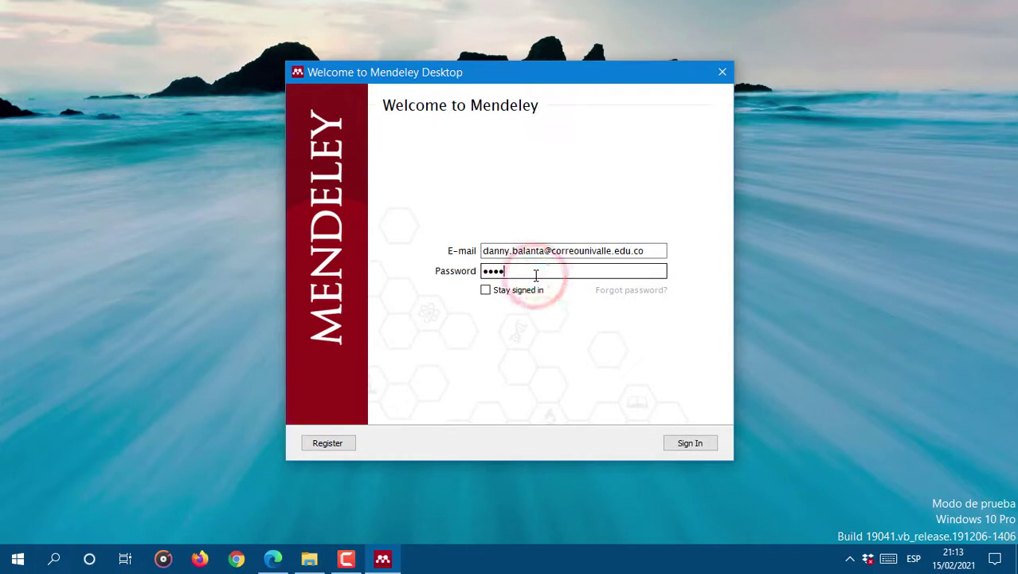
key("BackSpace")
key("BackSpace")
key("BackSpace")
key("BackSpace")
type("••••••••••")
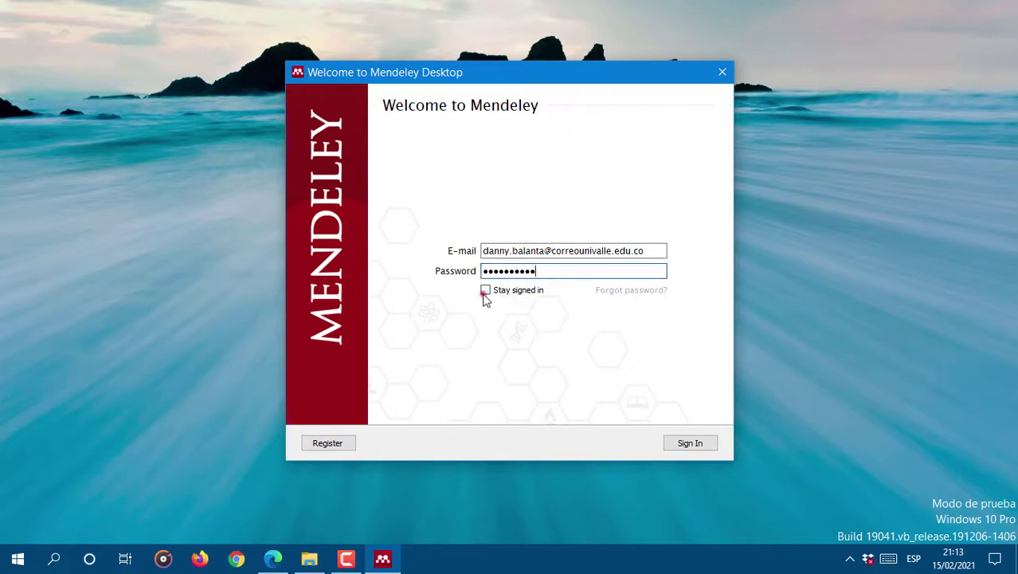
left_click(485, 290)
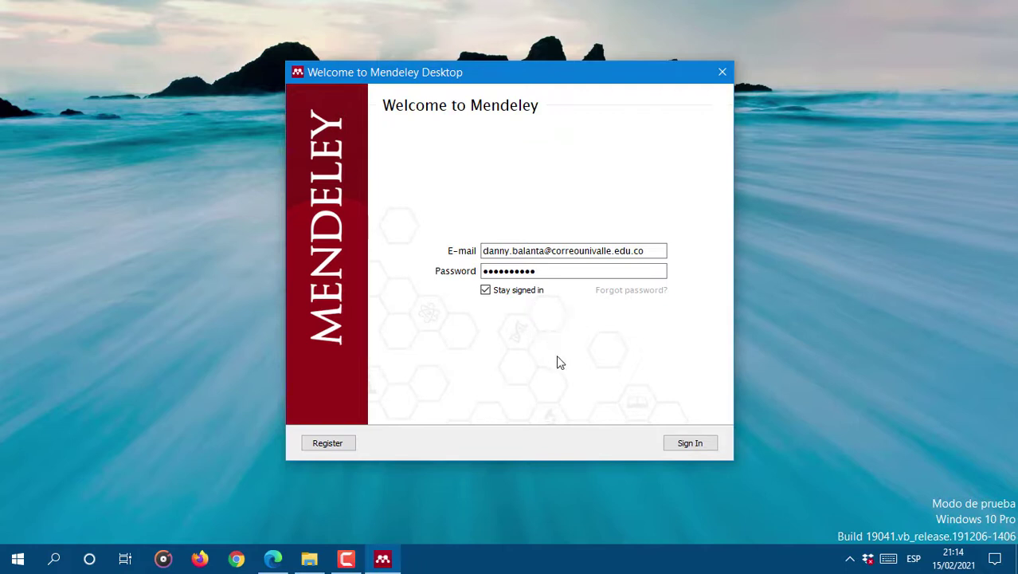
left_click(687, 444)
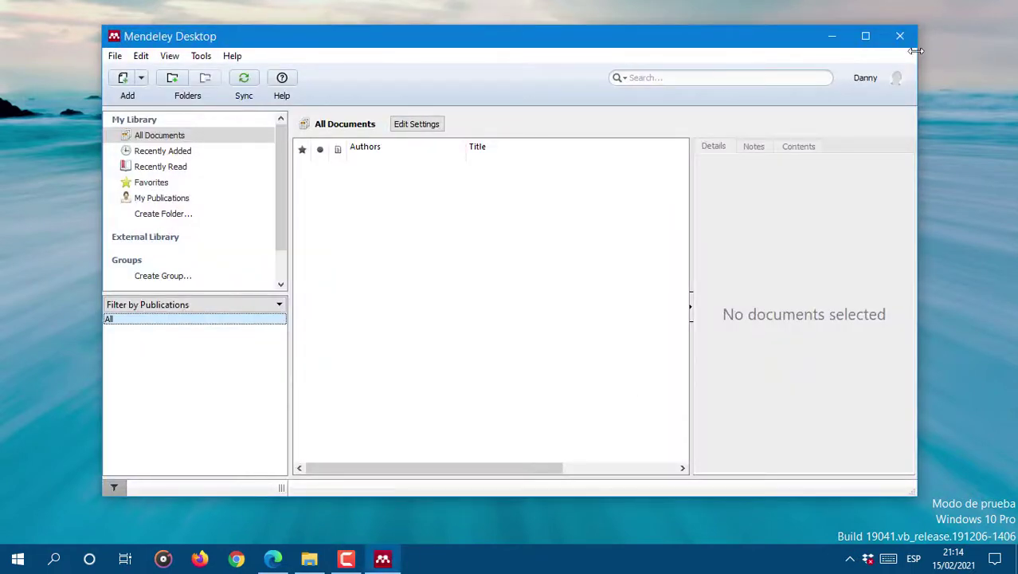
Step: Maximise the Mendeley Desktop window and show the Tools menu
left_click(863, 37)
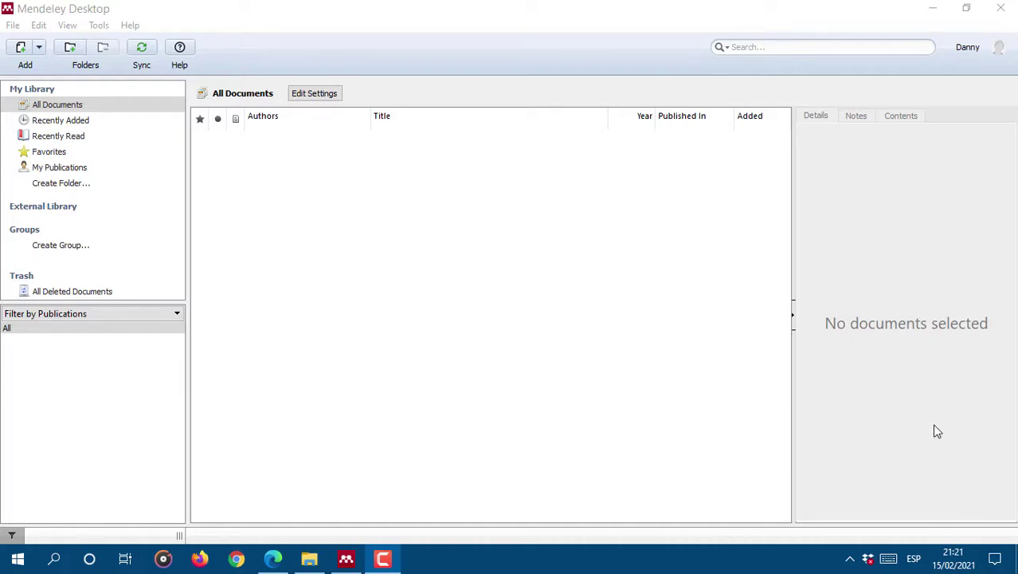
left_click(103, 25)
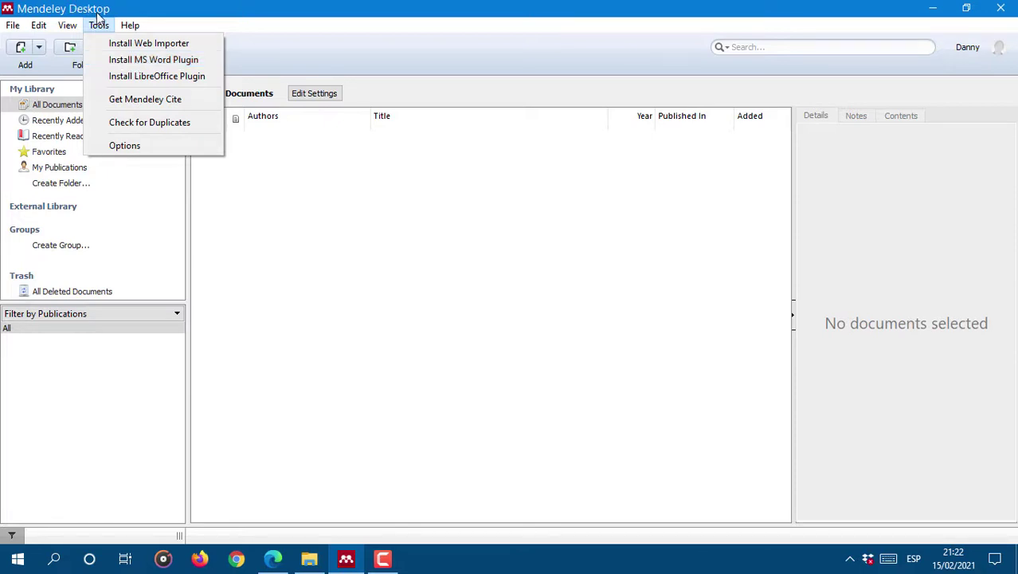
Step: Install the MS Word plugin and the LibreOffice plugin from the Tools menu
left_click(133, 63)
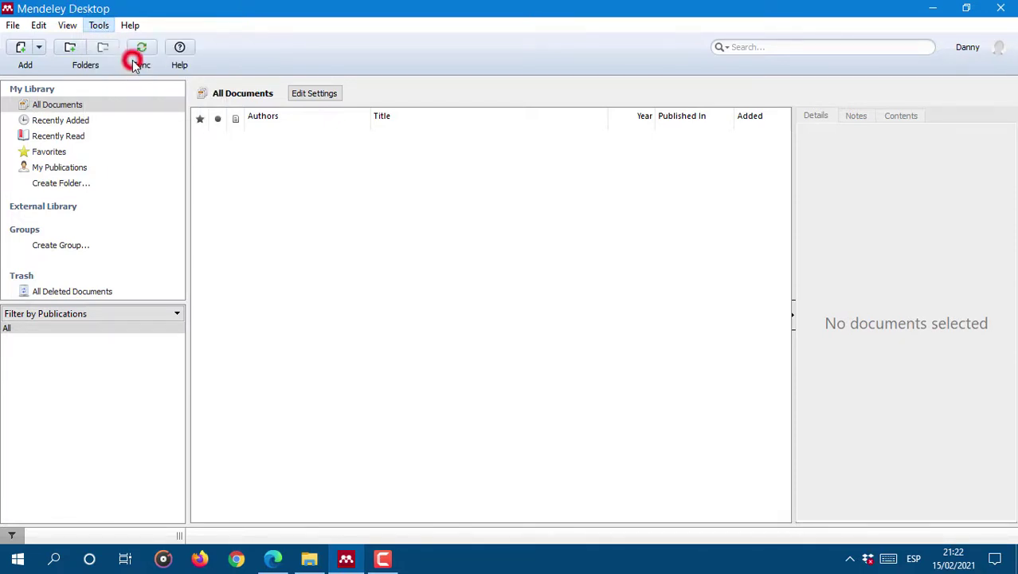
left_click(98, 26)
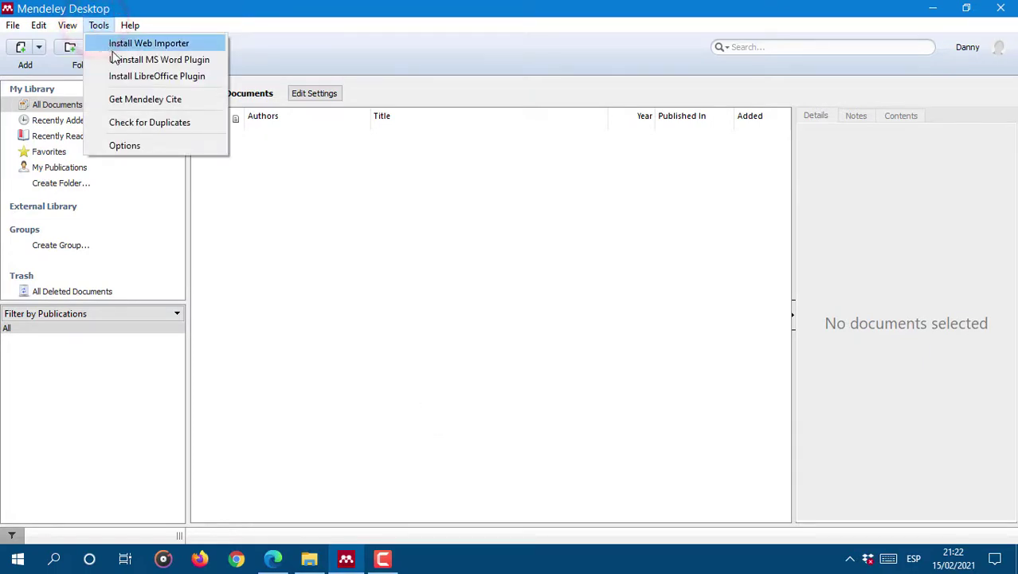
left_click(149, 80)
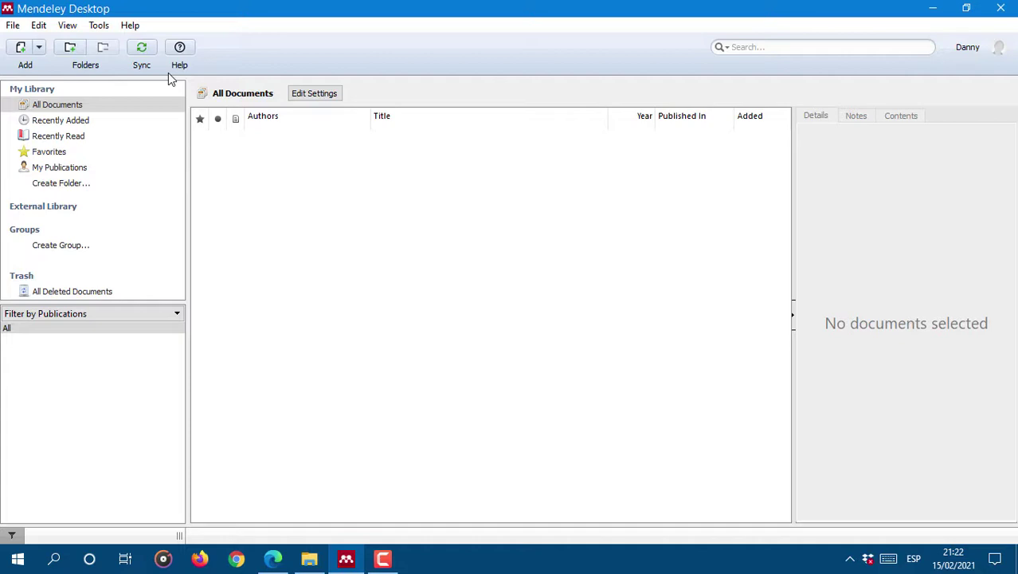
left_click(125, 25)
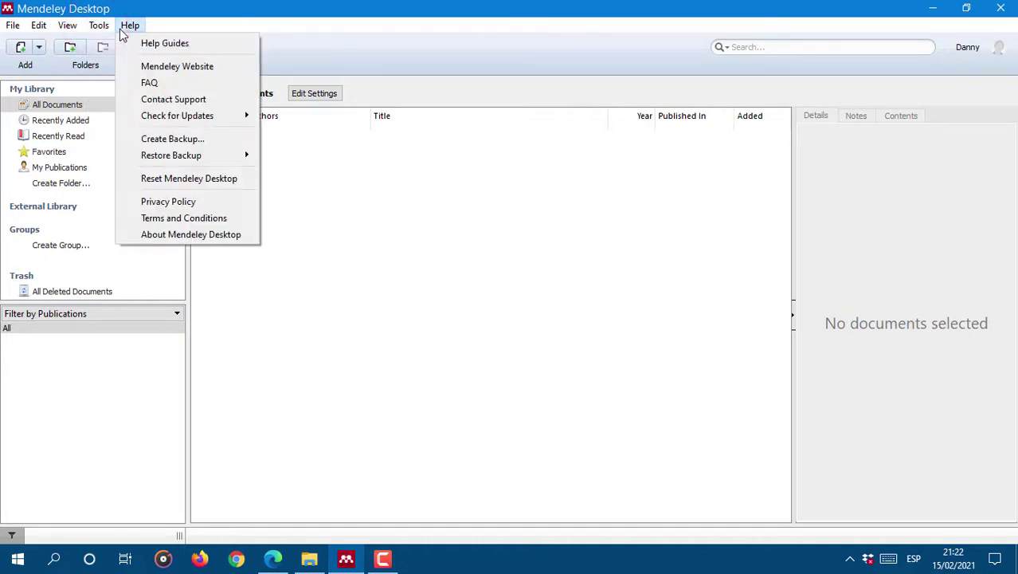
left_click(421, 217)
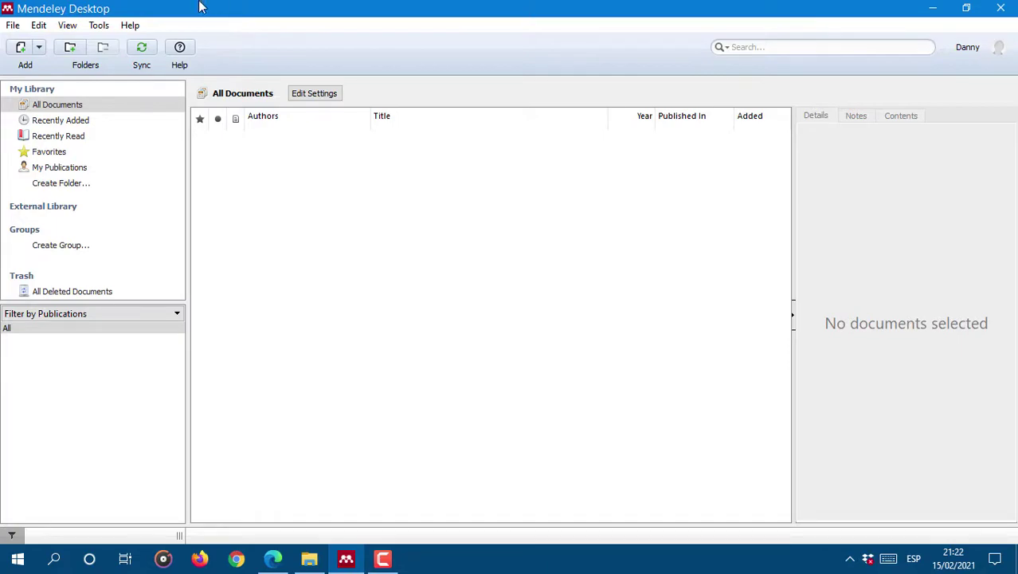
left_click(310, 560)
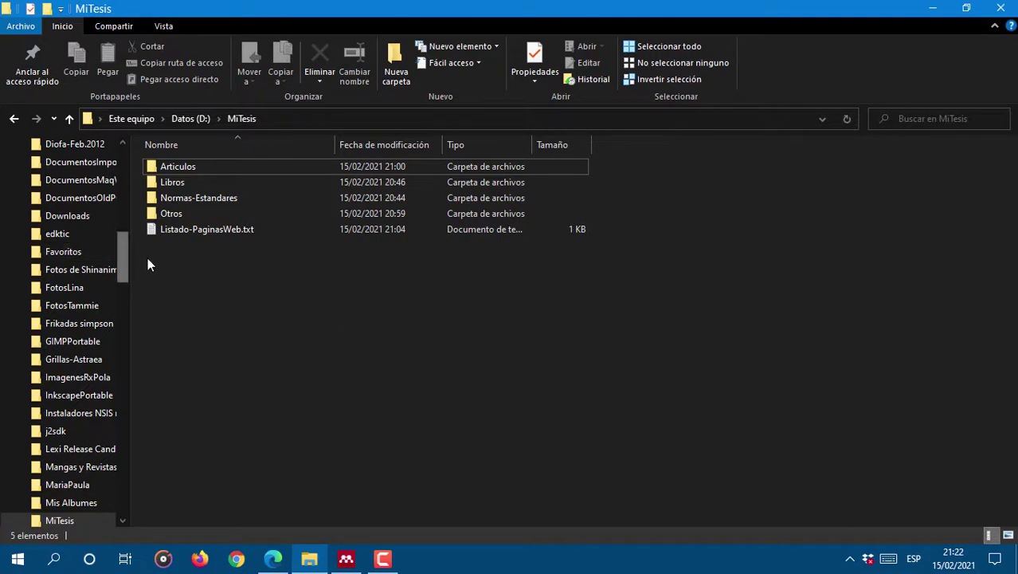
left_click_drag(131, 263, 47, 244)
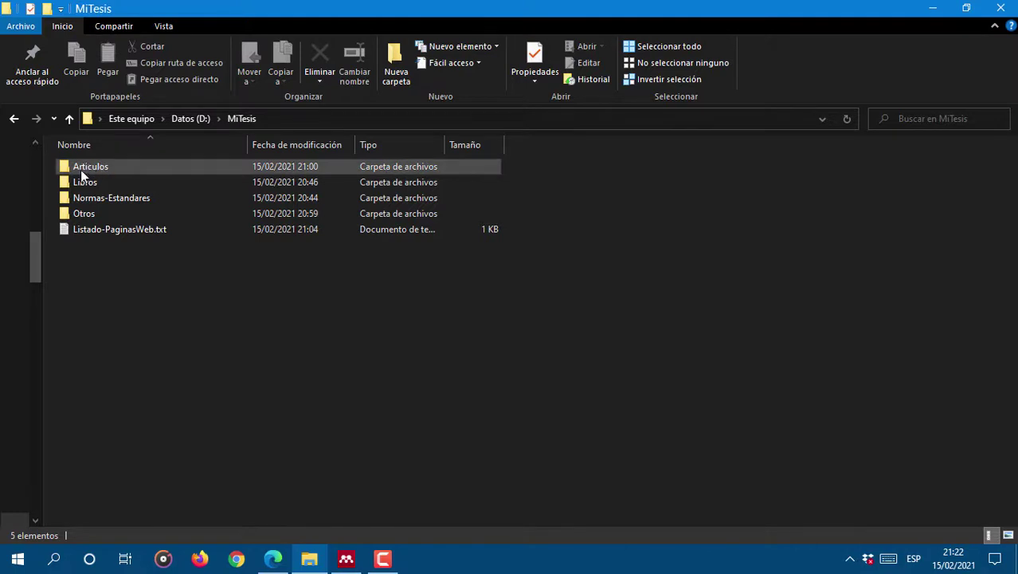
mouse_move(100, 172)
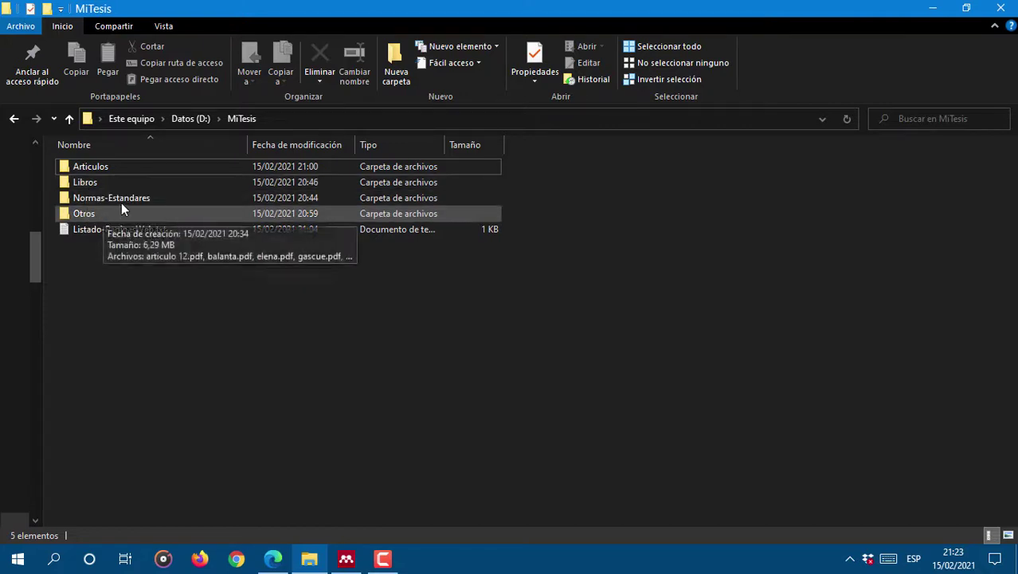
mouse_move(108, 200)
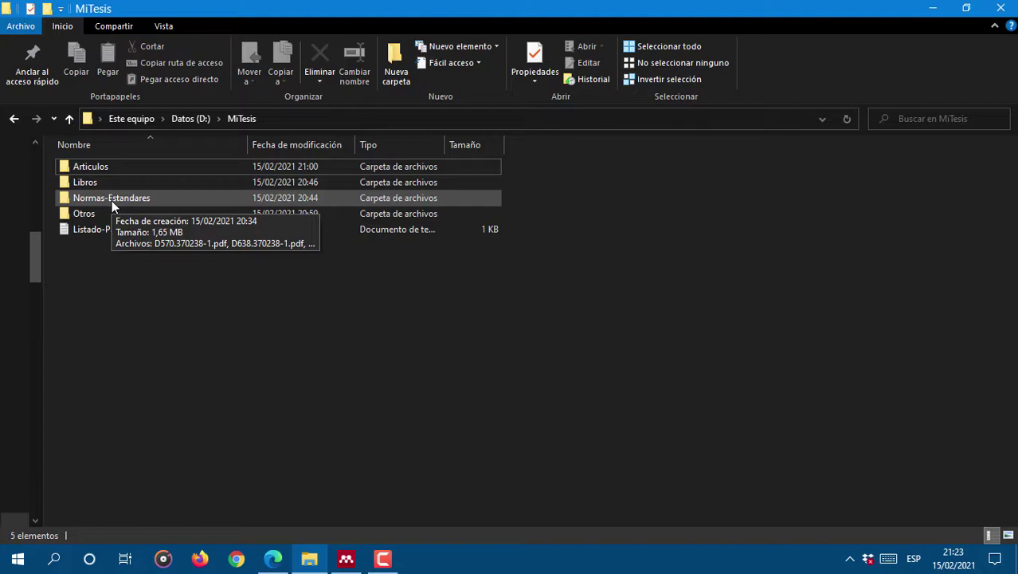
mouse_move(91, 216)
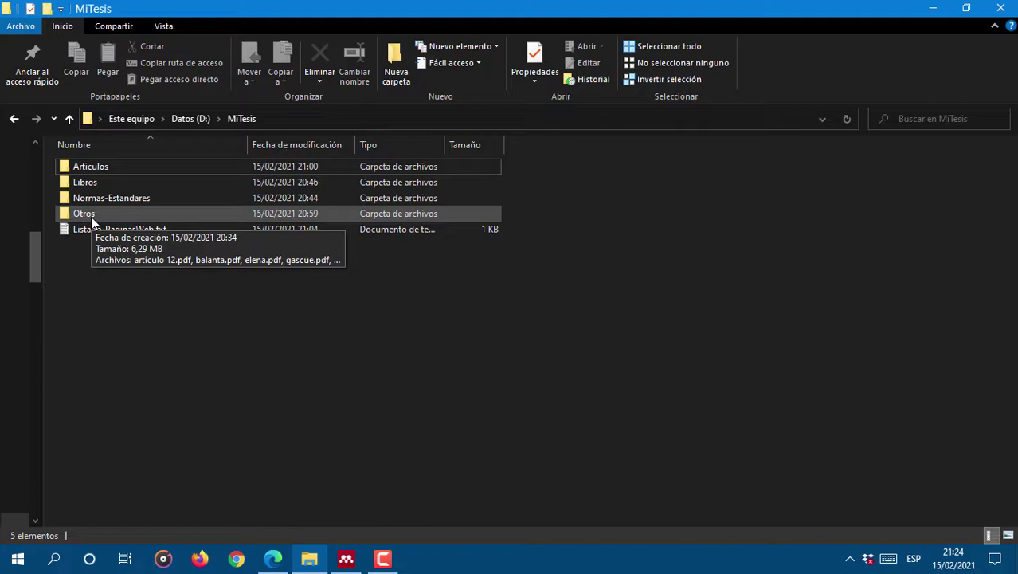
Step: Review Listado-PaginasWeb.txt in Notepad, then close it and the MiTesis folder window
double_click(111, 228)
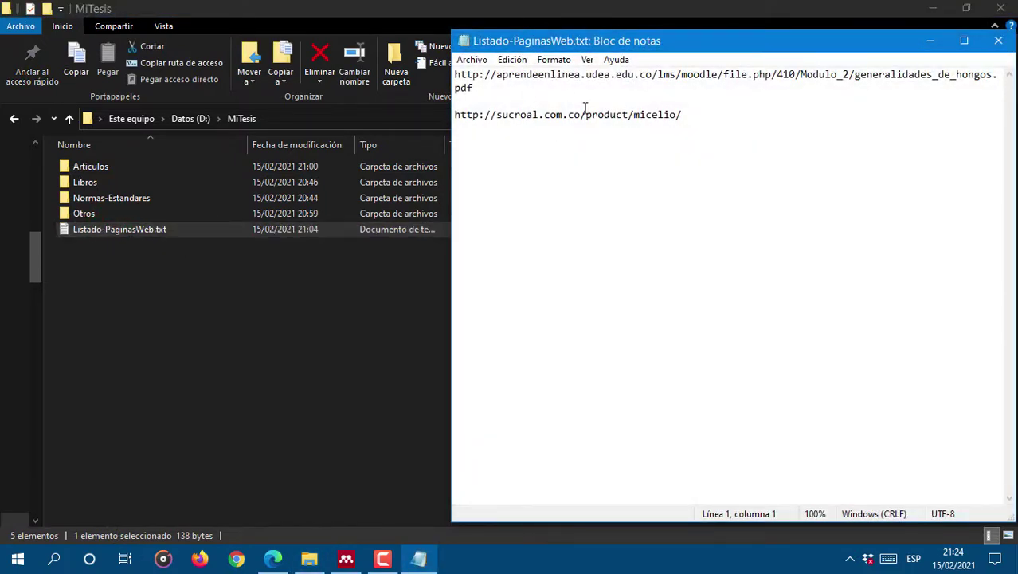
left_click(999, 46)
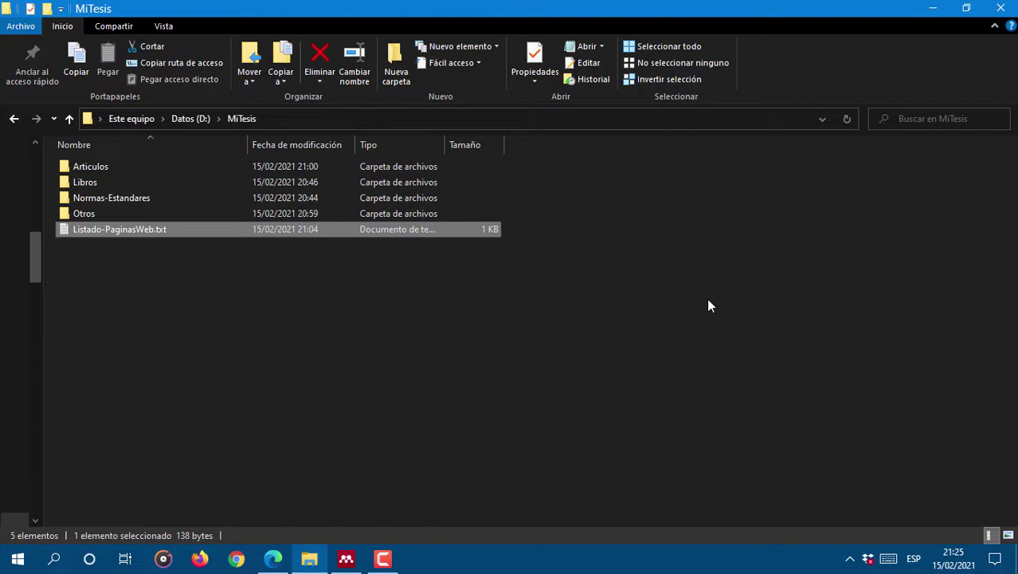
left_click(1001, 9)
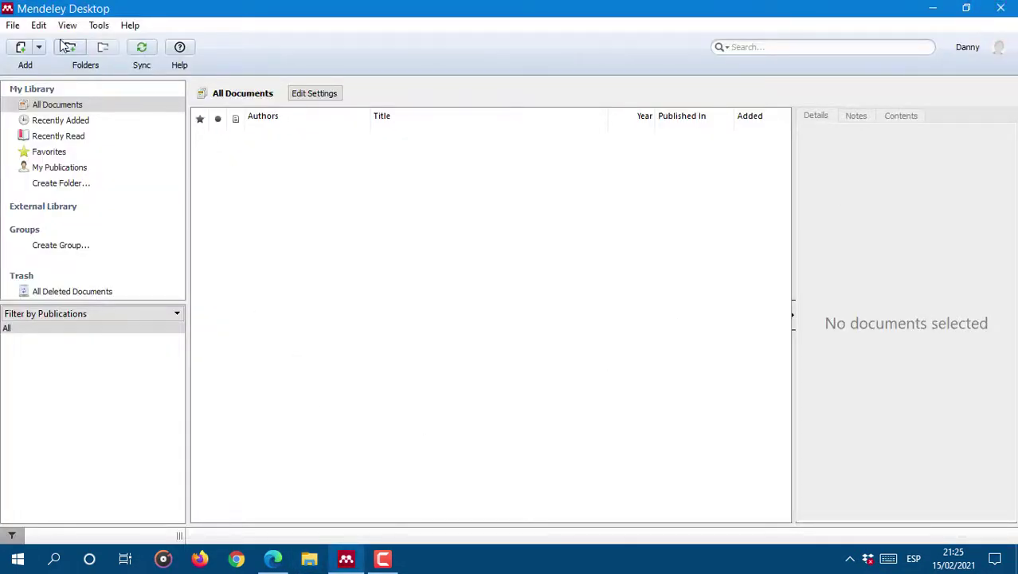
Step: Open Tools > Options on the Watched Folders tab
left_click(99, 27)
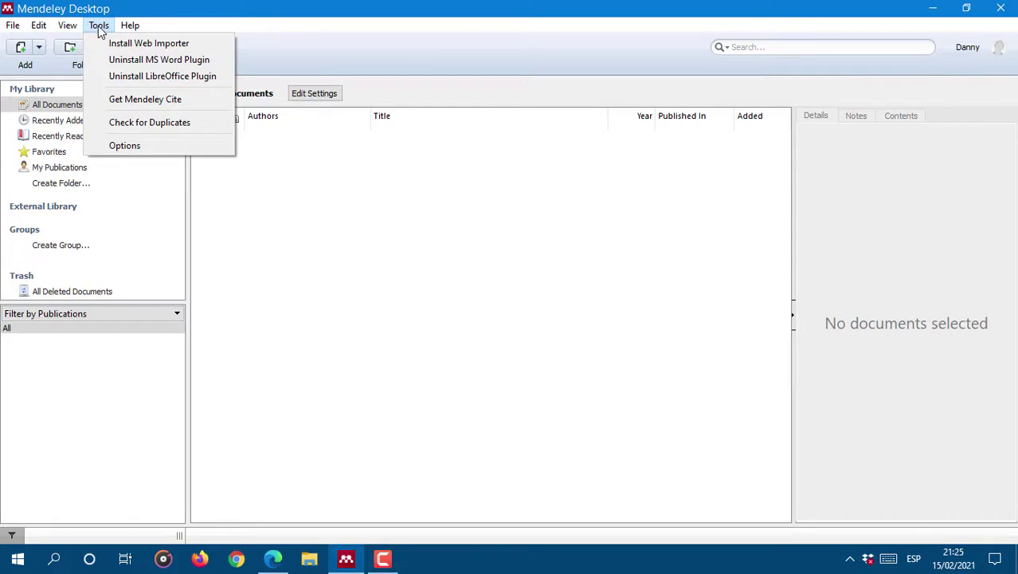
left_click(152, 146)
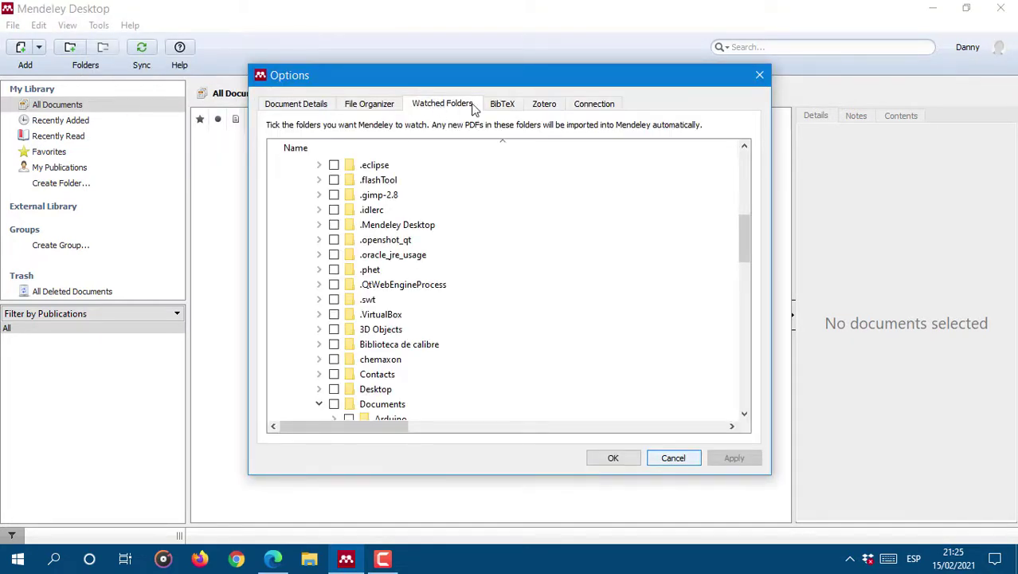
scroll(303, 173, "up", 5)
Step: Tick D:\MiTesis with its four subfolders as watched folders and apply the setting
left_click(274, 164)
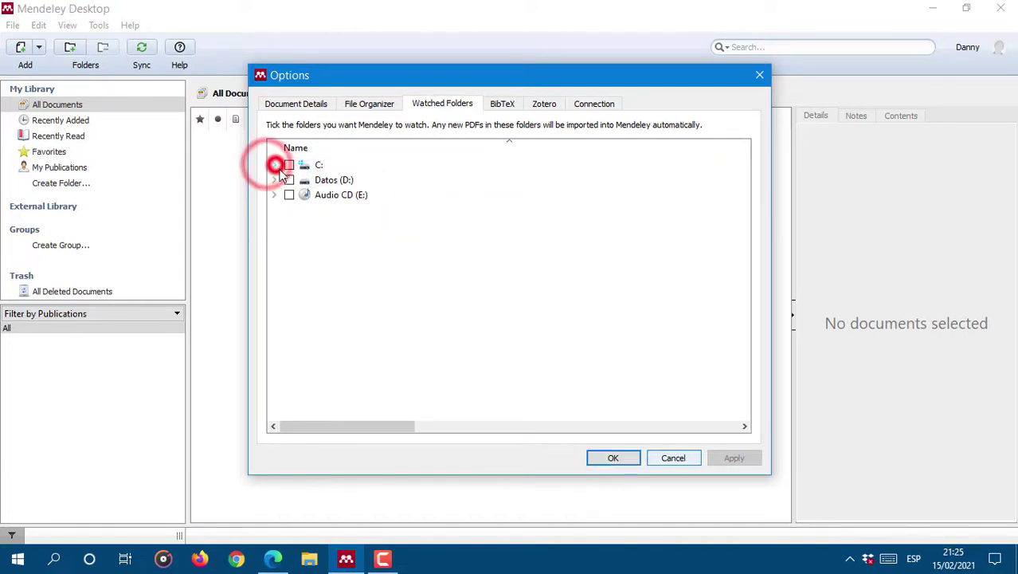
left_click(275, 183)
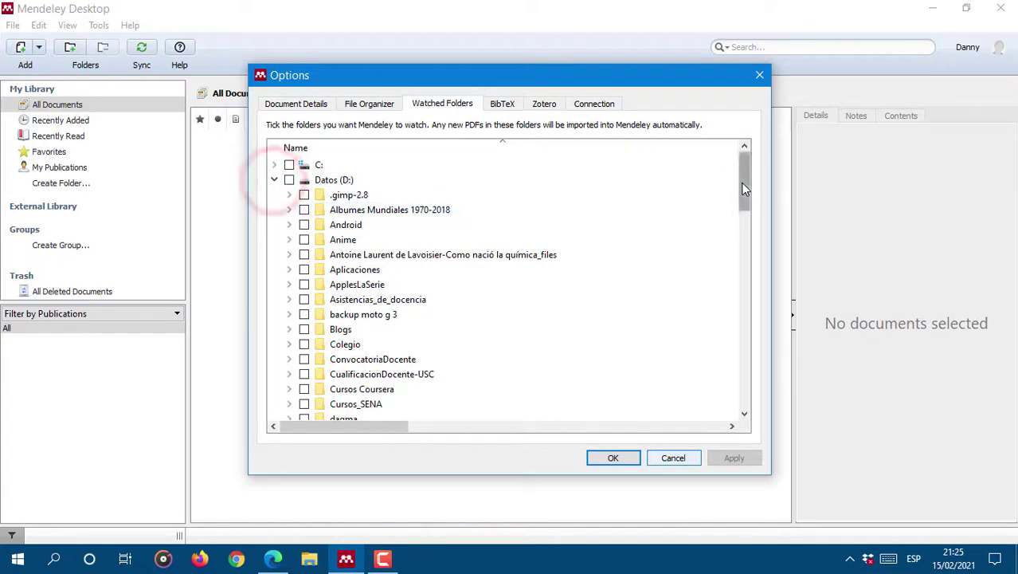
left_click_drag(741, 182, 746, 285)
left_click(289, 359)
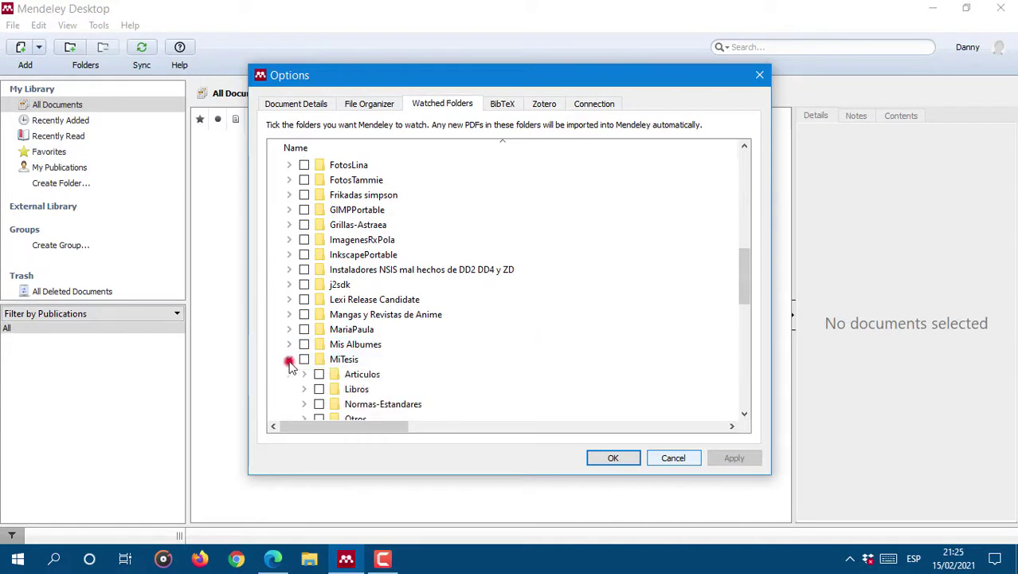
left_click_drag(743, 268, 744, 283)
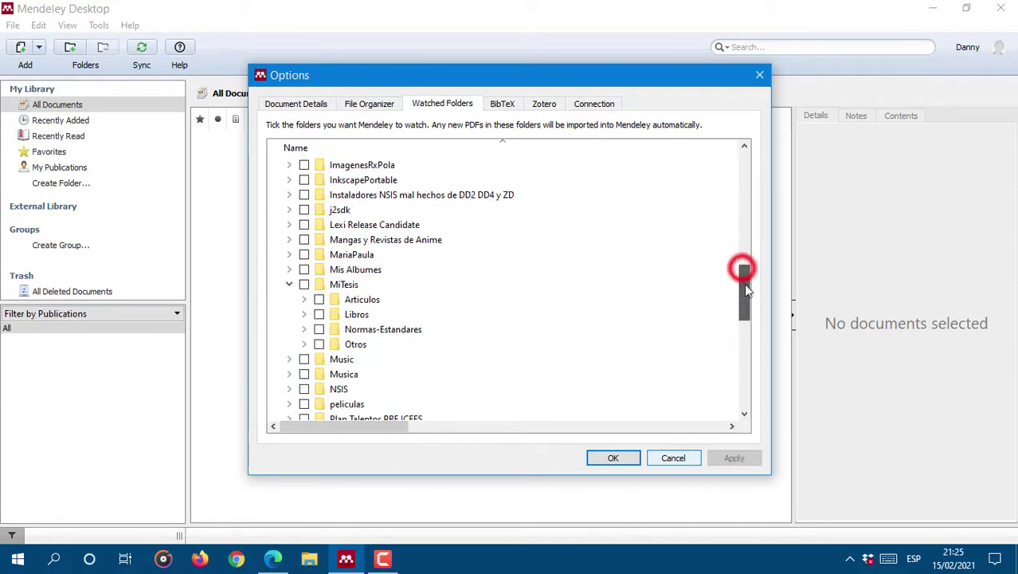
left_click(304, 285)
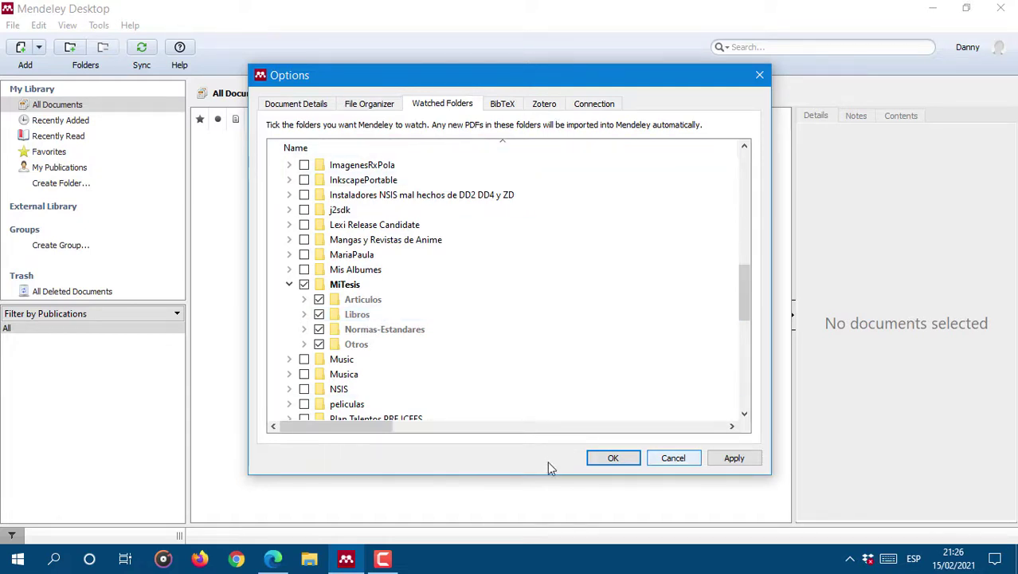
left_click(734, 457)
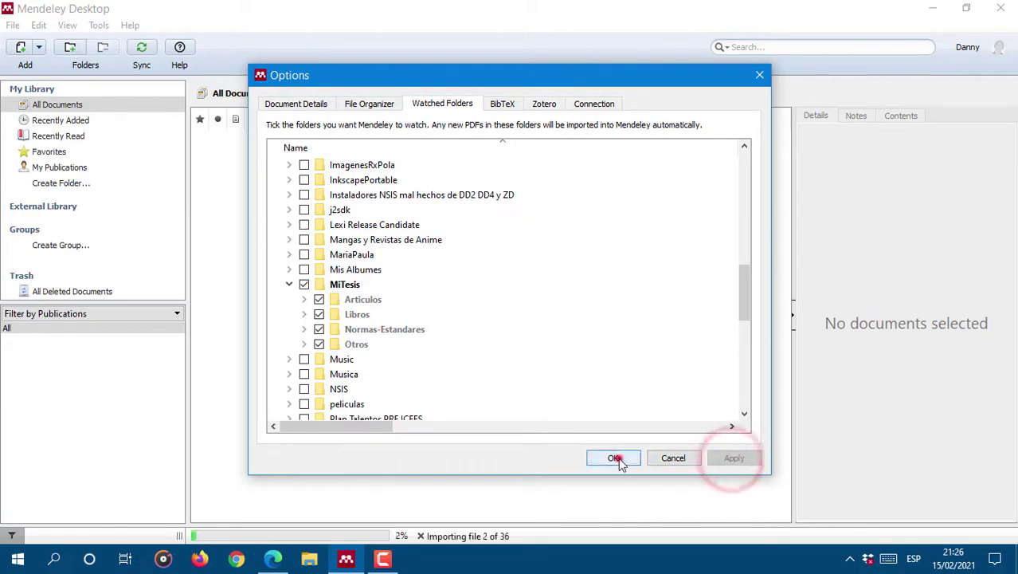
Step: Close Options, let the chitosan PDFs import, and review the deacetylation article's details
left_click(617, 459)
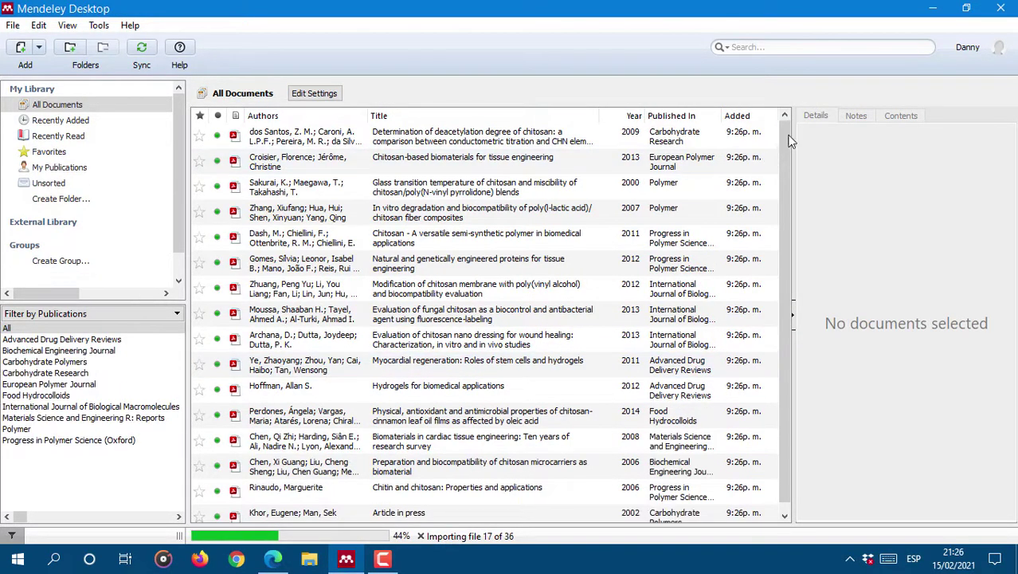
left_click_drag(788, 134, 785, 166)
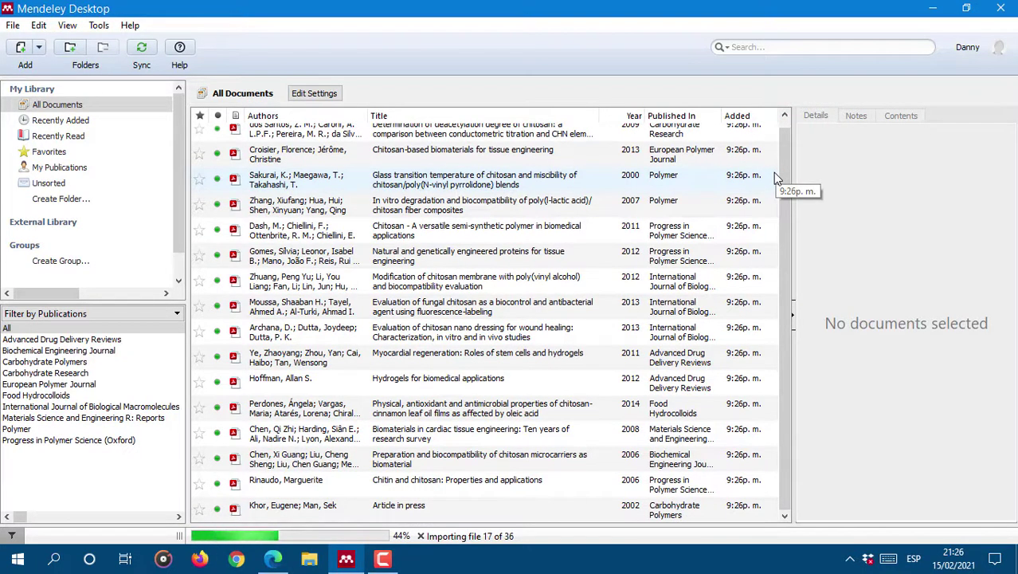
left_click_drag(787, 143, 801, 126)
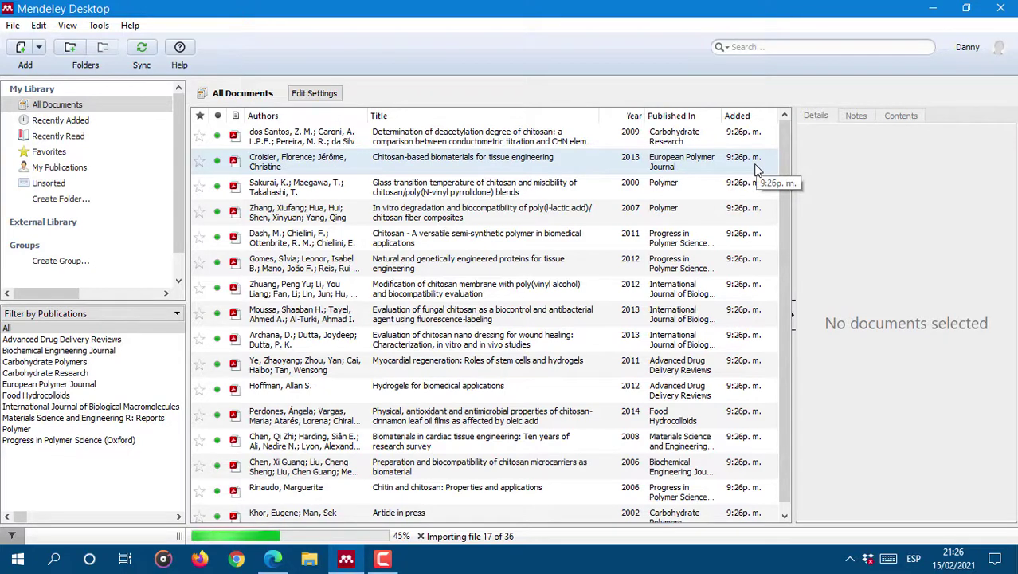
left_click(418, 137)
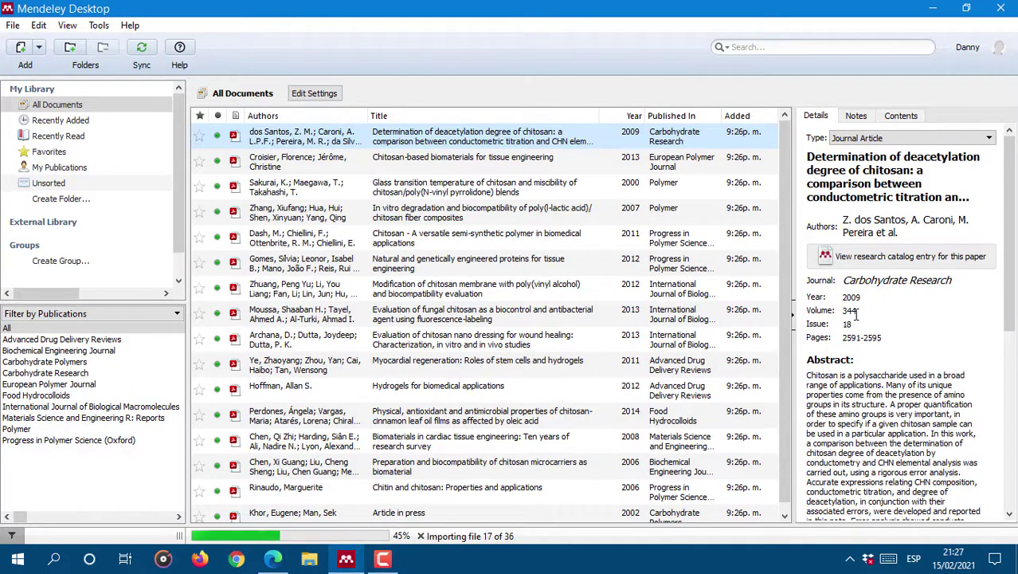
left_click_drag(1008, 261, 1009, 360)
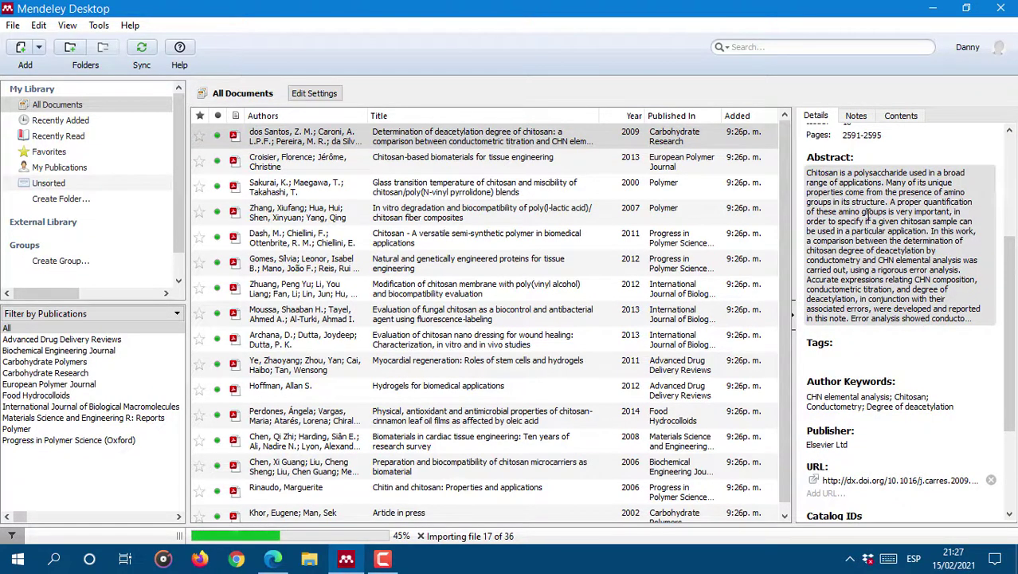
Step: Open the chitosan deacetylation article's PDF in its own tab, then go back to My Library and scroll the list
double_click(251, 134)
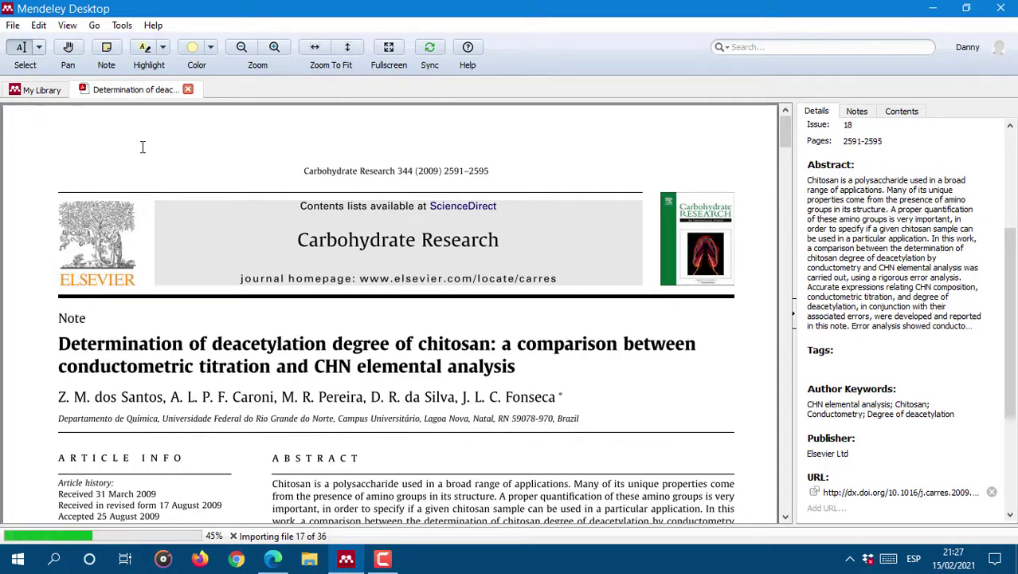
left_click(35, 90)
left_click_drag(787, 203, 794, 180)
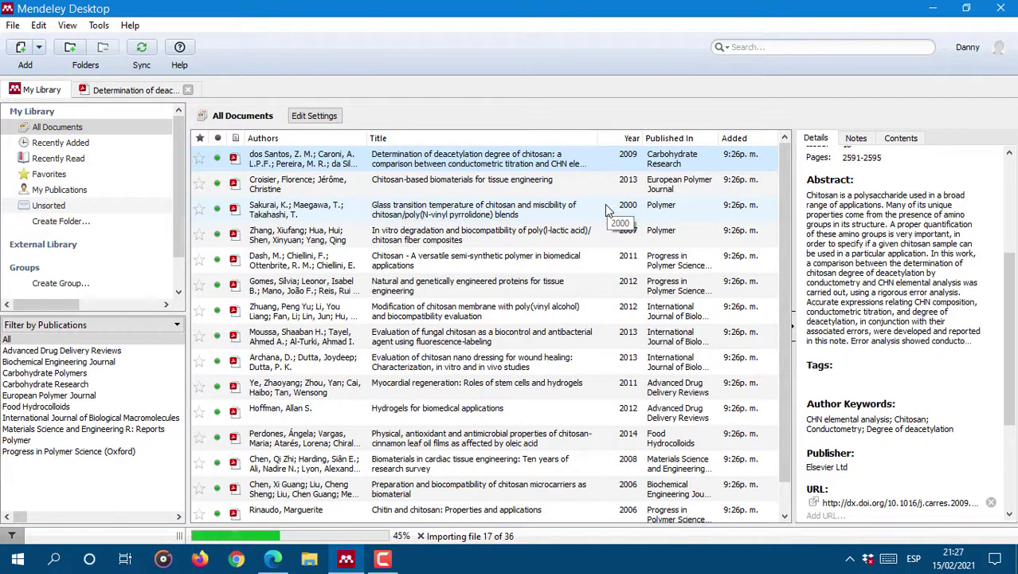
scroll(494, 227, "down", 1)
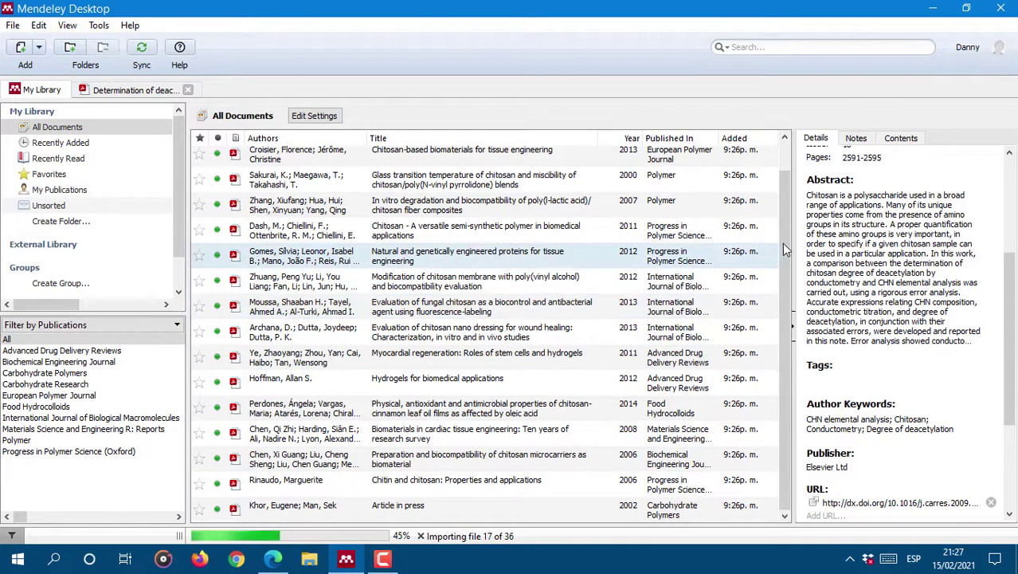
left_click_drag(783, 243, 800, 312)
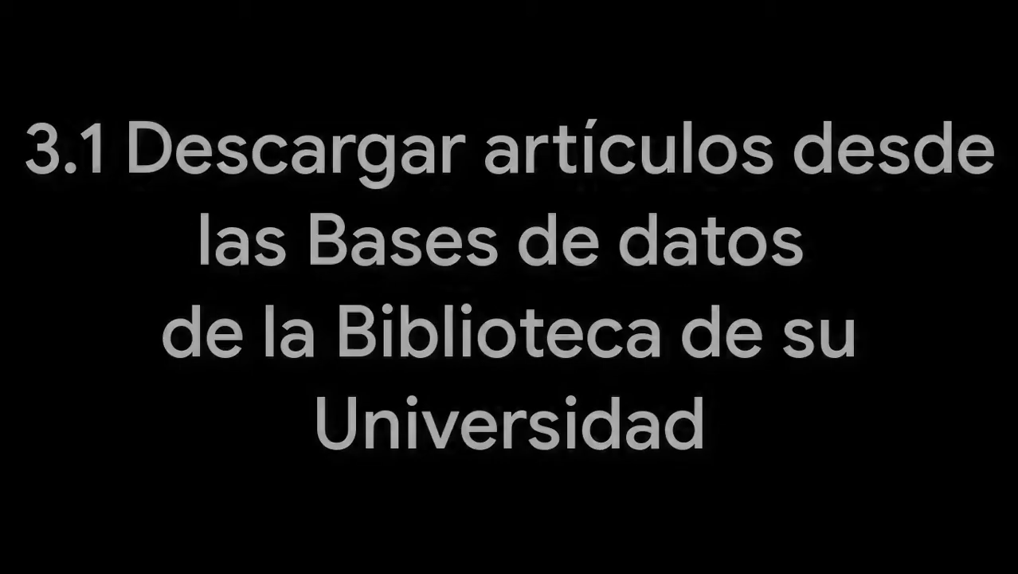
Step: Switch to Edge on the Universidad del Valle database menu at bd.univalle.edu.co/menu
left_click(964, 489)
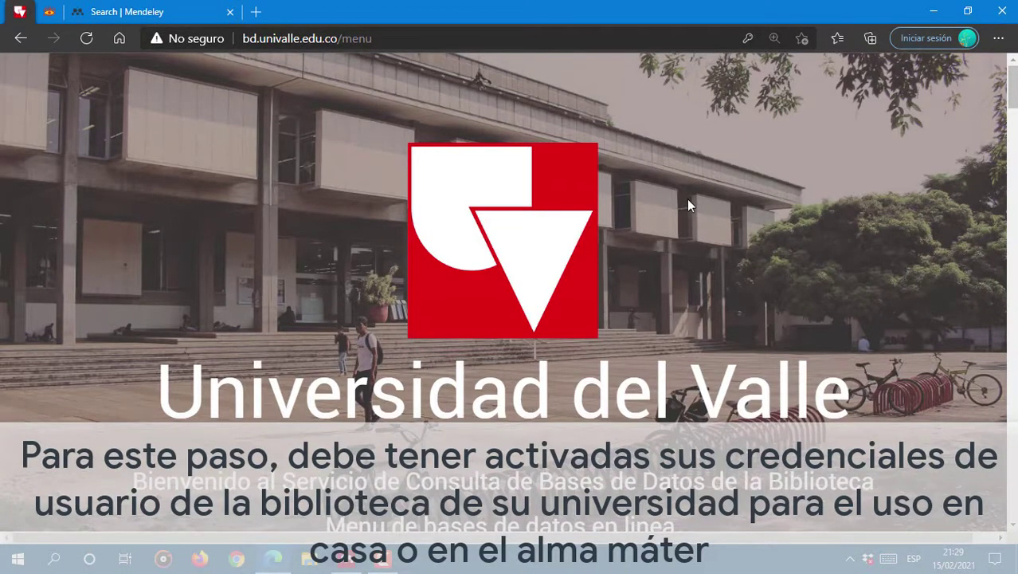
Step: Scroll the database menu and open the ScienceDirect (updated 20200807) link
scroll(687, 200, "down", 2)
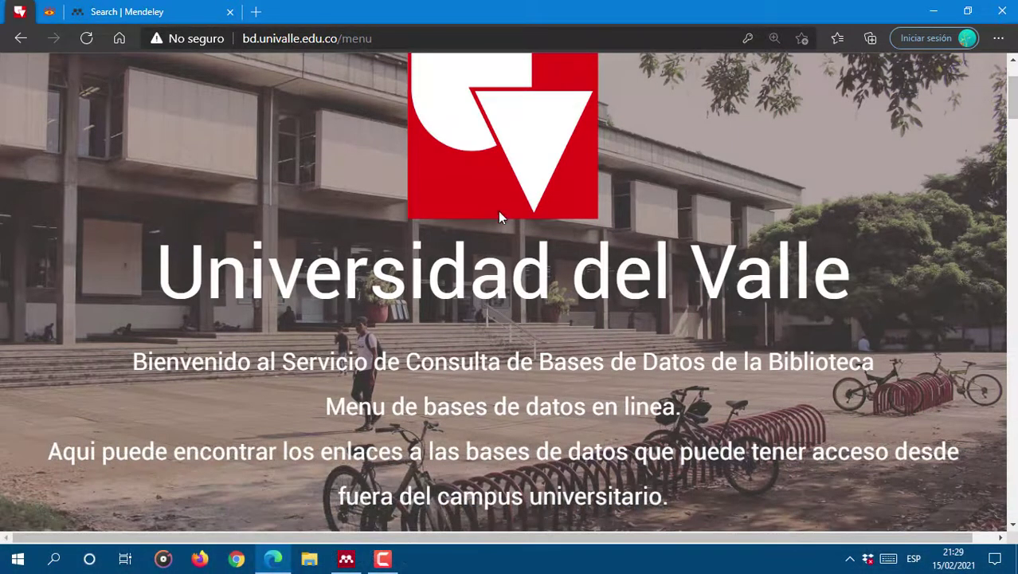
scroll(458, 226, "down", 2)
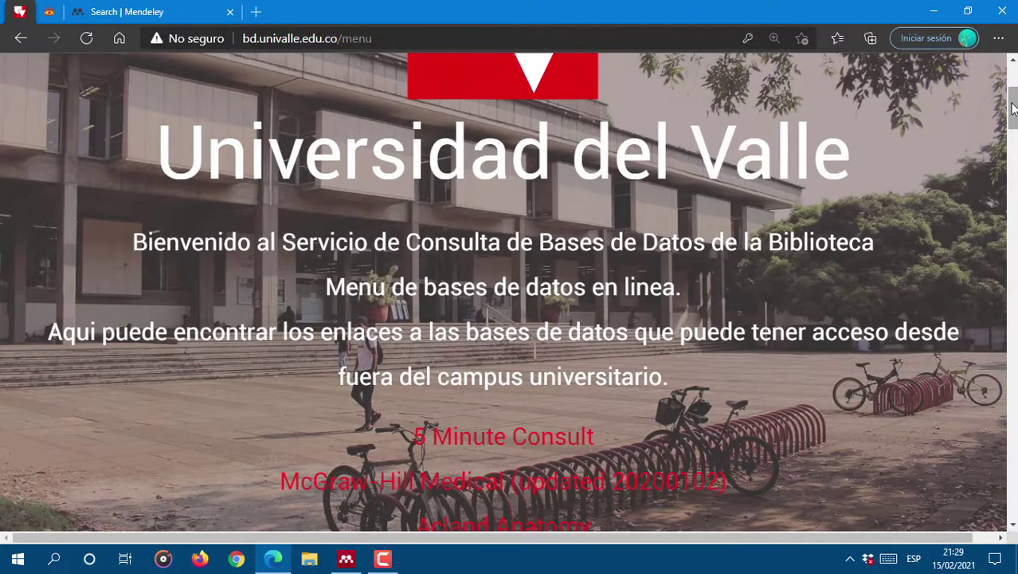
left_click_drag(1013, 108, 1013, 435)
scroll(730, 301, "down", 3)
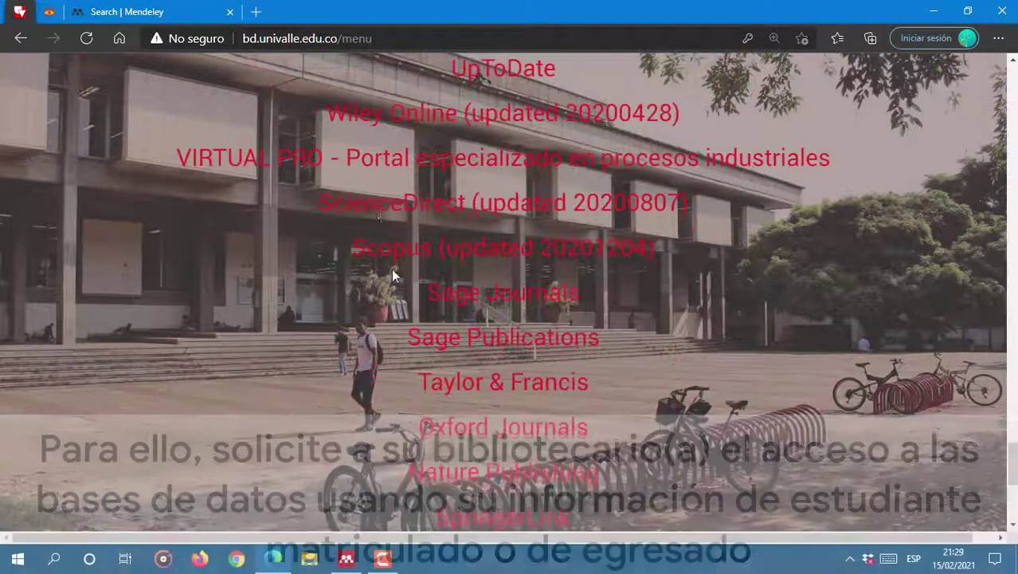
left_click(389, 208)
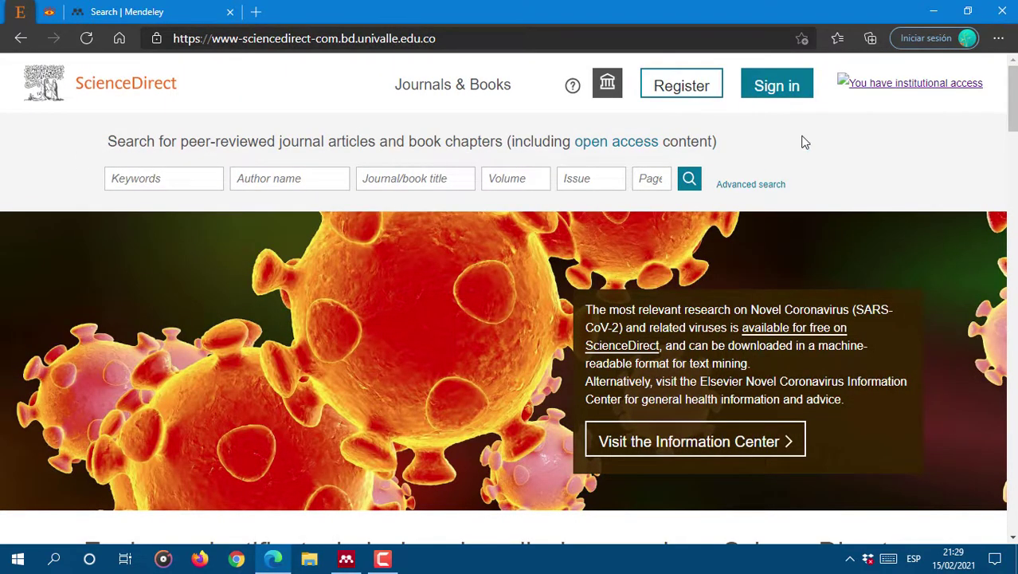
Step: Search ScienceDirect for 'chitosan' and scroll to the first article on acetylation and molecular weight
left_click(138, 179)
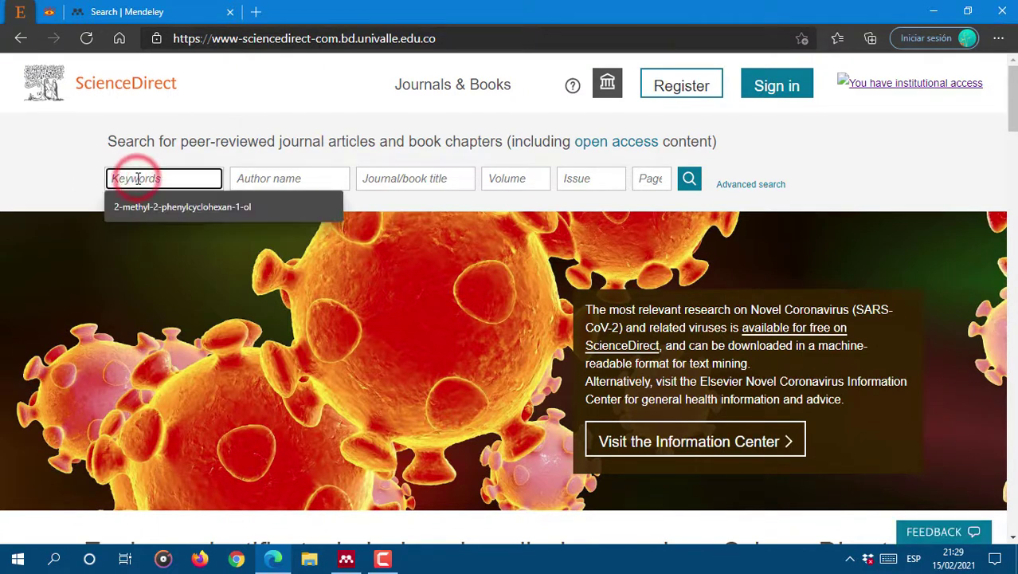
type("chl")
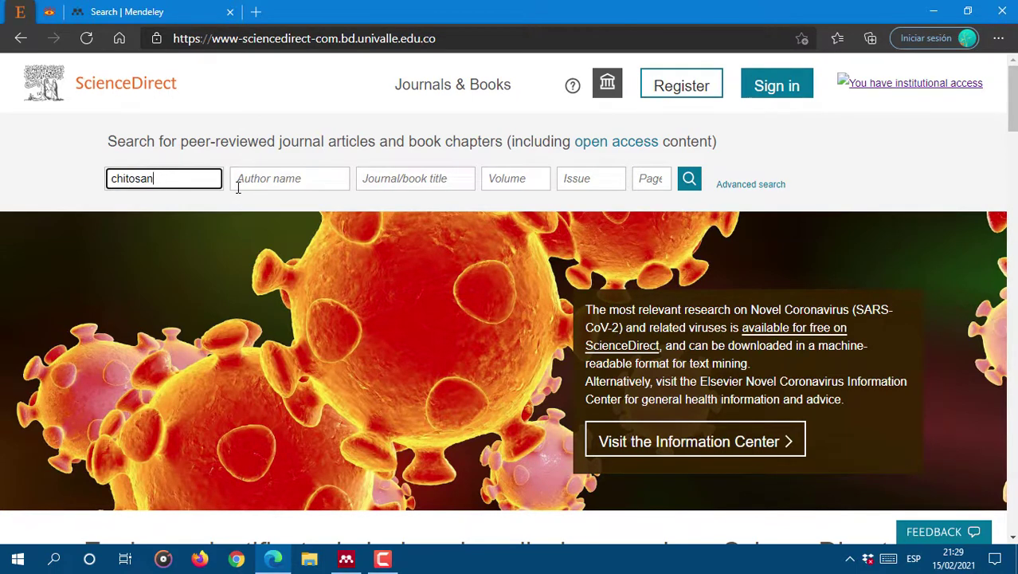
left_click(690, 182)
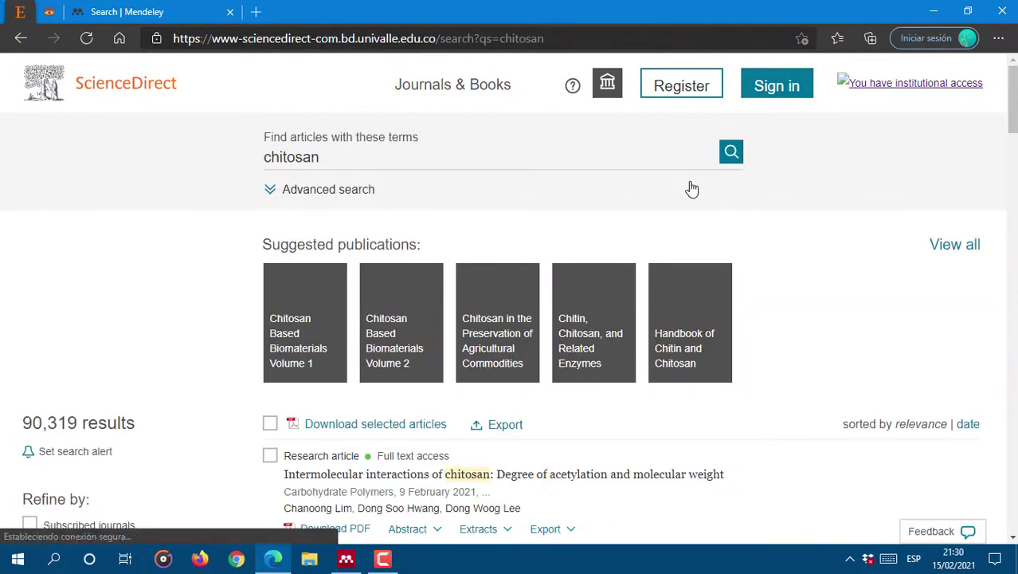
scroll(579, 376, "down", 2)
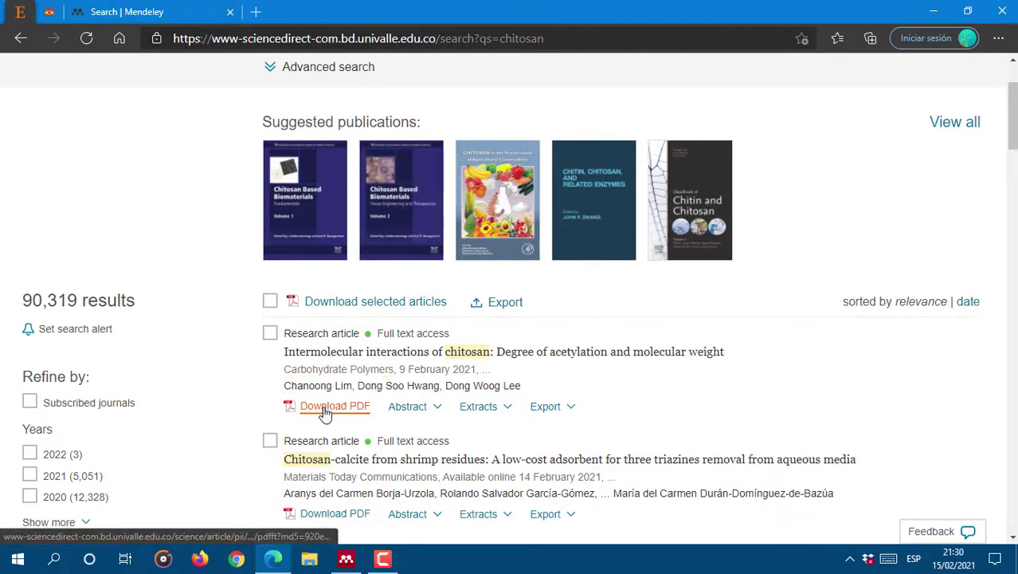
scroll(332, 411, "down", 2)
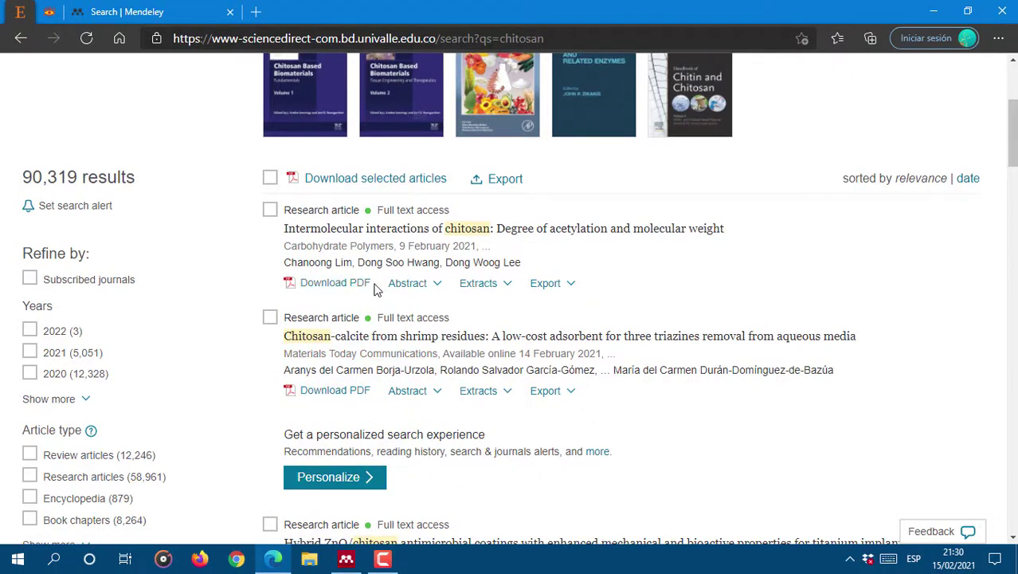
Step: Open the chitosan acetylation article's PDF and save it to D:\MiTesis\Articulos
left_click(333, 284)
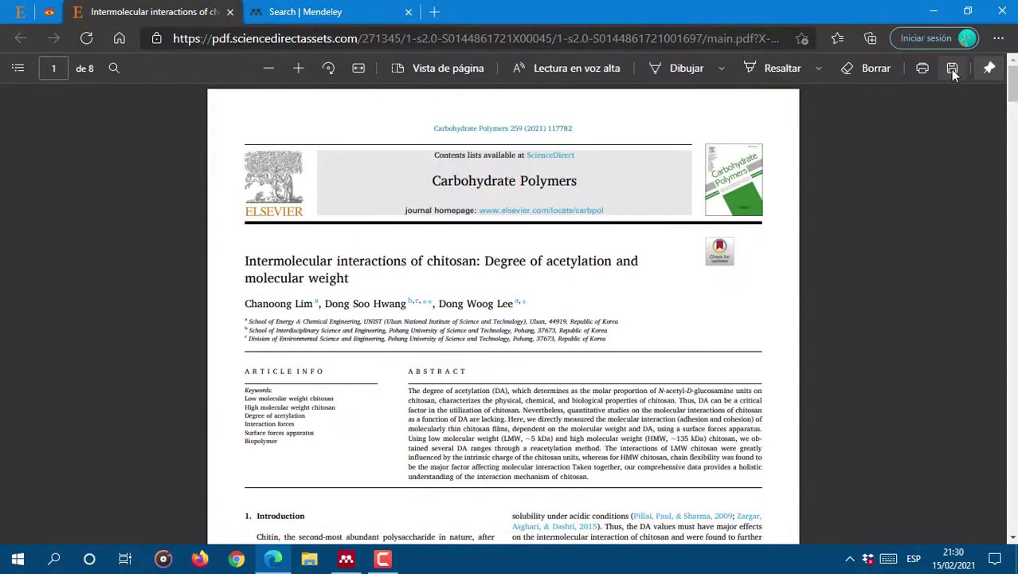
left_click(952, 69)
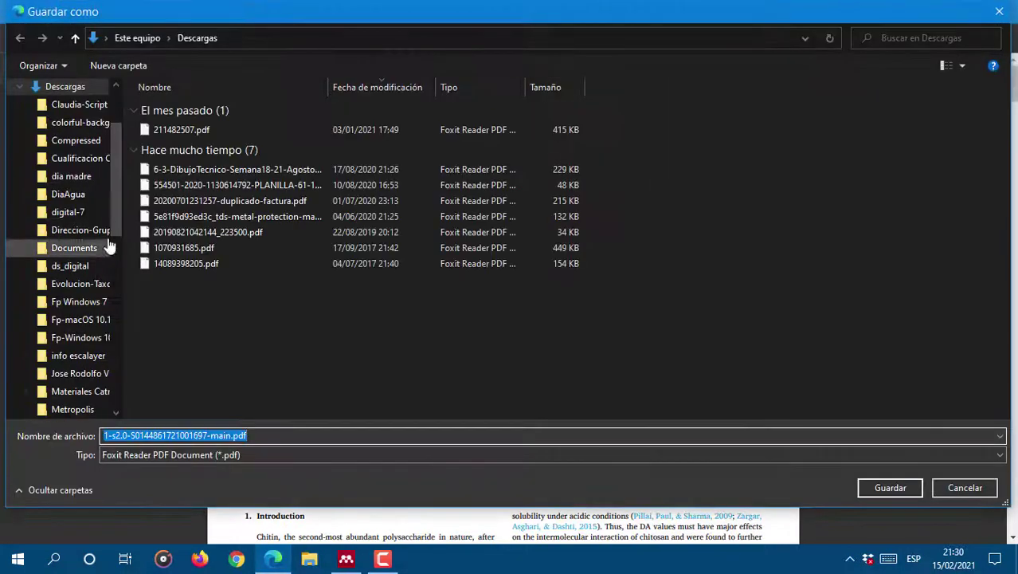
left_click_drag(114, 195, 119, 398)
left_click(63, 270)
scroll(339, 155, "down", 10)
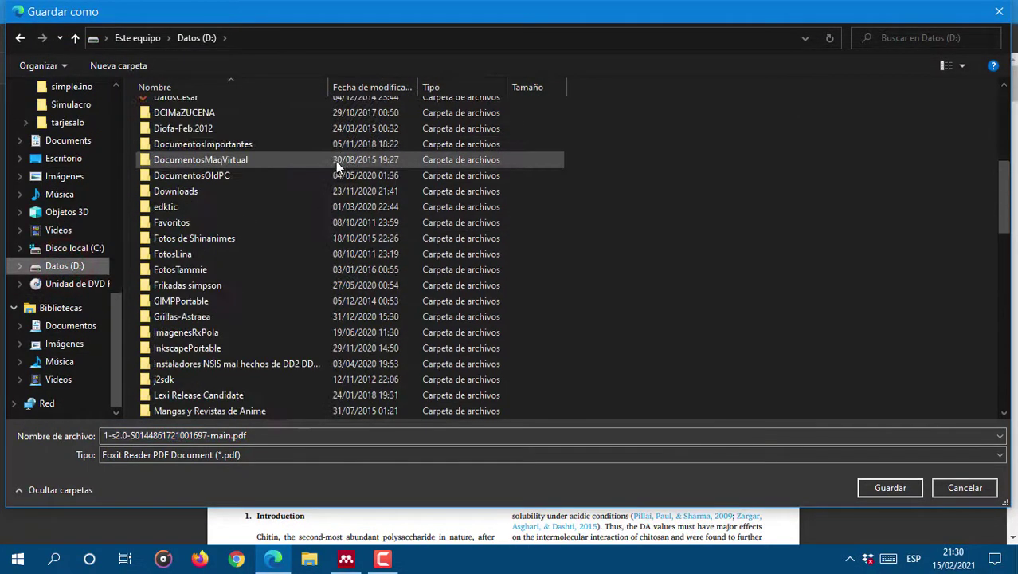
double_click(168, 303)
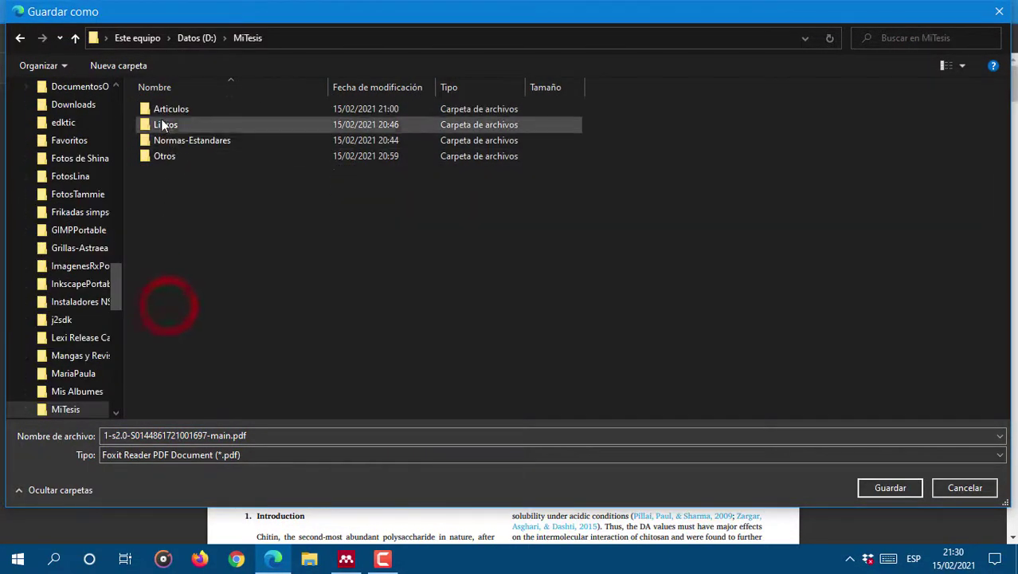
double_click(163, 107)
left_click(320, 435)
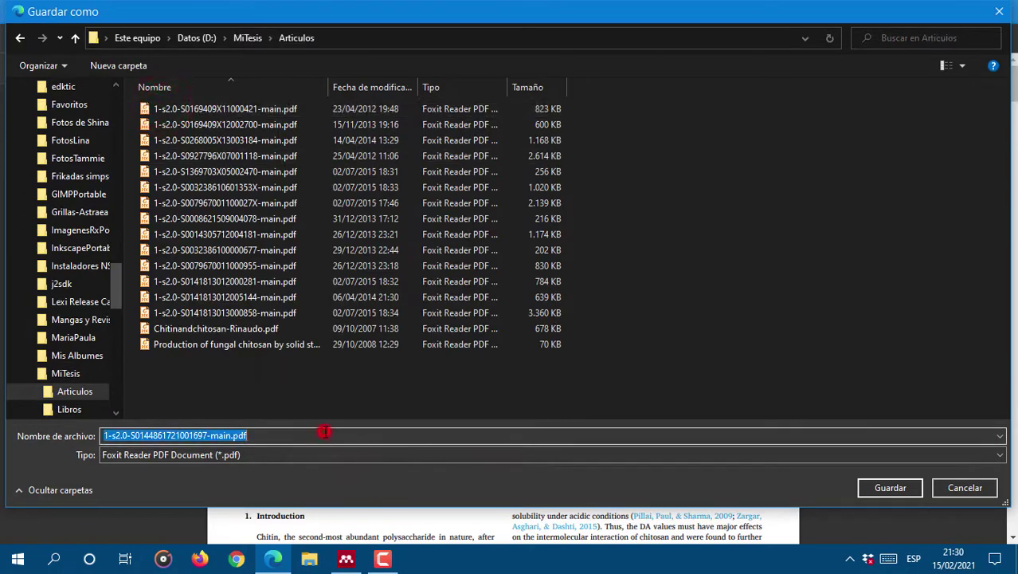
left_click(890, 488)
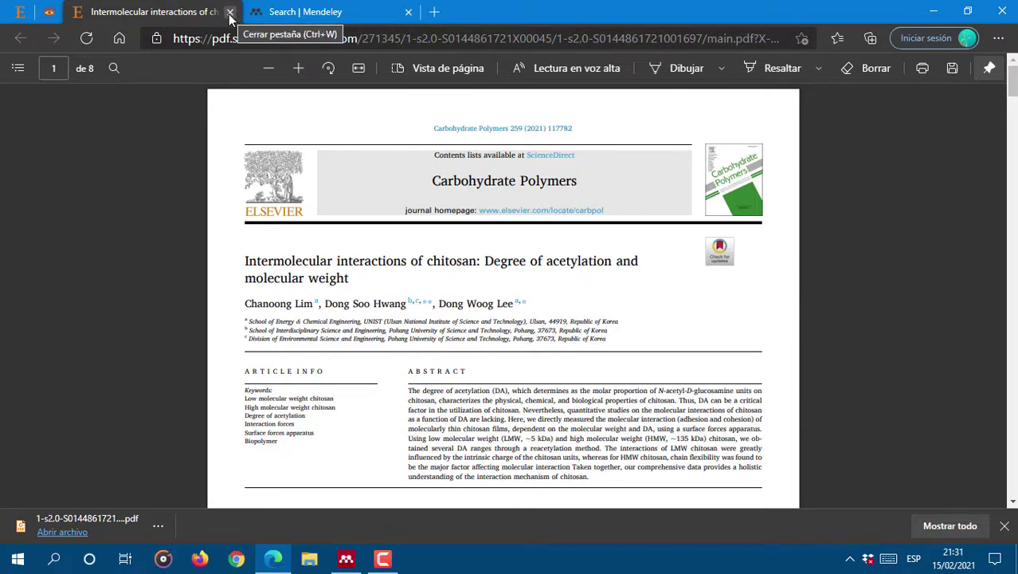
Step: Close the saved PDF and browse the results to the 1994 Polymer cellulose-chitosan blend film article
left_click(230, 12)
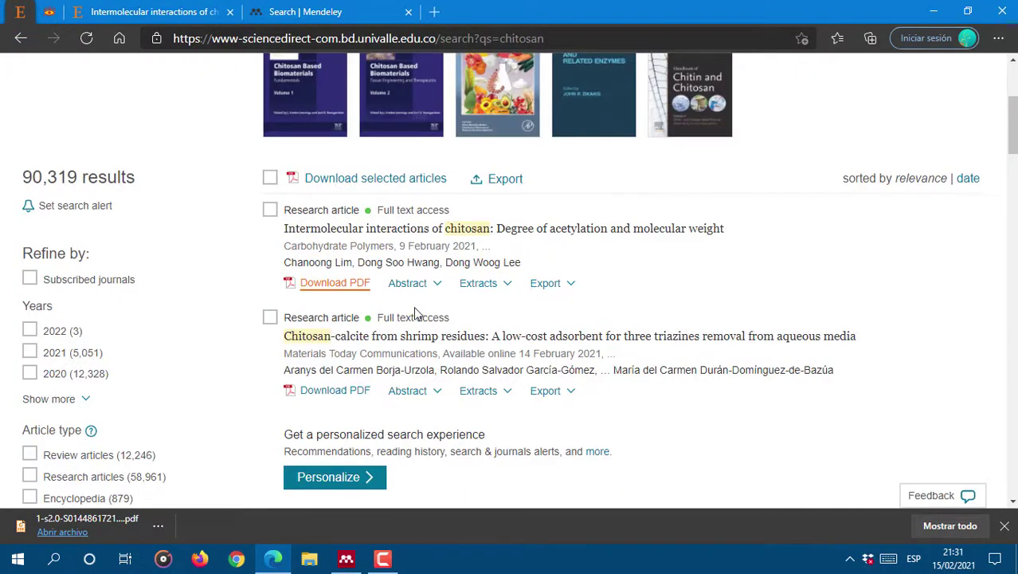
scroll(414, 314, "down", 3)
left_click(1005, 526)
scroll(641, 453, "down", 1)
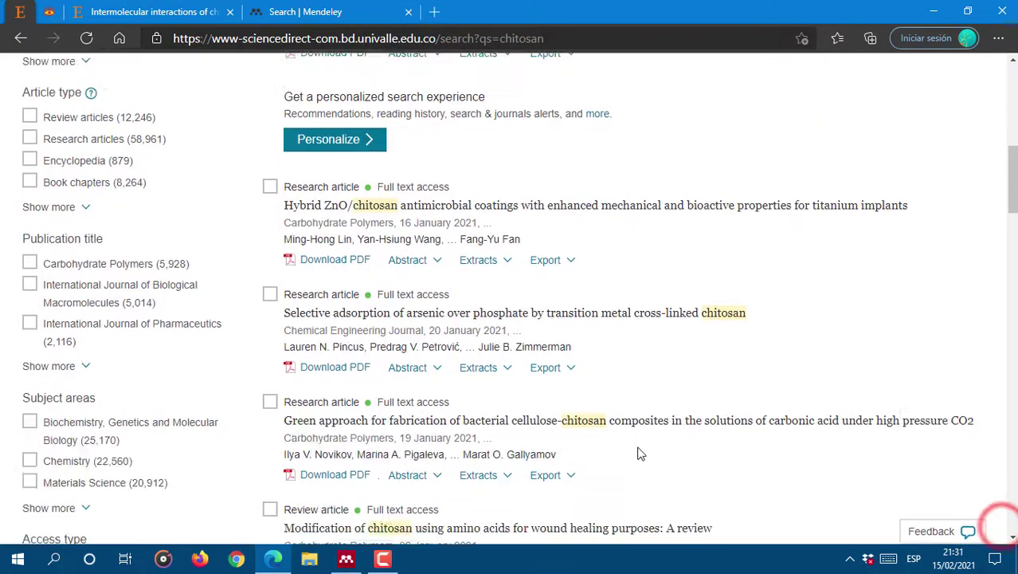
scroll(641, 453, "down", 5)
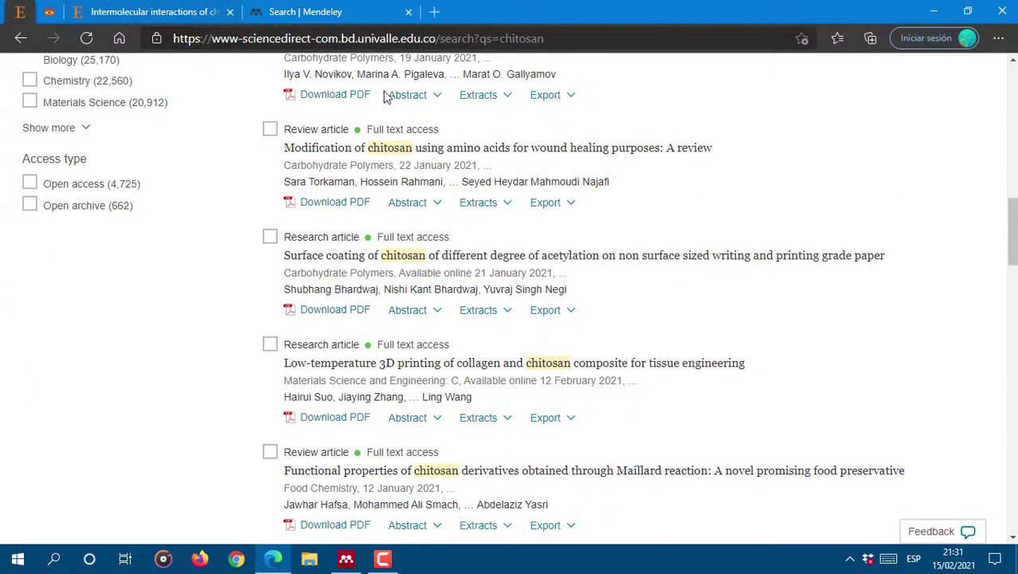
scroll(387, 97, "up", 7)
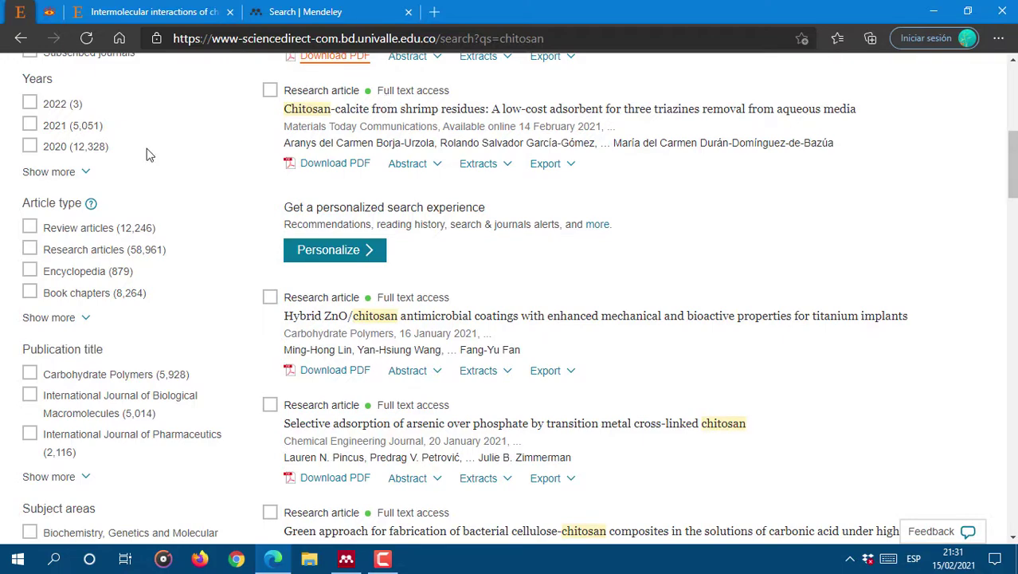
scroll(319, 164, "up", 7)
scroll(330, 253, "down", 3)
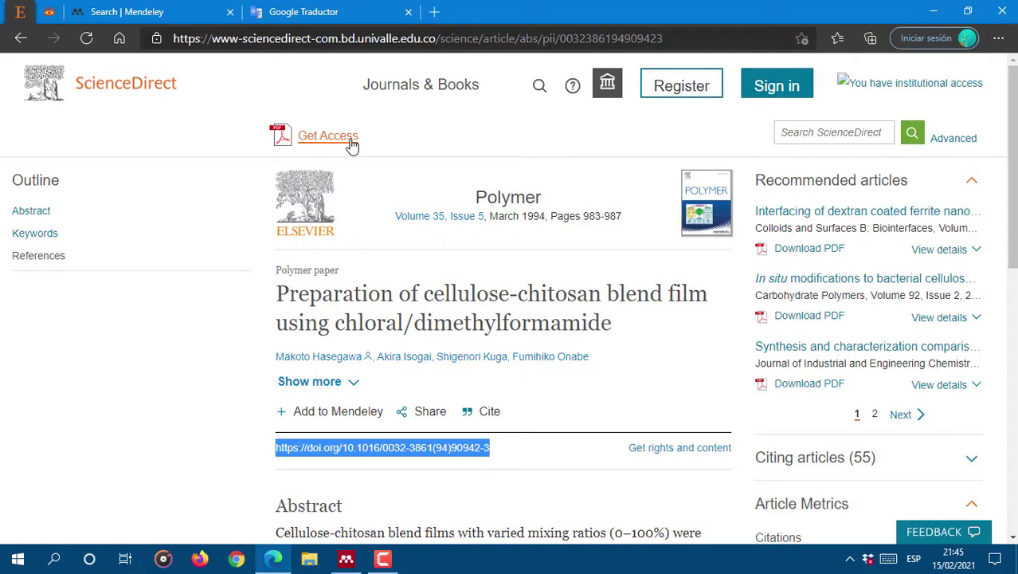
left_click(184, 378)
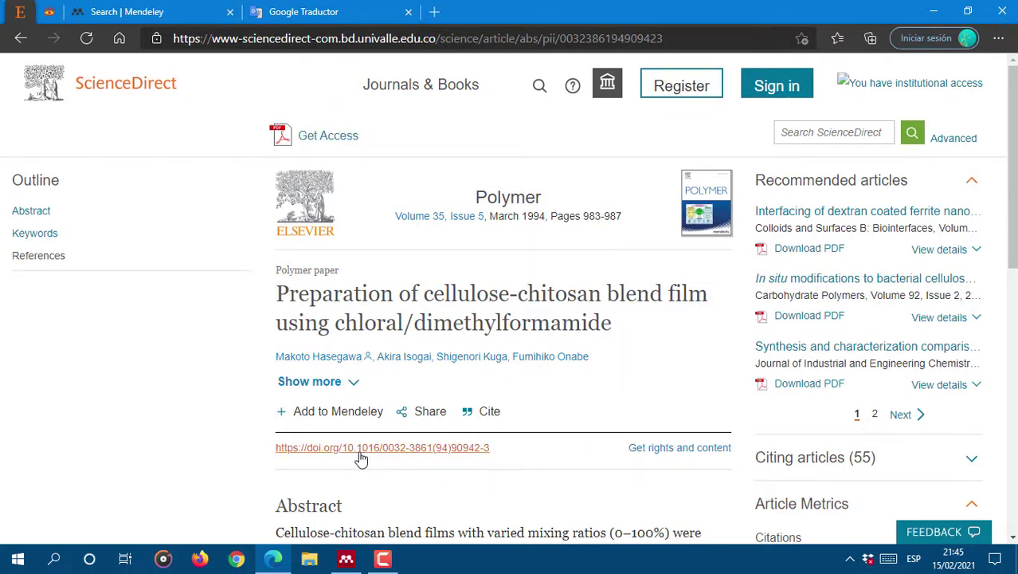
left_click_drag(505, 448, 274, 449)
key("ctrl+c")
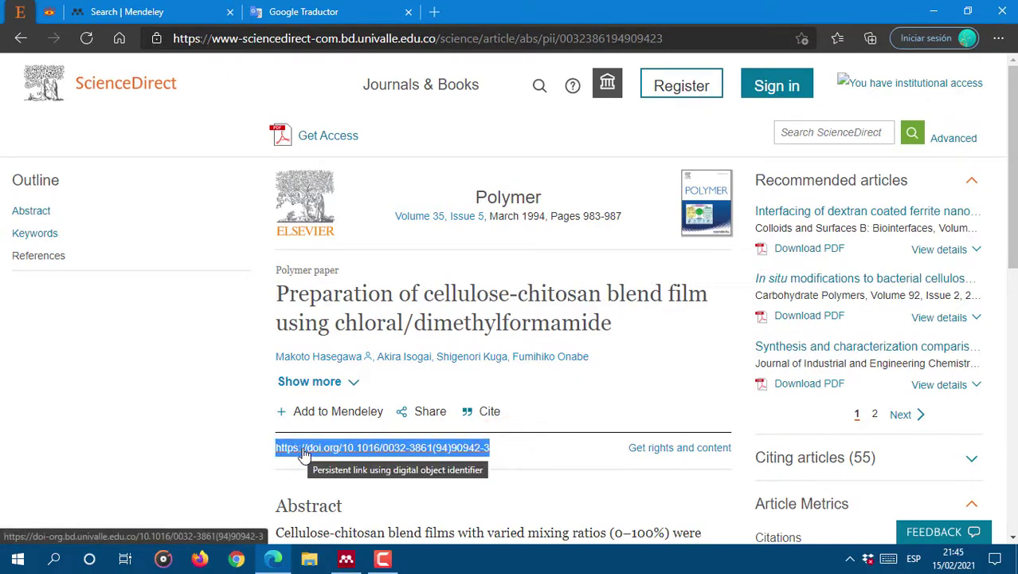
left_click(49, 11)
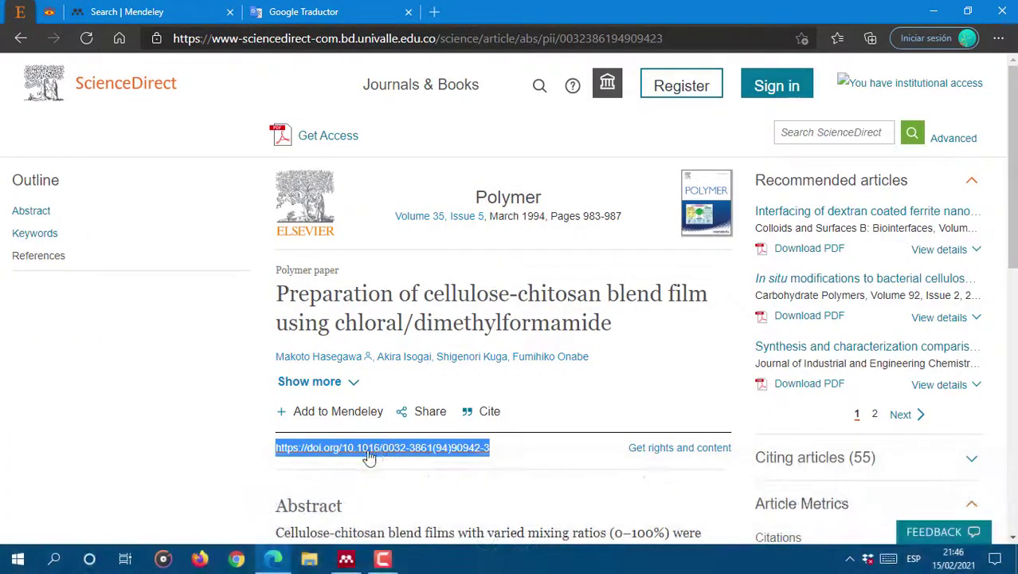
Step: Paste the copied DOI into Sci-Hub and look up the cellulose-chitosan blend film paper
left_click(48, 12)
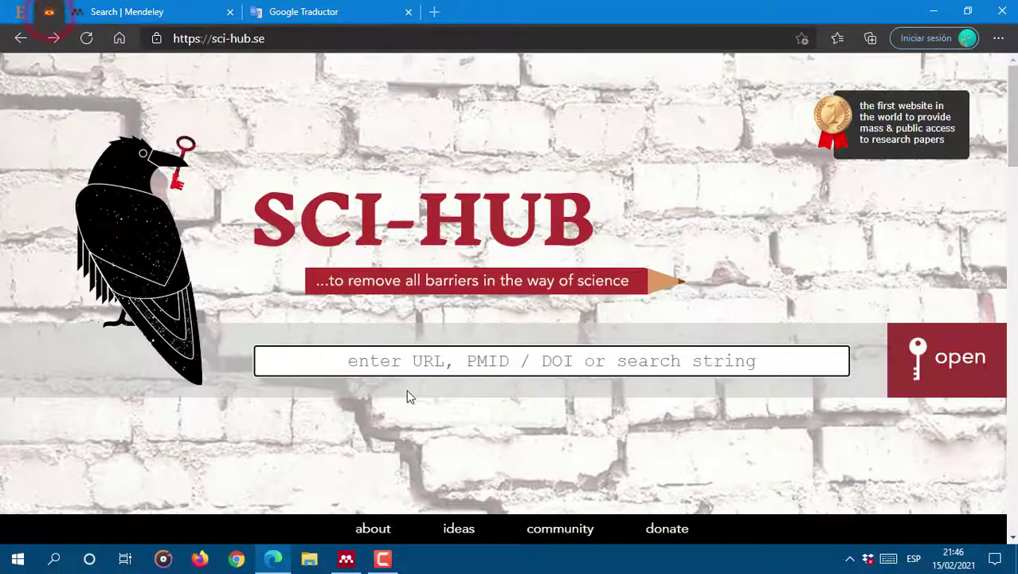
key("ctrl+v")
left_click(943, 362)
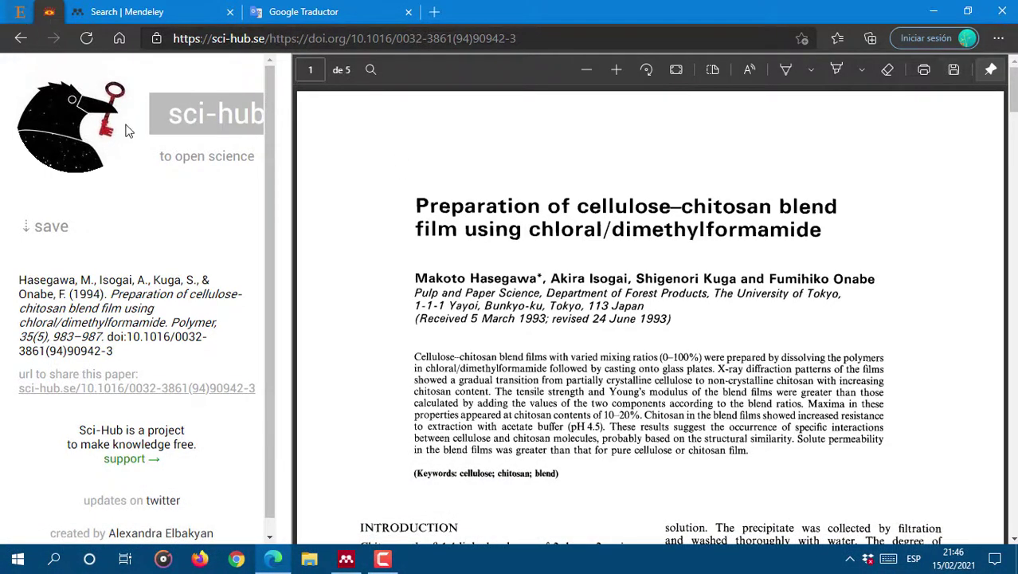
Step: Download the paper's PDF as hasegawa1994.pdf into the Articulos folder
left_click(46, 233)
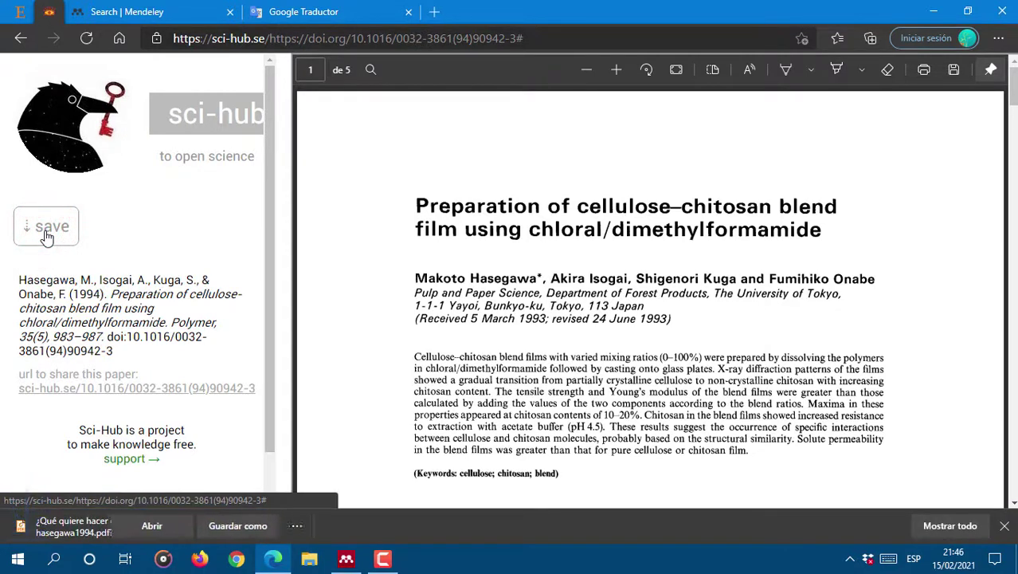
left_click(316, 525)
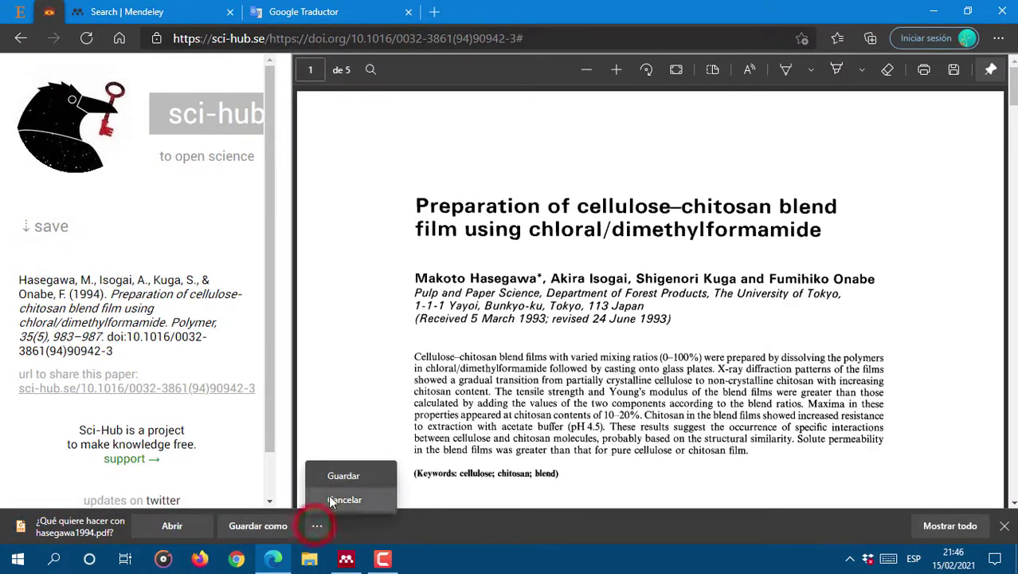
left_click(274, 526)
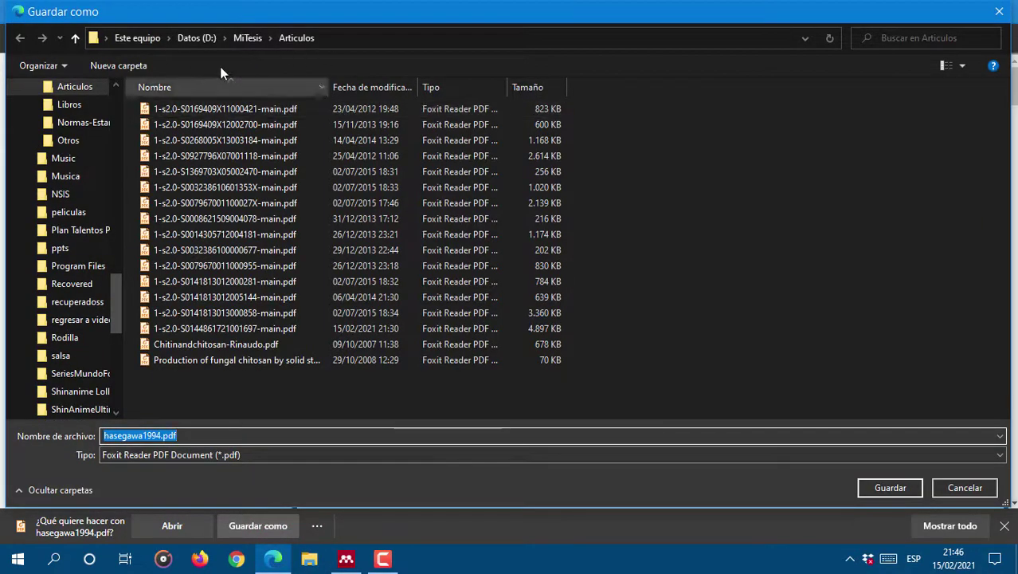
left_click(883, 486)
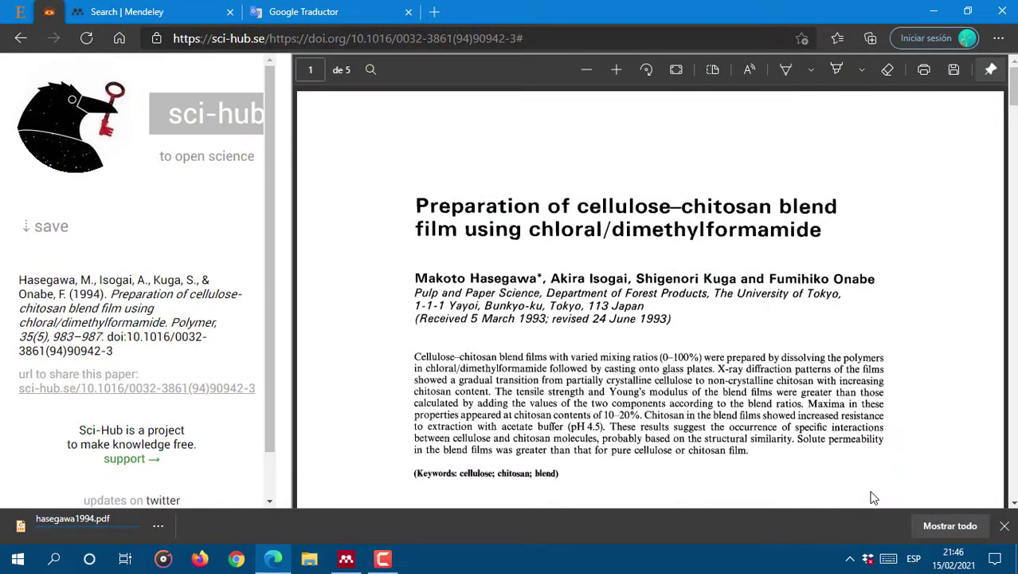
left_click(1004, 526)
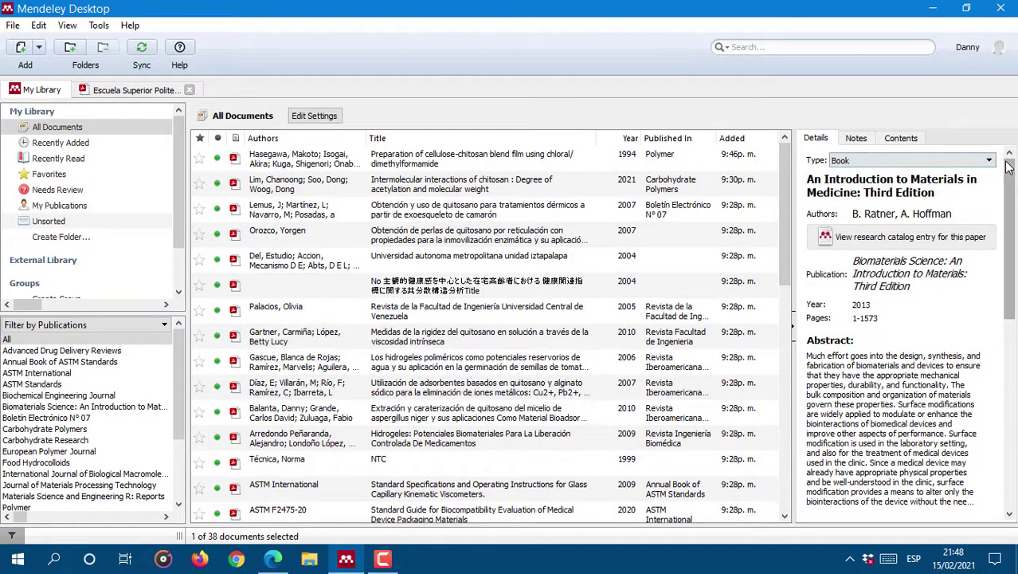
Step: Scroll the Details pane to review the Biomaterials Science book's Catalog IDs in Mendeley
left_click_drag(1009, 165, 1015, 353)
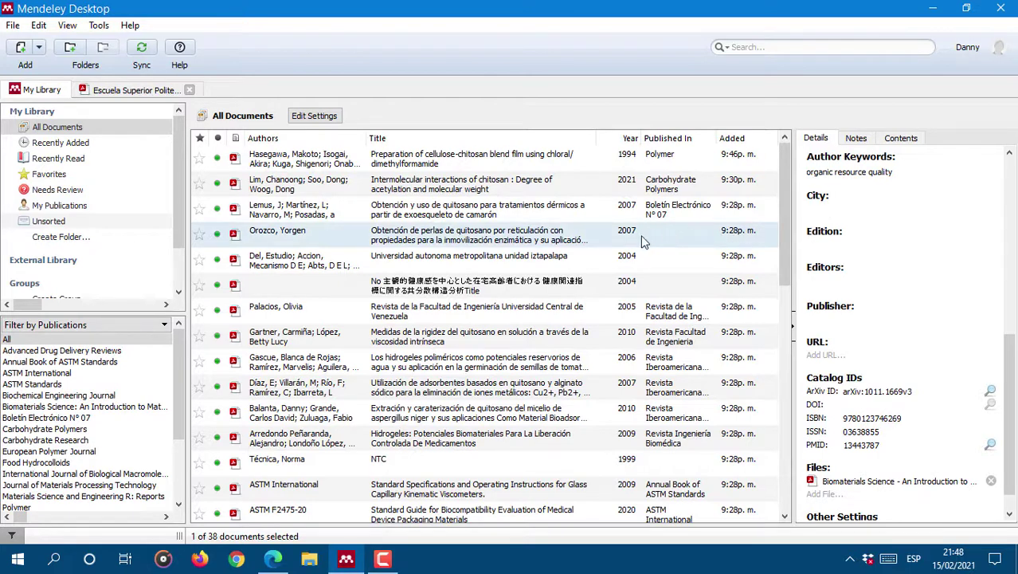
left_click(12, 25)
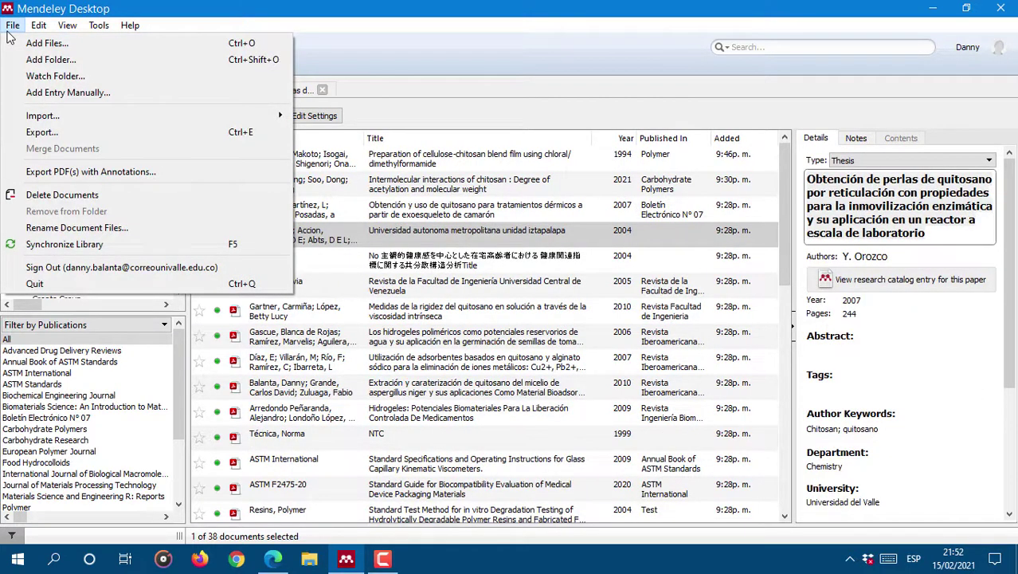
Step: Start a new manual library entry with document type Thesis
left_click(58, 93)
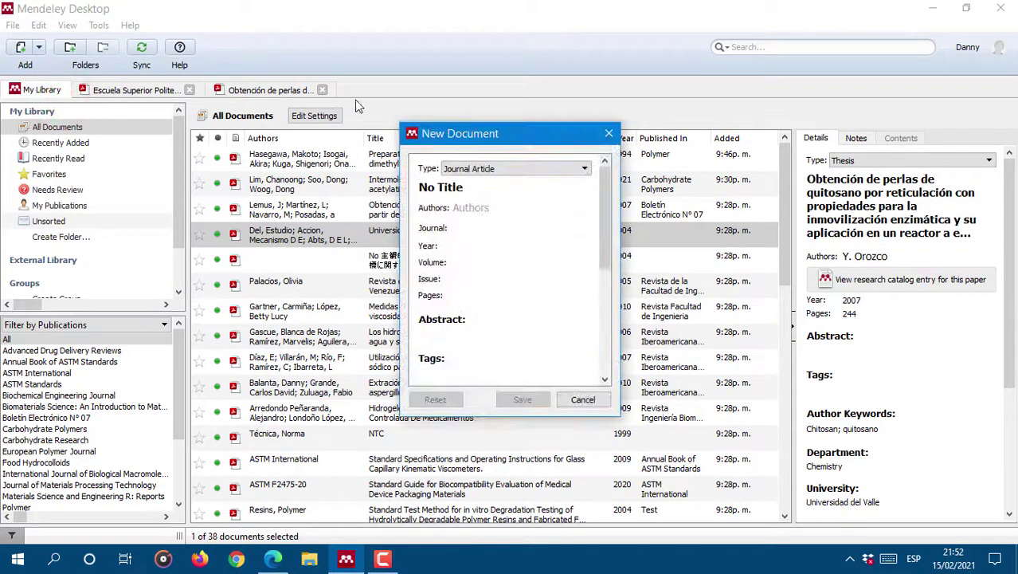
left_click(504, 169)
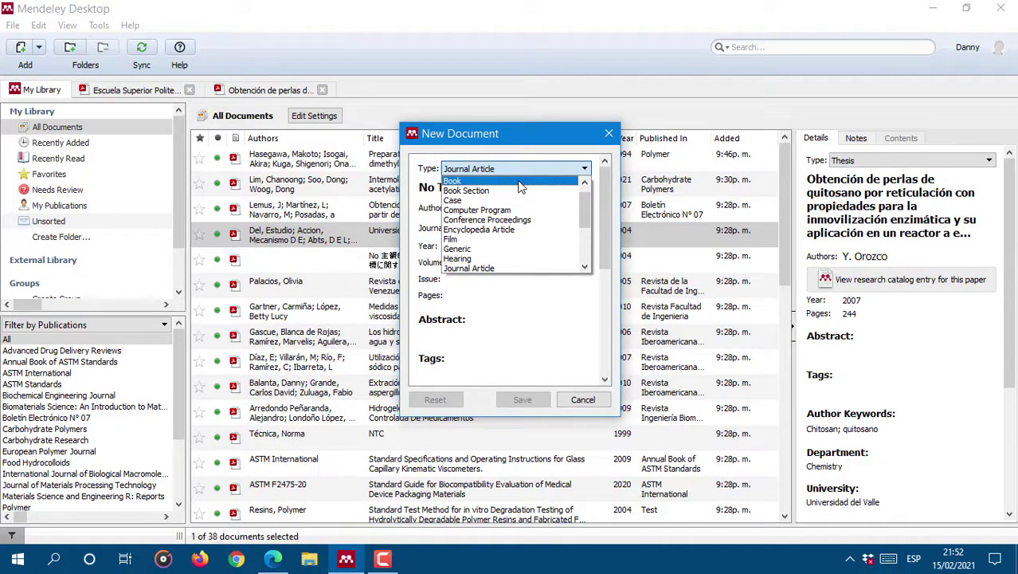
left_click_drag(587, 197, 592, 240)
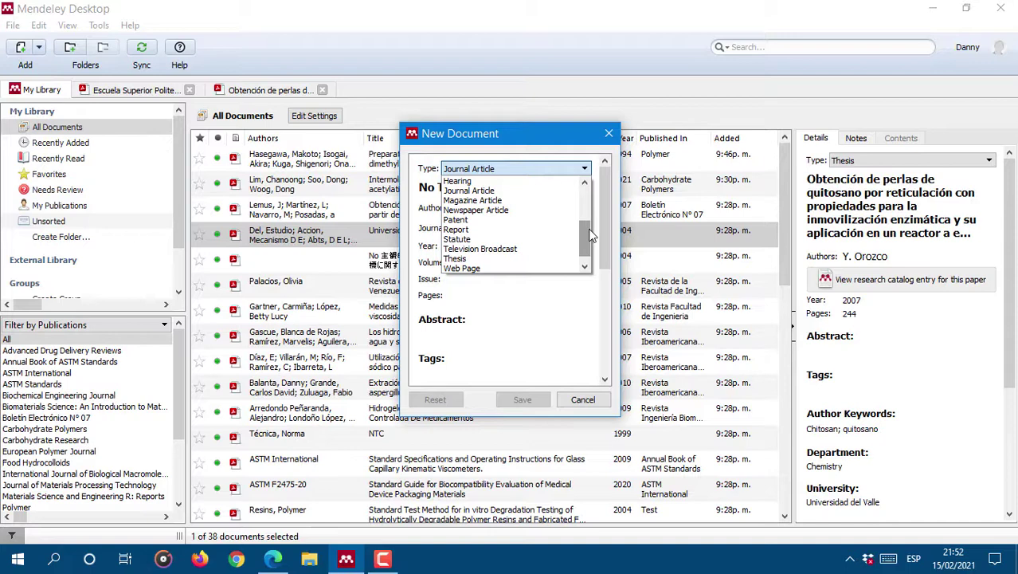
left_click_drag(590, 230, 586, 254)
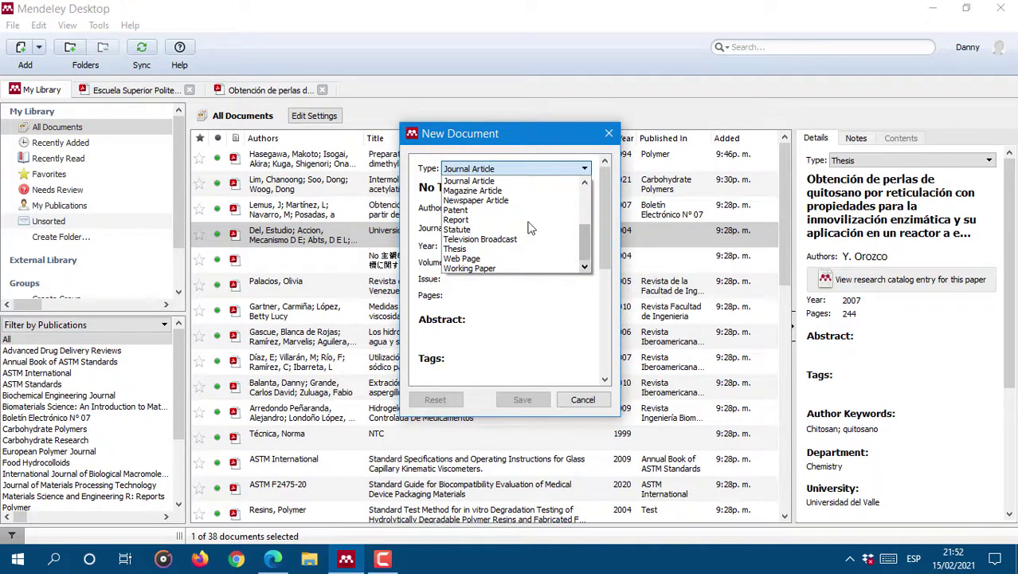
left_click(589, 249)
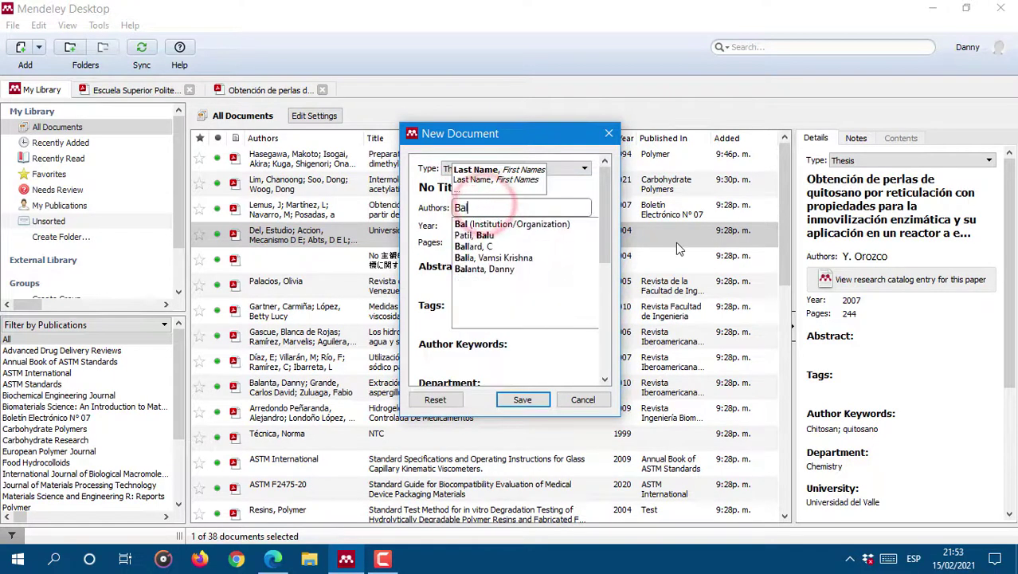
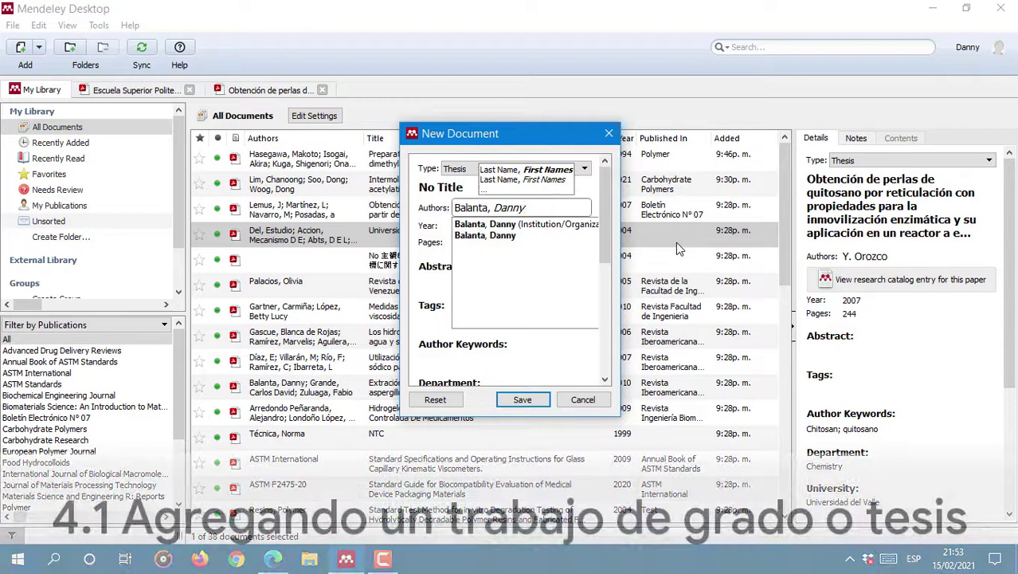
Step: Enter the author's name, year 2014 and title 'Utilización del Quitosano en implantes biodegradables'
left_click(462, 226)
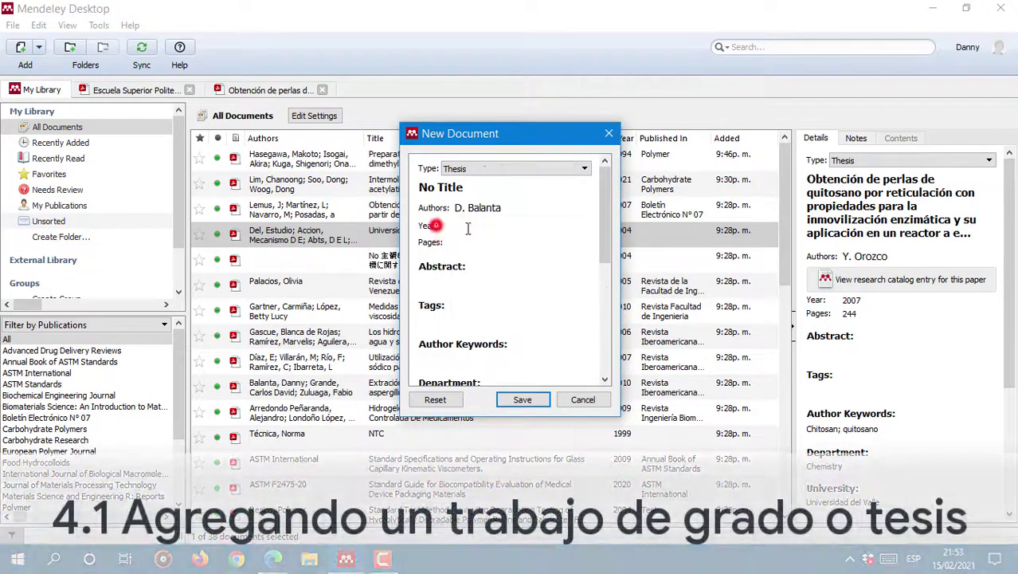
type("2014")
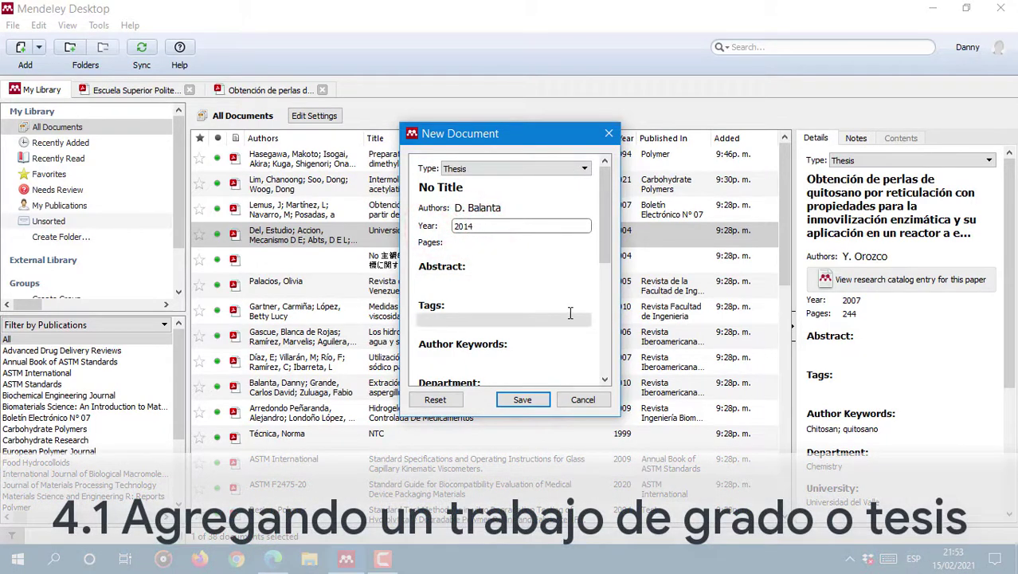
left_click(497, 186)
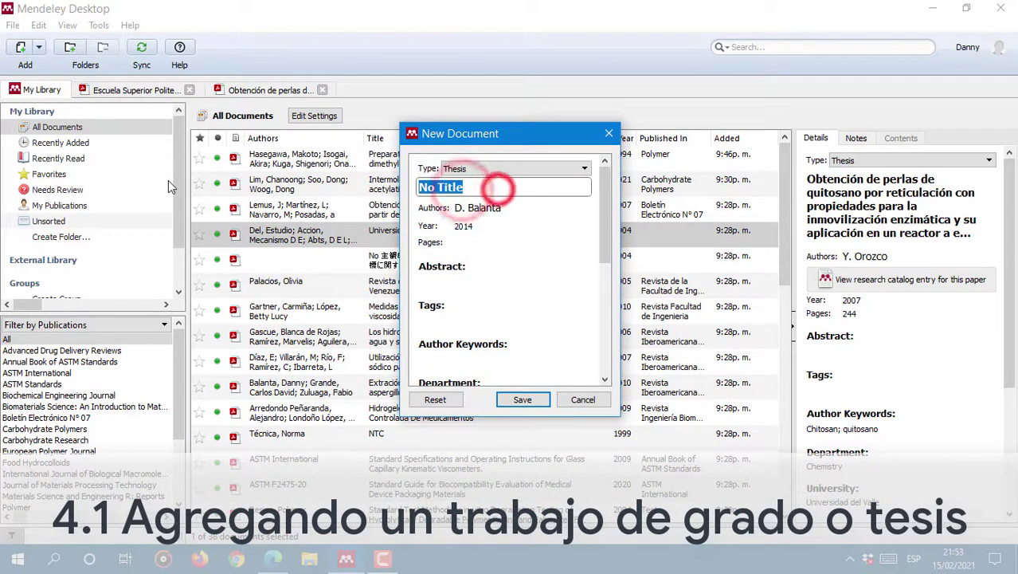
key("BackSpace")
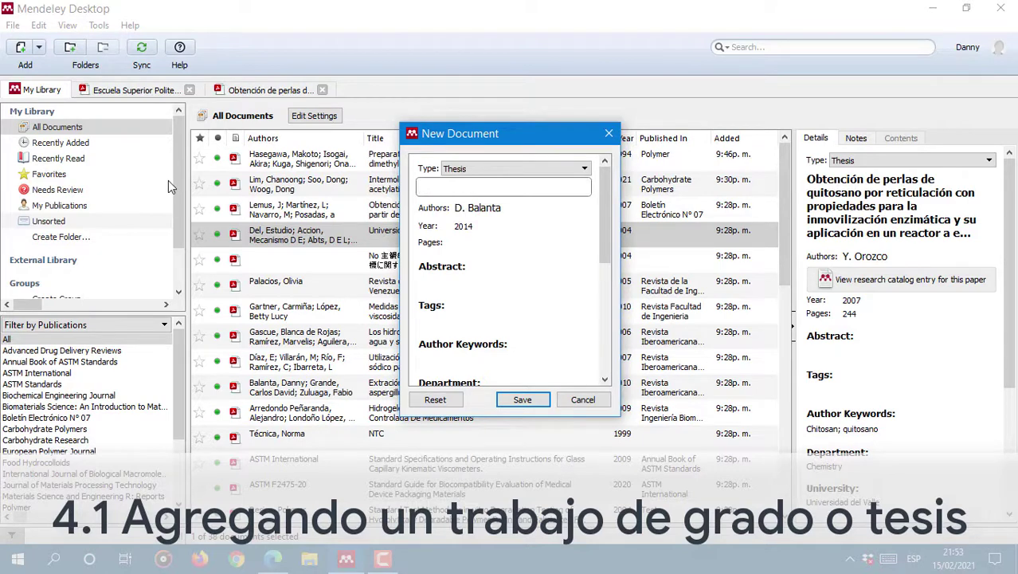
type("Utilización del Quitosano en implantes biodegradables")
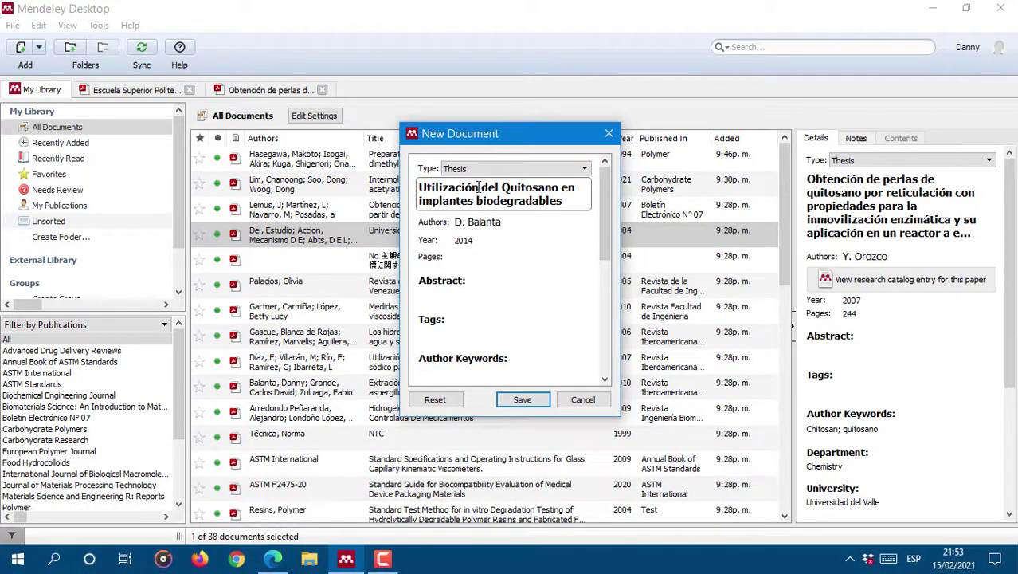
Step: Fill in 121 pages, Chemistry department, Universidad del Valle and the thesis type
left_click(484, 255)
type("121")
scroll(486, 296, "down", 2)
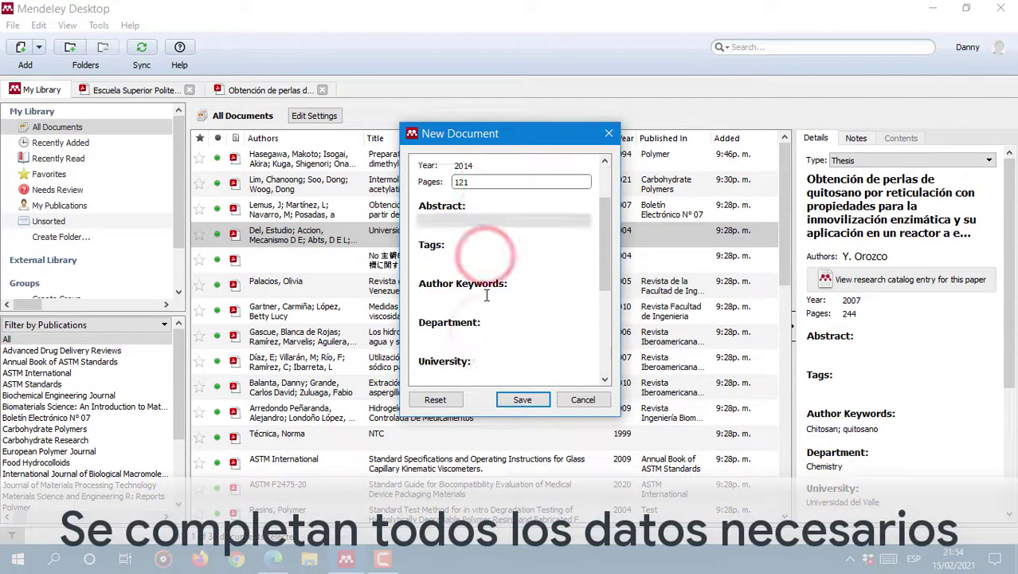
scroll(486, 295, "down", 2)
left_click(466, 264)
type("Chemistry")
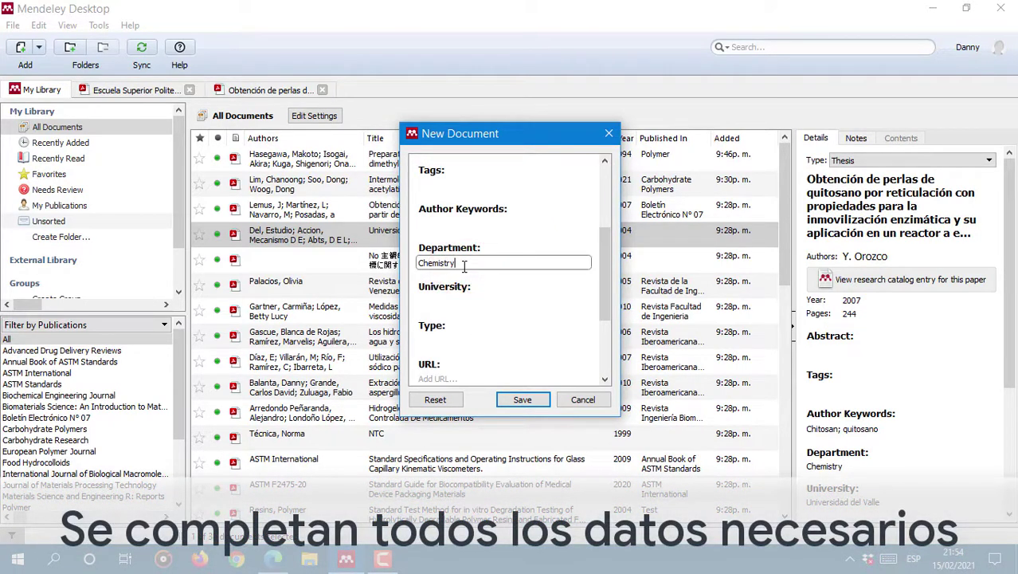
left_click(460, 297)
type("Universidad del Valle")
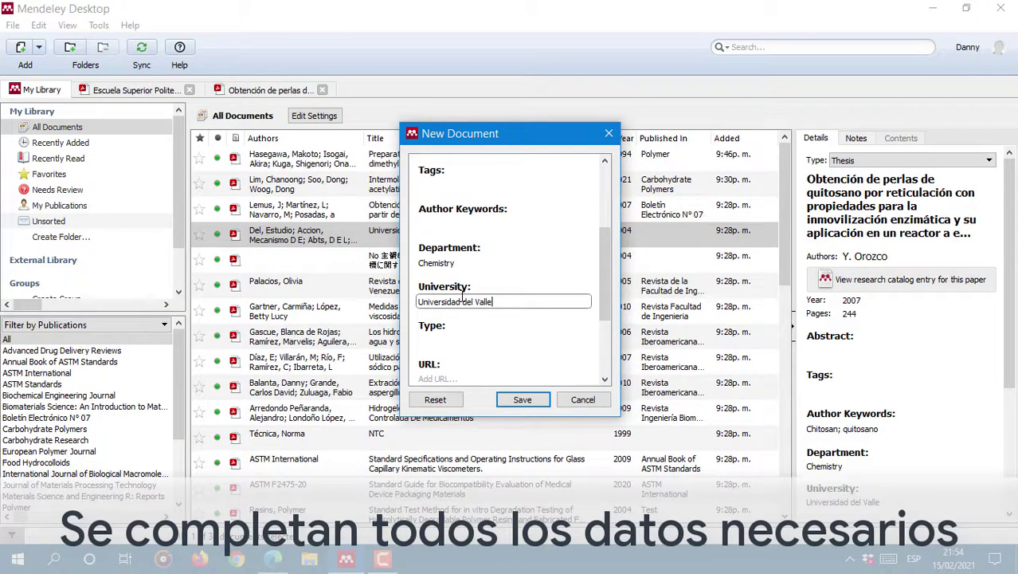
scroll(463, 297, "down", 1)
left_click(455, 264)
scroll(478, 255, "down", 1)
type("Tesis")
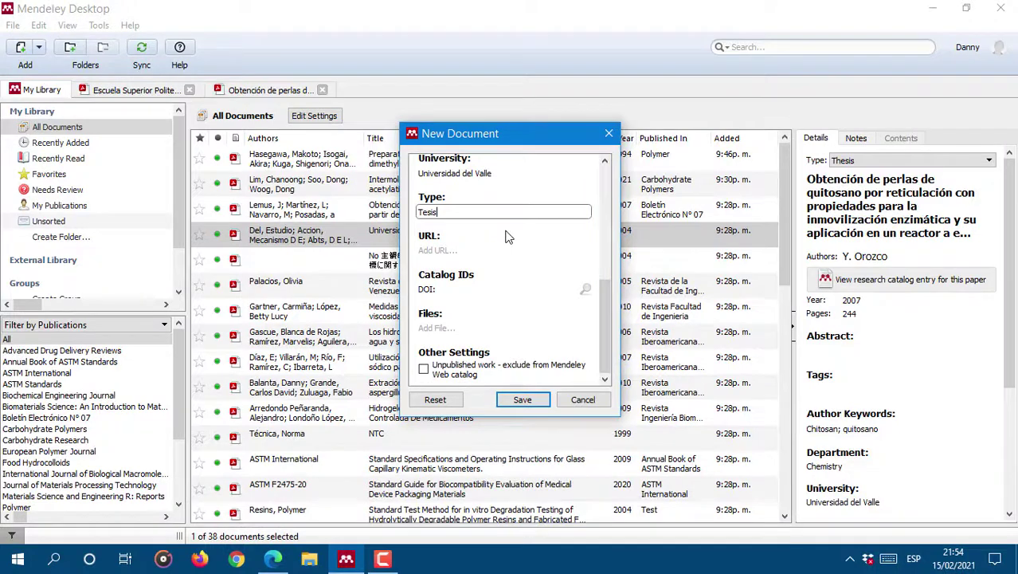
scroll(514, 235, "up", 4)
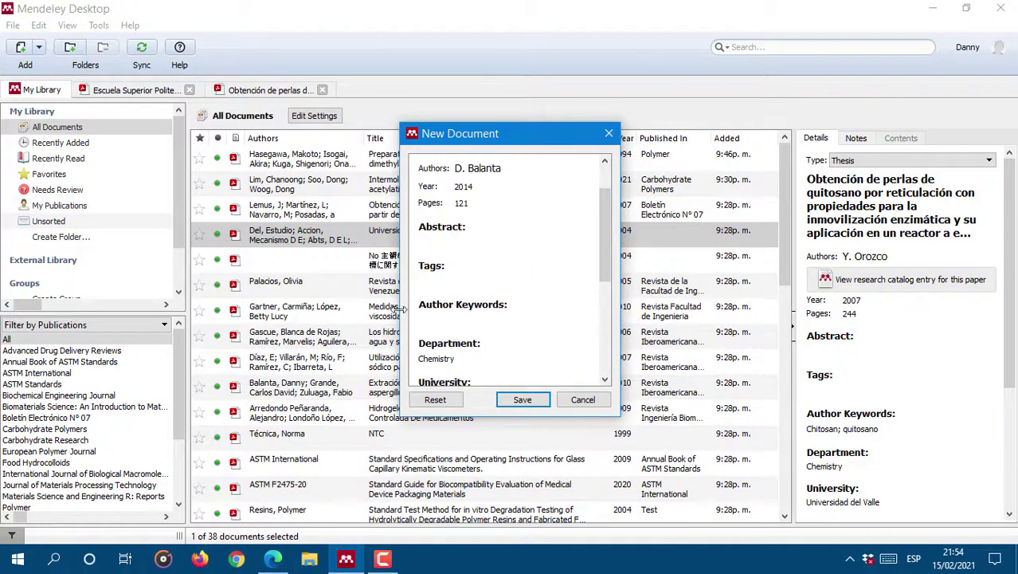
Step: Tag the thesis 'Tesis' and save the new entry
left_click(452, 276)
type("Tesis")
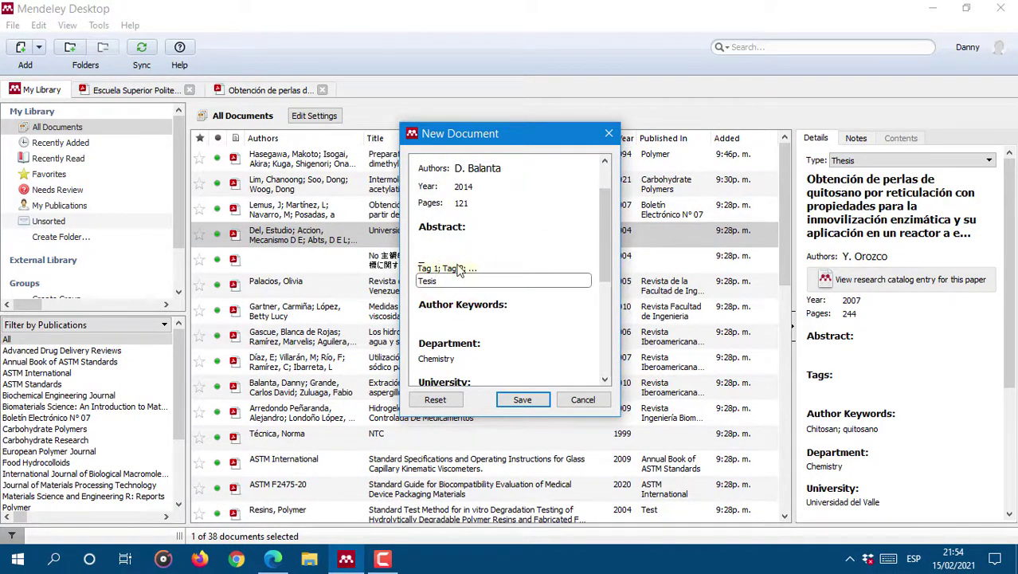
left_click(531, 237)
left_click_drag(605, 227, 606, 374)
left_click(522, 399)
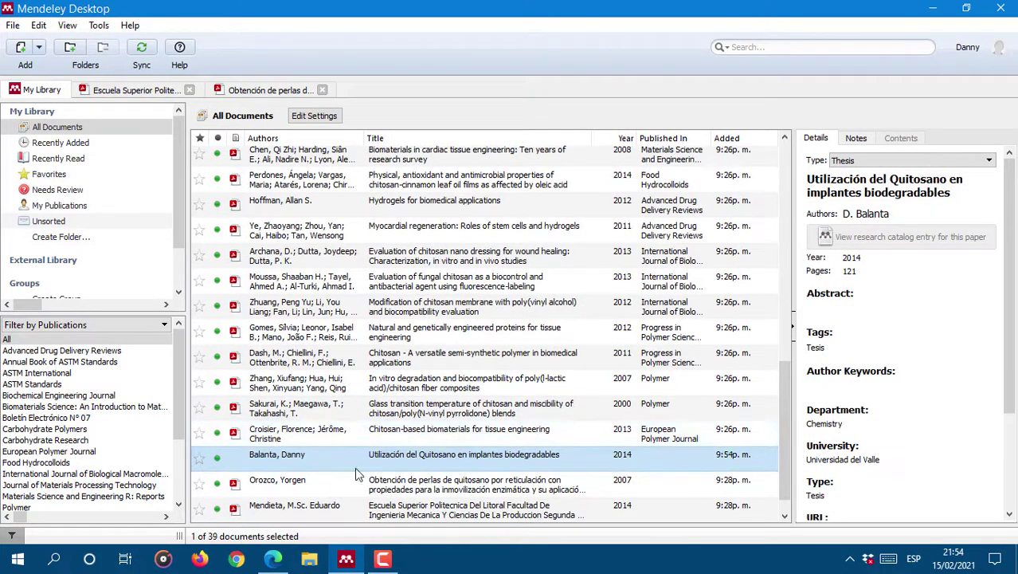
Step: Start attaching a file to the thesis entry, then cancel the attachment
scroll(1012, 413, "down", 3)
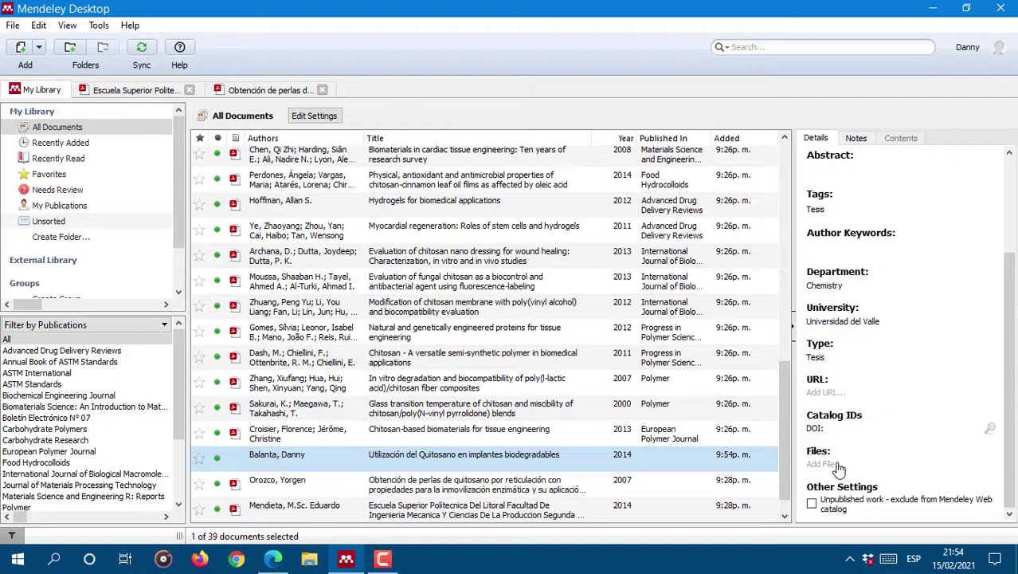
left_click_drag(1012, 329, 1006, 204)
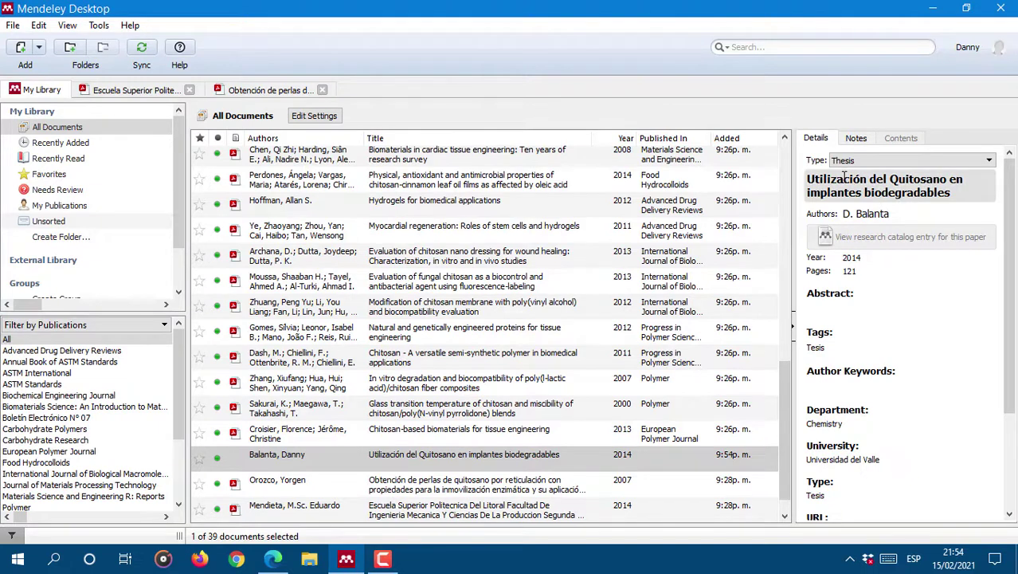
left_click(13, 25)
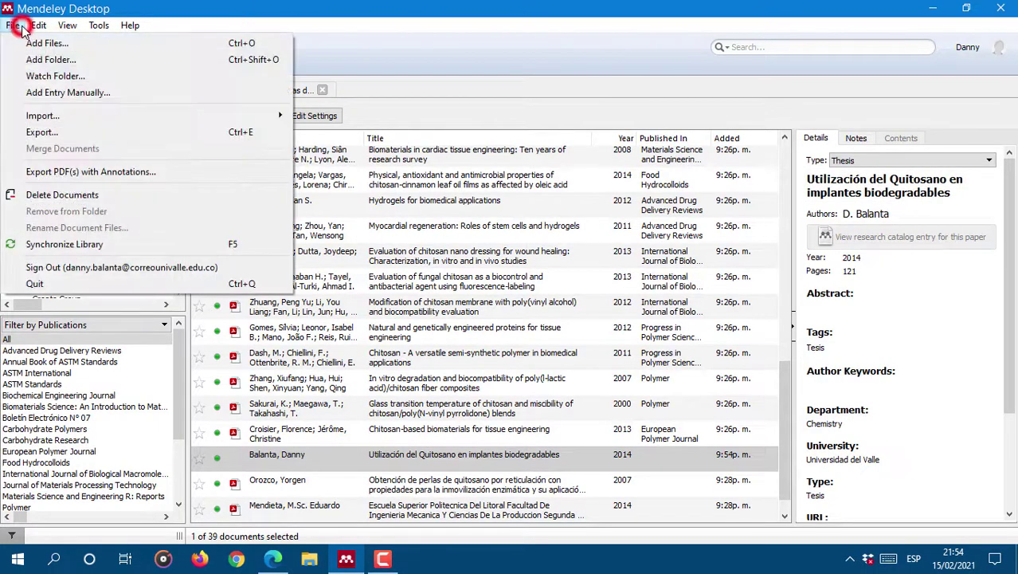
left_click_drag(1009, 349, 1010, 510)
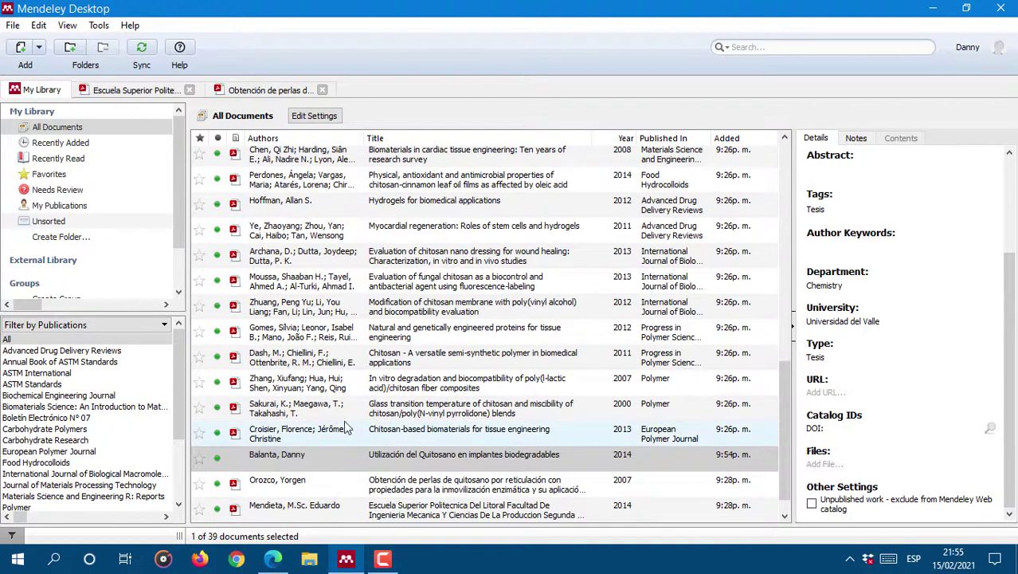
left_click(820, 466)
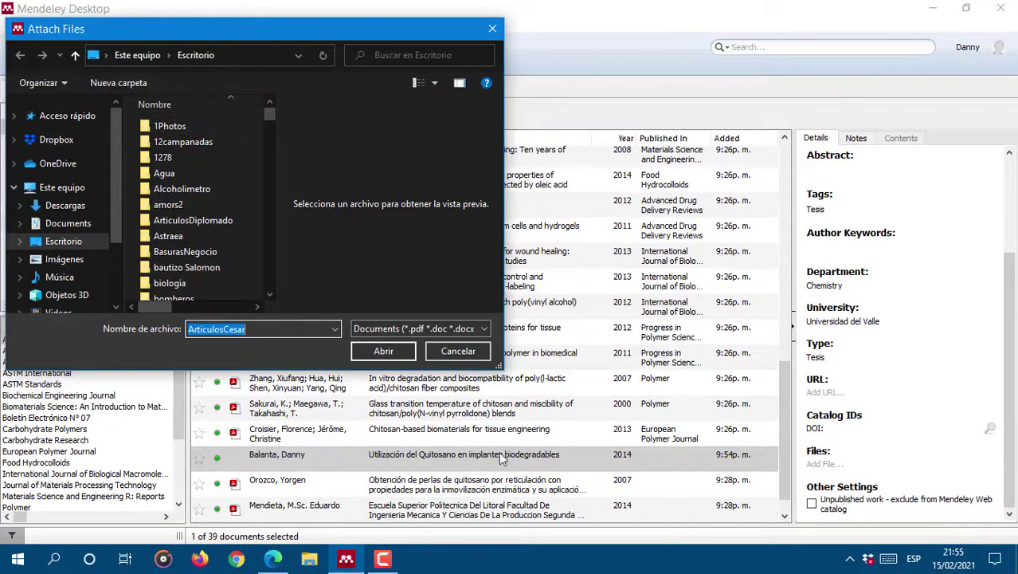
left_click(477, 355)
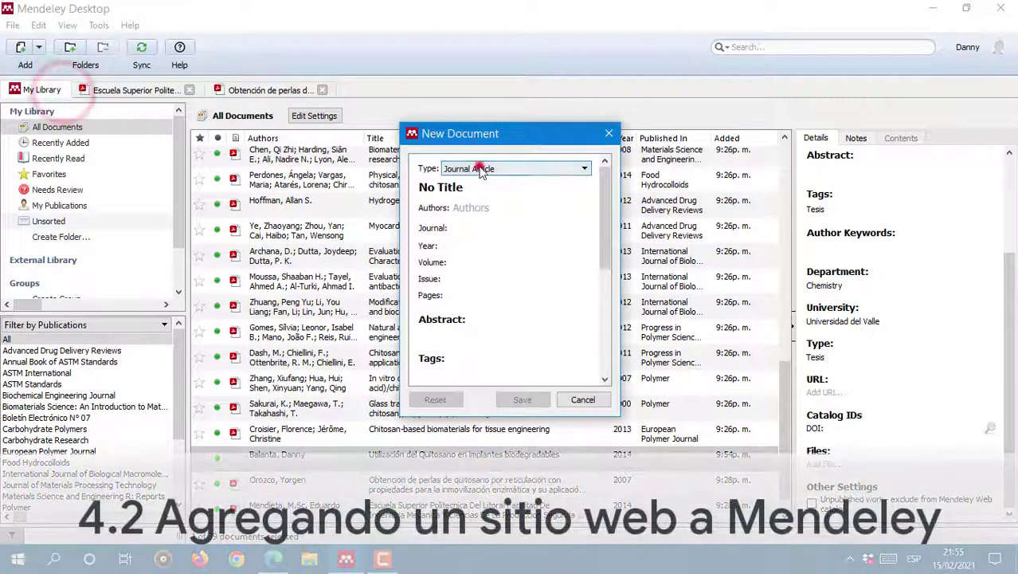
Step: Make the new manual entry a Web Page, select its 'No Title' placeholder, and find Datos (D:) in File Explorer
left_click(475, 168)
left_click_drag(589, 206, 594, 265)
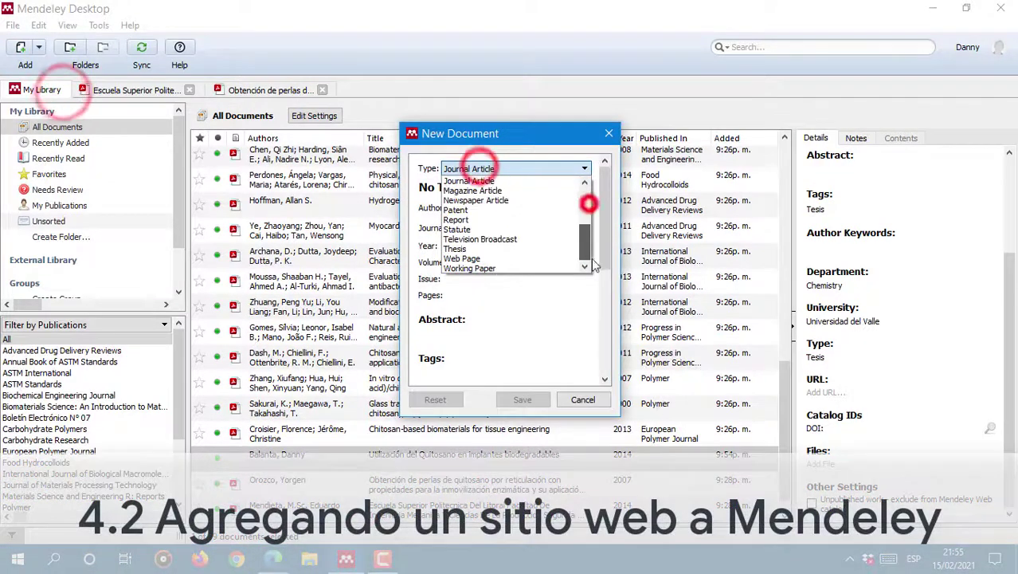
left_click(510, 258)
left_click(495, 187)
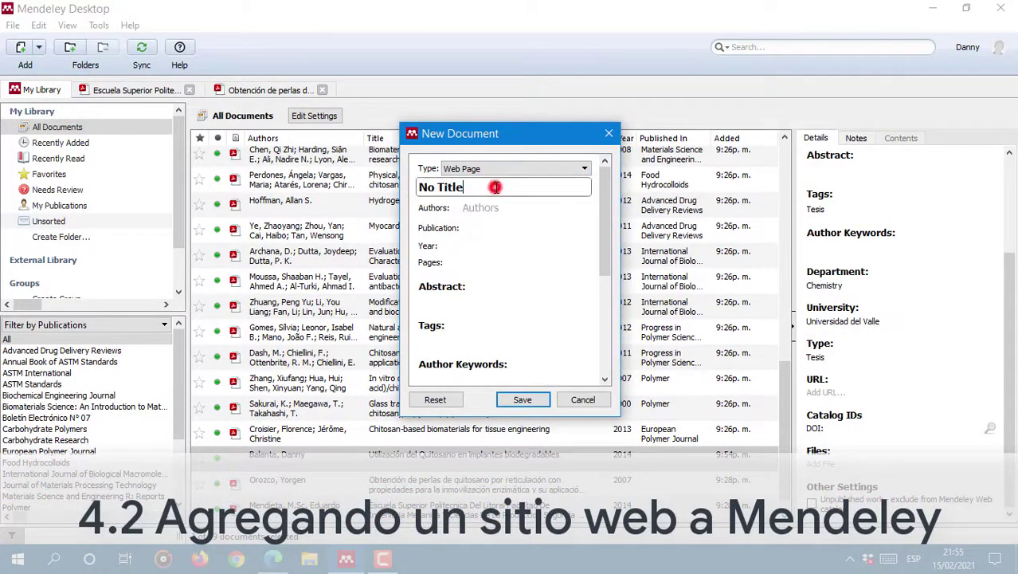
triple_click(496, 187)
left_click(311, 556)
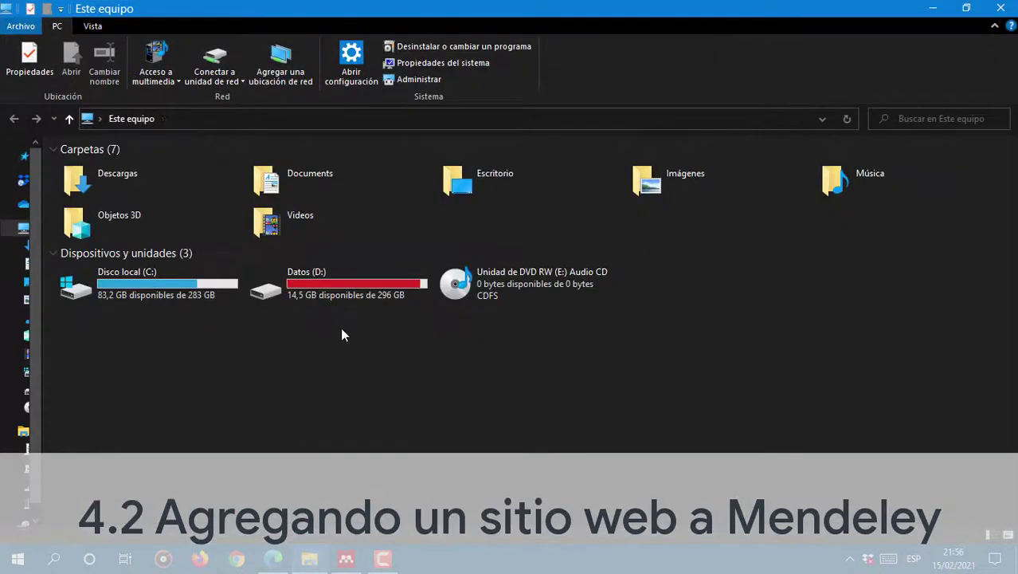
left_click(345, 295)
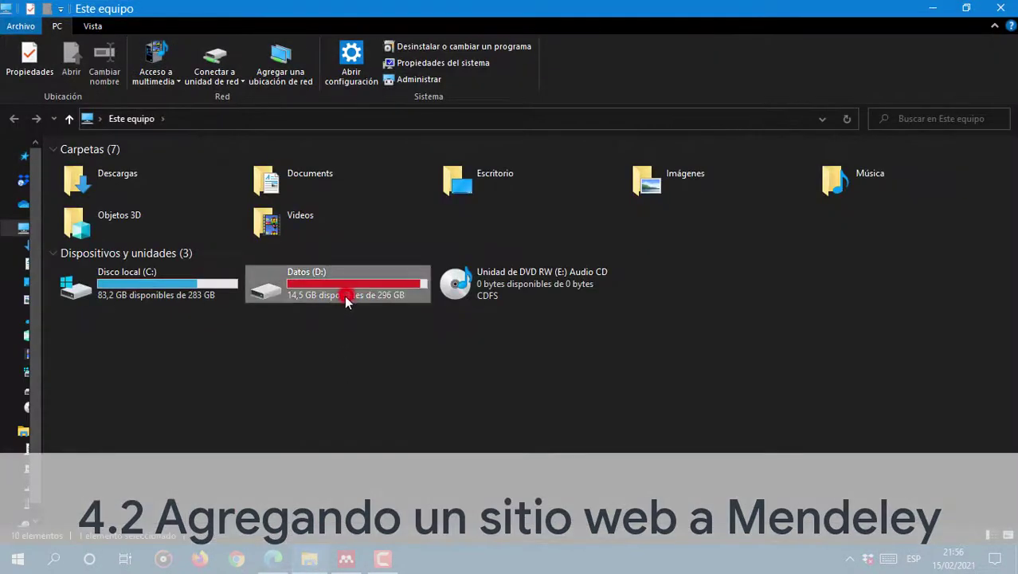
Step: Open Listado-PaginasWeb.txt from D:\MiTesis in Notepad and copy the first web address
double_click(344, 295)
scroll(251, 311, "down", 12)
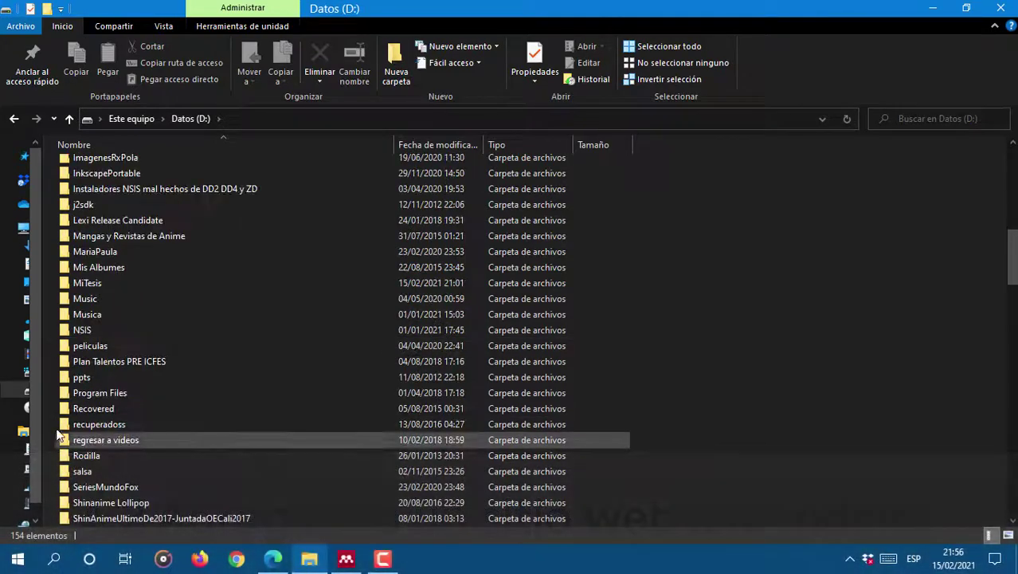
left_click(92, 285)
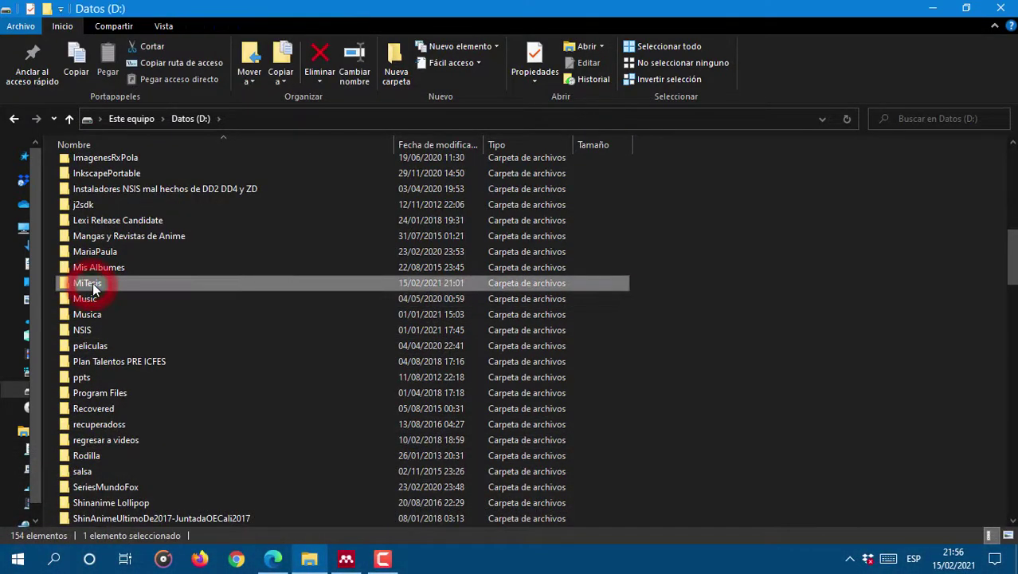
double_click(93, 287)
double_click(121, 231)
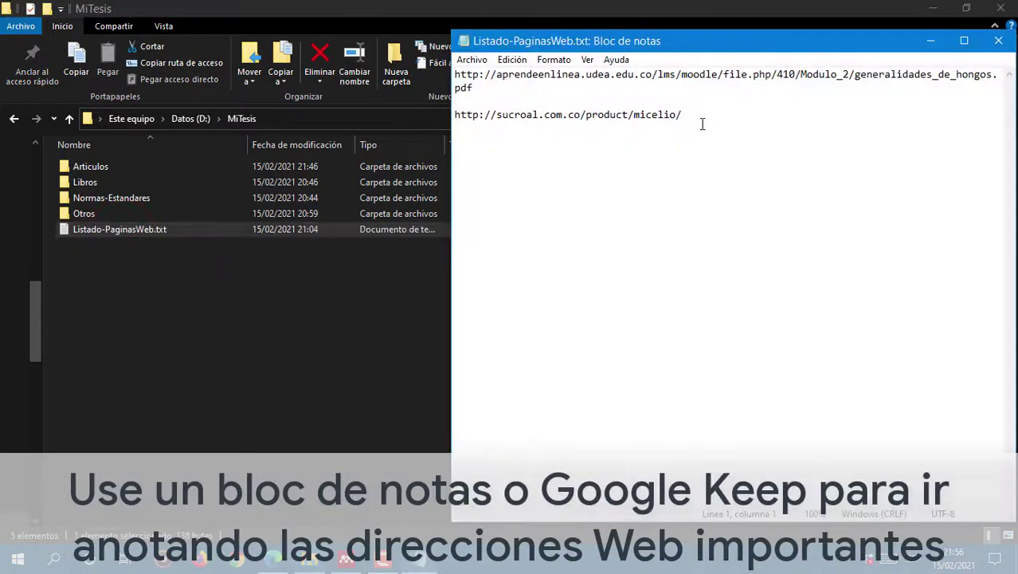
left_click(964, 40)
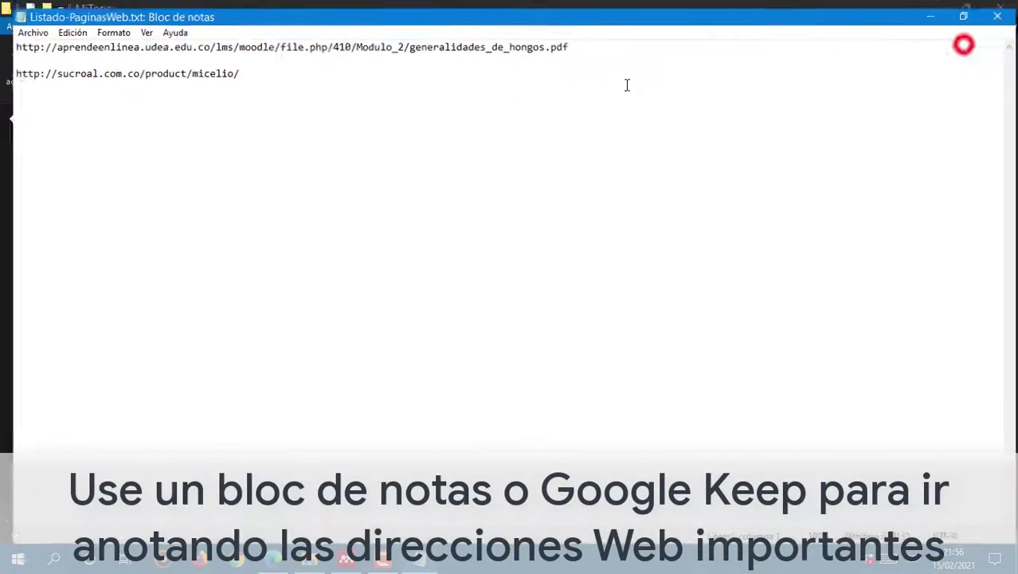
triple_click(586, 38)
key("ctrl+c")
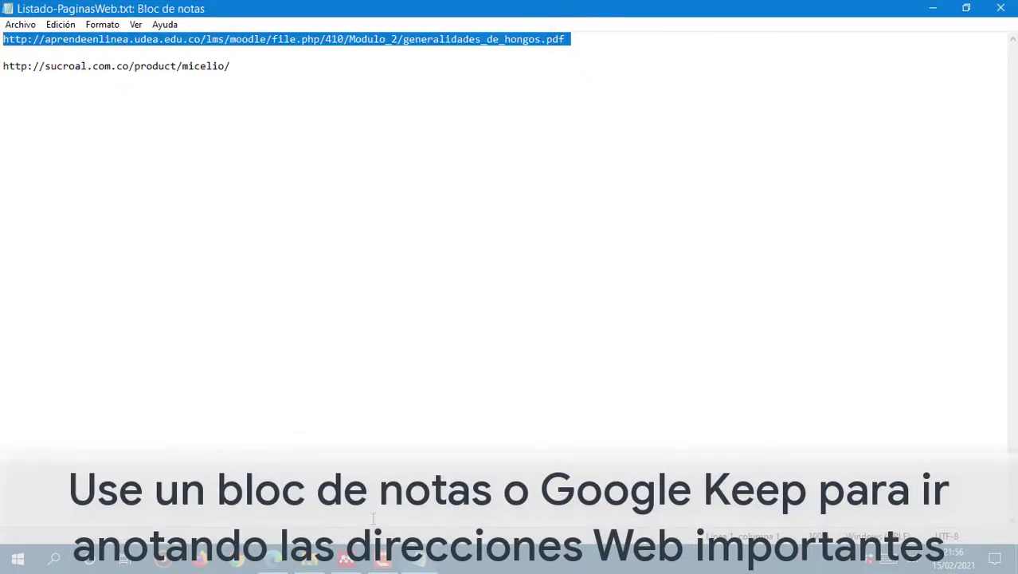
left_click(346, 557)
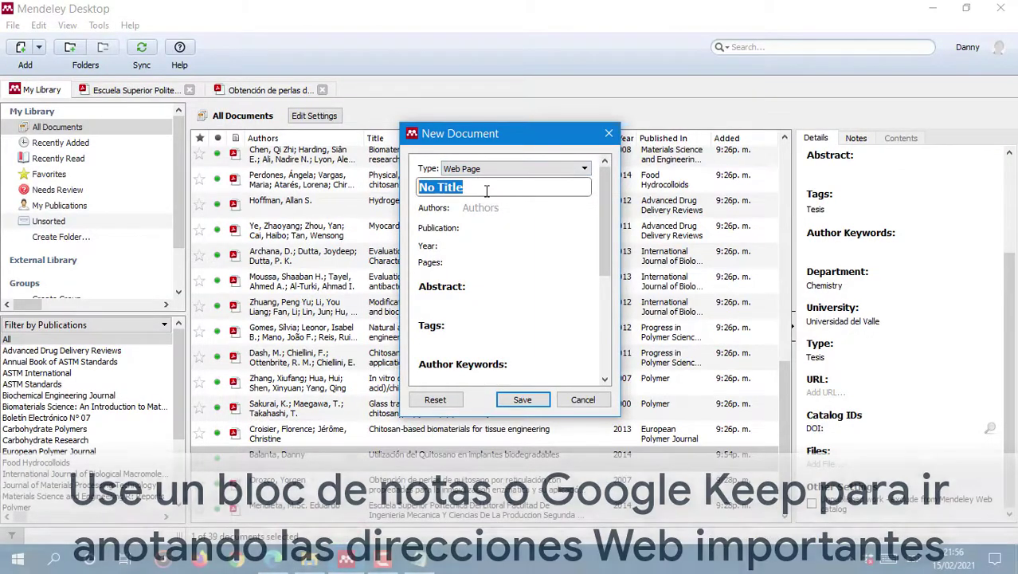
Step: Paste the copied address as the URL and title the entry 'Generalidades de los hongos'
scroll(478, 254, "down", 5)
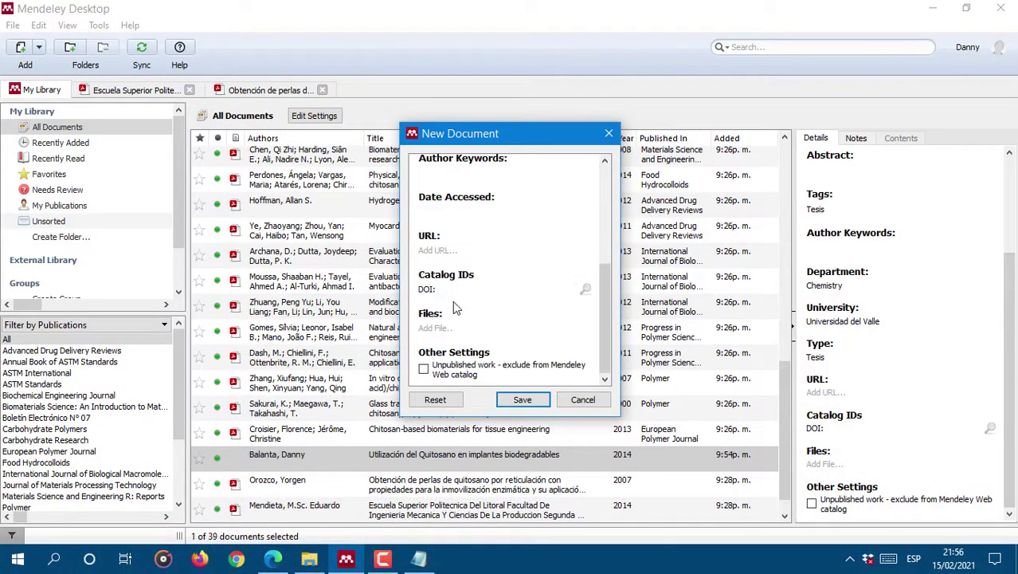
left_click(453, 250)
type("E:\\Modulo_1\\generalidades_de_hongos.pdf")
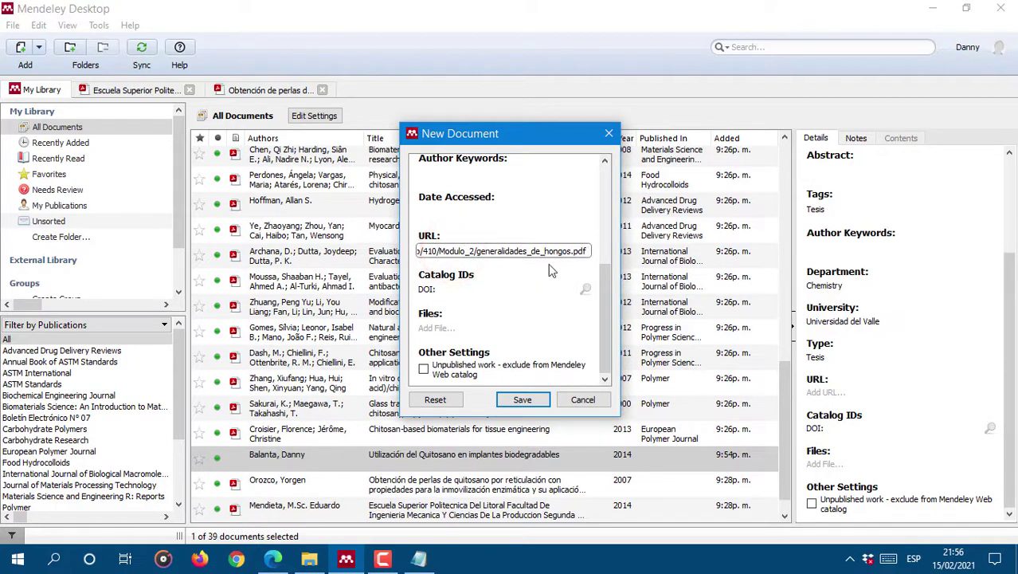
scroll(548, 267, "up", 5)
left_click(488, 186)
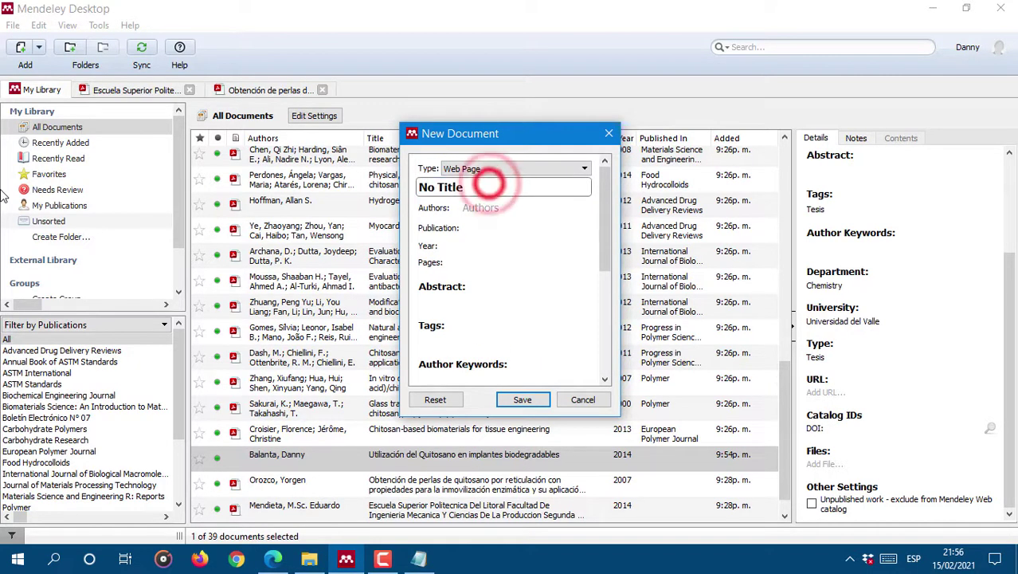
key("BackSpace")
key("BackSpace")
key("BackSpace")
key("BackSpace")
key("BackSpace")
key("BackSpace")
key("BackSpace")
key("BackSpace")
type("G")
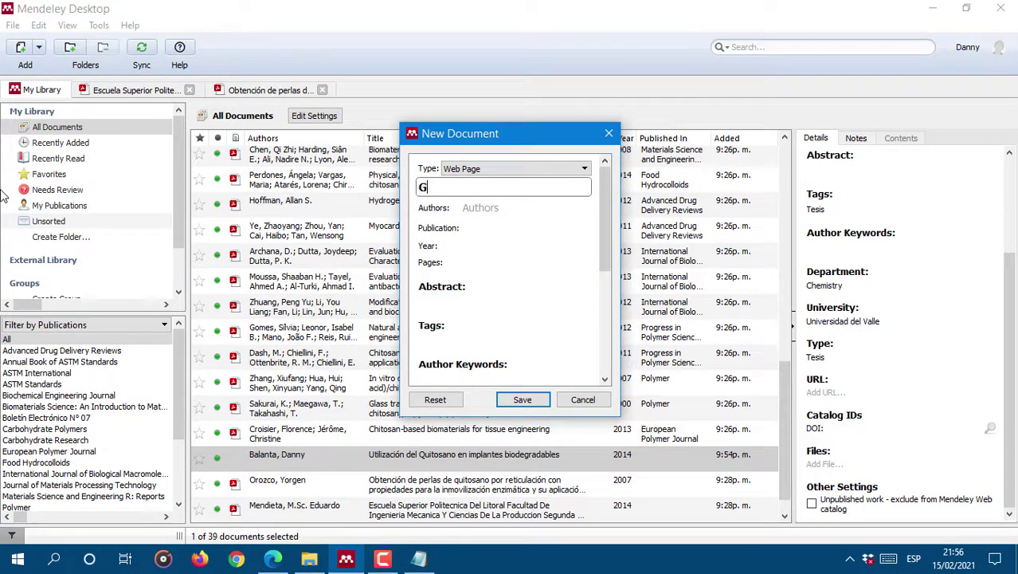
type("eneralidades de los hongos")
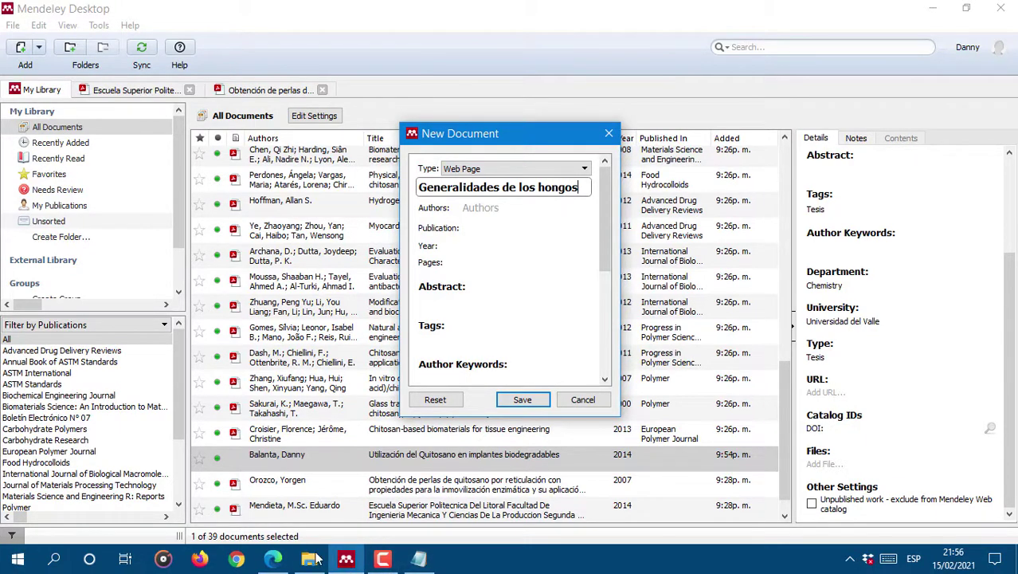
Step: Load the copied address in a new Edge tab to confirm the page is live
left_click(273, 559)
left_click(45, 13)
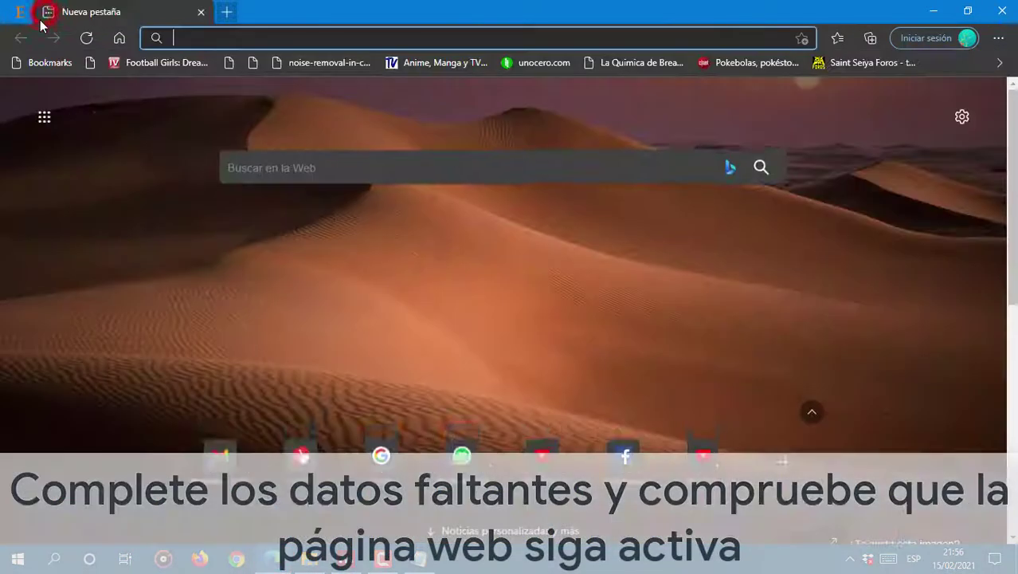
key("ctrl+v")
key("Return")
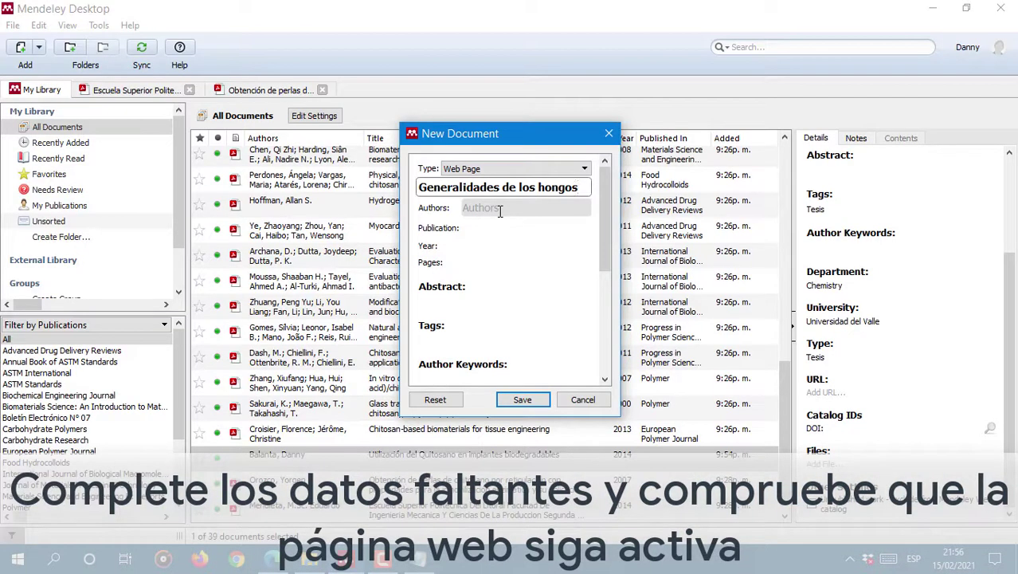
left_click(499, 208)
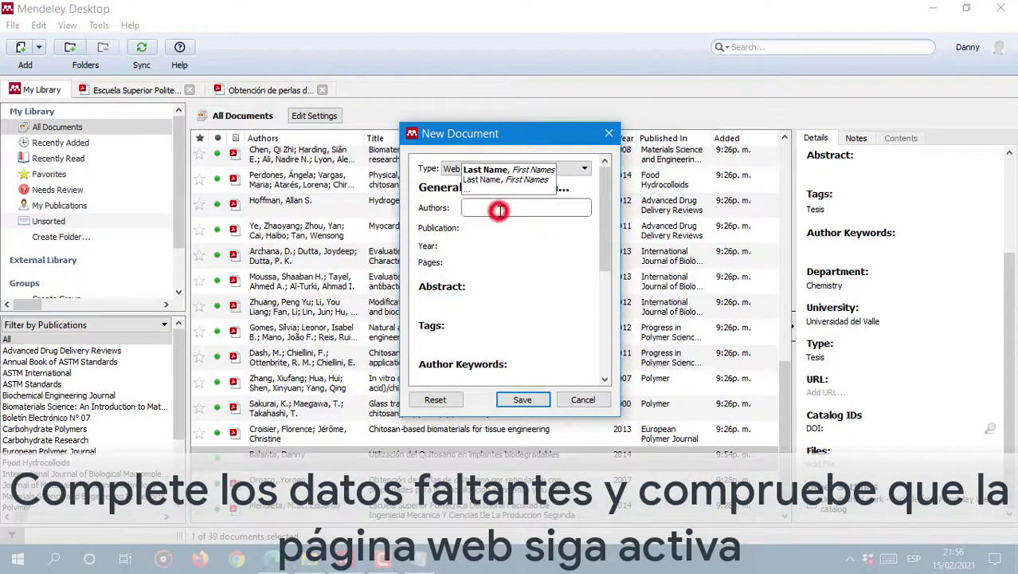
Step: Enter the author, year 2003 and access date 15-02-2021
type("Badajoz, Alberto")
left_click(505, 221)
left_click(472, 243)
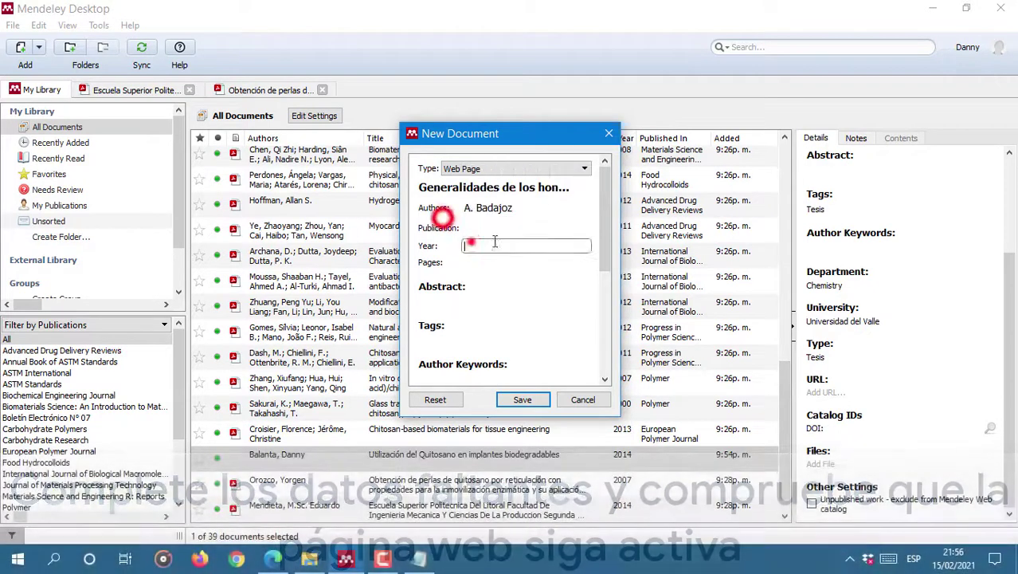
type("2003")
left_click(523, 261)
left_click(493, 272)
type("15-02-2021")
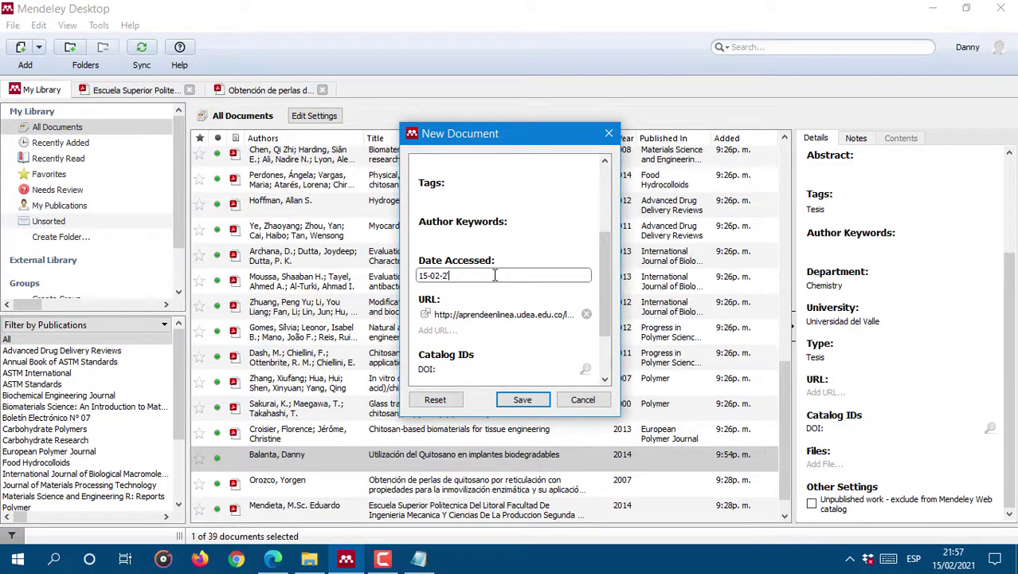
left_click(455, 233)
Step: Add the tag web to the reference
scroll(511, 309, "up", 2)
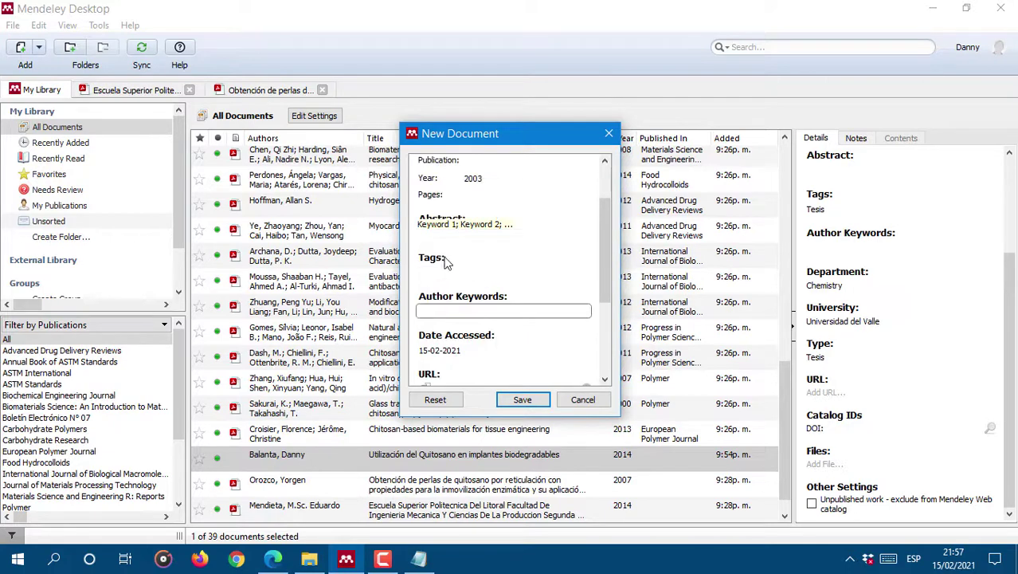
left_click(442, 271)
scroll(442, 271, "up", 2)
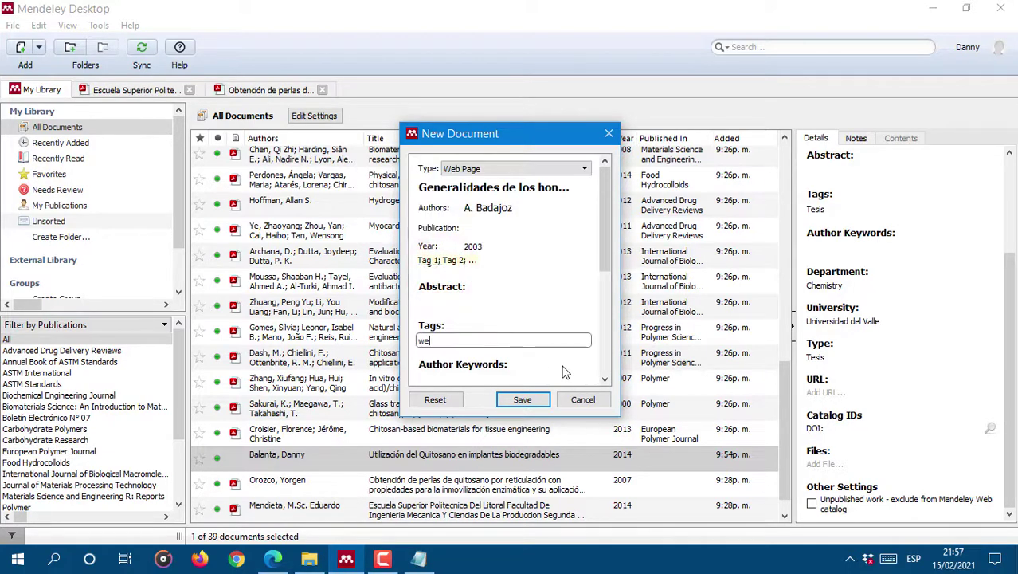
scroll(541, 334, "down", 4)
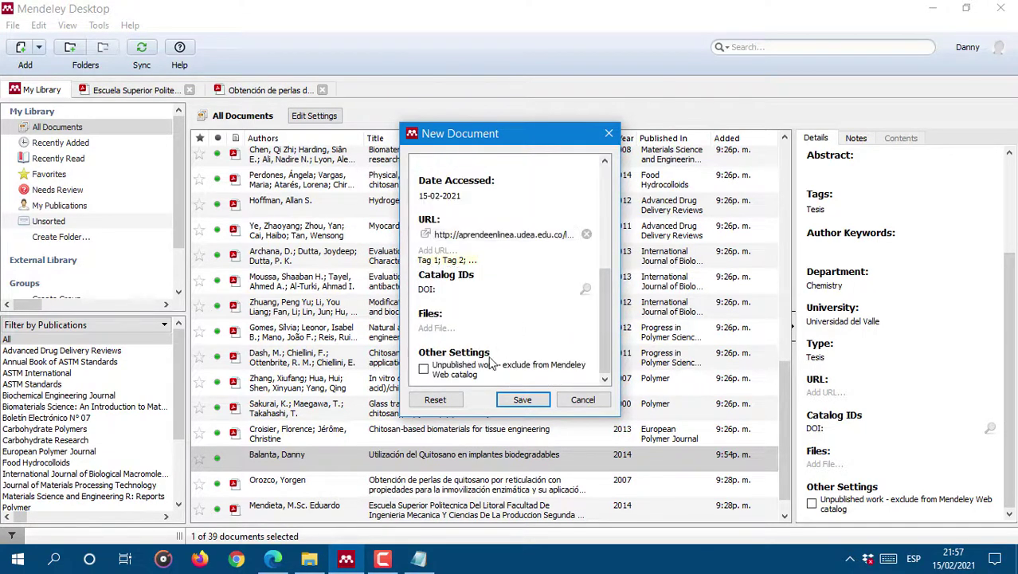
scroll(529, 311, "up", 2)
scroll(529, 310, "up", 3)
scroll(478, 303, "down", 5)
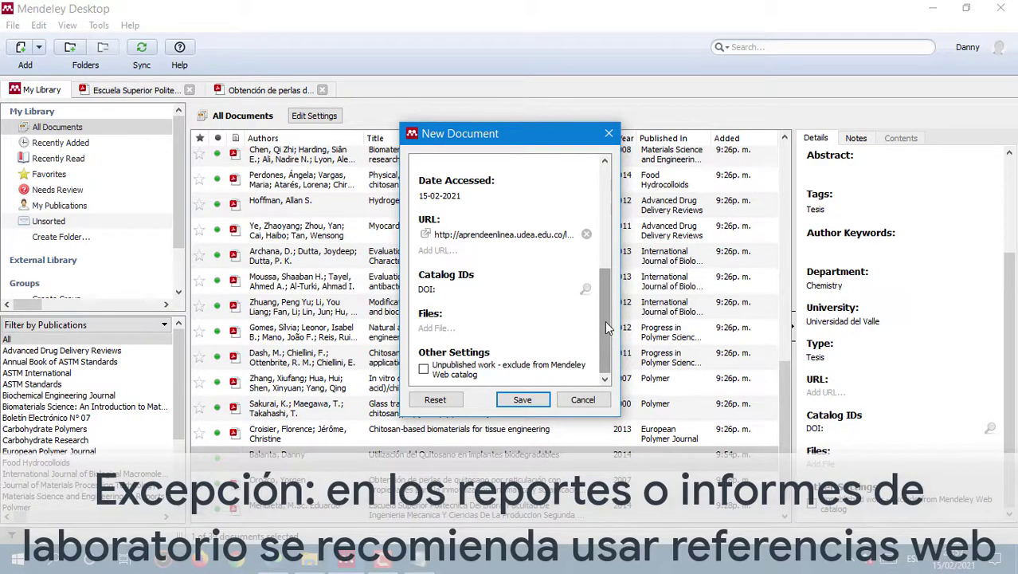
Step: Save the 'Generalidades de los hongos' web reference, then delete it from the library
left_click(522, 399)
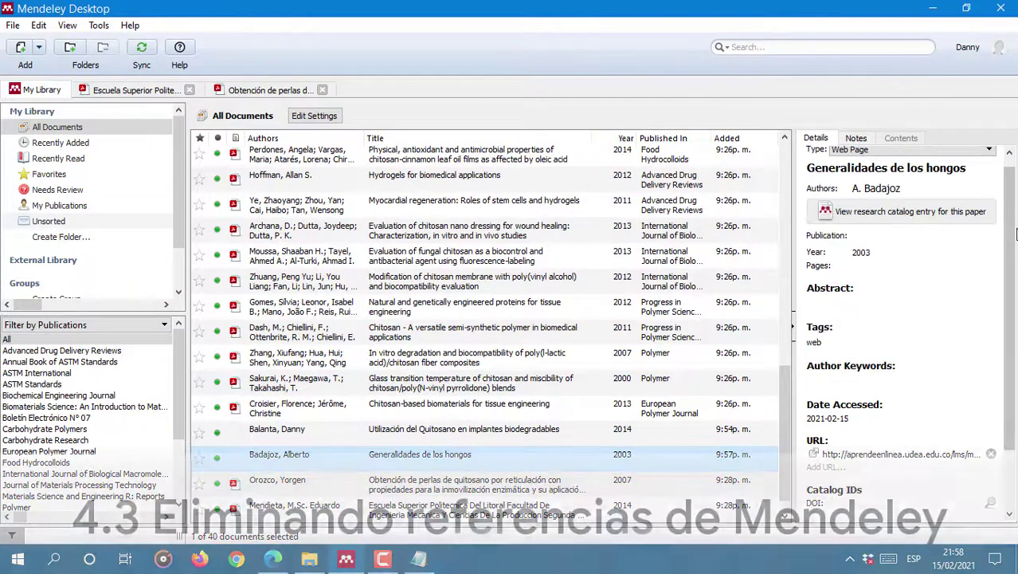
right_click(464, 456)
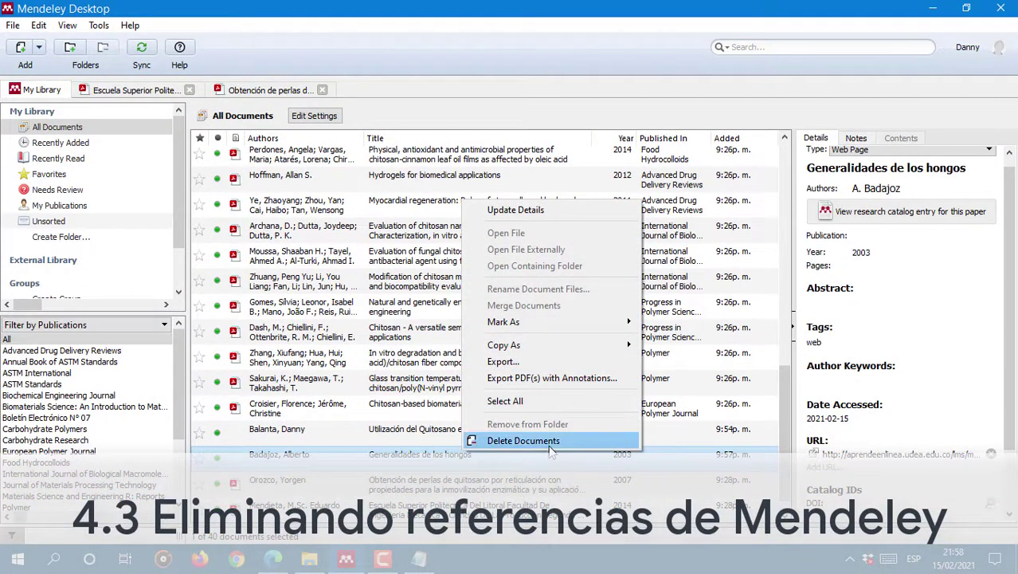
left_click(301, 456)
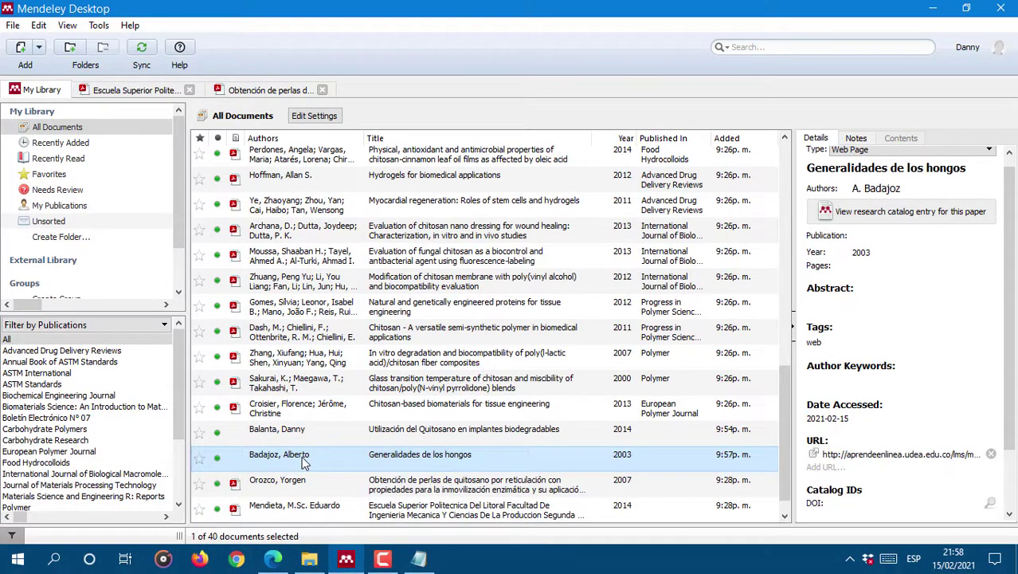
key("Delete")
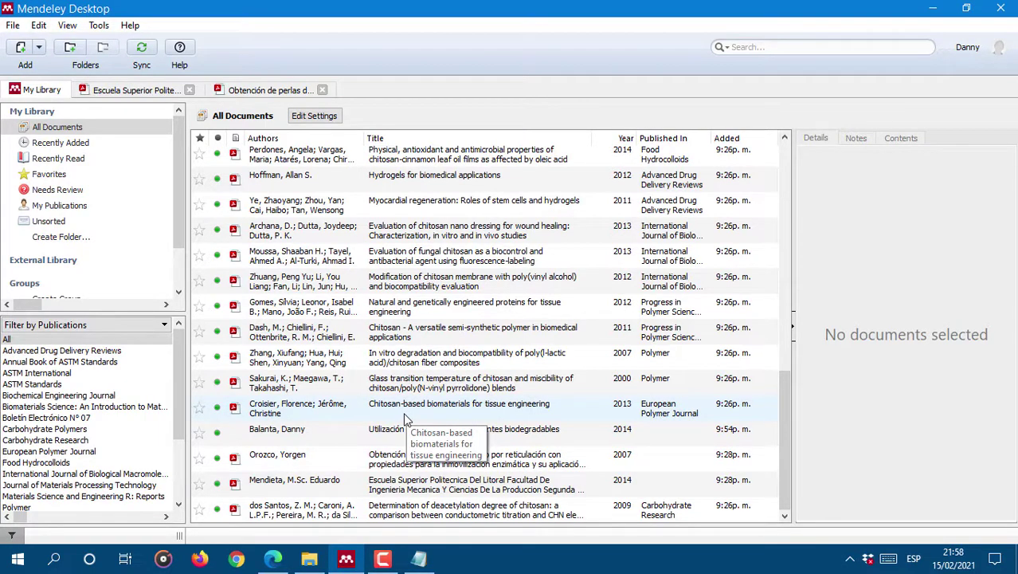
scroll(299, 335, "up", 10)
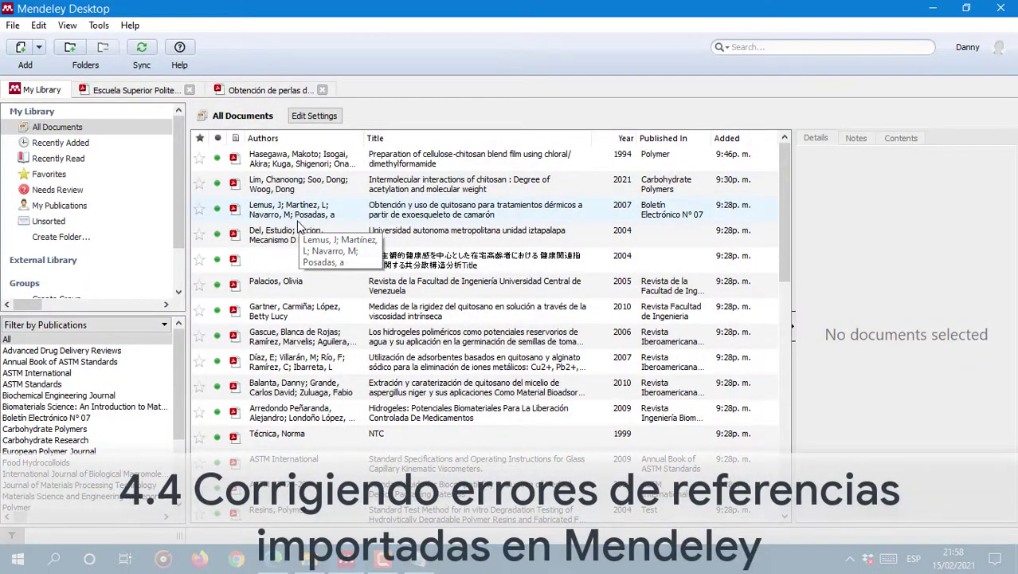
Step: Open the PDF of the 2004 'Universidad autonoma metropolitana unidad iztapalapa' entry
left_click(519, 156)
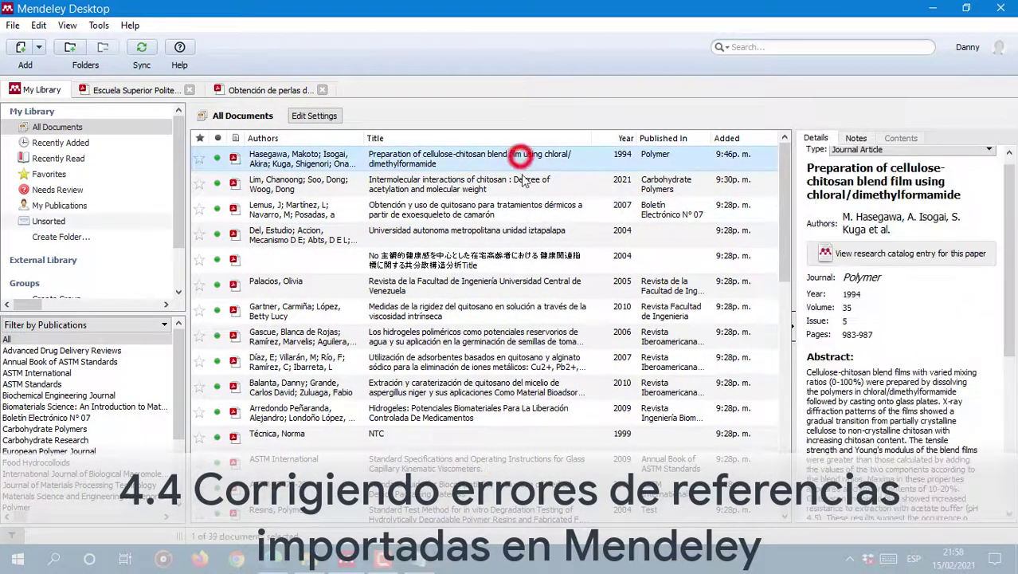
scroll(959, 224, "up", 1)
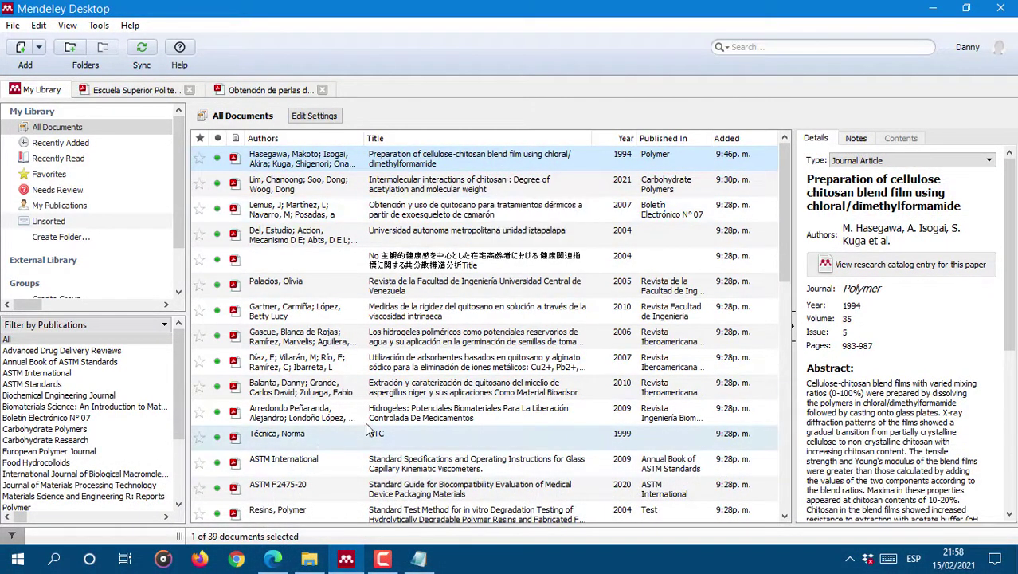
left_click(398, 245)
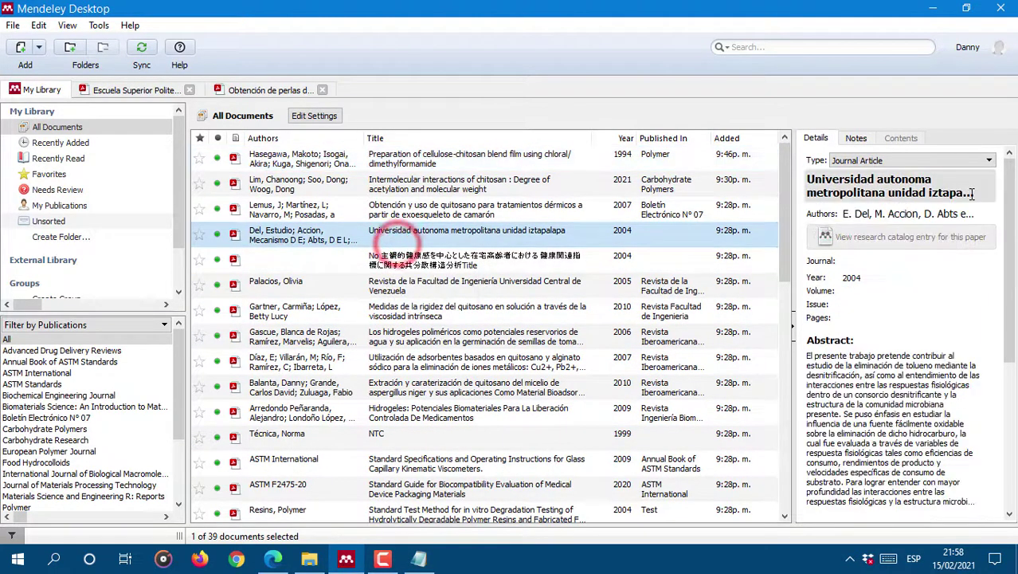
double_click(519, 239)
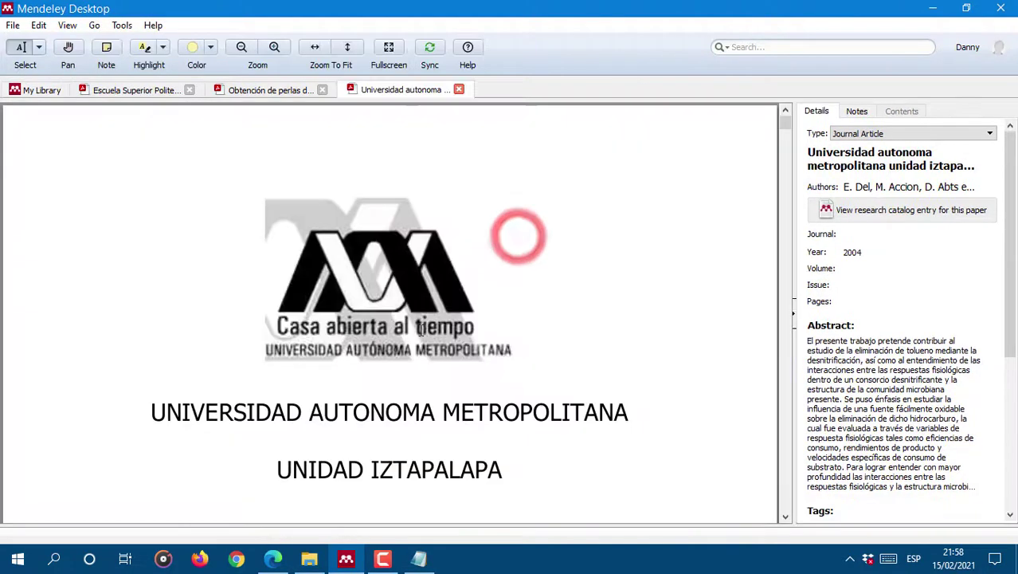
Step: Close the chitosan-bead thesis and Escuela Superior Politecnica PDF tabs, returning to the Universidad autonoma PDF
scroll(501, 348, "down", 10)
scroll(501, 334, "down", 10)
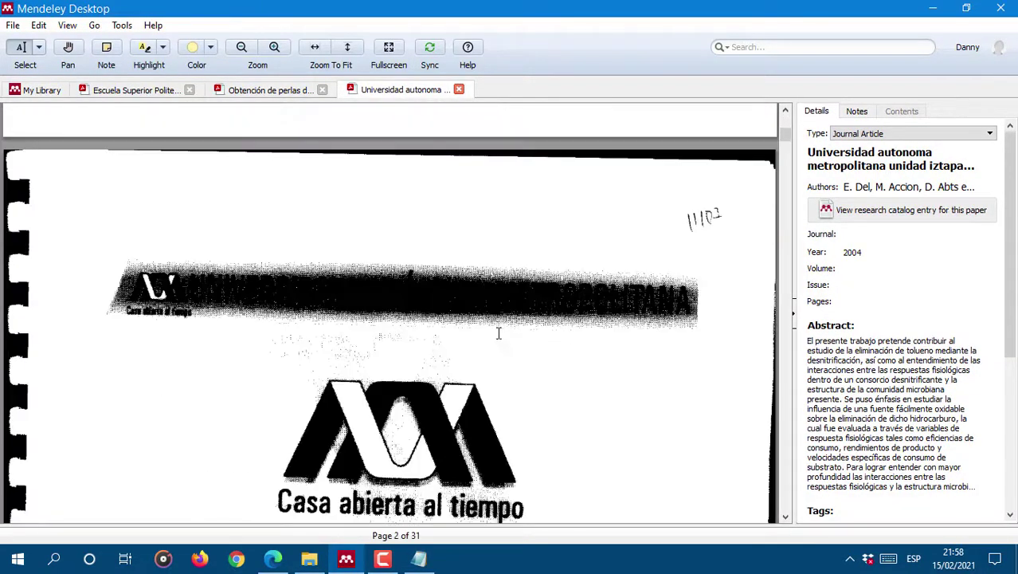
scroll(495, 326, "down", 3)
scroll(470, 287, "up", 12)
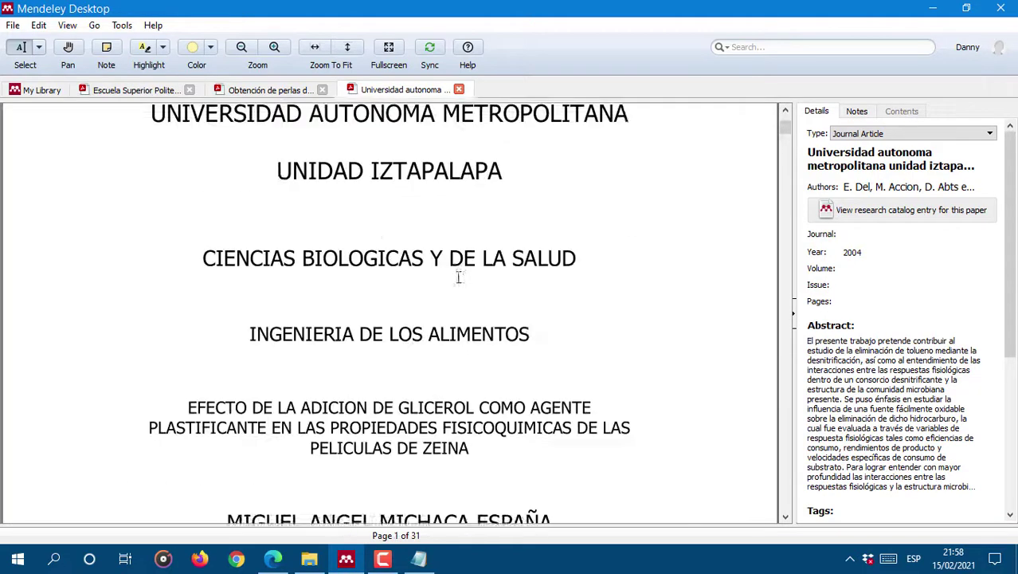
left_click(276, 90)
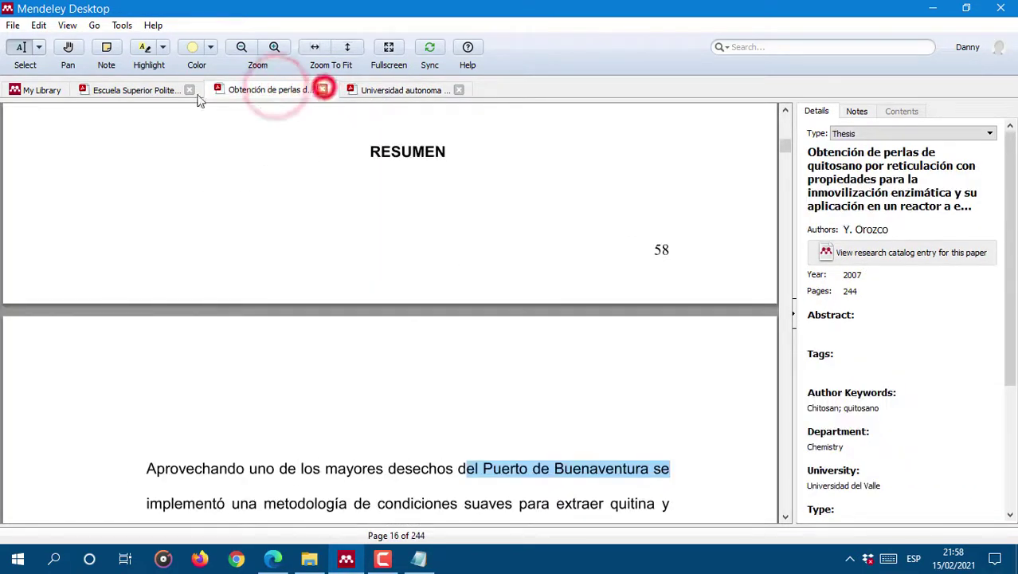
left_click(322, 90)
left_click(140, 90)
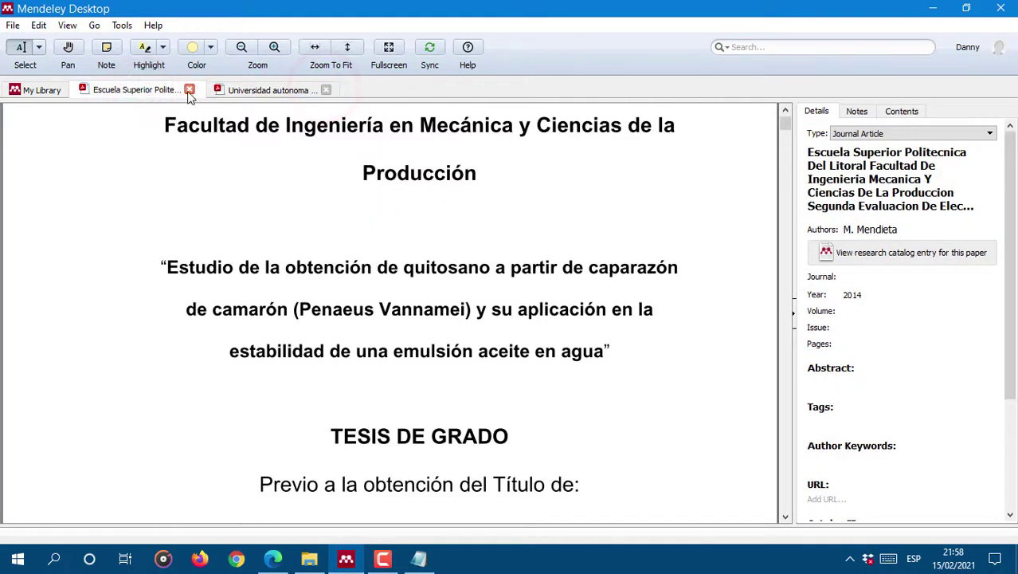
left_click(190, 90)
left_click(42, 91)
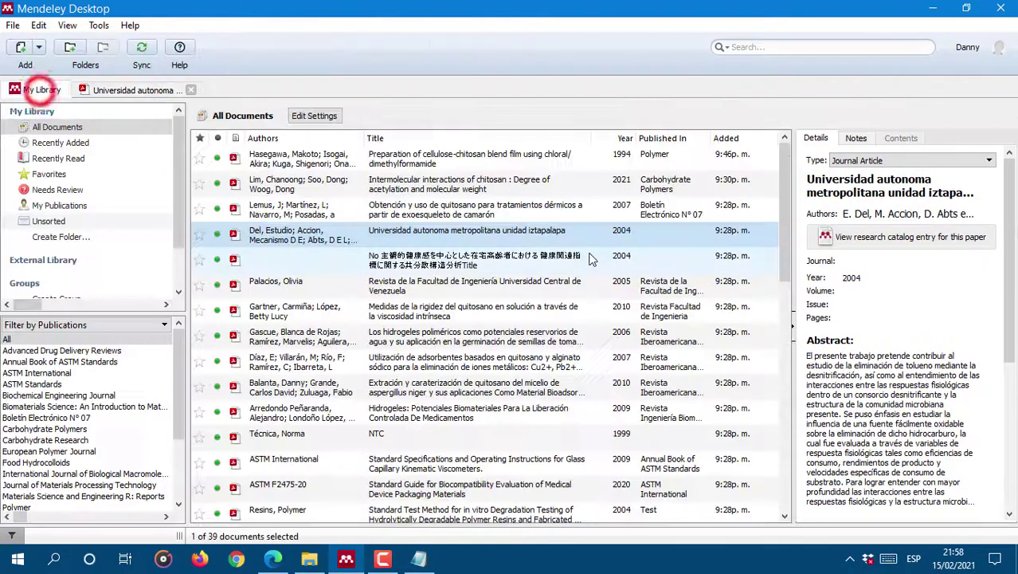
left_click(135, 90)
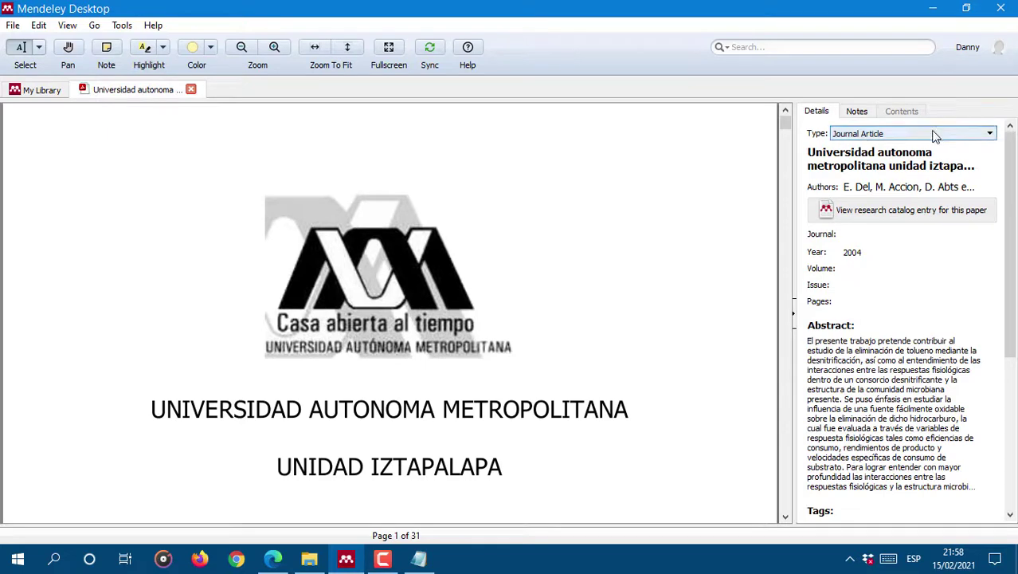
left_click(896, 135)
Step: Set the entry's reference type to Thesis
left_click(865, 212)
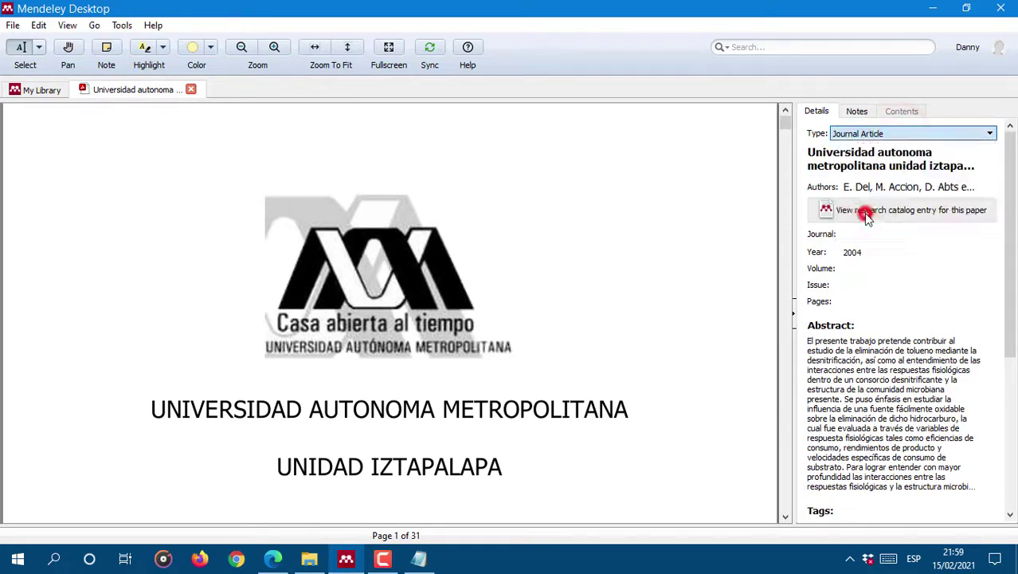
left_click(909, 187)
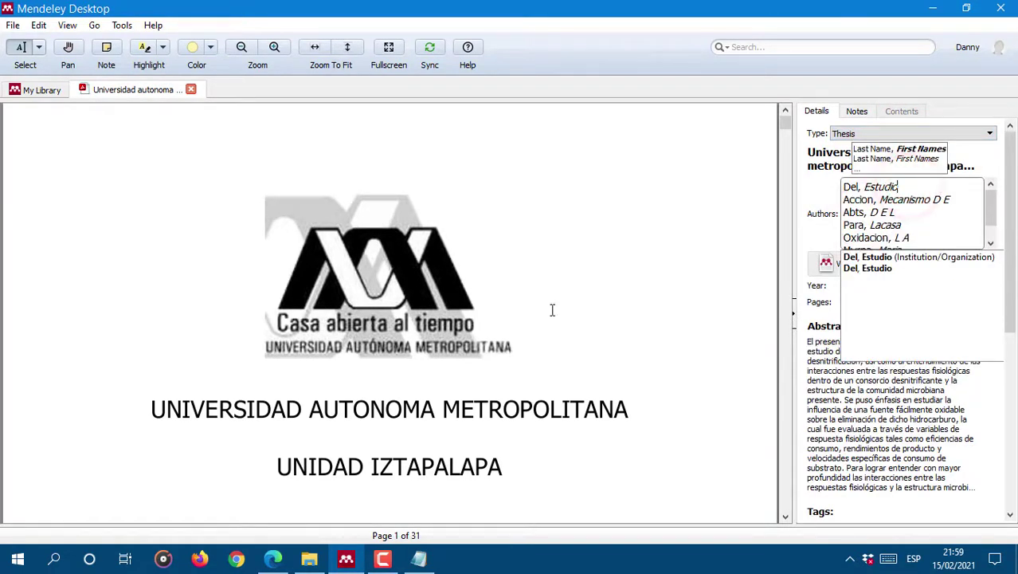
scroll(549, 306, "down", 8)
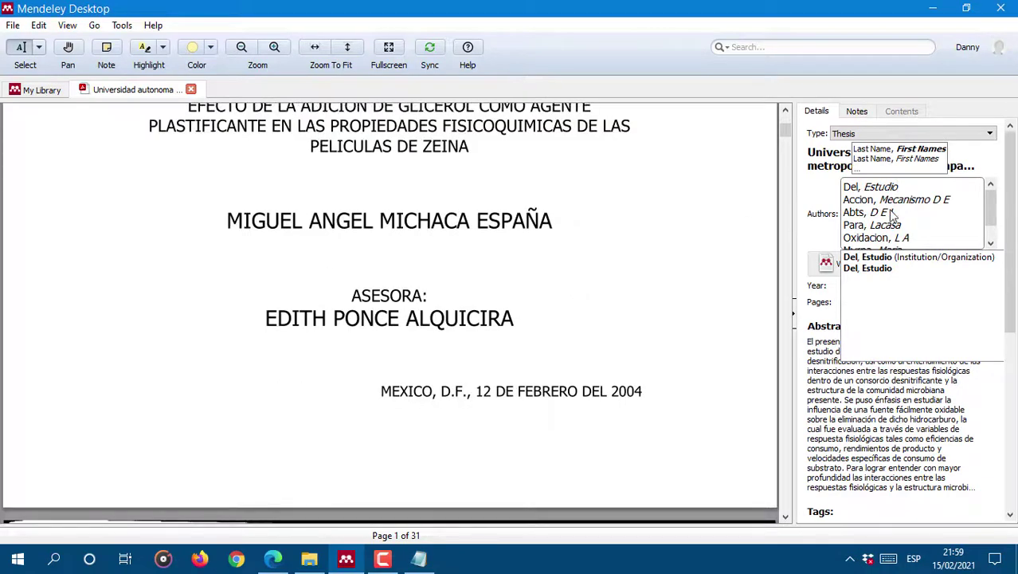
left_click_drag(918, 237, 920, 246)
scroll(939, 226, "down", 5)
scroll(941, 230, "up", 5)
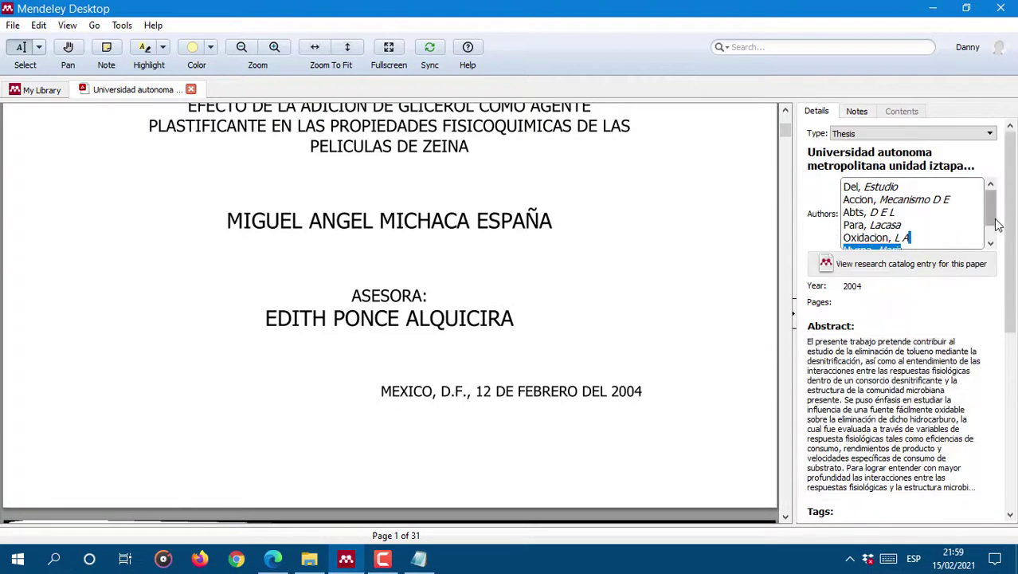
left_click_drag(993, 220, 993, 242)
left_click(901, 238)
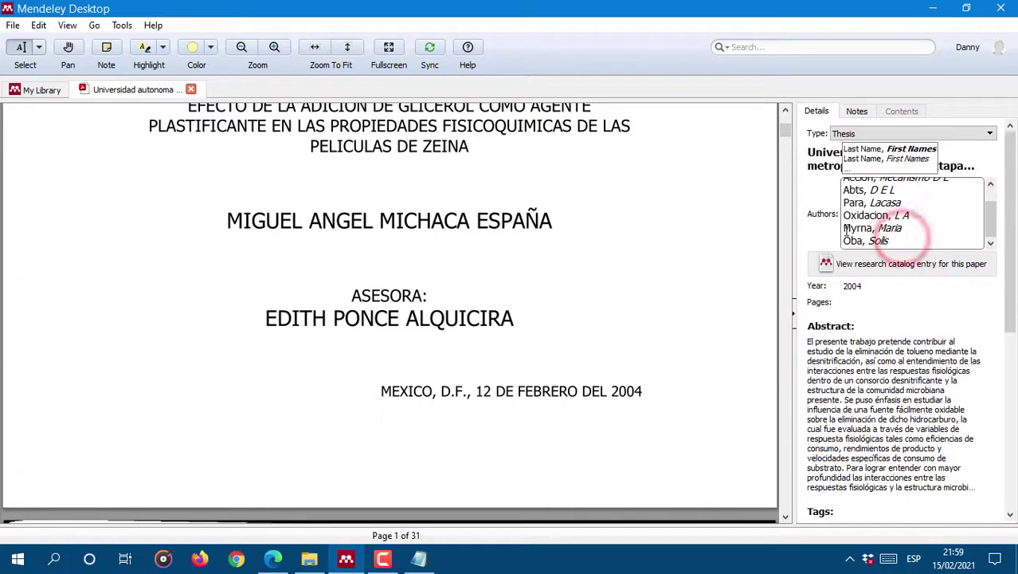
scroll(520, 219, "up", 5)
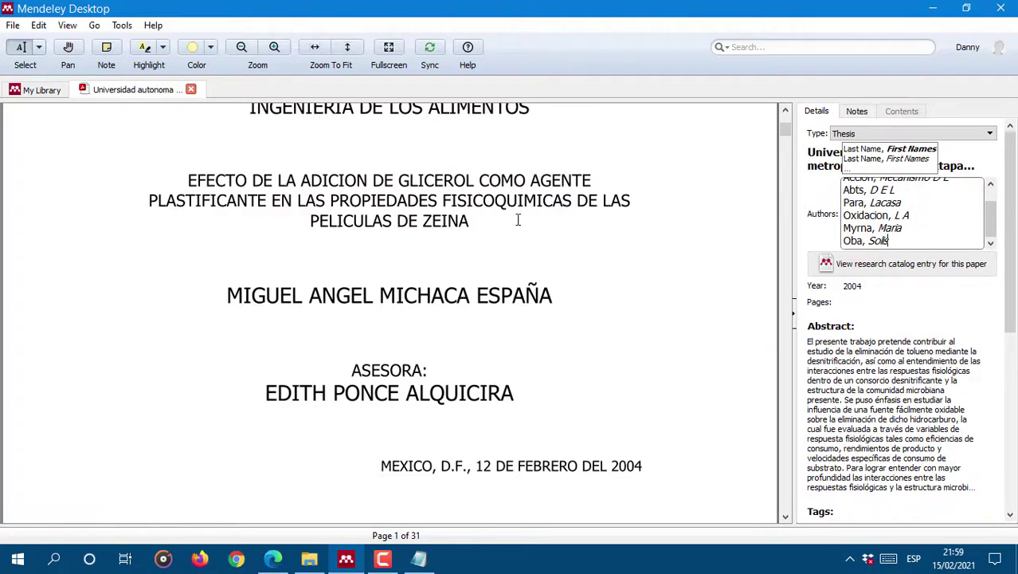
scroll(358, 268, "up", 3)
scroll(431, 330, "down", 5)
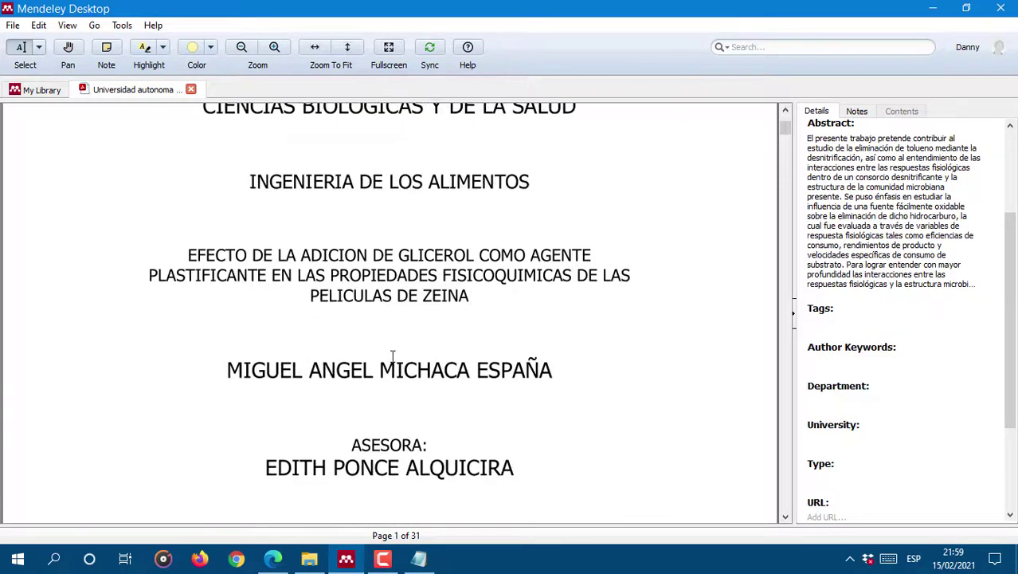
scroll(1010, 342, "up", 5)
Step: Replace the author with the student named on the thesis title page
left_click(861, 186)
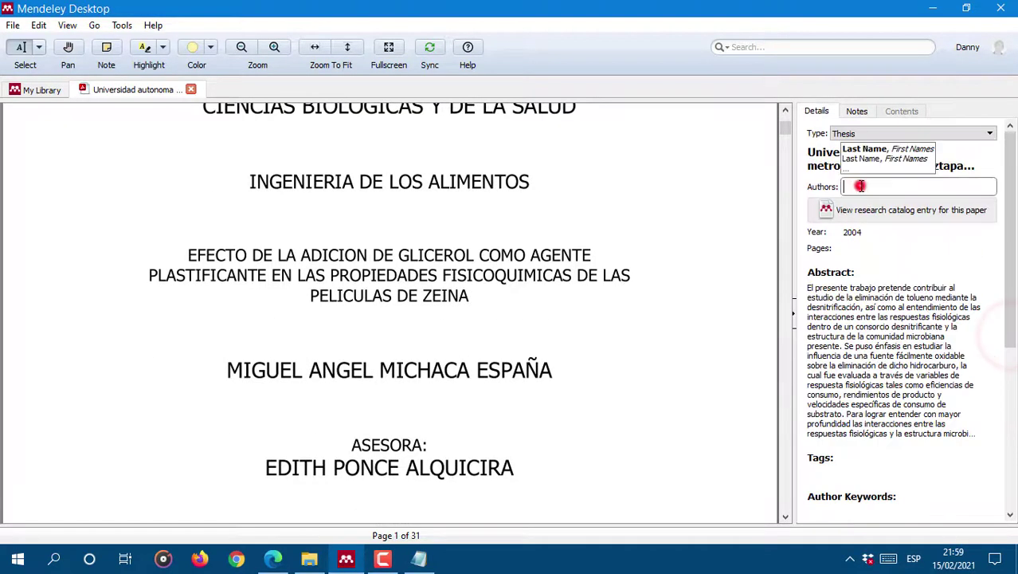
type("Mu")
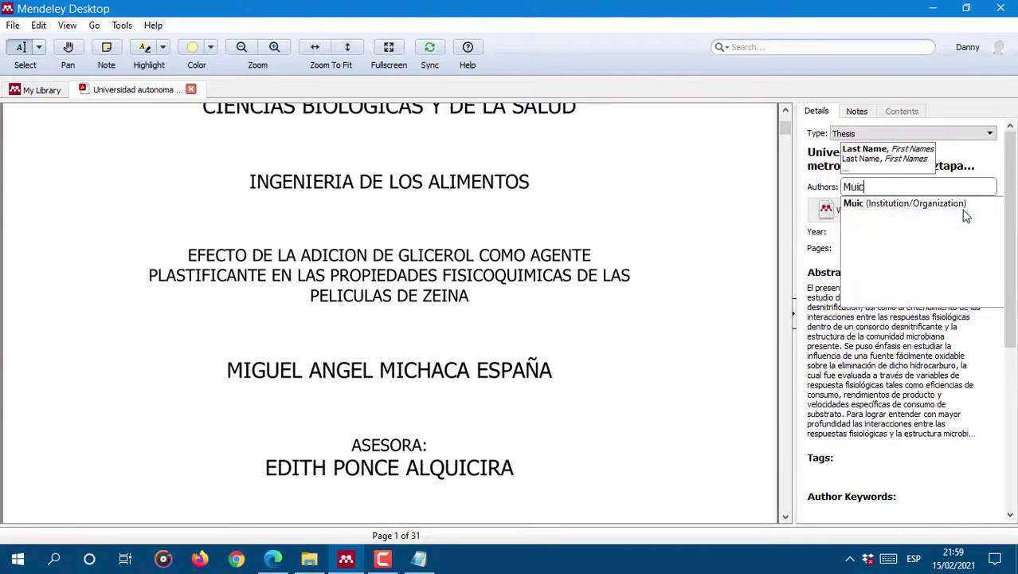
key("BackSpace")
type("ich")
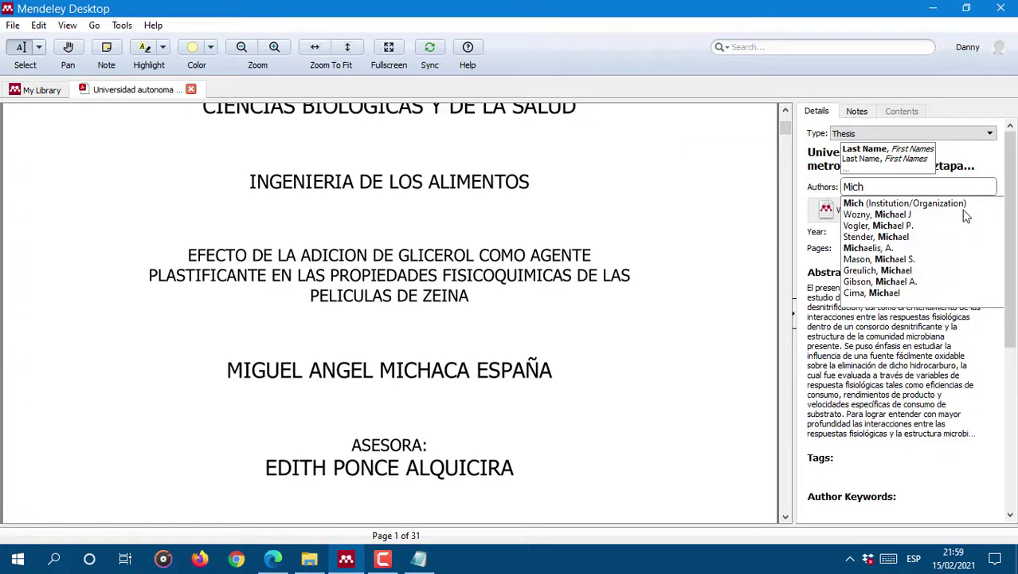
type("aca Espa")
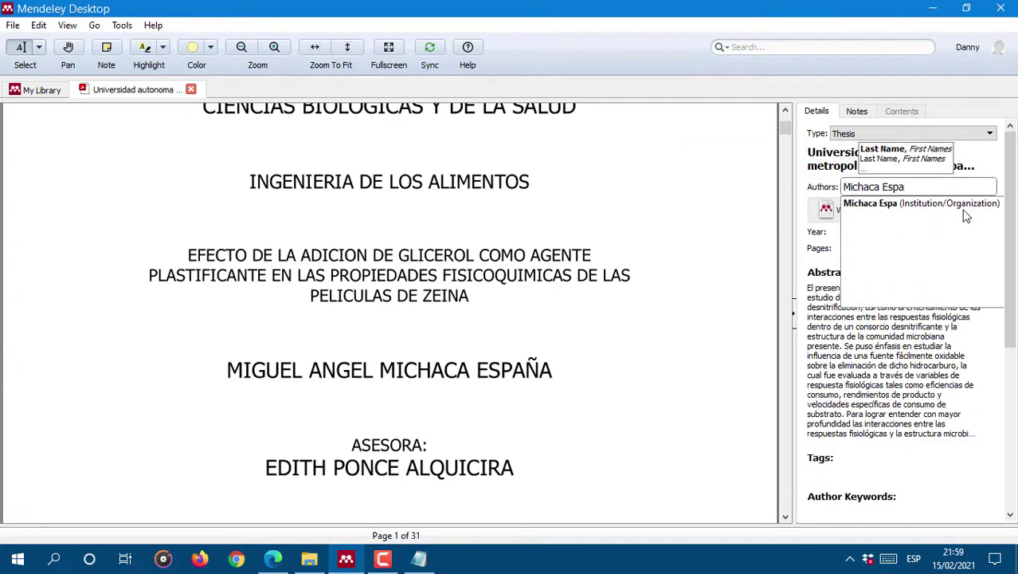
type("ña, Miguel Angek")
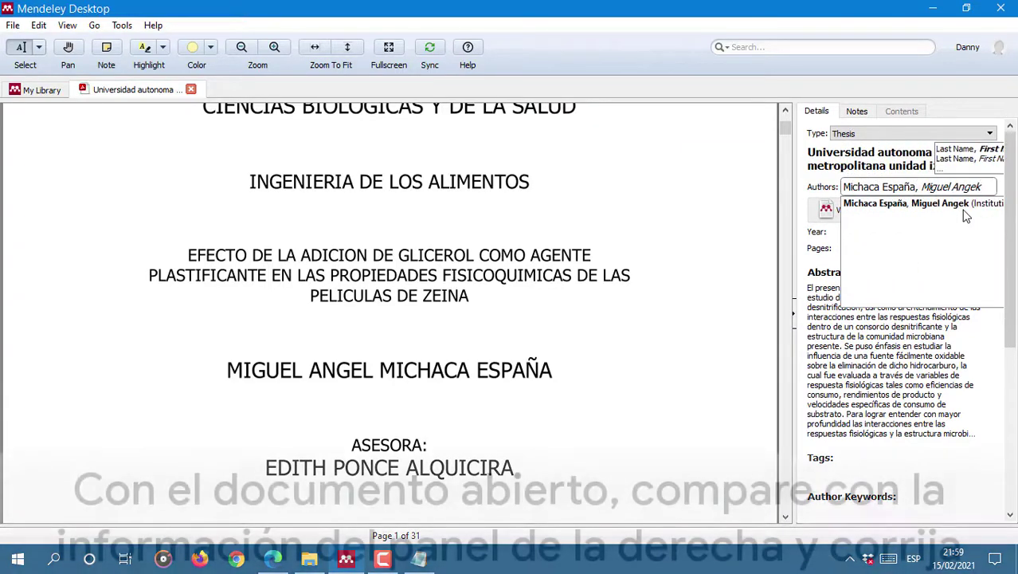
left_click(808, 228)
Step: Change the page count to 31
scroll(359, 338, "down", 3)
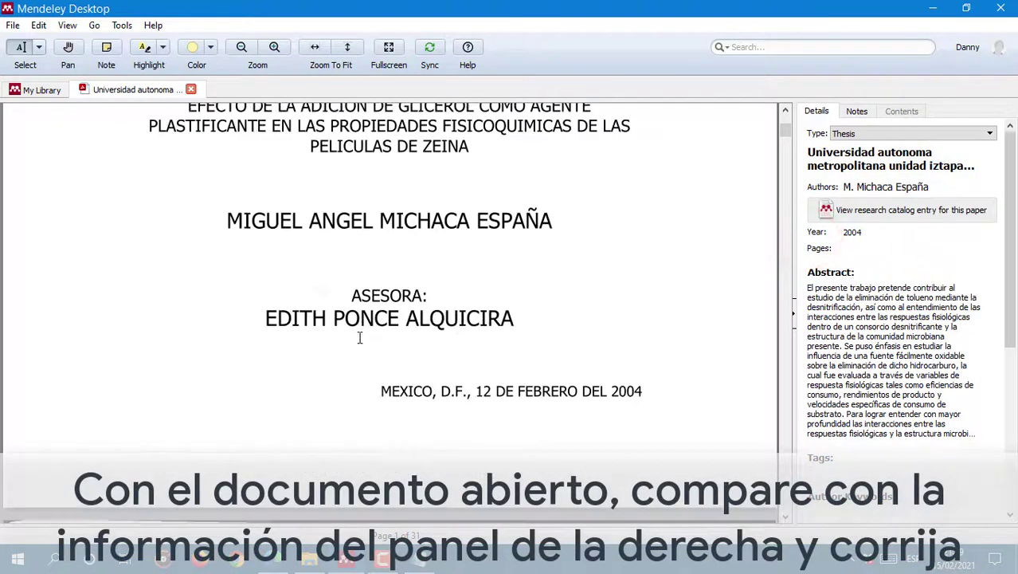
scroll(359, 338, "down", 3)
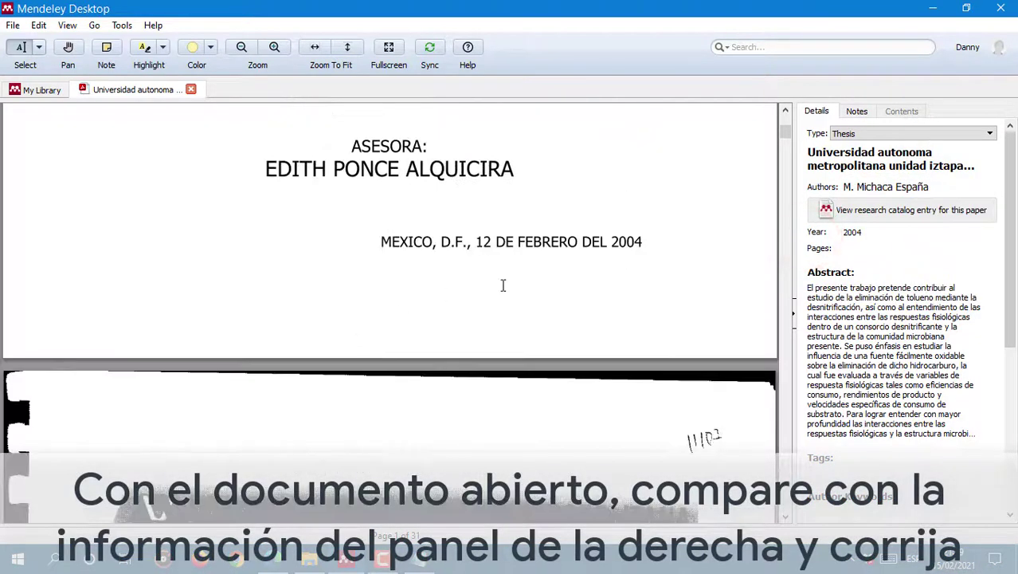
left_click(868, 248)
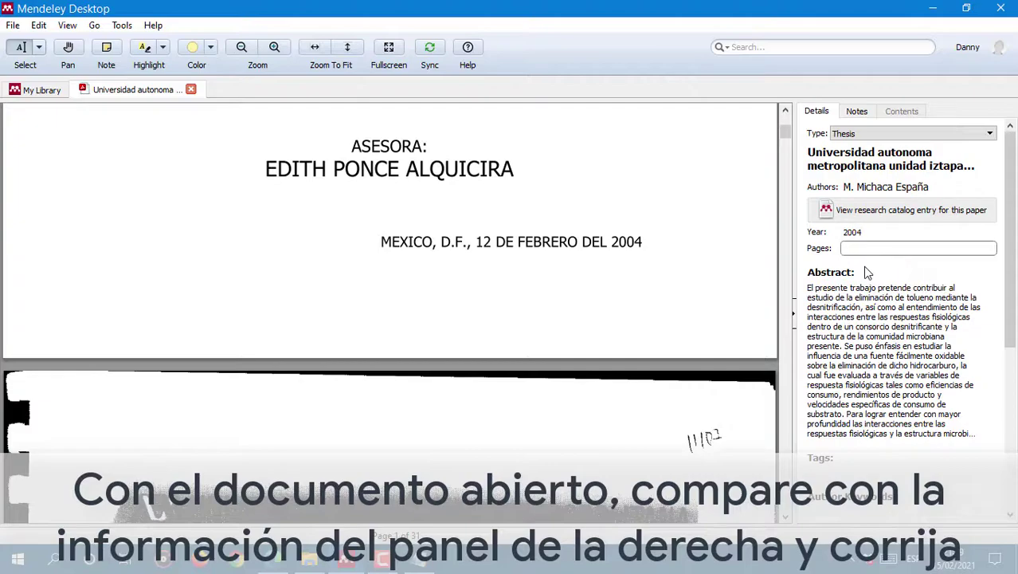
type("2")
key("BackSpace")
type("31")
scroll(503, 259, "down", 6)
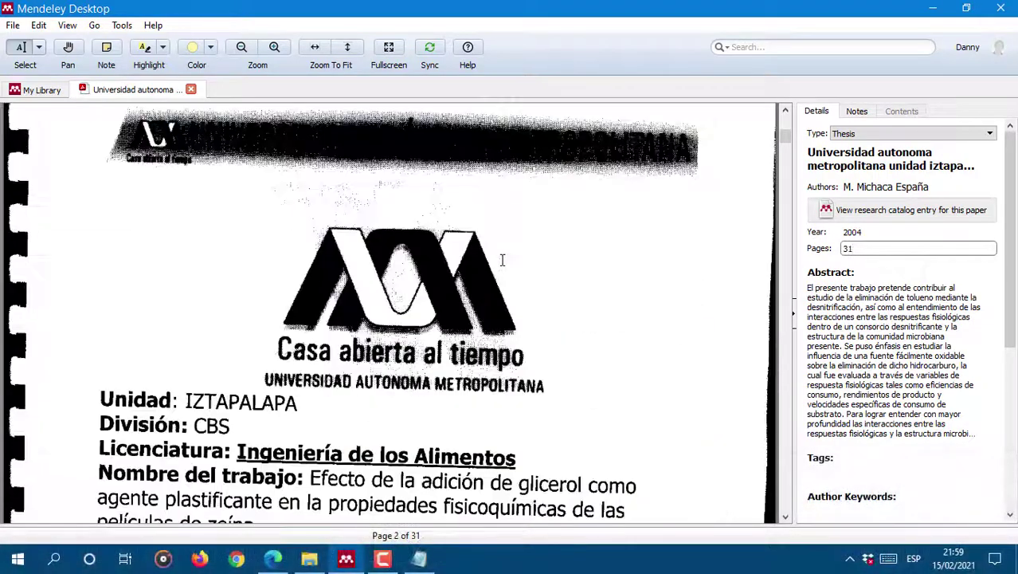
scroll(504, 253, "down", 15)
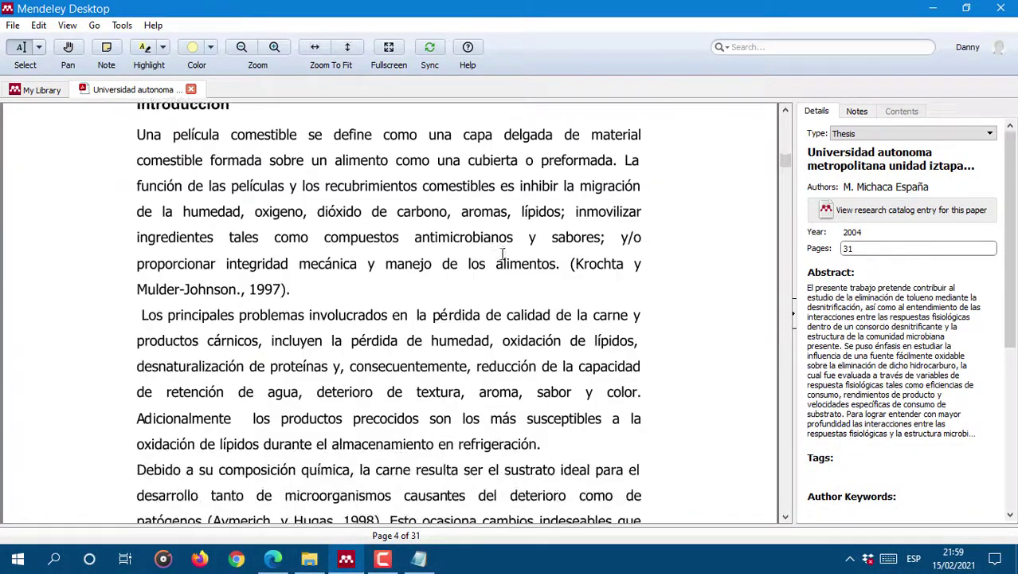
scroll(497, 255, "up", 10)
scroll(496, 255, "up", 12)
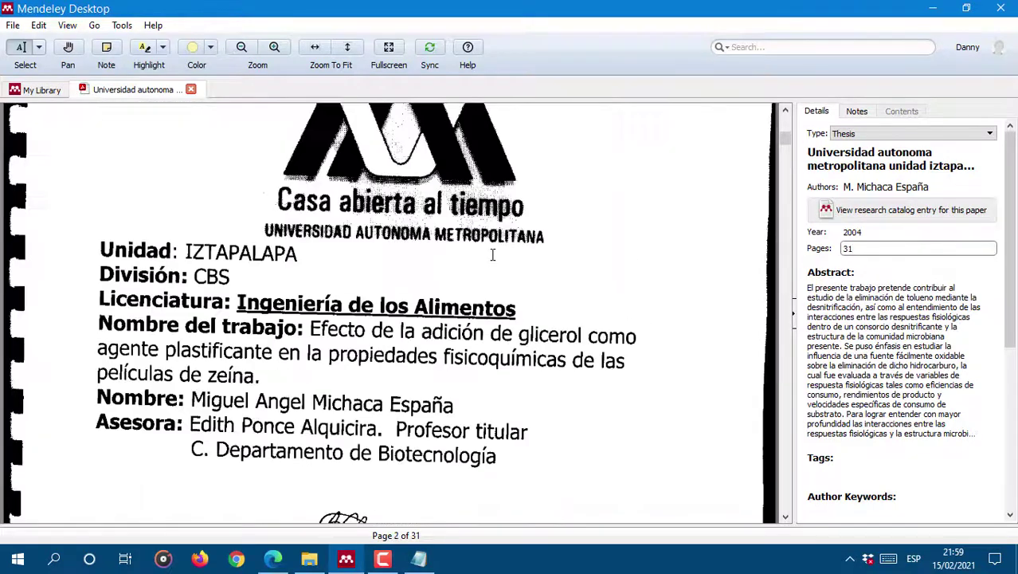
scroll(491, 254, "up", 4)
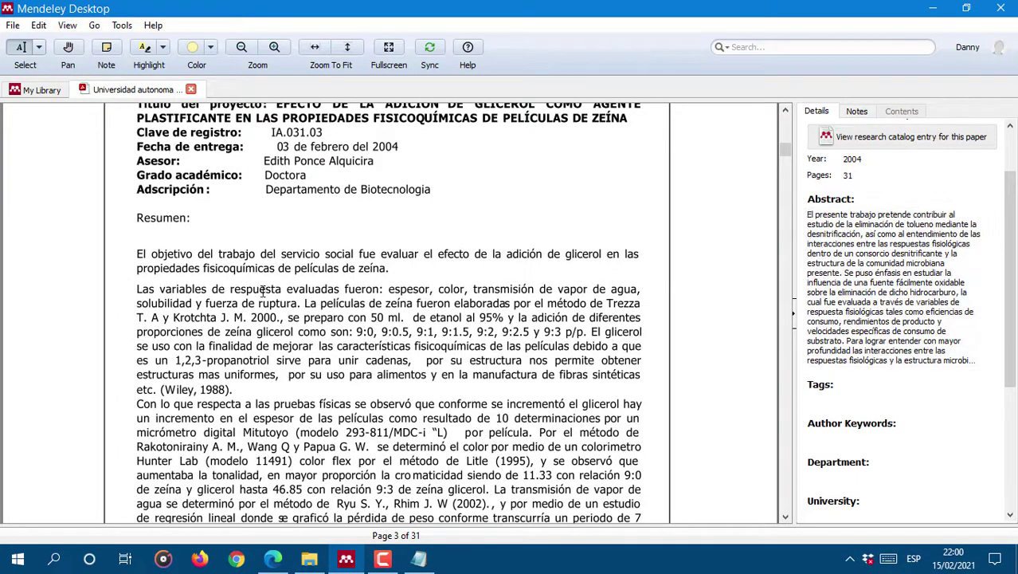
Step: Replace the old abstract with the Resumen text copied from the PDF
left_click(987, 339)
left_click_drag(994, 331, 705, 122)
key("Delete")
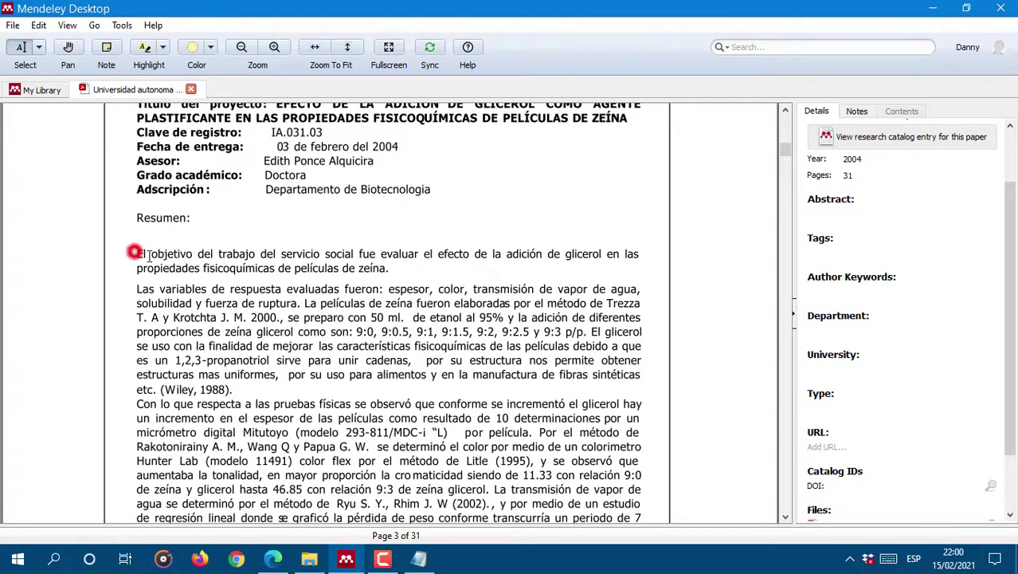
left_click_drag(230, 389, 137, 254)
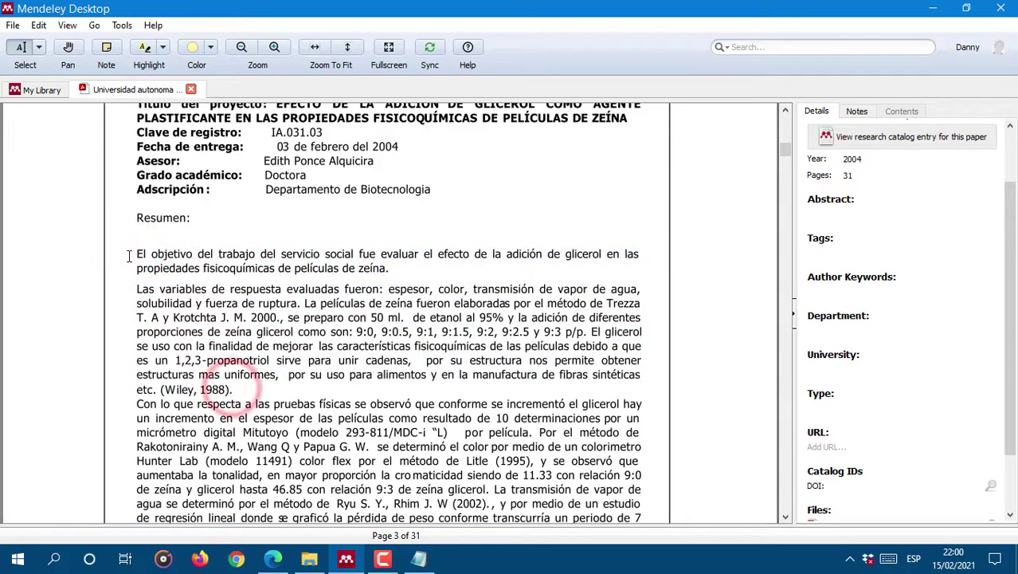
right_click(167, 258)
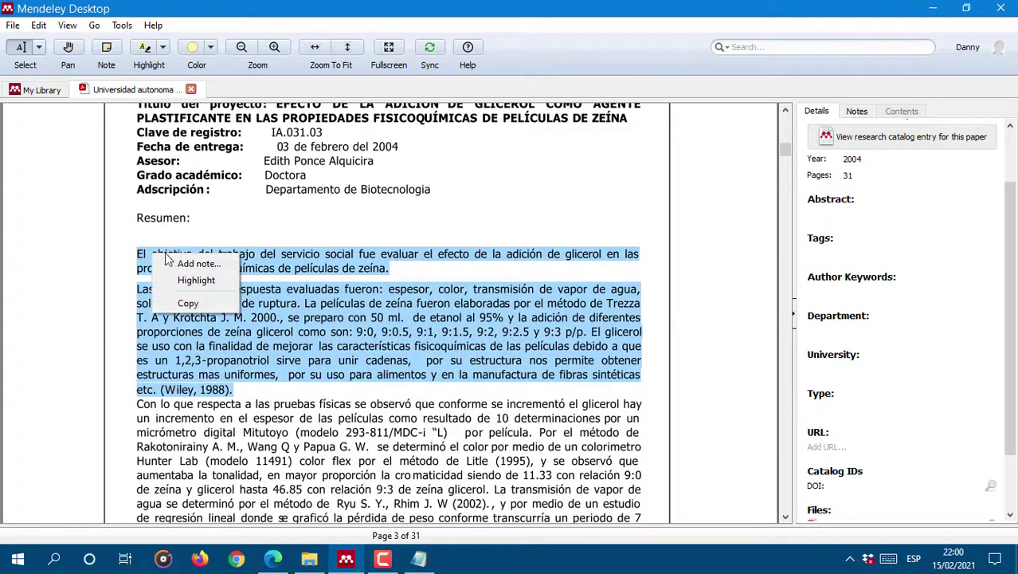
left_click(199, 304)
left_click(836, 214)
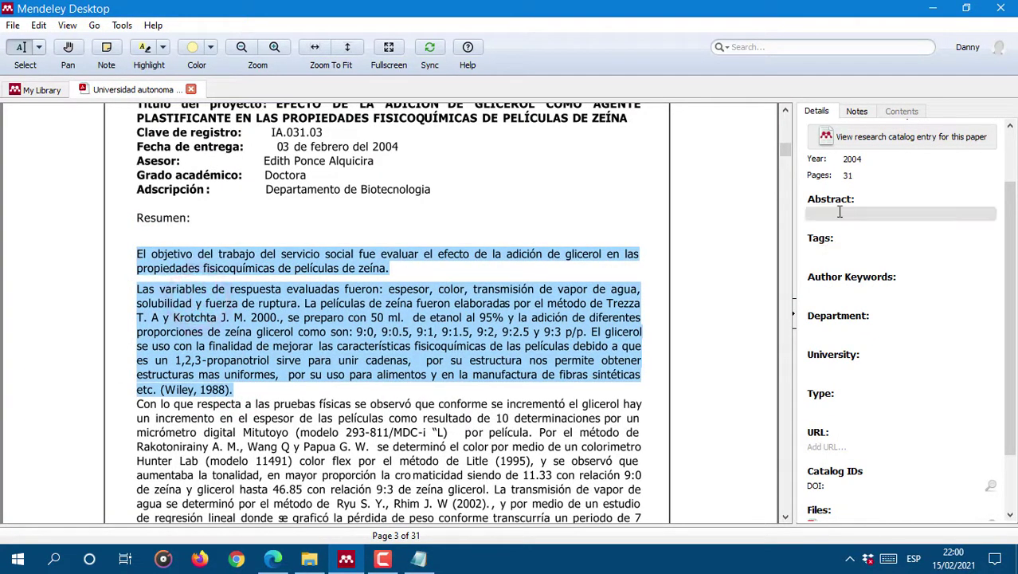
right_click(835, 214)
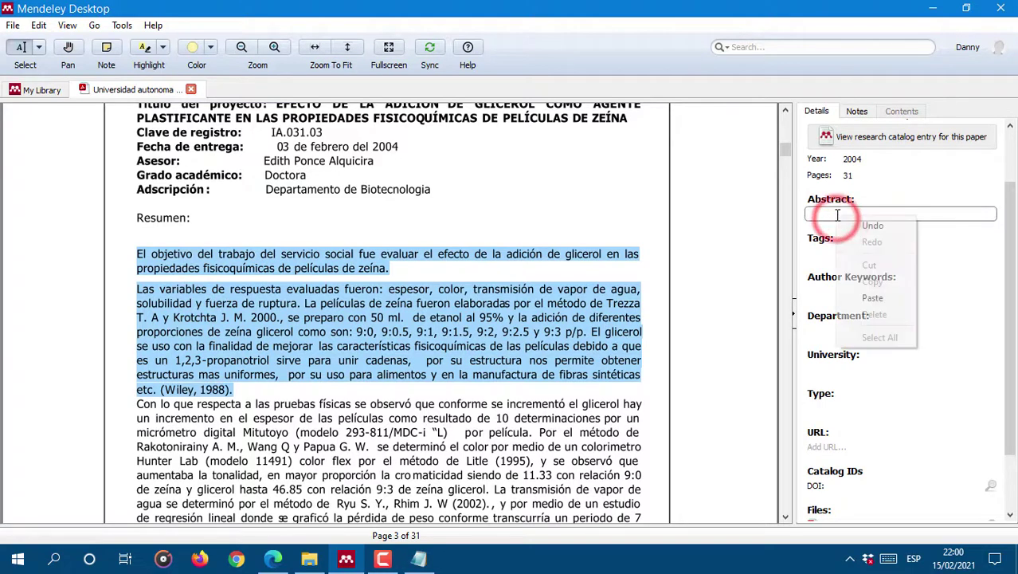
left_click(886, 292)
Step: Review the author keywords and URL fields of the thesis entry
left_click_drag(992, 343, 994, 329)
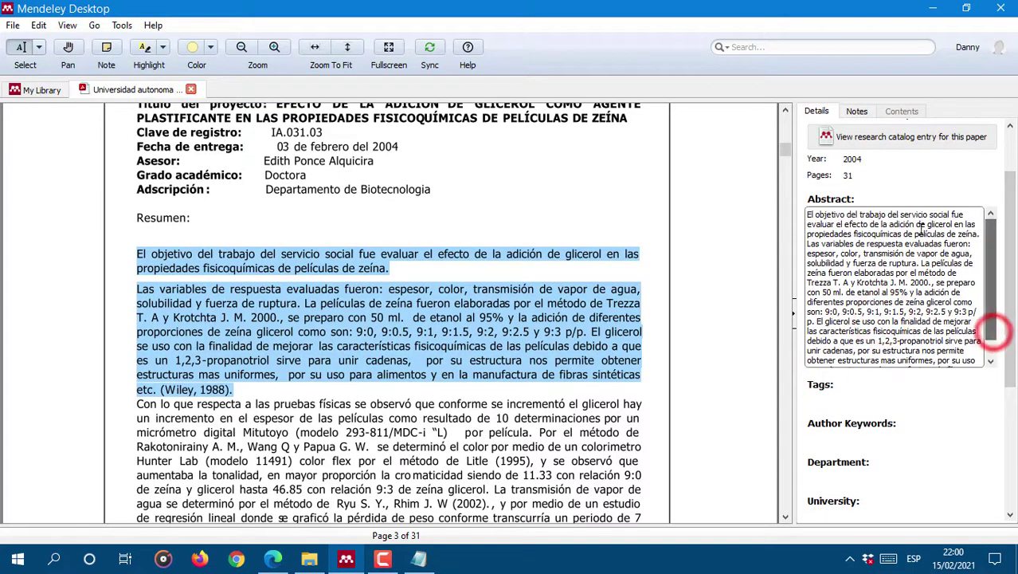
scroll(902, 335, "down", 5)
left_click(844, 354)
scroll(408, 227, "up", 2)
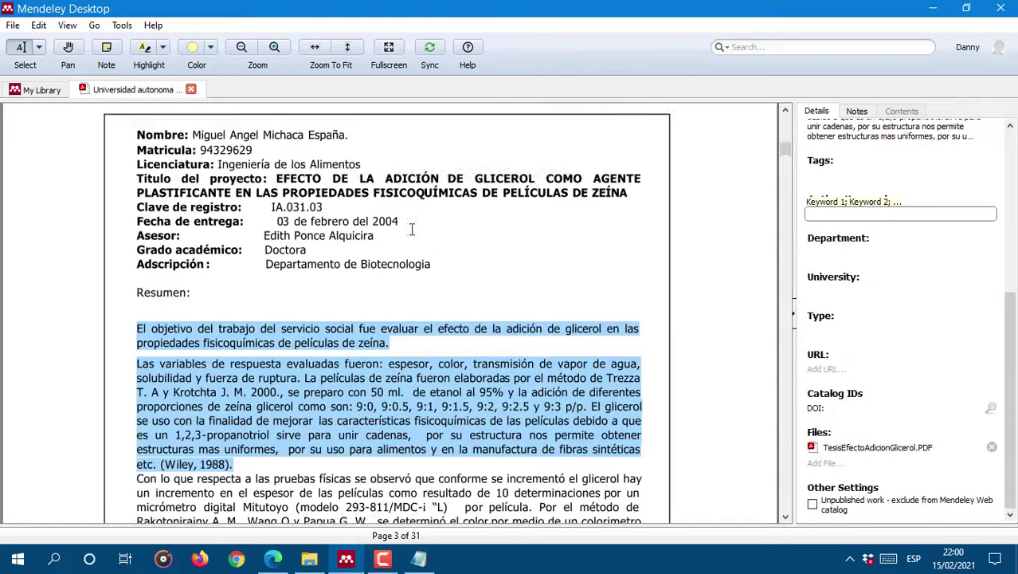
scroll(408, 227, "down", 2)
scroll(413, 252, "up", 3)
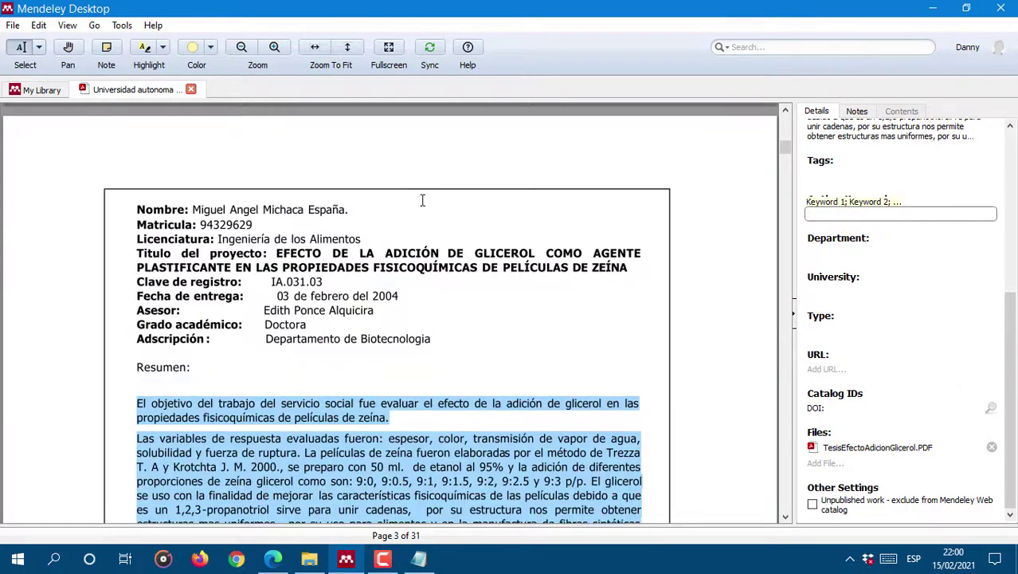
left_click(833, 369)
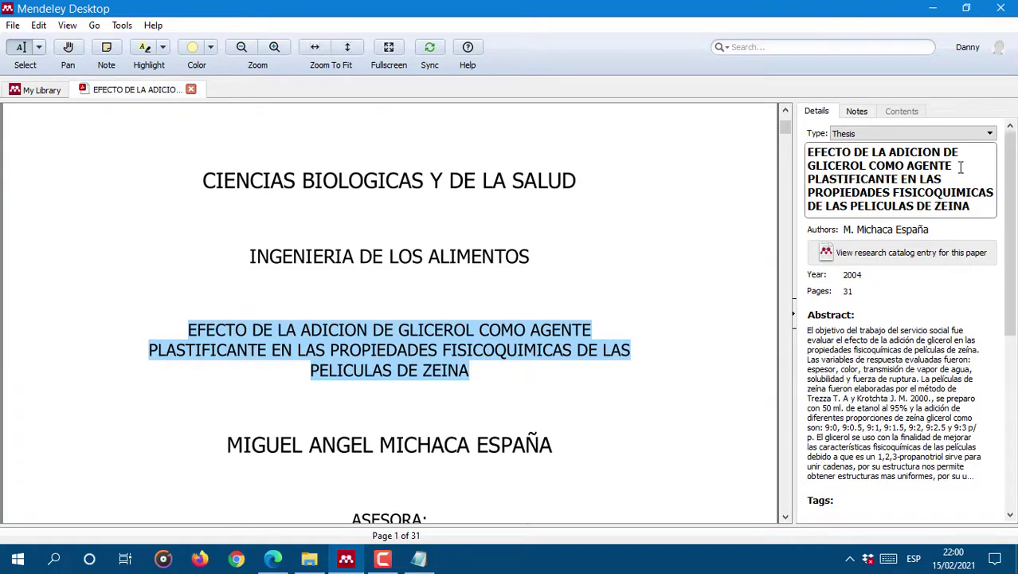
Step: Open the Japanese-titled entry's PDF and close the glycerol thesis PDF tab
left_click(609, 309)
left_click(34, 89)
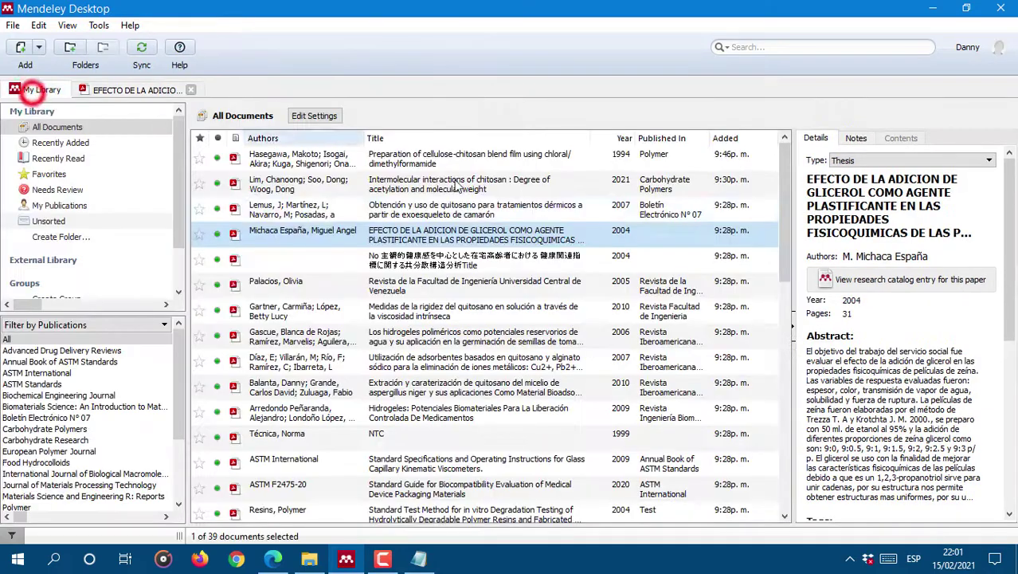
left_click(654, 252)
double_click(364, 259)
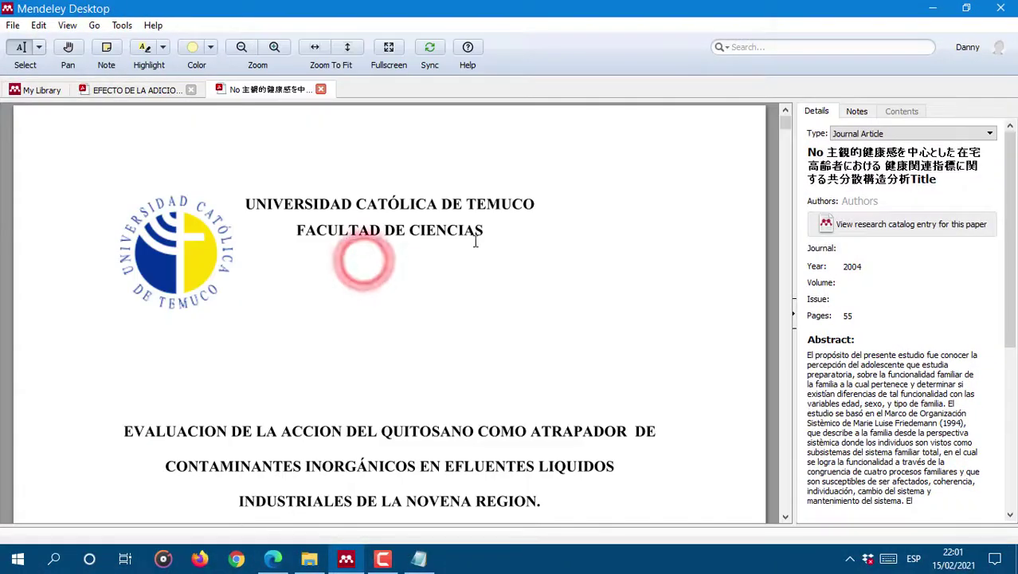
scroll(532, 282, "down", 1)
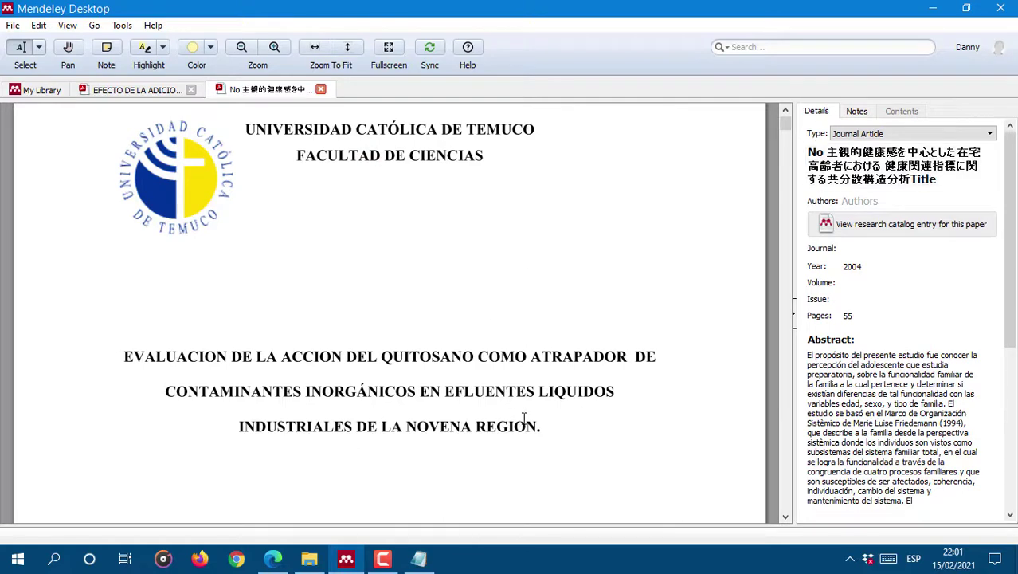
scroll(525, 417, "down", 2)
scroll(586, 379, "up", 3)
left_click(145, 93)
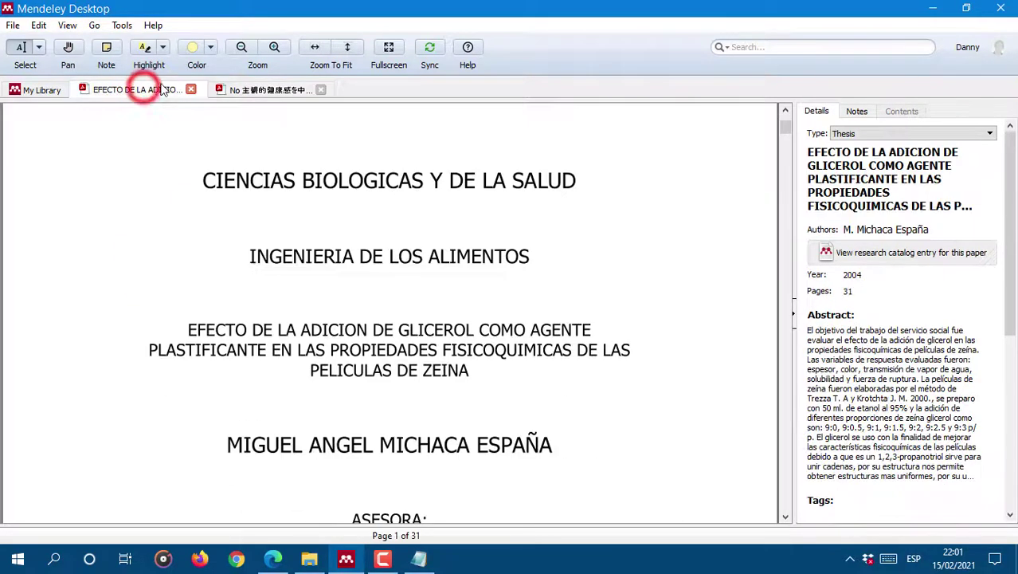
left_click(190, 89)
Step: Change the Japanese-titled 2004 entry's document type from Journal Article to Thesis
left_click(35, 89)
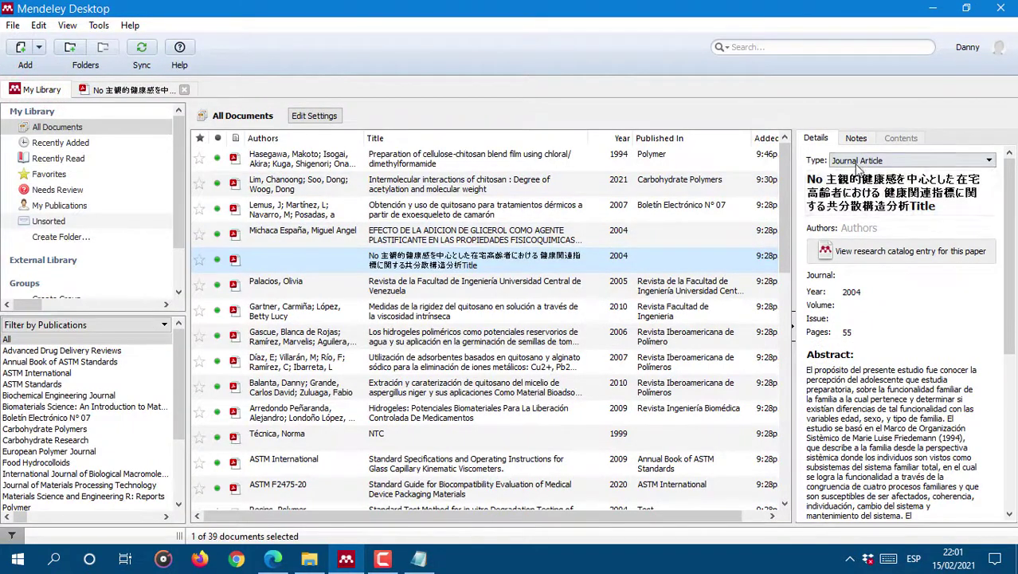
left_click(436, 233)
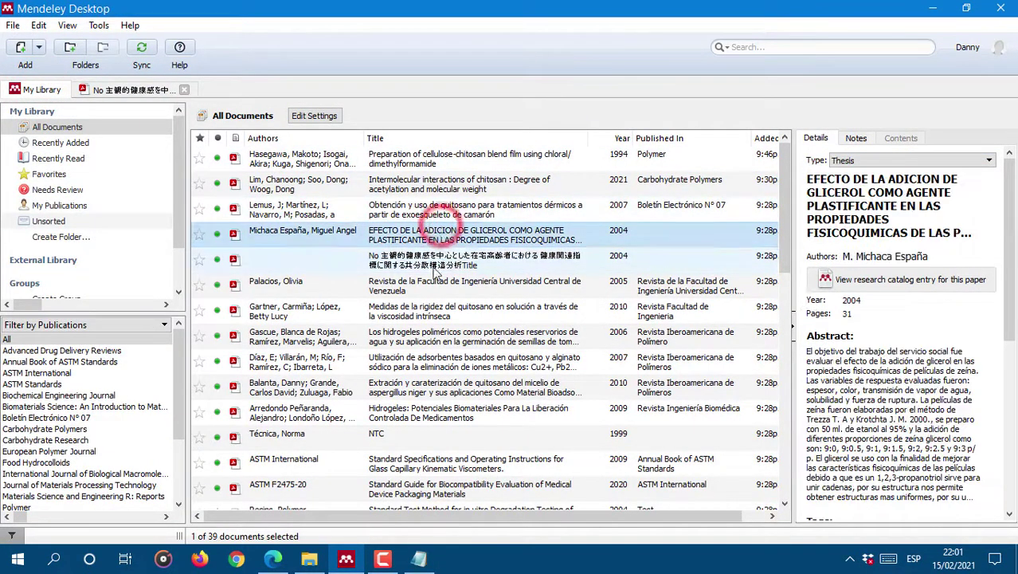
left_click(433, 260)
left_click(890, 160)
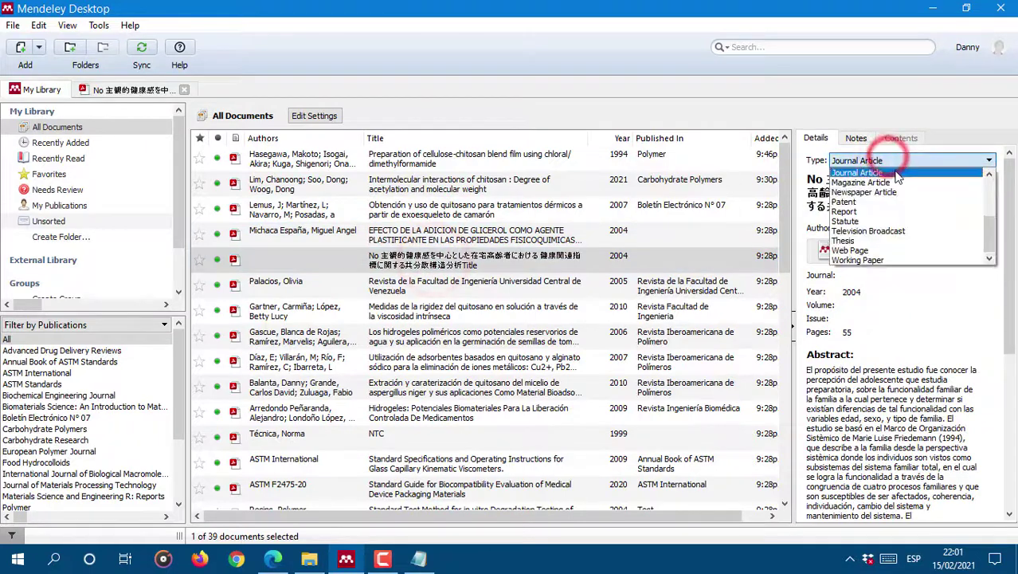
left_click(846, 239)
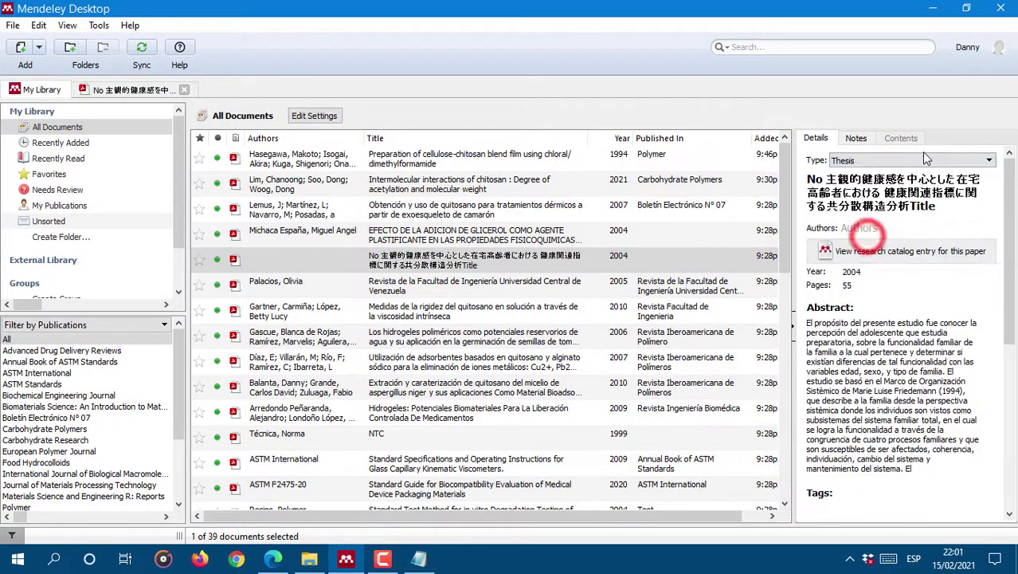
left_click(127, 90)
left_click(920, 185)
Step: Replace the wrong Japanese title with the thesis title copied from the PDF
scroll(610, 415, "down", 2)
left_click_drag(124, 279, 540, 349)
right_click(547, 348)
left_click(563, 375)
left_click(953, 175)
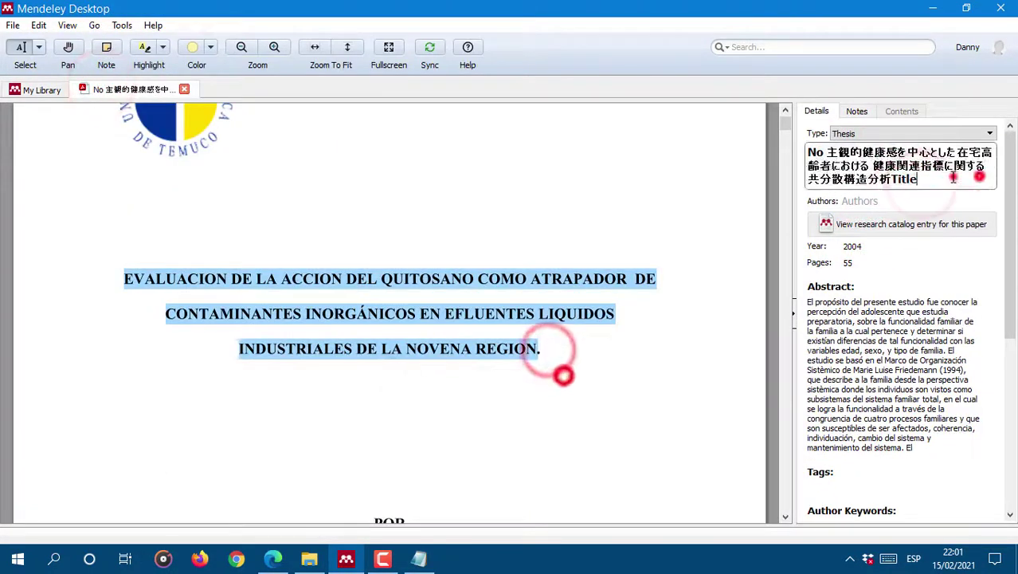
key("ctrl+a")
key("ctrl+v")
Step: Enter the thesis author's full name in the Authors field
left_click(900, 229)
type("Fritz, Aida del Carmen Concha")
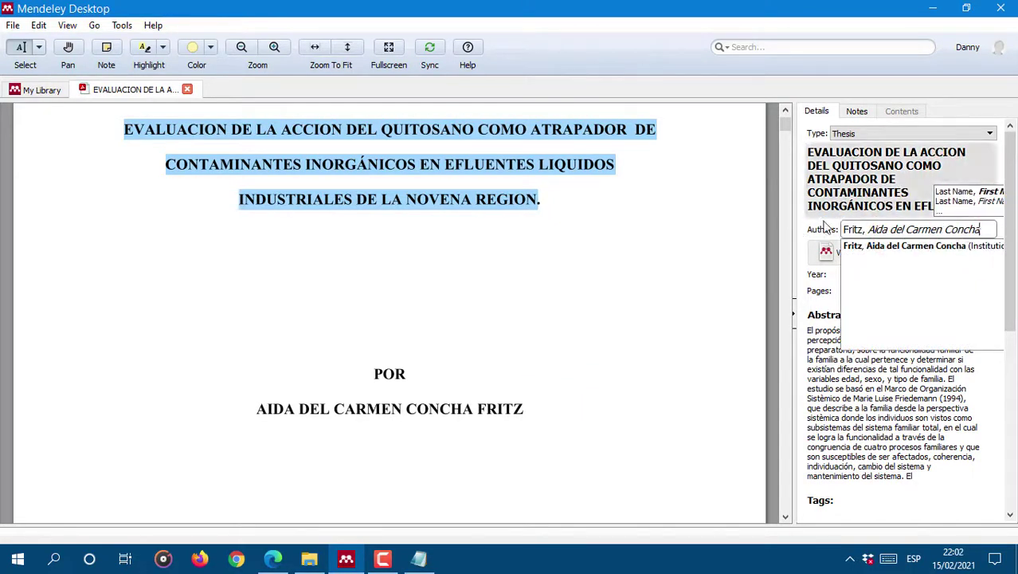
left_click(714, 277)
scroll(637, 279, "down", 3)
left_click(856, 332)
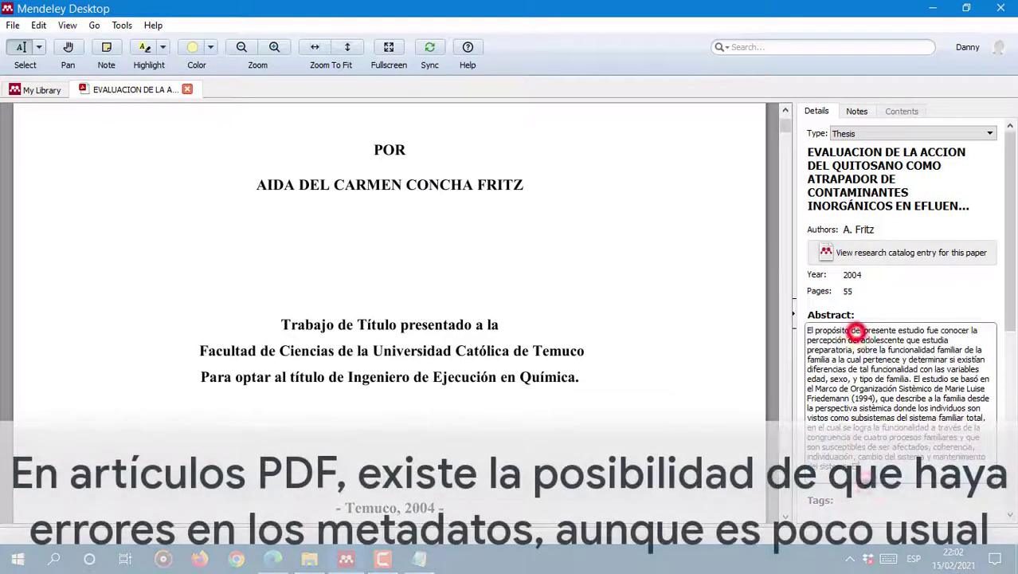
Step: Replace the abstract with the RESUMEN's opening paragraph copied from the PDF
left_click(865, 482)
scroll(471, 323, "down", 8)
scroll(203, 275, "down", 5)
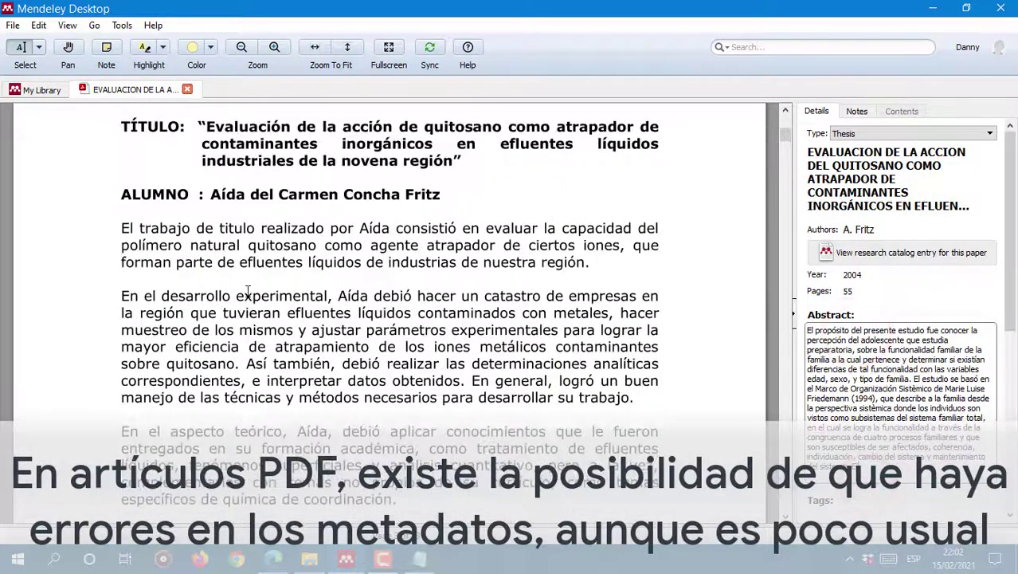
left_click(877, 467)
key("ctrl+a")
key("BackSpace")
scroll(382, 263, "down", 20)
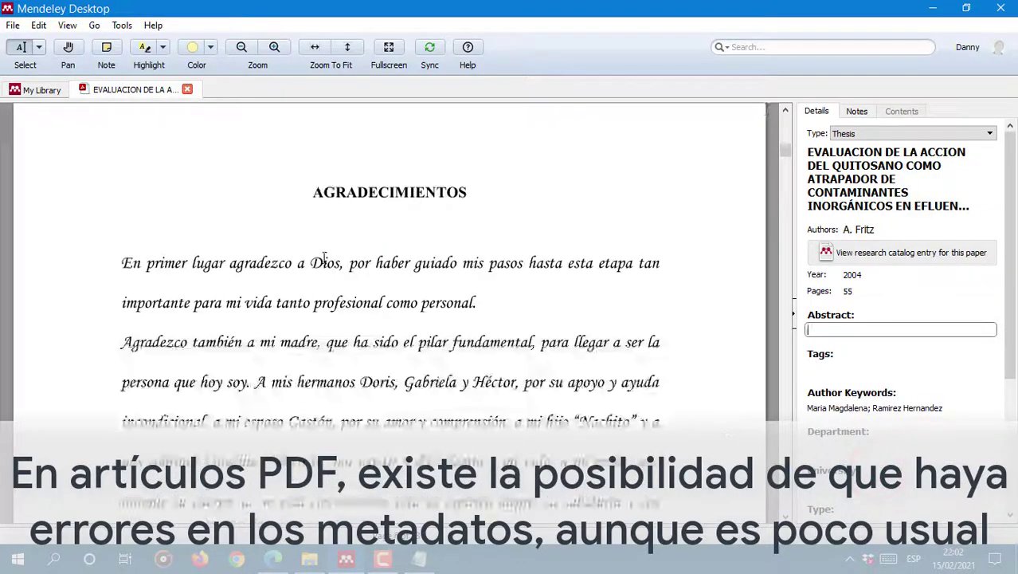
scroll(515, 271, "down", 20)
scroll(524, 318, "up", 4)
left_click_drag(146, 249, 499, 391)
key("ctrl+c")
left_click(872, 326)
key("ctrl+v")
Step: Add tag 'tesis', author keyword 'quitosano' and university 'Universidad de Temuco'
left_click(898, 448)
type("tesis")
left_click(841, 460)
scroll(841, 459, "down", 3)
left_click(945, 339)
left_click_drag(952, 343, 307, 309)
type("quitosano")
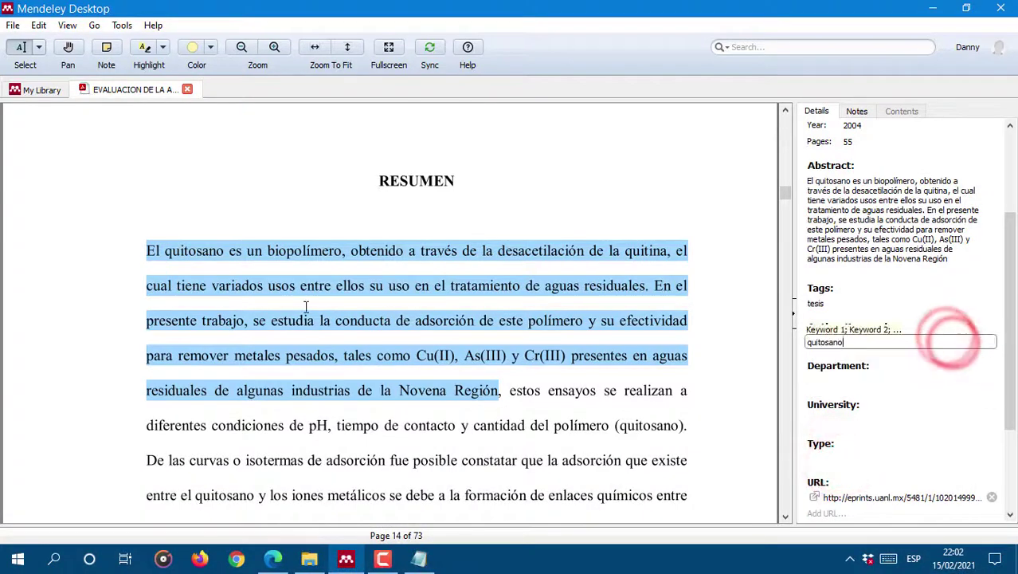
left_click(842, 419)
type("Universidad de Temuco")
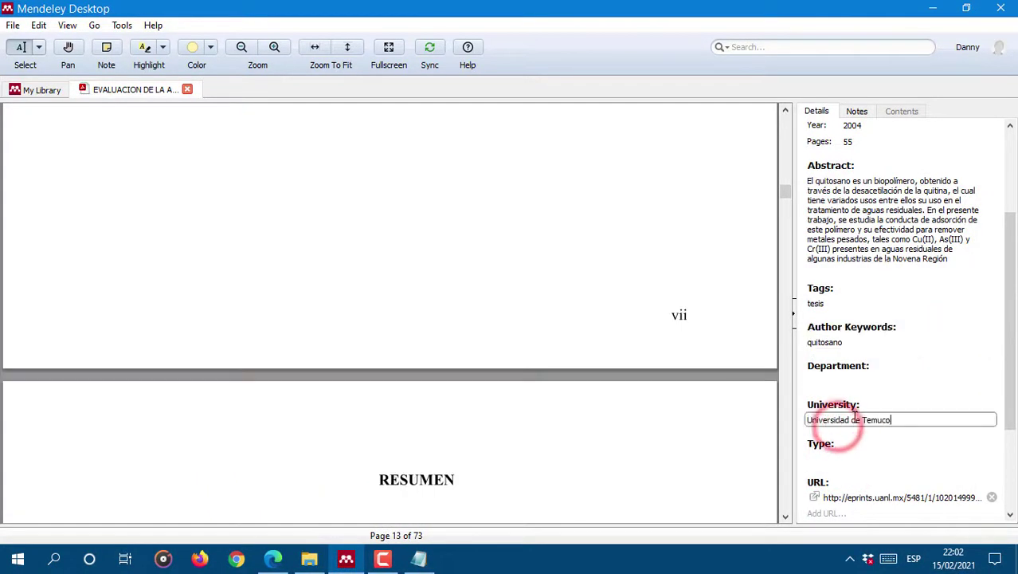
Step: Set the department to 'Facultad de Ciencias', correcting the initial 'Quimica' entry
left_click(899, 384)
type("Quimica")
scroll(734, 160, "up", 8)
left_click_drag(784, 193, 784, 131)
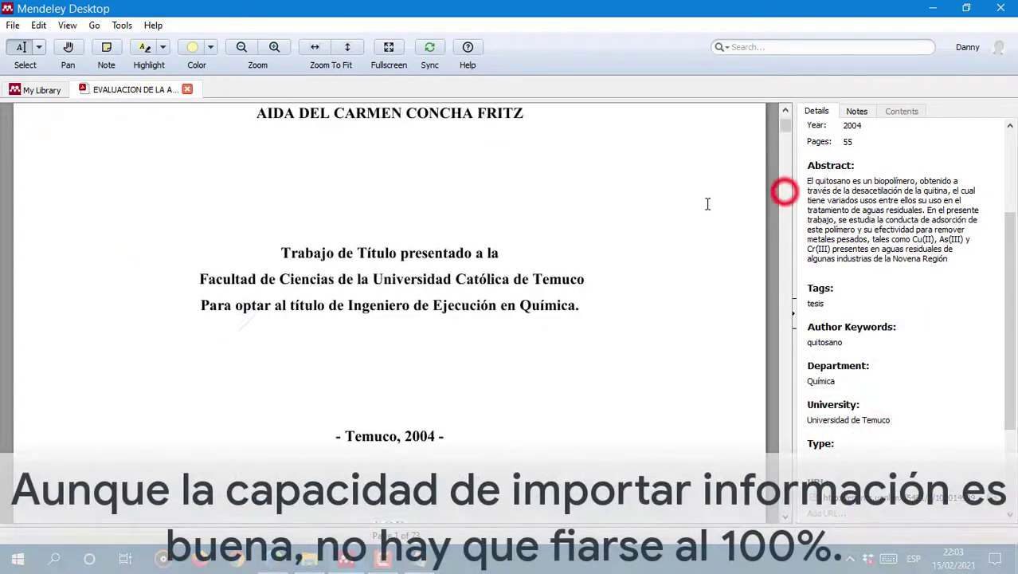
left_click(853, 379)
left_click(335, 279)
left_click_drag(335, 278, 198, 276)
left_click(860, 383)
type("Facult")
key("BackSpace")
key("BackSpace")
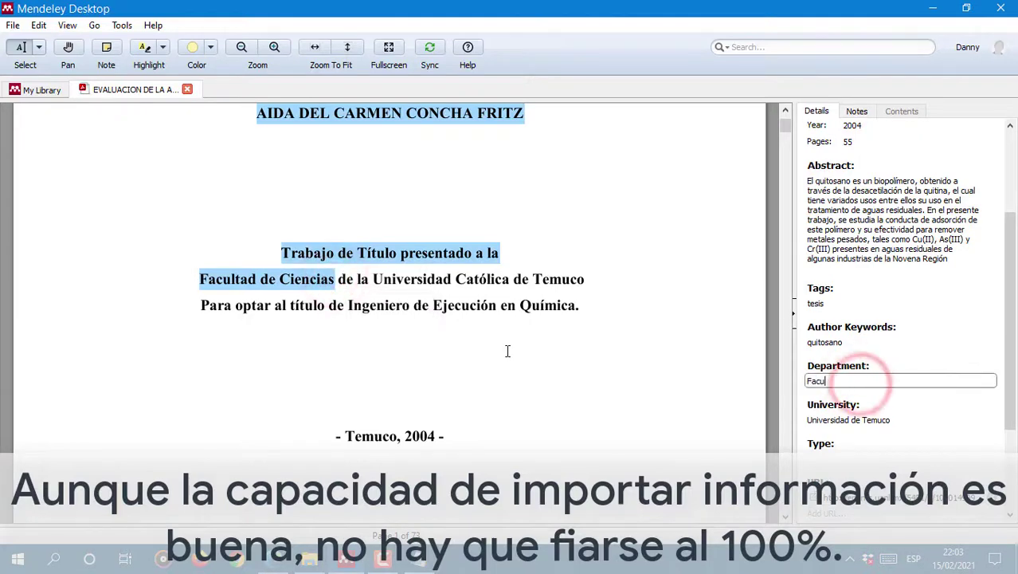
left_click(327, 261)
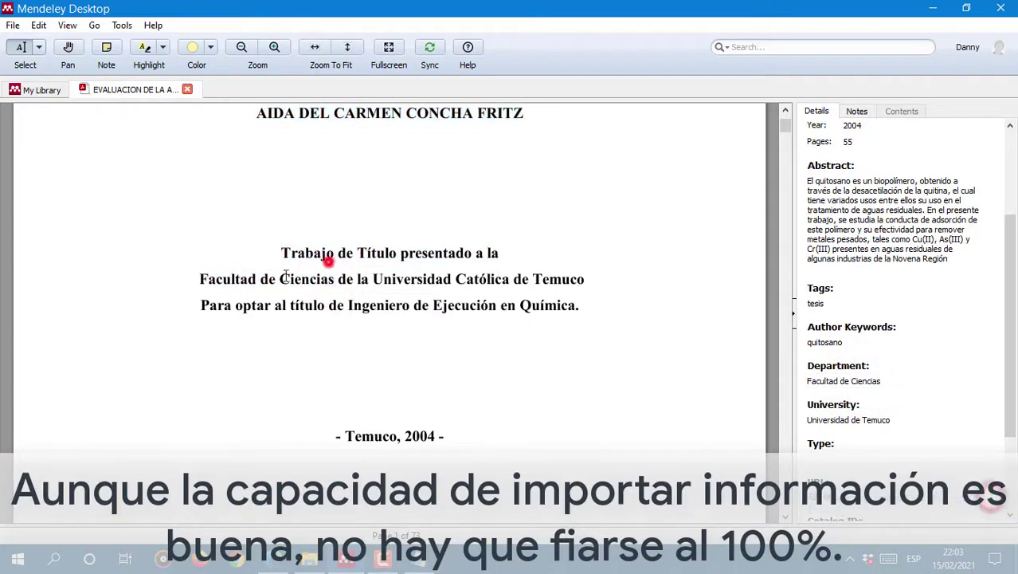
Step: Move to the Pages field to record the thesis page count
scroll(328, 261, "down", 2)
scroll(896, 400, "down", 3)
scroll(896, 358, "up", 6)
left_click(876, 291)
Step: Record 73 pages, then browse the thesis entries in the library list
type("73")
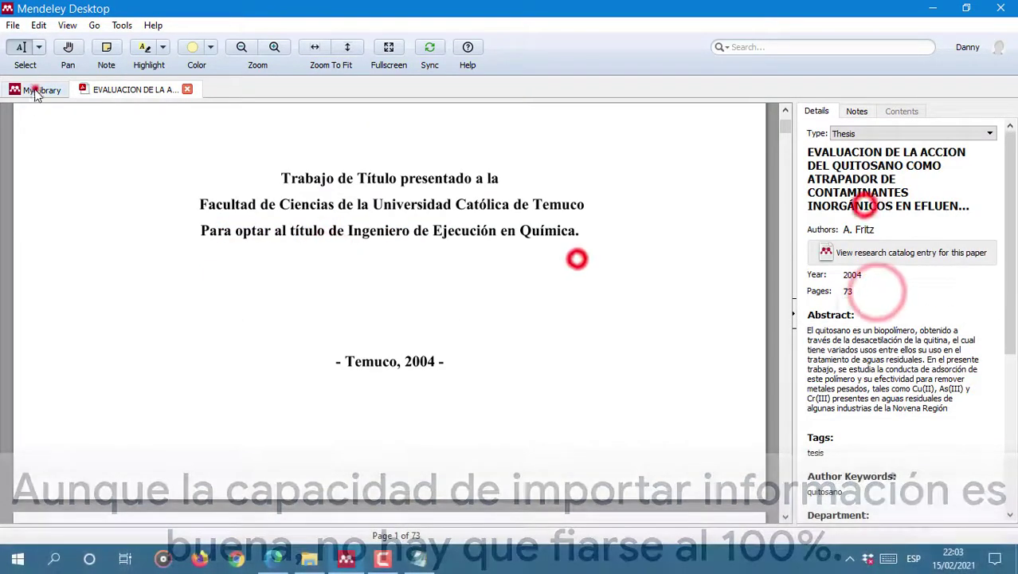
left_click(41, 89)
left_click(573, 333)
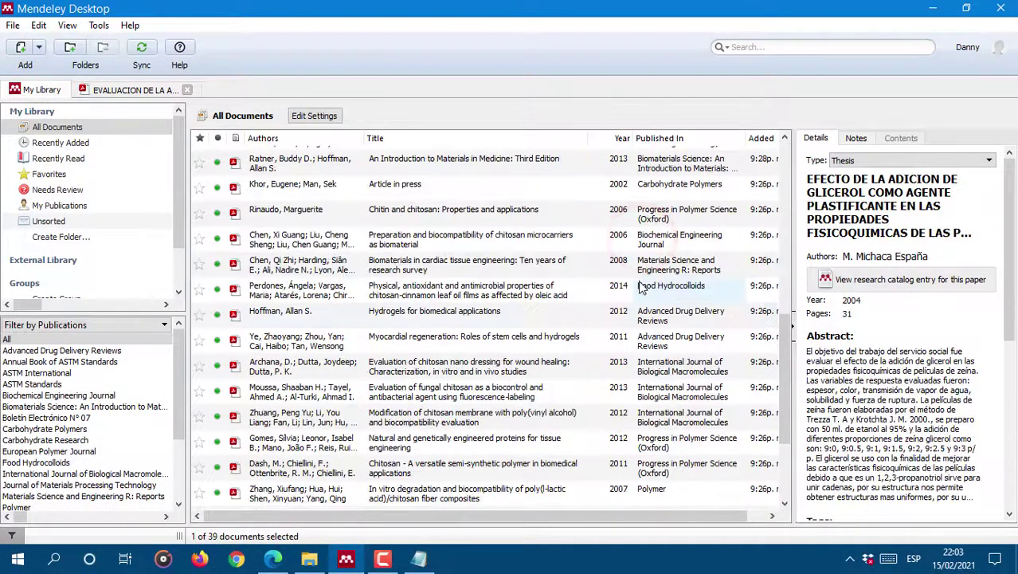
scroll(562, 350, "down", 3)
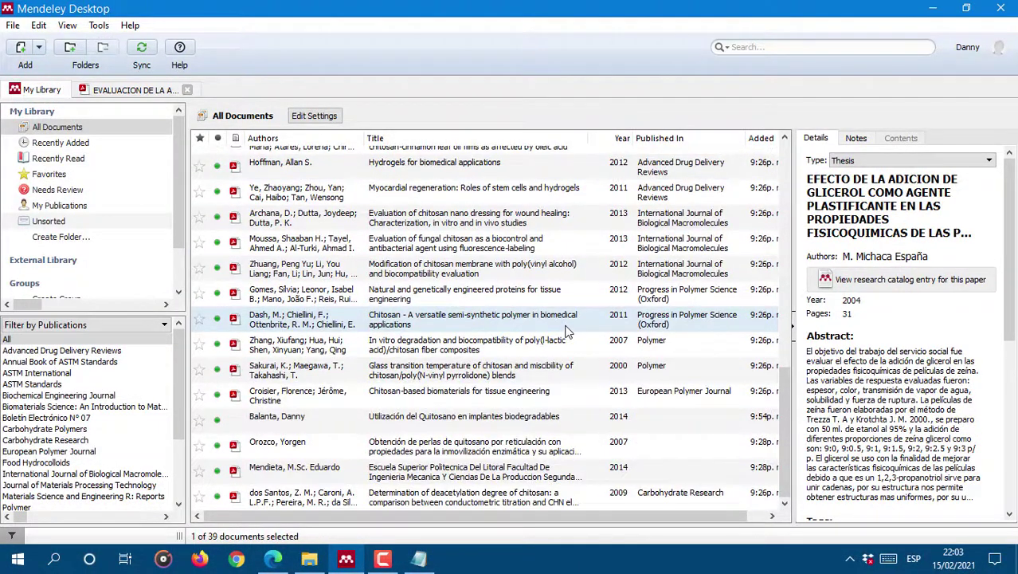
left_click(529, 416)
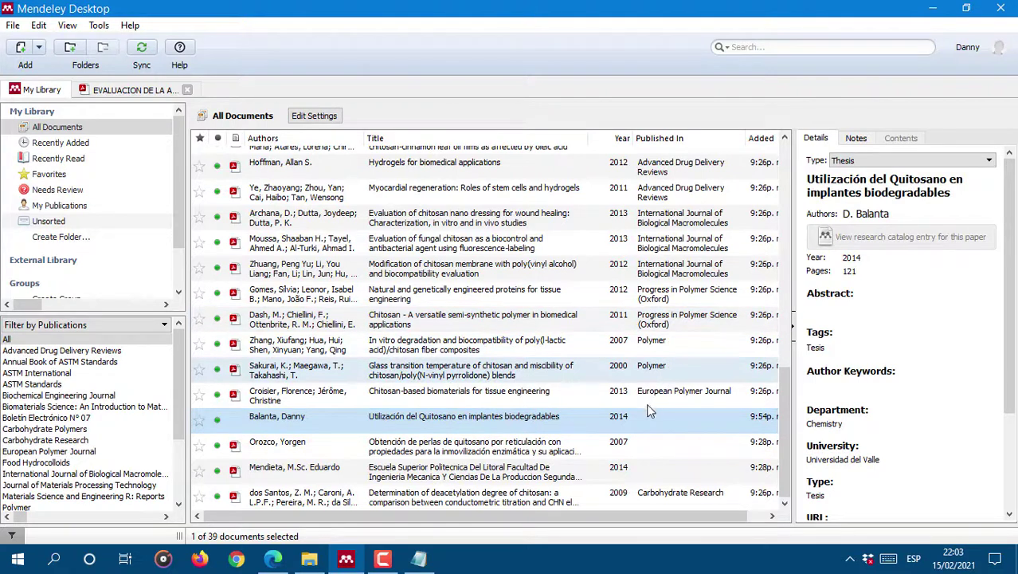
left_click(450, 448)
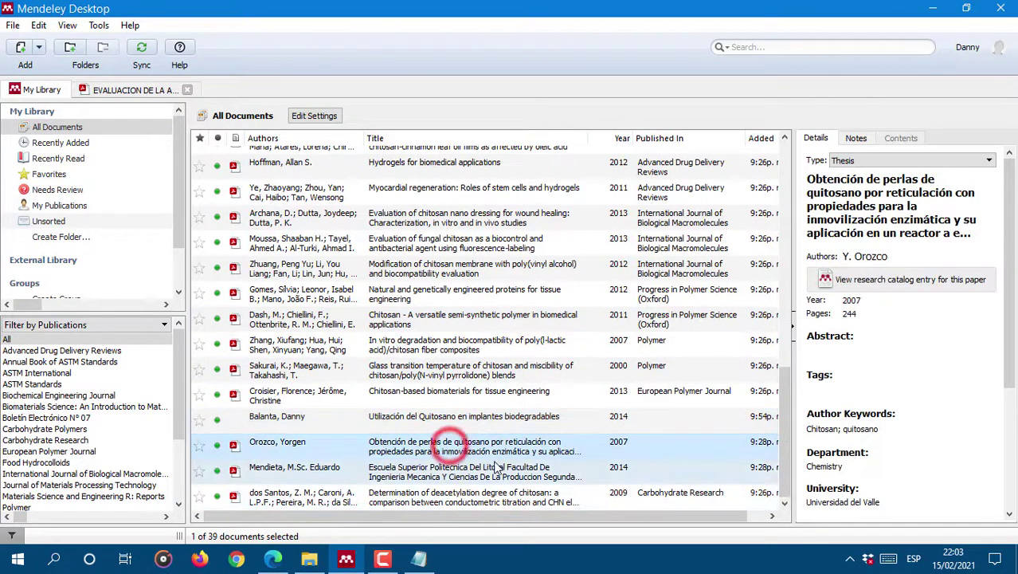
left_click(608, 476)
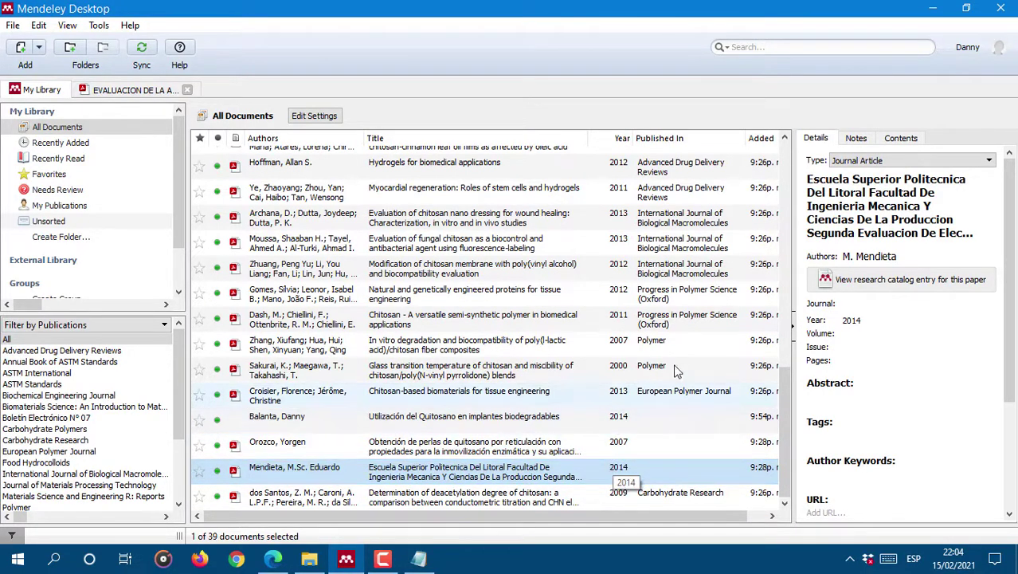
Step: Select the NTC standard entry, close the chitosan thesis PDF and open the NTC PDF
scroll(637, 319, "up", 7)
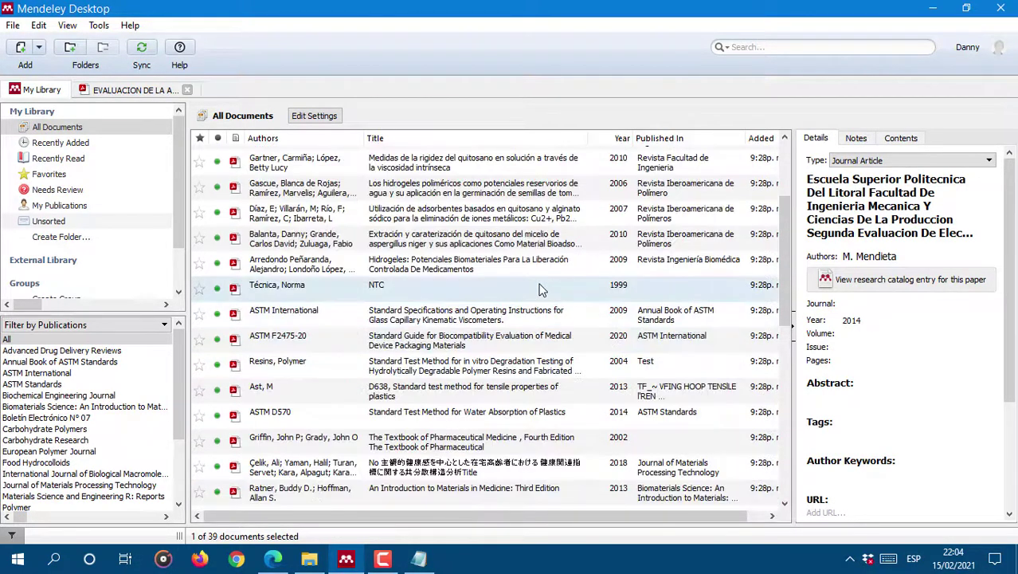
left_click(355, 293)
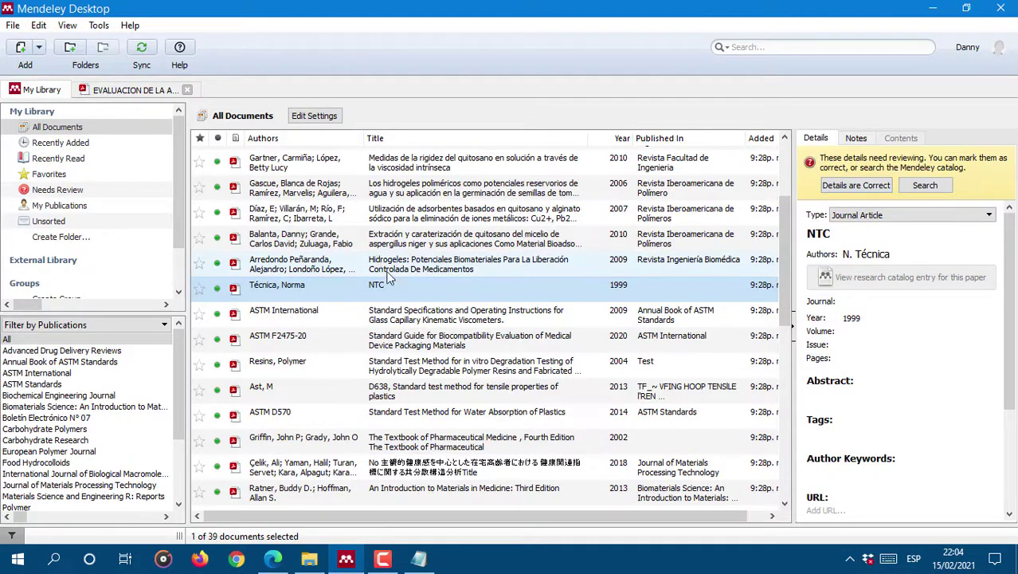
left_click(189, 90)
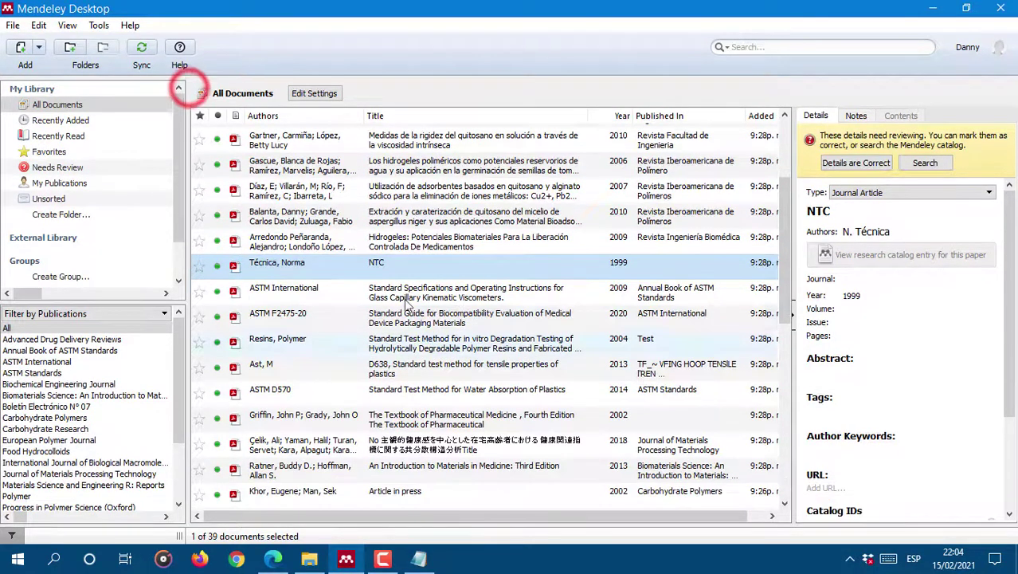
double_click(448, 263)
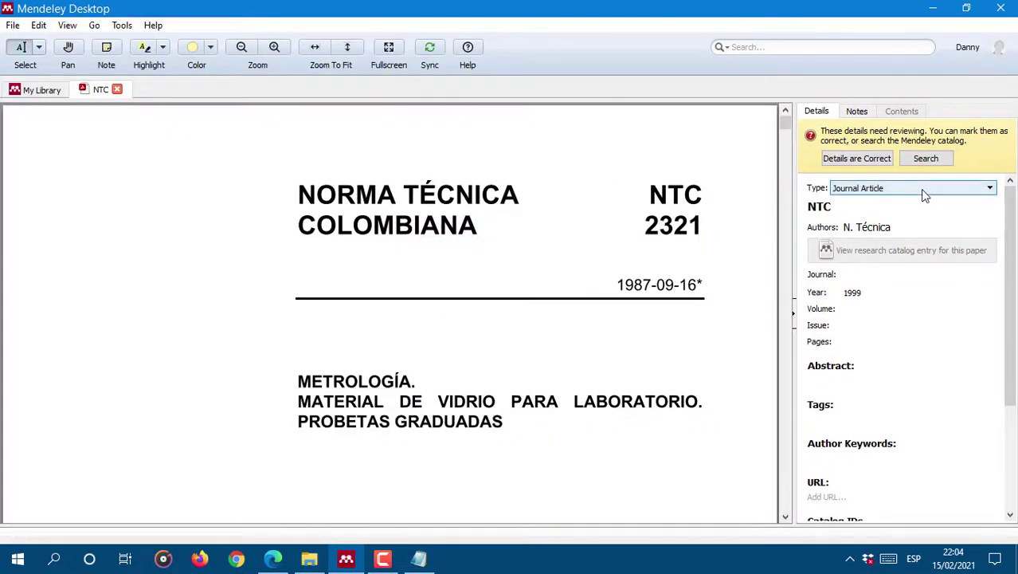
Step: Browse the NTC entry's document types, keep Journal Article, and return to My Library
left_click(897, 188)
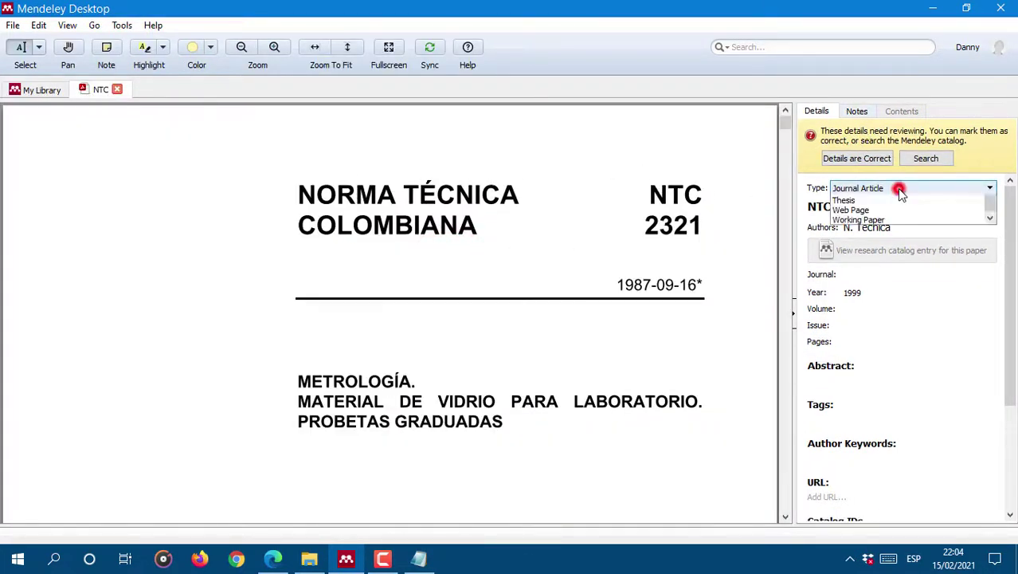
left_click(897, 188)
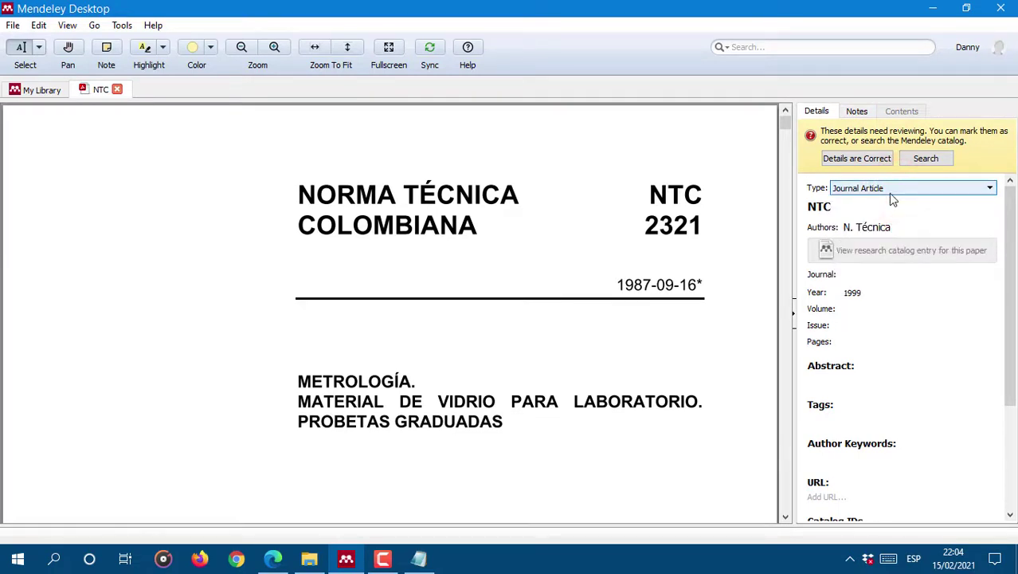
left_click(890, 194)
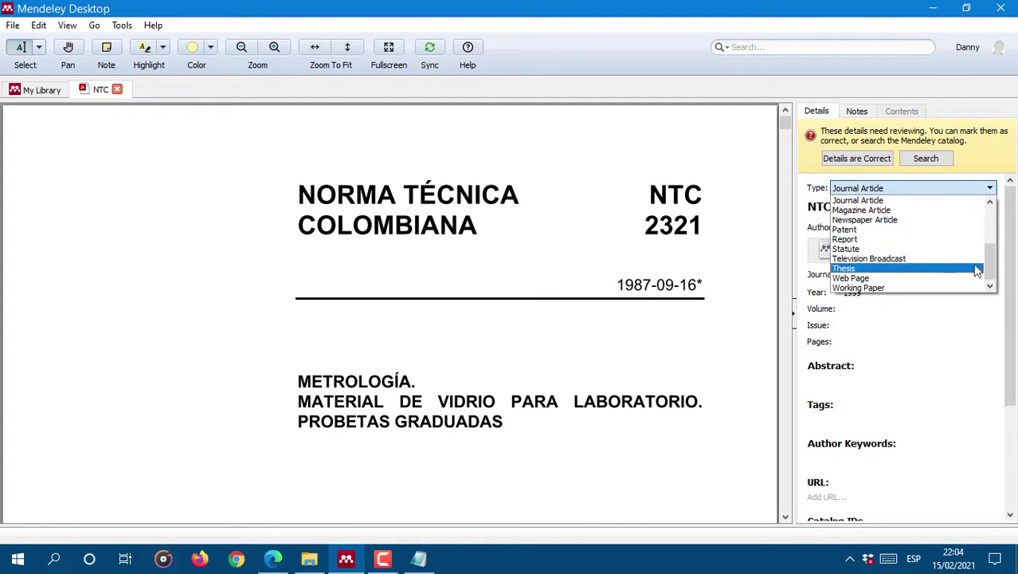
left_click(993, 243)
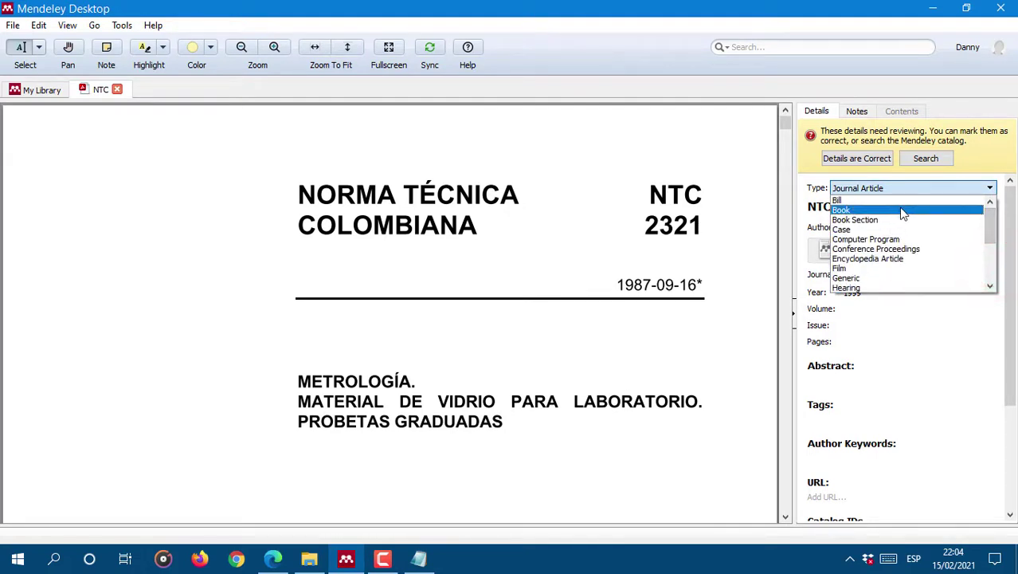
left_click(989, 286)
left_click(989, 285)
left_click(990, 286)
left_click(989, 285)
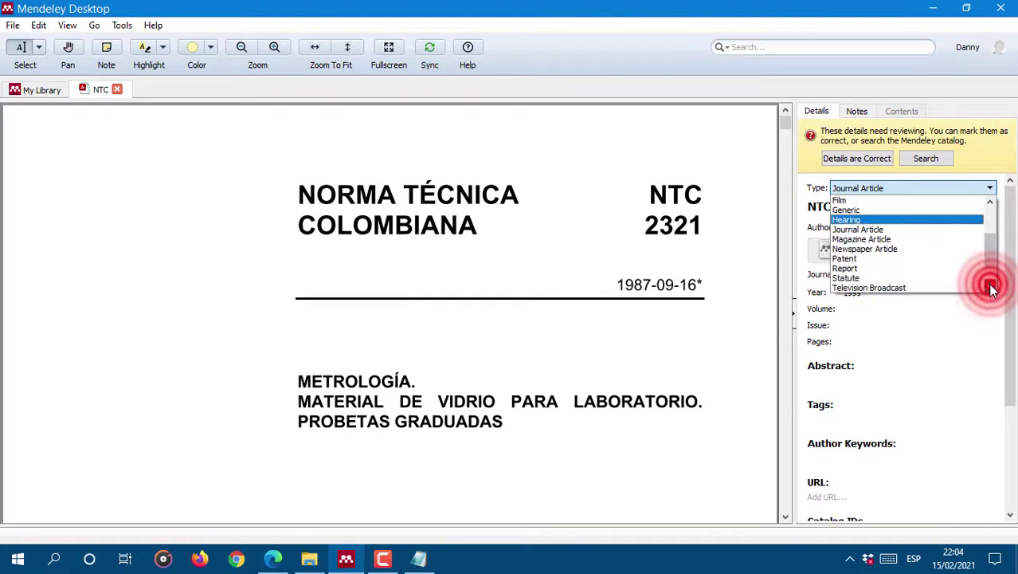
left_click(989, 286)
scroll(993, 275, "up", 4)
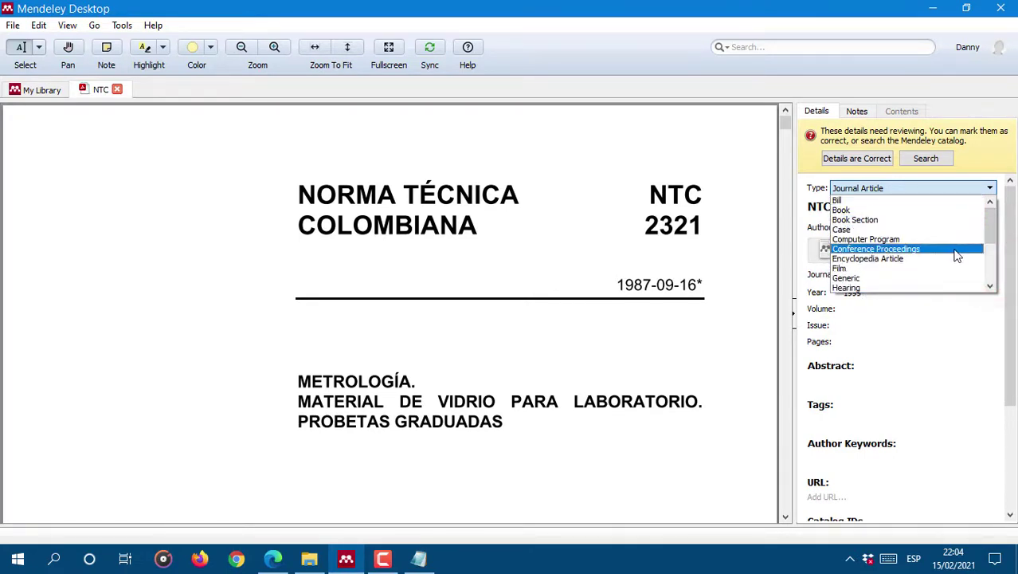
left_click(991, 288)
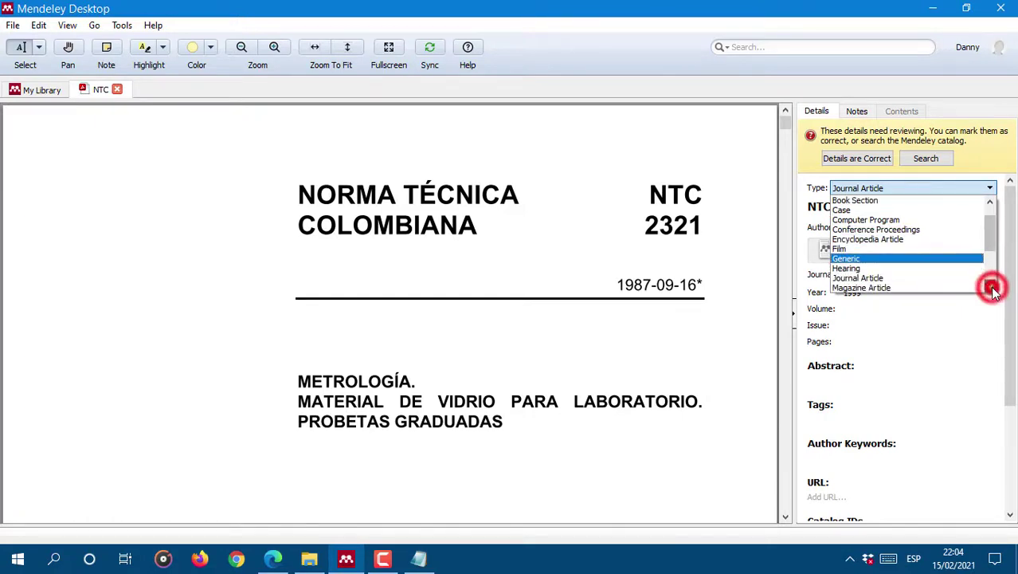
left_click(991, 288)
left_click(991, 289)
left_click(991, 288)
left_click(991, 288)
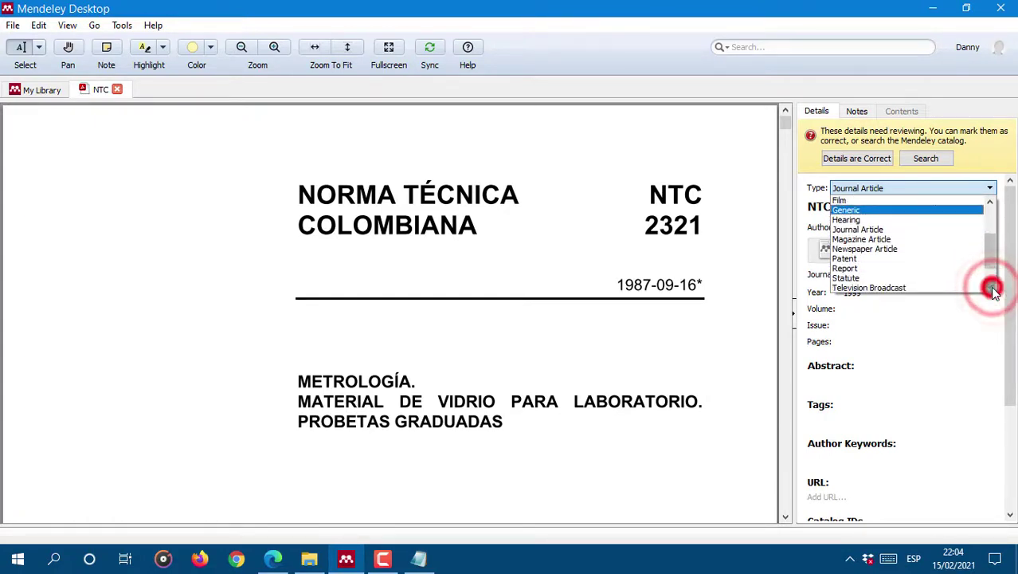
left_click(992, 289)
left_click(55, 93)
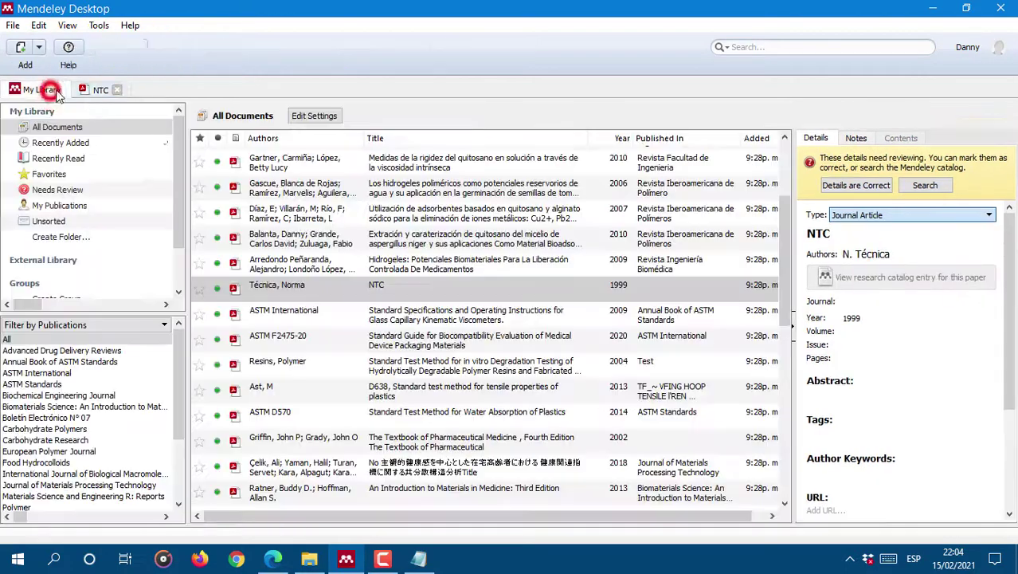
Step: Open the ASTM D570 water-absorption standard's PDF, then return to the NTC 2321 document
left_click(433, 412)
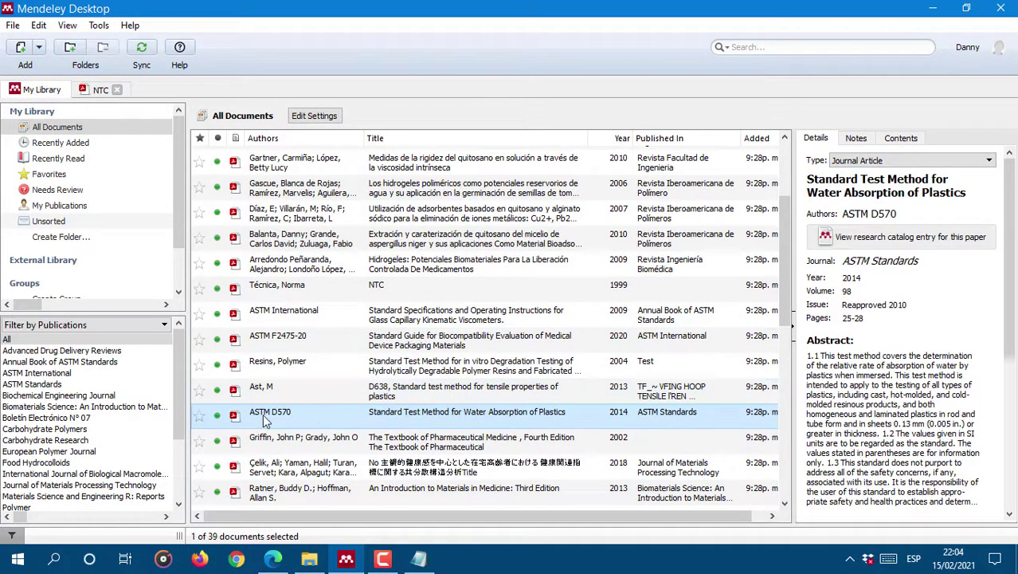
double_click(455, 408)
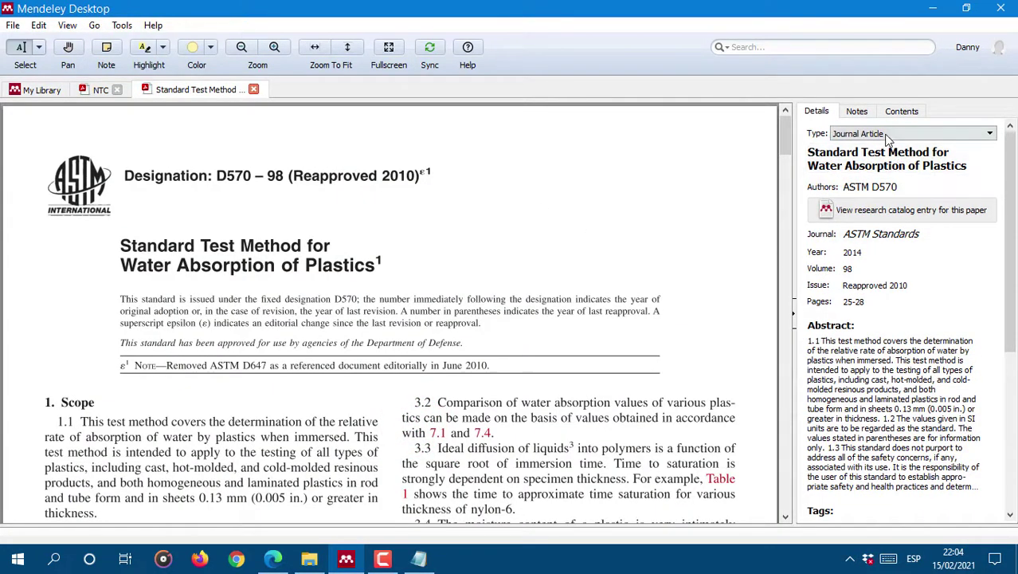
left_click(94, 92)
left_click(988, 188)
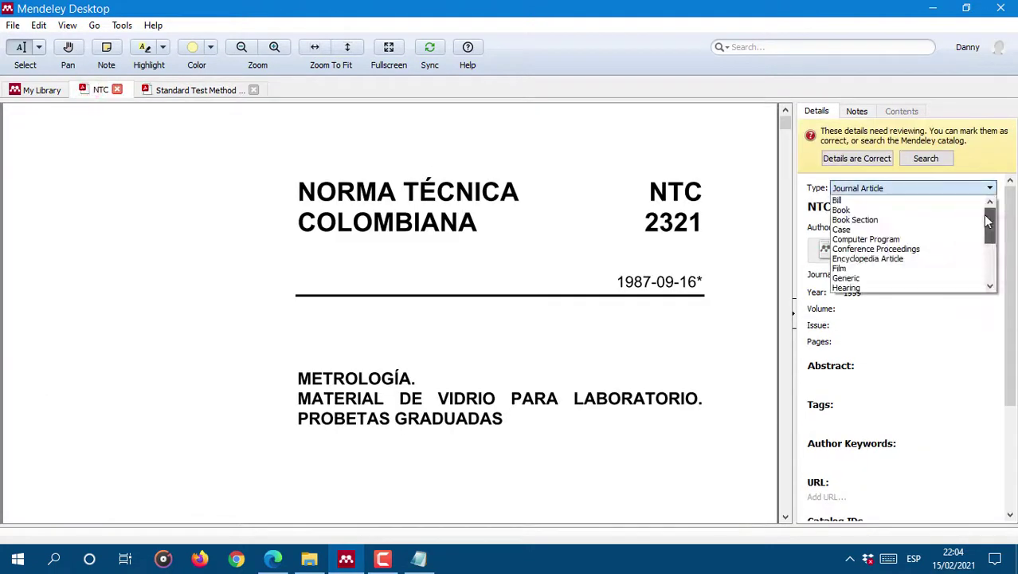
Step: Make the NTC entry Generic, titled 'NTC 2321: Material de vidrio para laboratorio' (Icontec, Bogotá, 1999)
left_click_drag(985, 216, 988, 247)
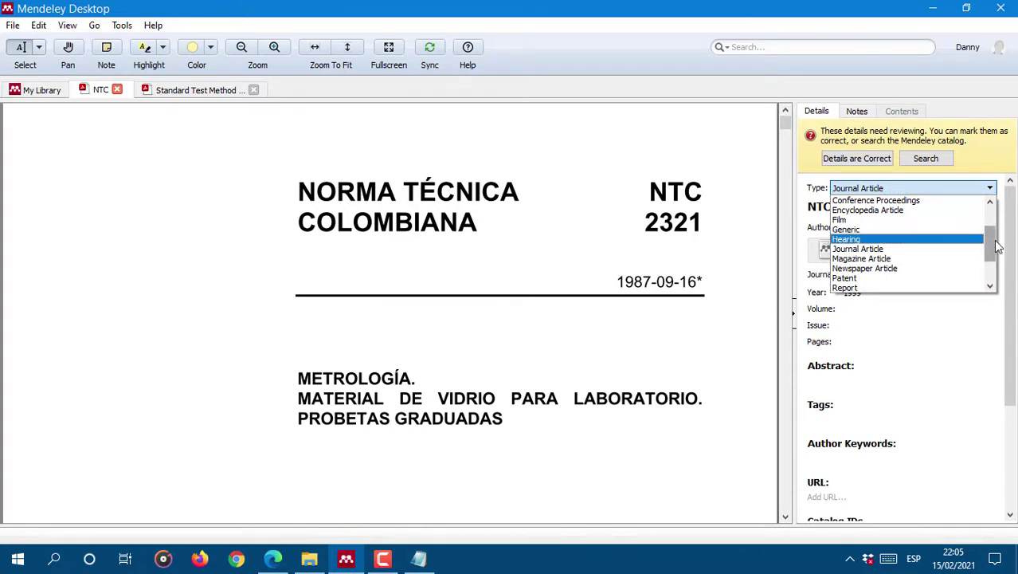
left_click(876, 230)
left_click(867, 207)
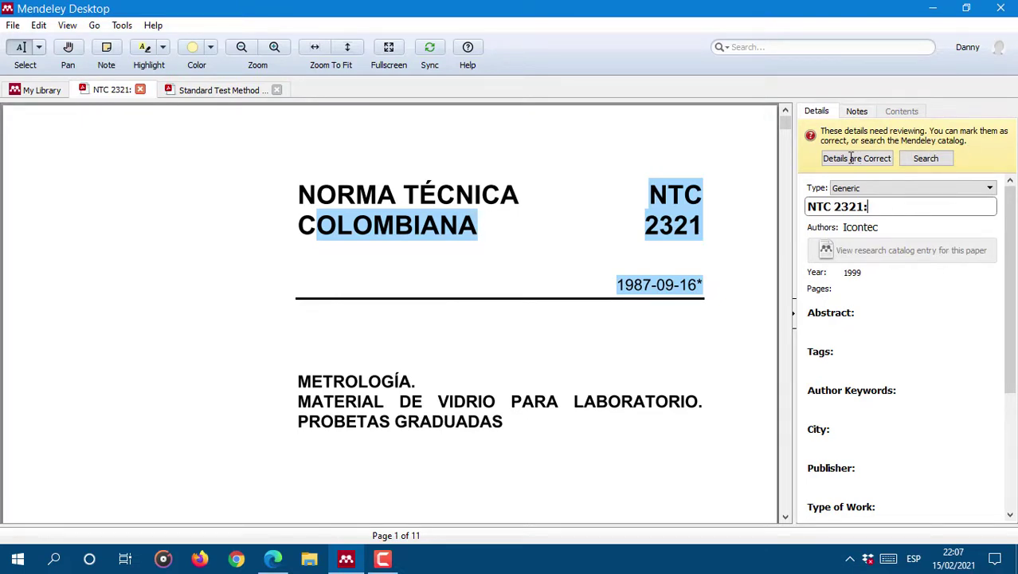
left_click(784, 145)
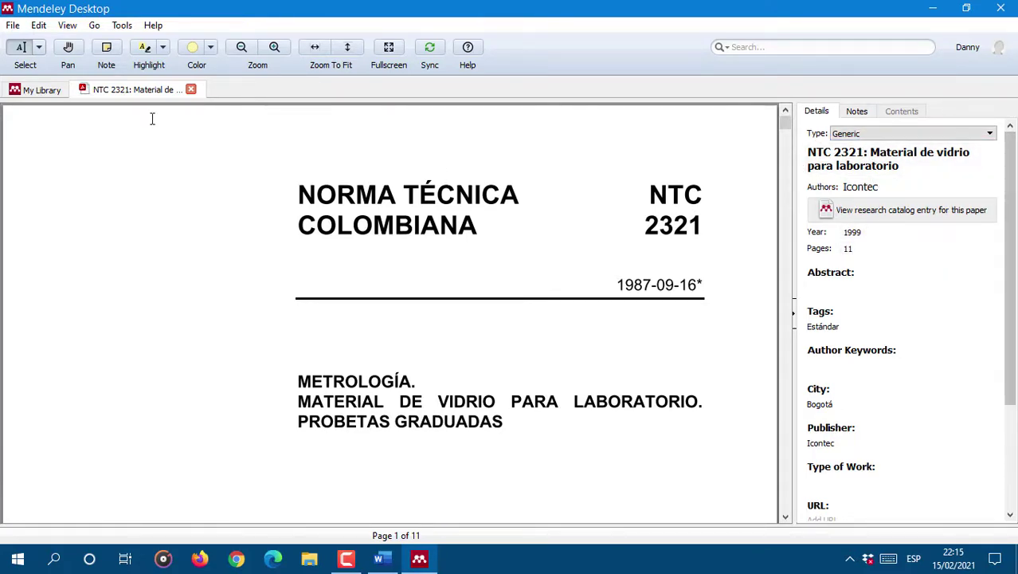
left_click(42, 89)
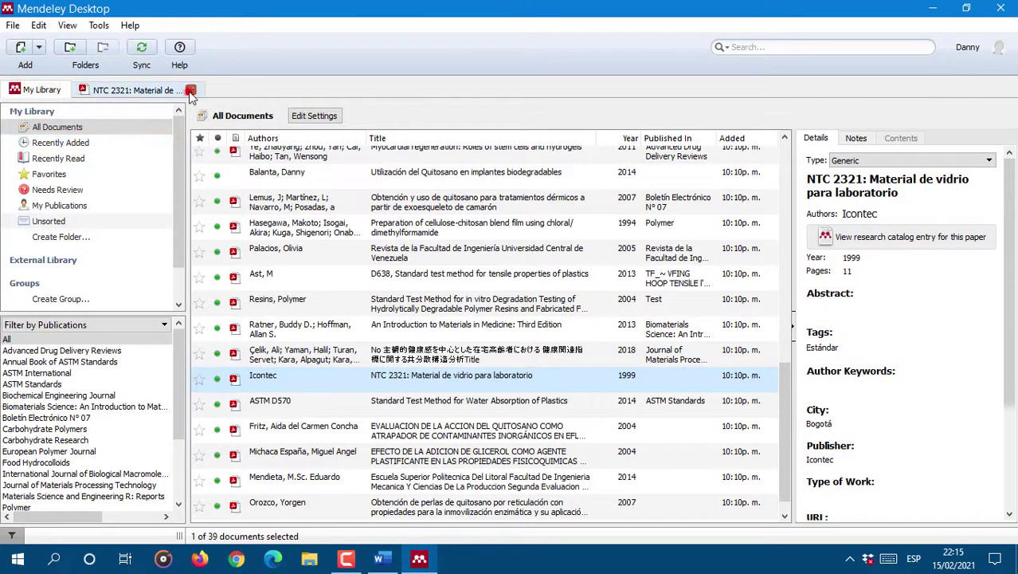
Step: Close the NTC 2321 document and bring up the Revista entry's details
left_click(190, 89)
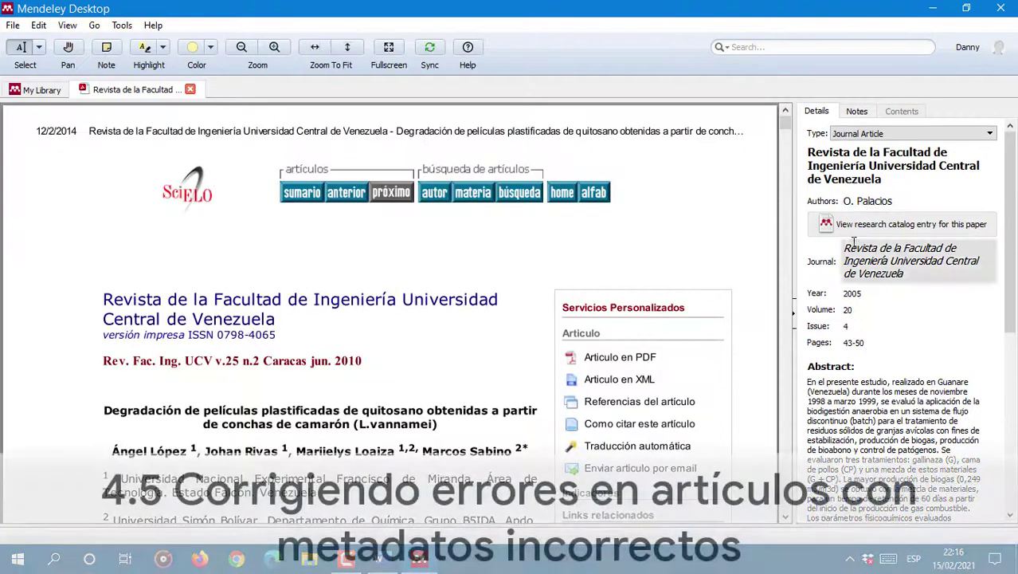
left_click(885, 192)
scroll(887, 192, "down", 2)
scroll(887, 227, "up", 2)
scroll(692, 160, "up", 3)
Step: Paste the PDF's title 'Degradación de películas plastificadas de quitosano…' into Title and begin the authors
left_click(966, 180)
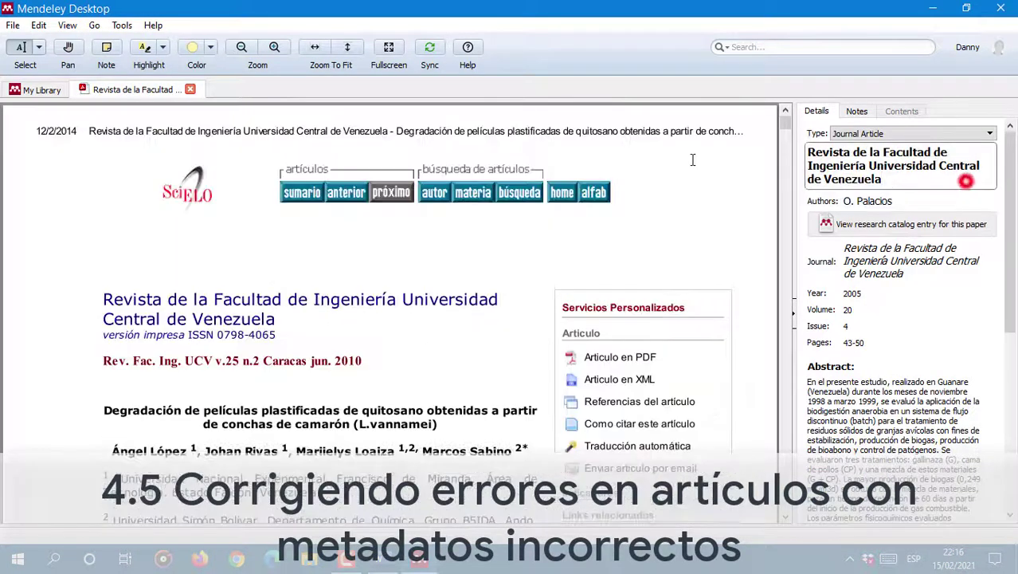
left_click_drag(285, 316, 110, 298)
left_click_drag(445, 420, 104, 412)
left_click(413, 421)
mouse_move(104, 413)
left_mouse_down()
mouse_move(413, 421)
mouse_move(105, 409)
left_mouse_up()
left_click_drag(105, 409, 440, 423)
key("ctrl+c")
left_click(891, 180)
key("ctrl+v")
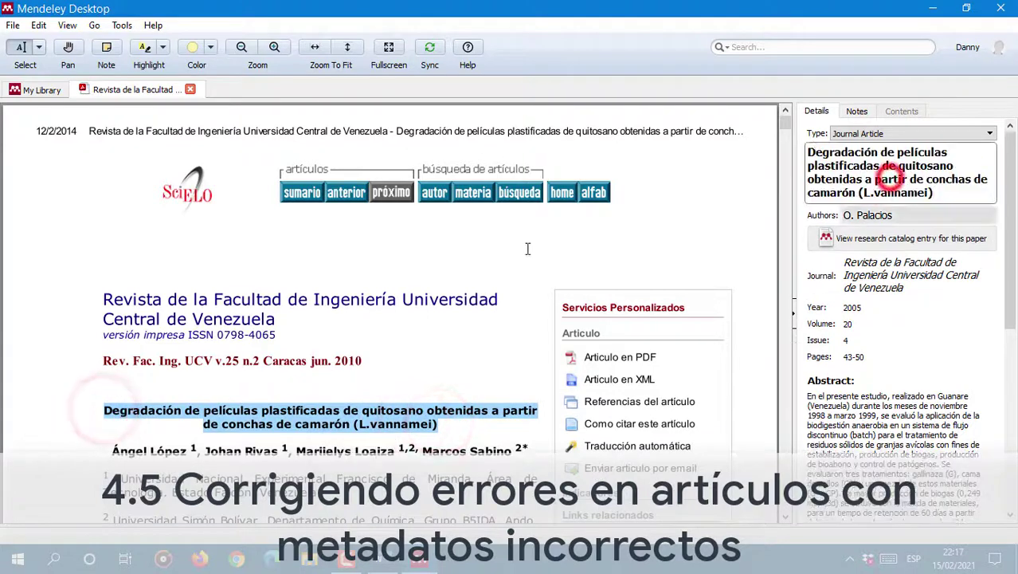
left_click(932, 214)
type("López, Angel, Rivas, Johan,")
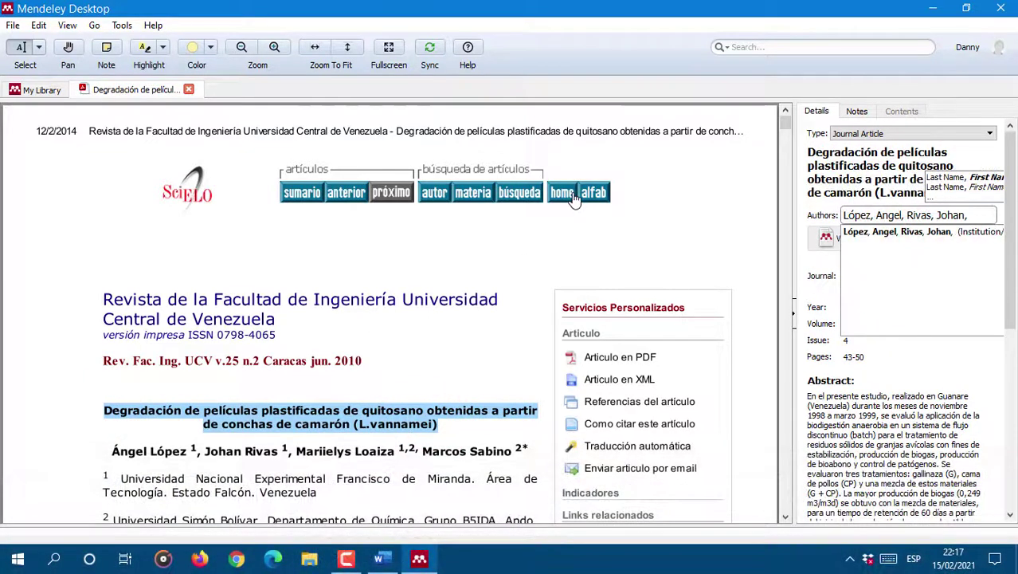
type(" Loaiz")
Step: Enter the first two byline authors in 'Last, First' form
key("BackSpace")
key("BackSpace")
key("BackSpace")
key("BackSpace")
key("BackSpace")
key("BackSpace")
key("BackSpace")
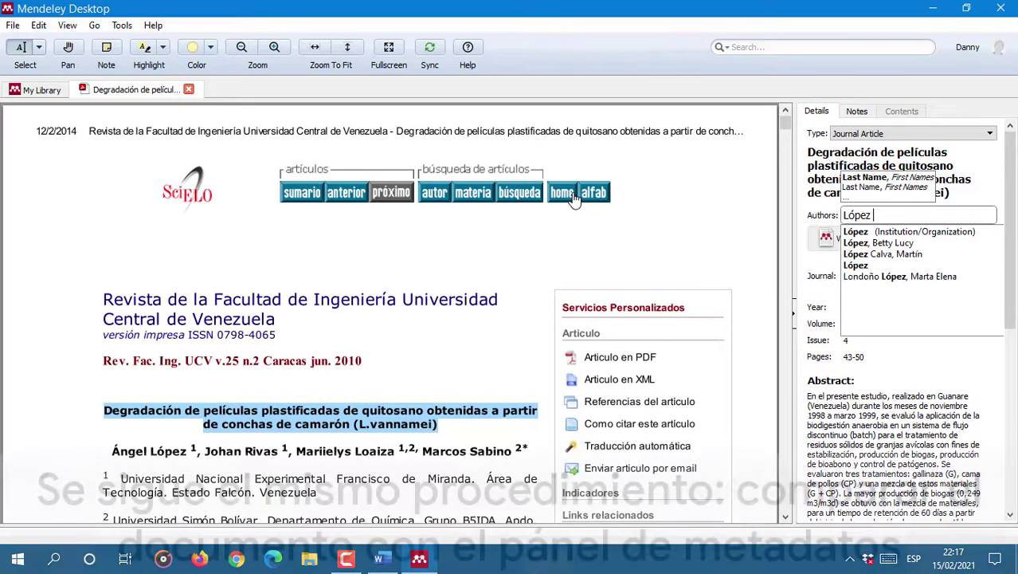
type("ÁN")
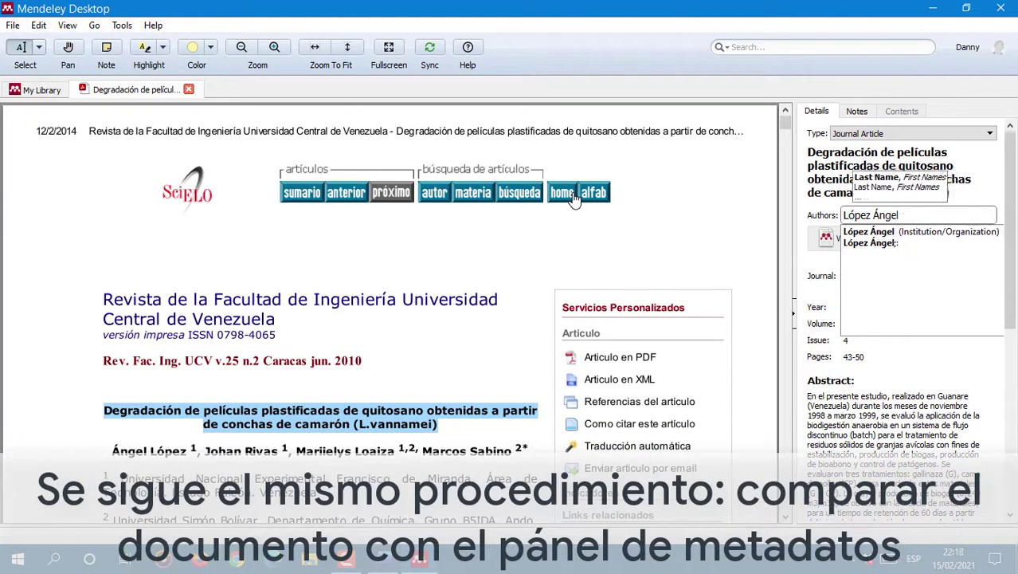
type("an")
left_click(719, 250)
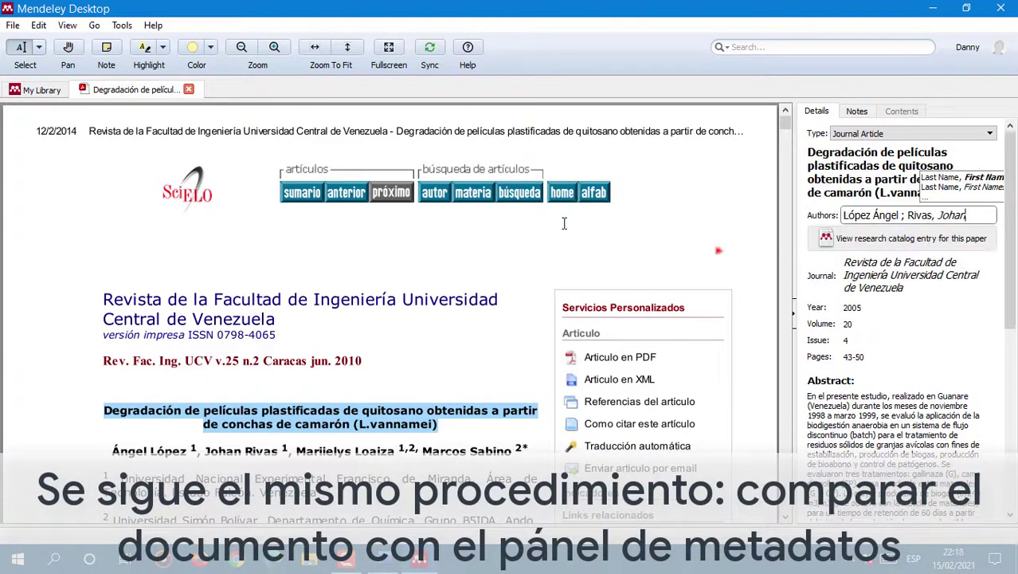
left_click(899, 216)
left_click(970, 217)
left_click(904, 221)
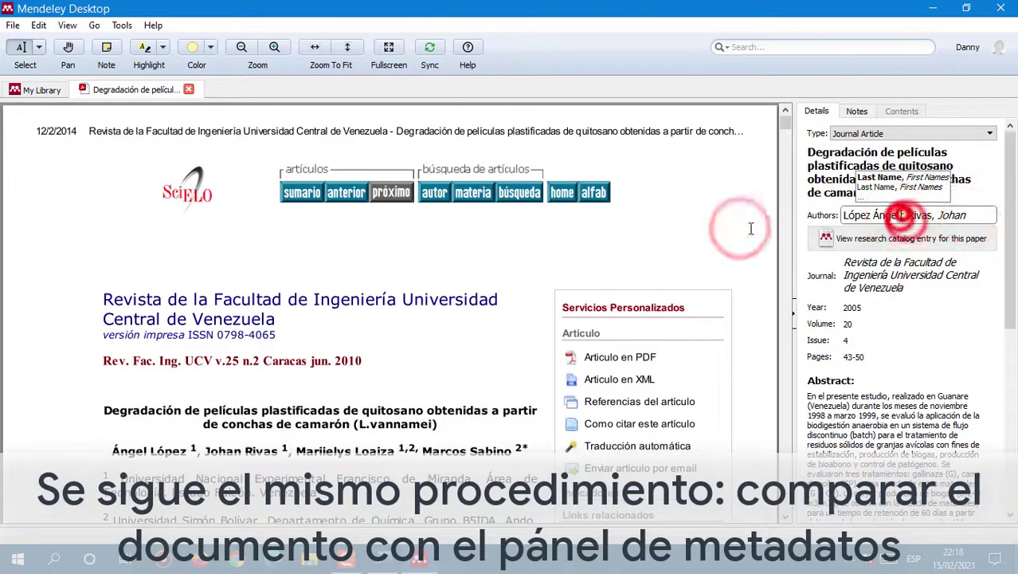
left_click(661, 214)
left_click(904, 221)
type("Ángel, López")
key("Return")
type("Rivas, Johan")
left_click(616, 253)
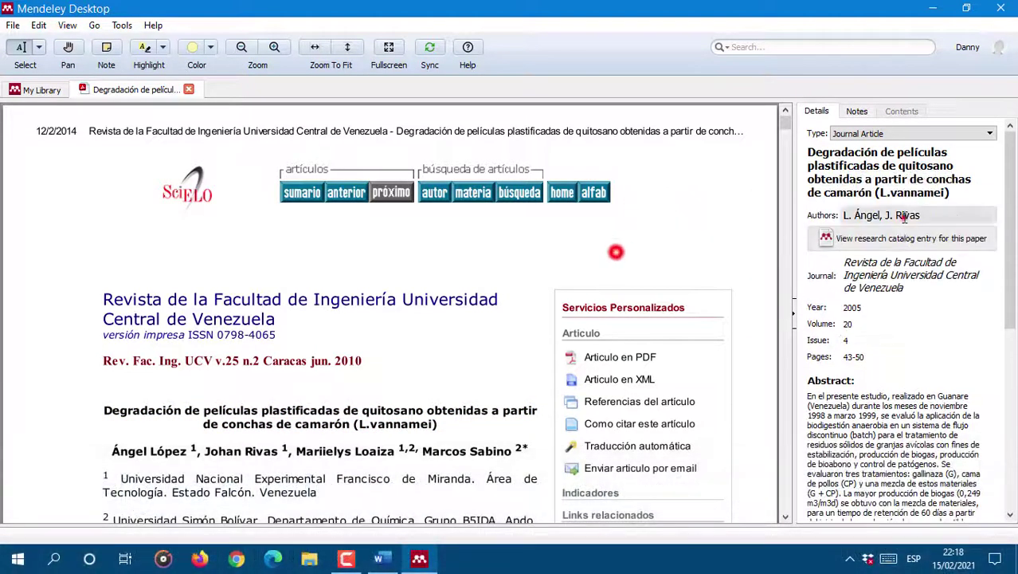
Step: Clear the authors list and re-enter all four byline authors, one per line
left_click(904, 219)
key("ctrl+a")
key("BackSpace")
left_click(914, 437)
left_click(348, 560)
left_click(913, 420)
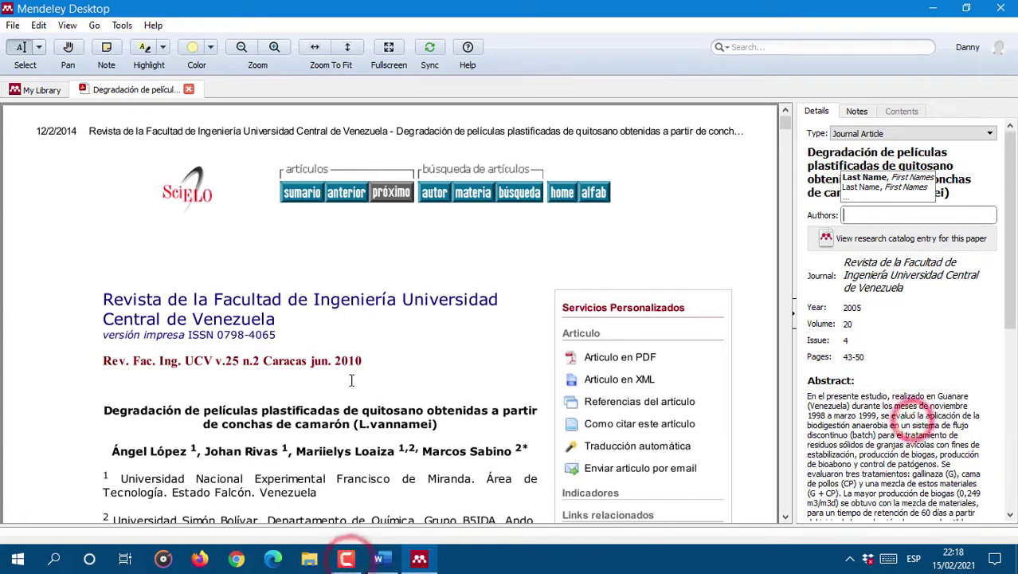
left_click(888, 217)
type("López, Angel")
key("Return")
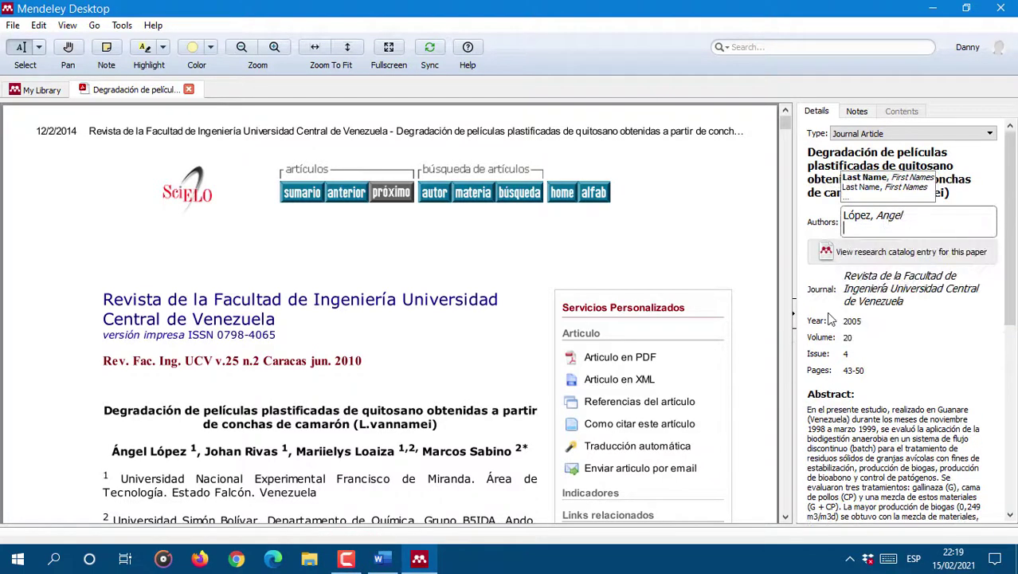
type("Rivas, Johan")
key("Return")
type("Loaiza, Marii")
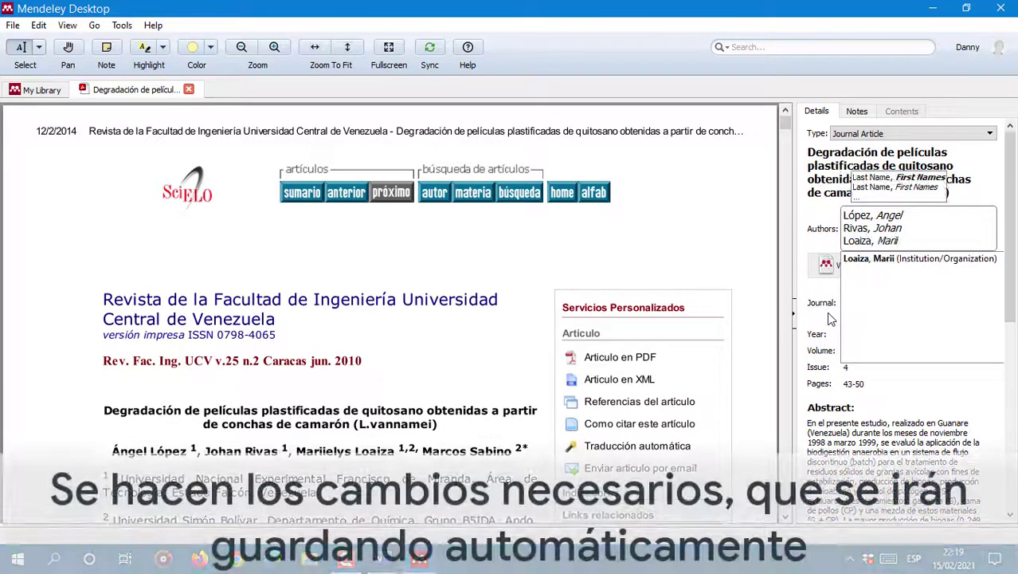
type("elys")
key("Return")
type("Sabino, Marcos")
left_click(696, 237)
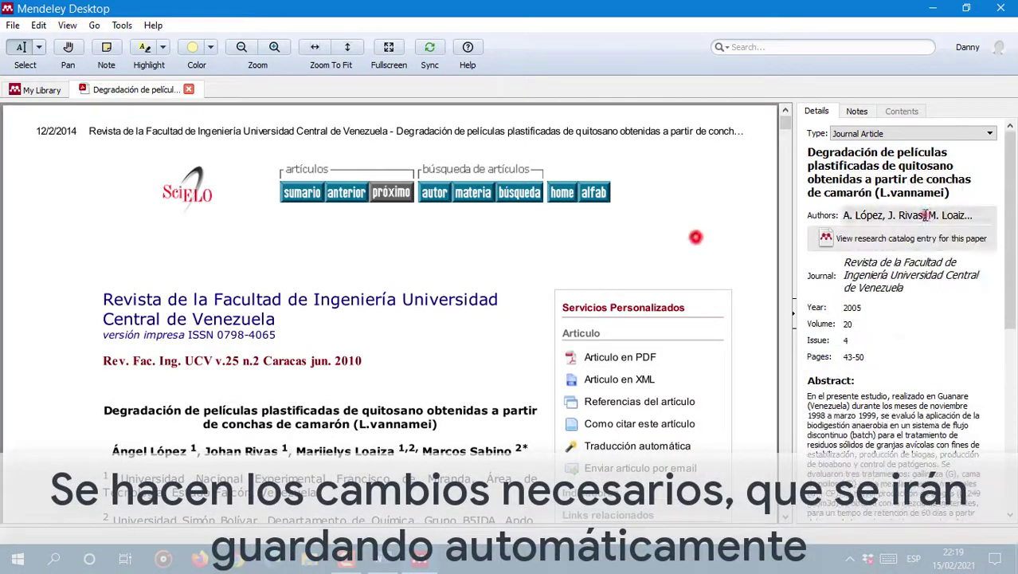
Step: Set the article to year 2010, volume 25, issue 2, pages 1-14
left_click(925, 215)
left_click(689, 246)
left_click_drag(916, 308, 555, 287)
type("2010")
left_click(894, 328)
left_click_drag(889, 321, 762, 340)
type("25")
left_click_drag(870, 341, 740, 335)
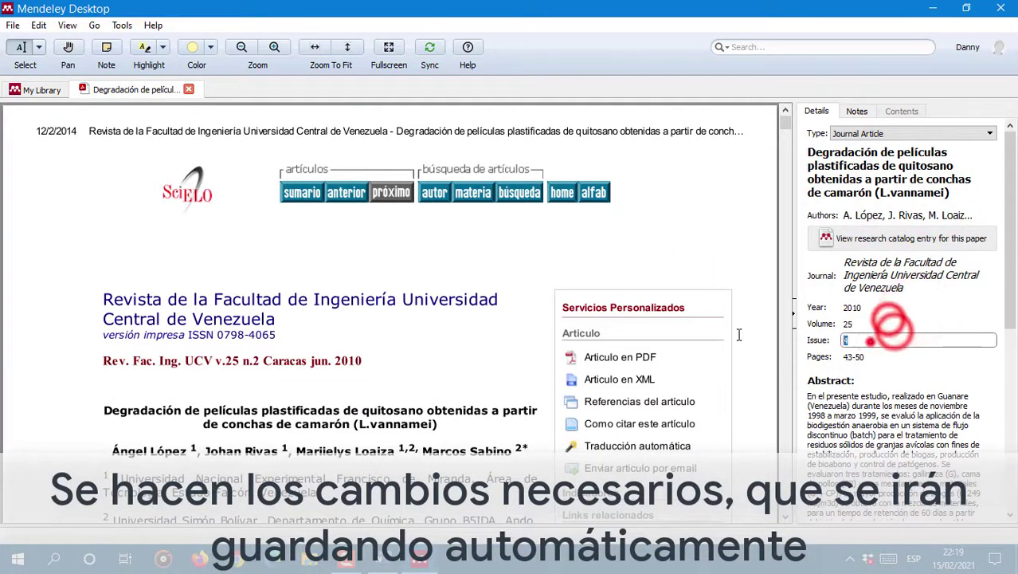
type("2")
scroll(558, 318, "down", 11)
left_click_drag(865, 357, 607, 350)
type("1-14")
scroll(596, 351, "up", 5)
Step: Copy the PDF's RESUMEN text and paste it over the old abstract
left_click_drag(106, 134, 802, 356)
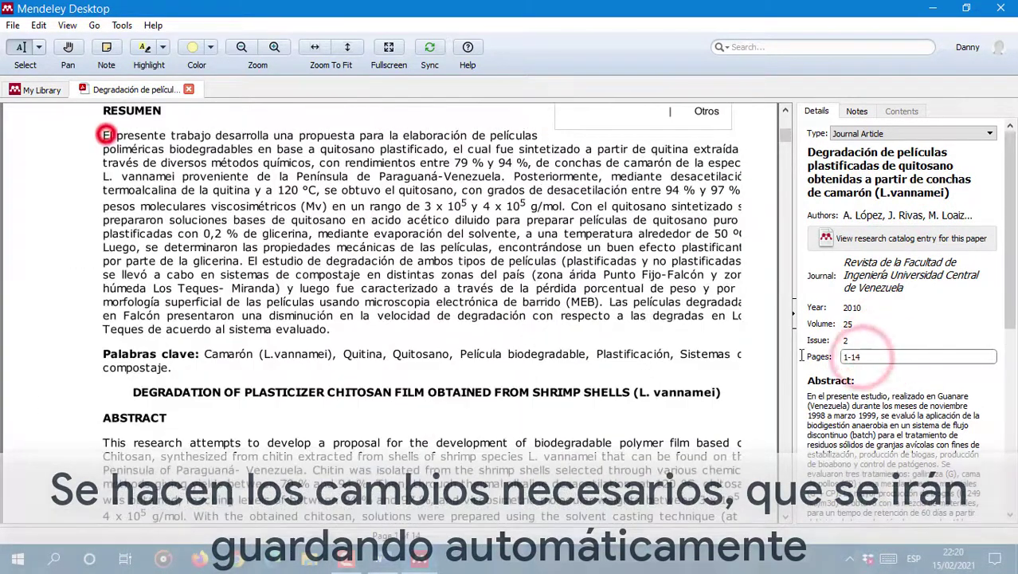
scroll(557, 319, "up", 2)
left_click(960, 421)
left_click(200, 245)
left_click_drag(106, 210, 319, 264)
scroll(953, 376, "down", 3)
left_click(954, 376)
left_click_drag(971, 393, 795, 226)
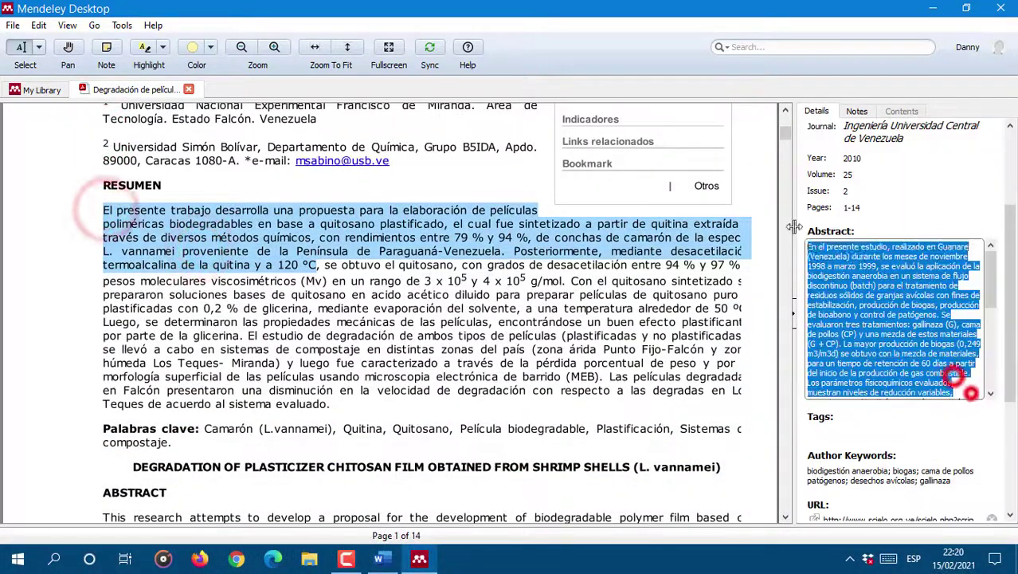
scroll(956, 375, "down", 8)
scroll(956, 375, "up", 5)
left_click_drag(995, 324, 995, 392)
left_click_drag(978, 399, 562, 114)
key("BackSpace")
key("ctrl+v")
Step: Replace the author keywords with quitosano and swap the old URL for the footer URL
left_click_drag(960, 433, 407, 348)
type("quit")
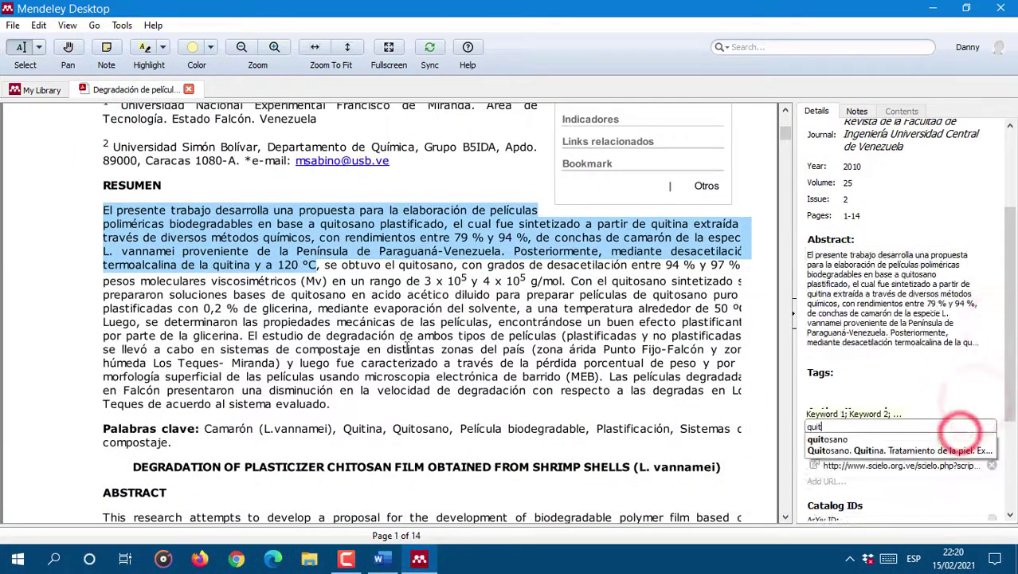
type("osano")
key("Return")
scroll(422, 358, "down", 5)
left_click_drag(409, 410, 140, 406)
left_click_drag(33, 408, 315, 412)
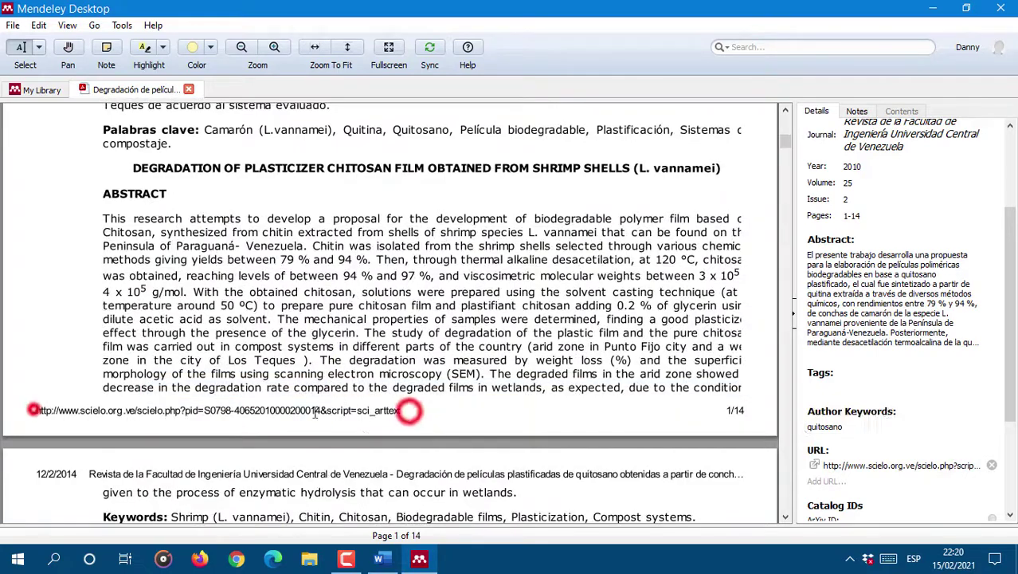
left_click(992, 464)
left_click(868, 459)
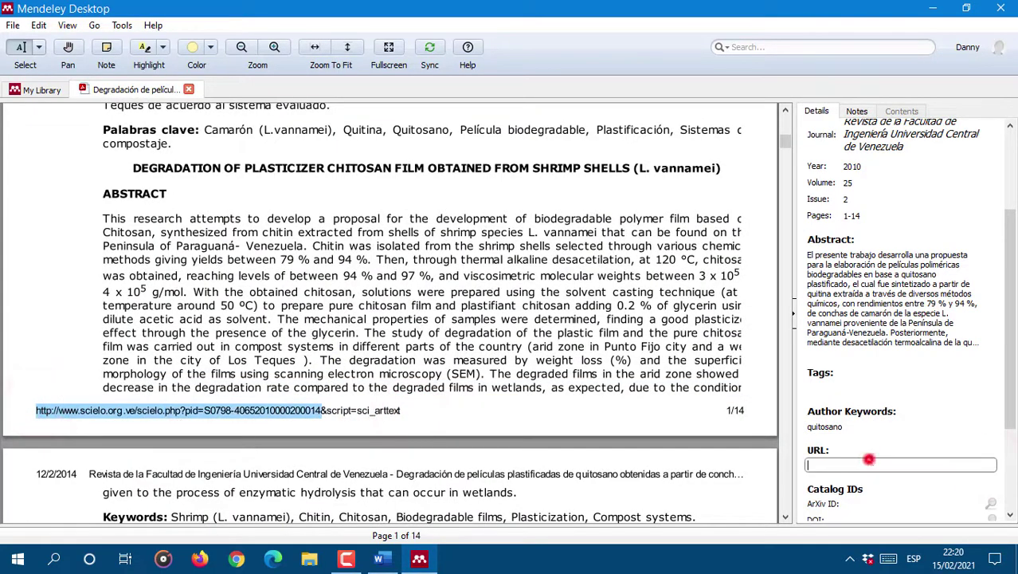
key("ctrl+v")
left_click_drag(1010, 382, 1009, 469)
left_click(874, 451)
scroll(234, 239, "up", 8)
Step: Open the PDF of the Japanese-titled 2018 Book entry from My Library
scroll(383, 271, "down", 9)
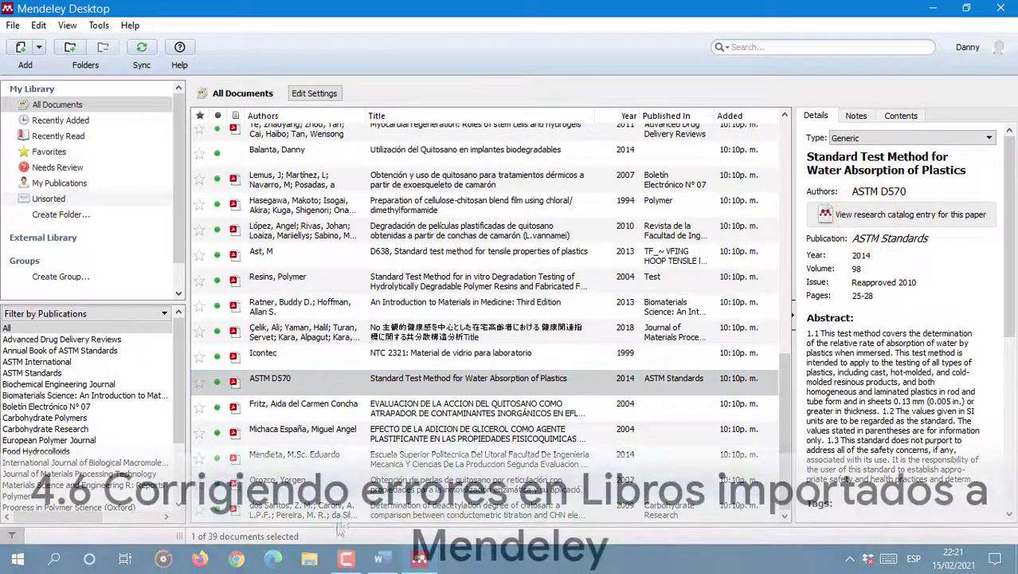
left_click(478, 507)
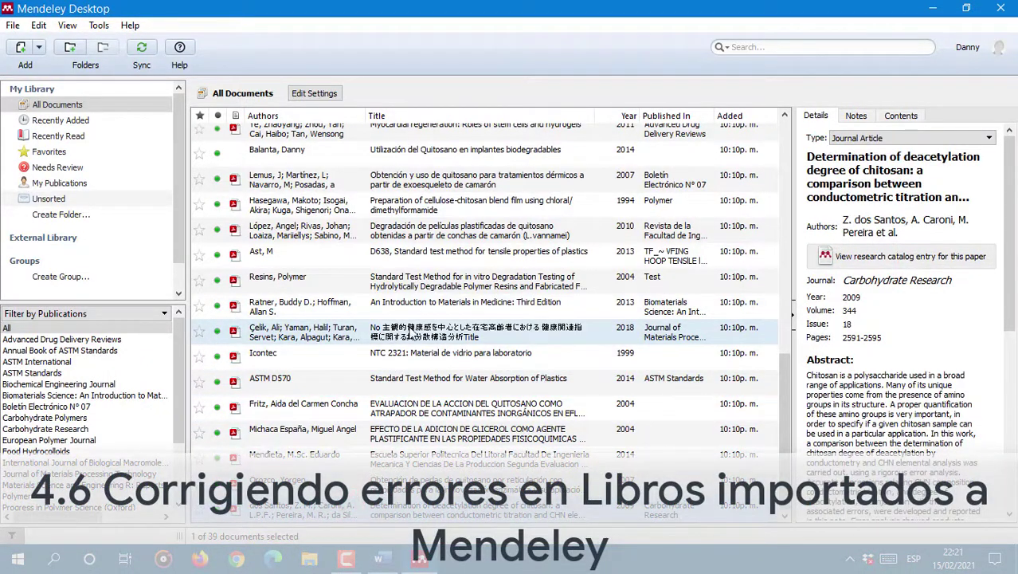
left_click(352, 331)
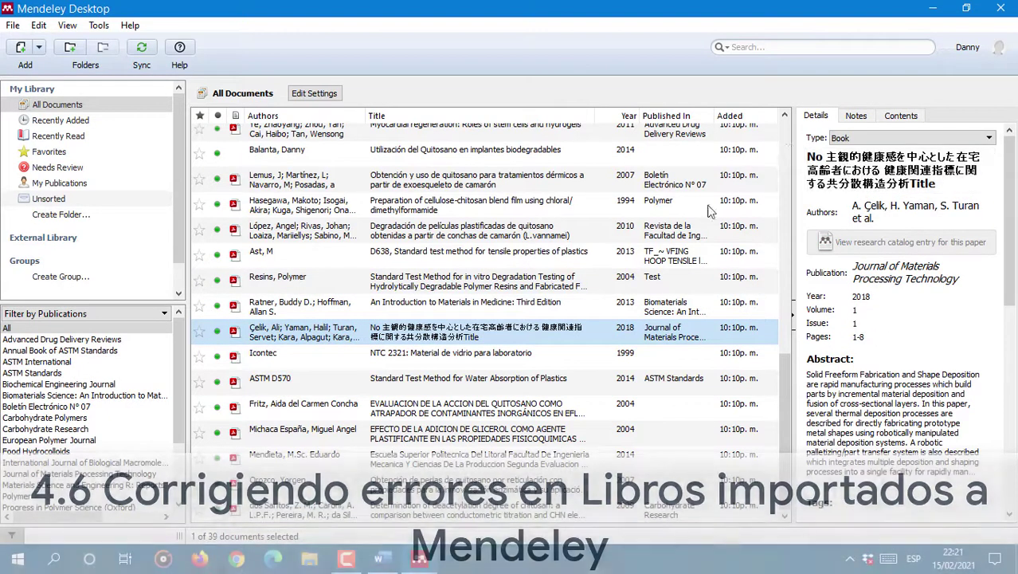
double_click(313, 336)
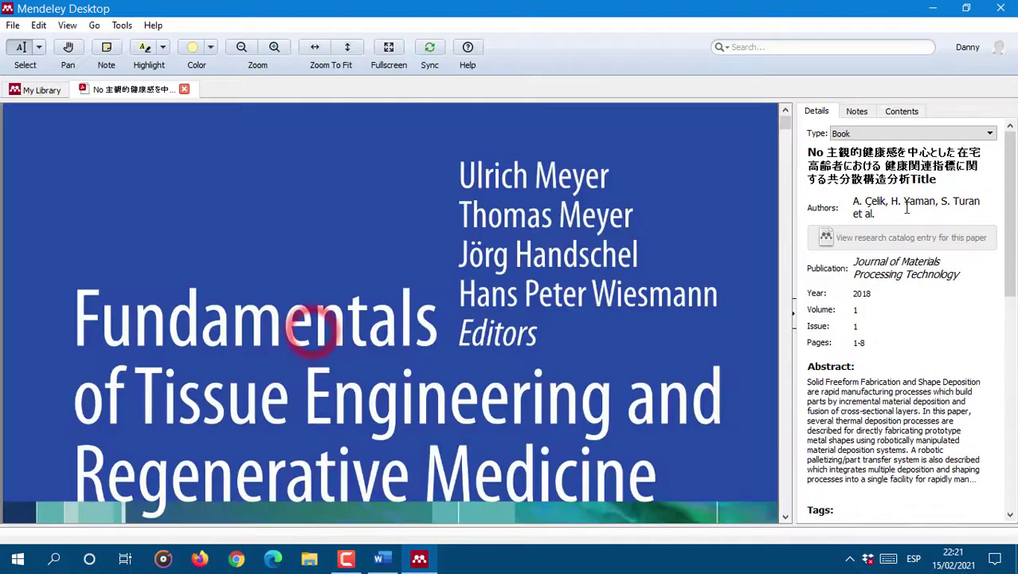
Step: Retitle the book 'Fundamentals of Tissue Engineering and Regenerative Medicine'
scroll(627, 246, "down", 1)
scroll(628, 245, "up", 1)
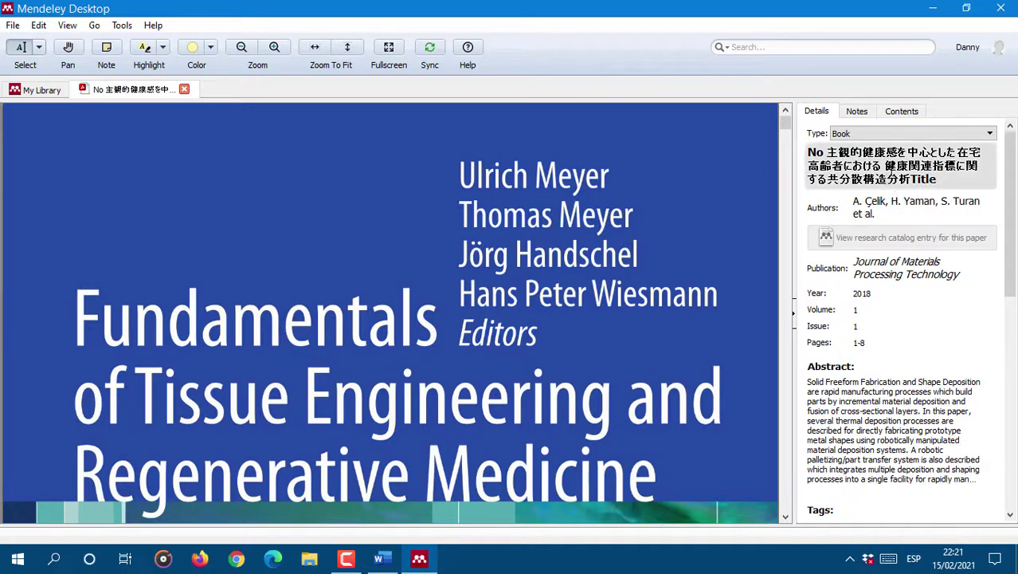
triple_click(932, 171)
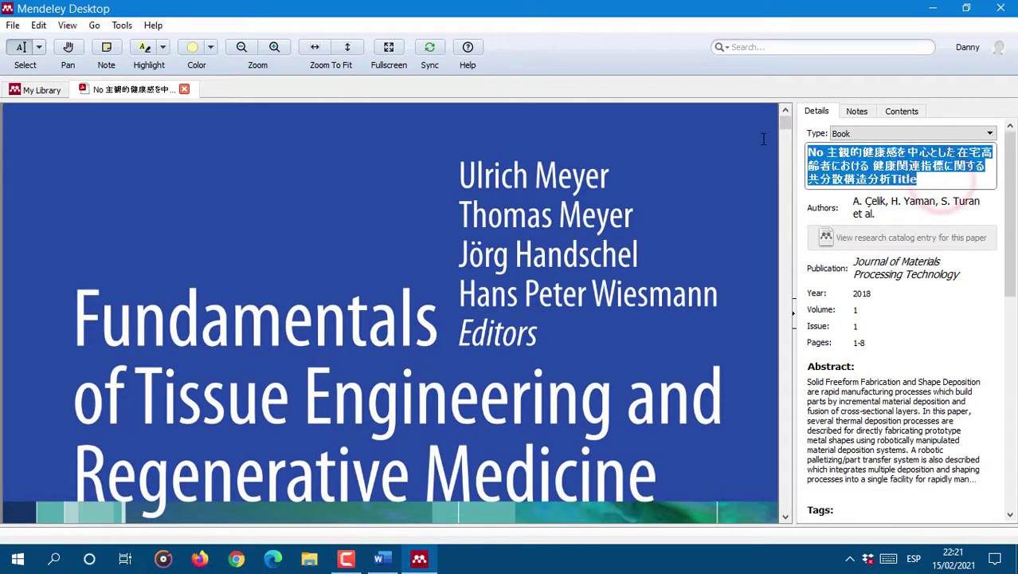
key("BackSpace")
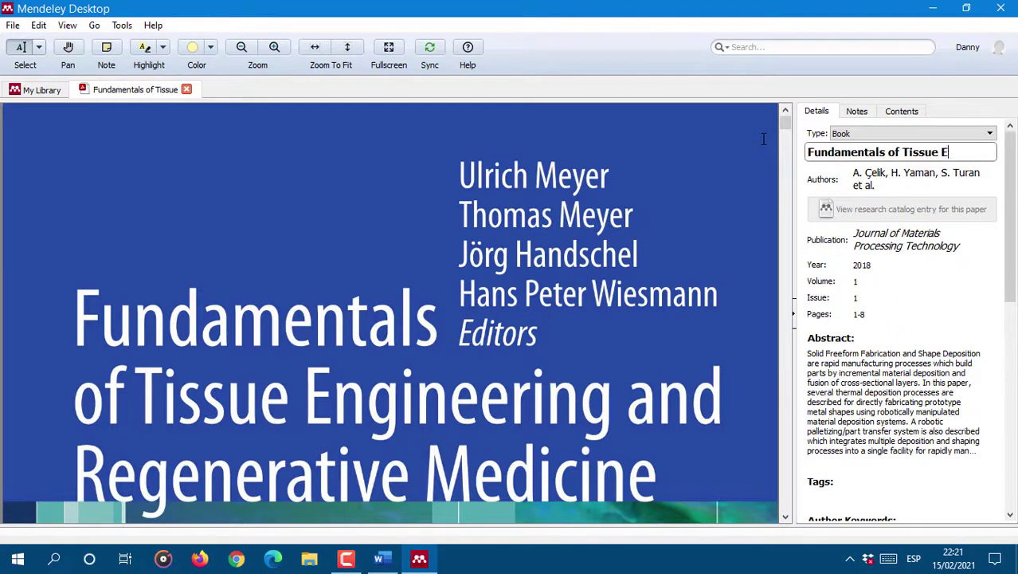
type("Fundamentals of Tissue Engineering and Regenerati")
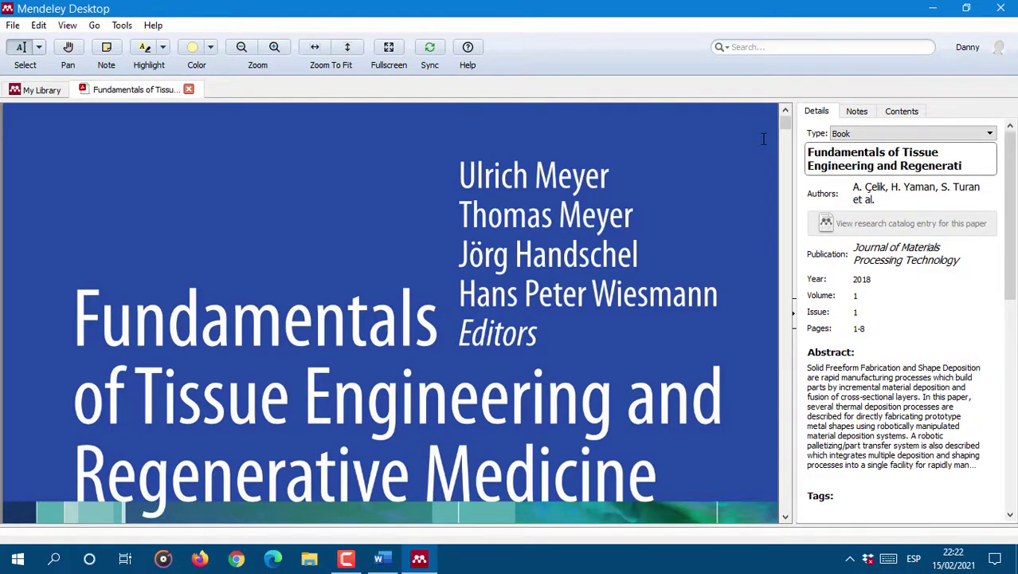
type("ve Medicine")
Step: Replace the long wrong author list with the two editors from the title page
left_click(894, 222)
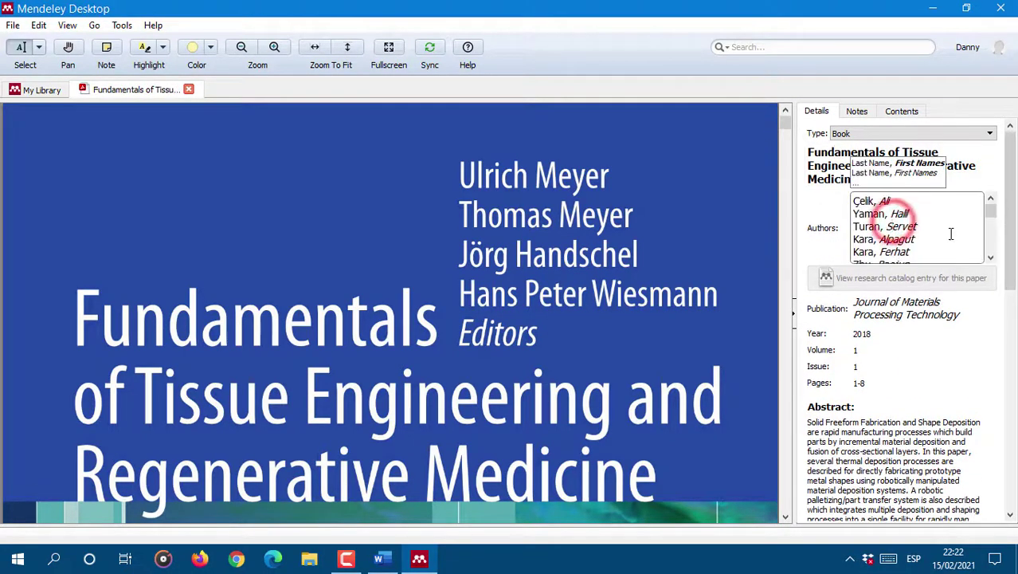
scroll(949, 234, "down", 4)
scroll(581, 248, "down", 8)
scroll(581, 248, "down", 3)
scroll(933, 252, "down", 5)
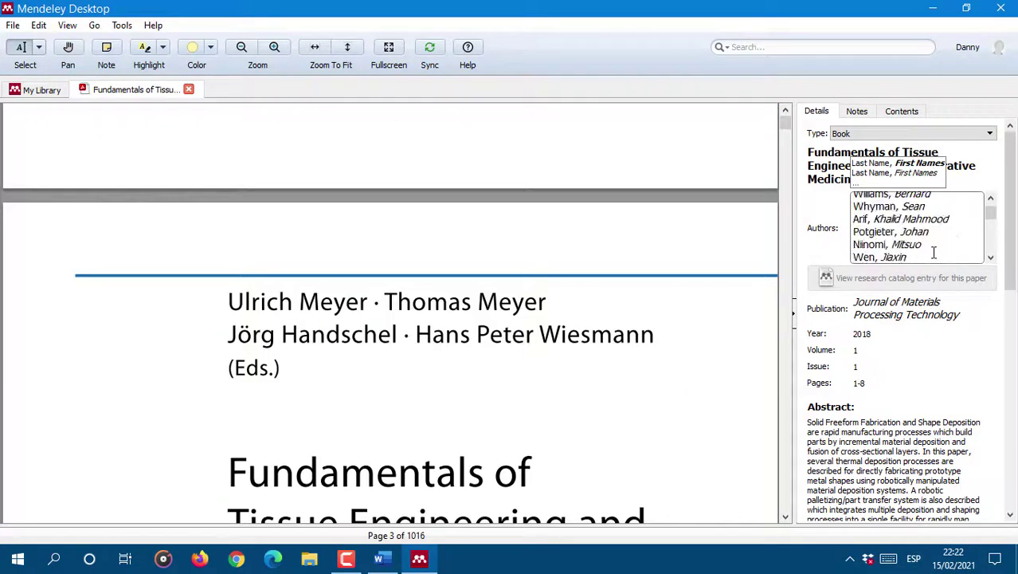
left_click_drag(991, 216, 991, 259)
left_click_drag(931, 258, 777, 8)
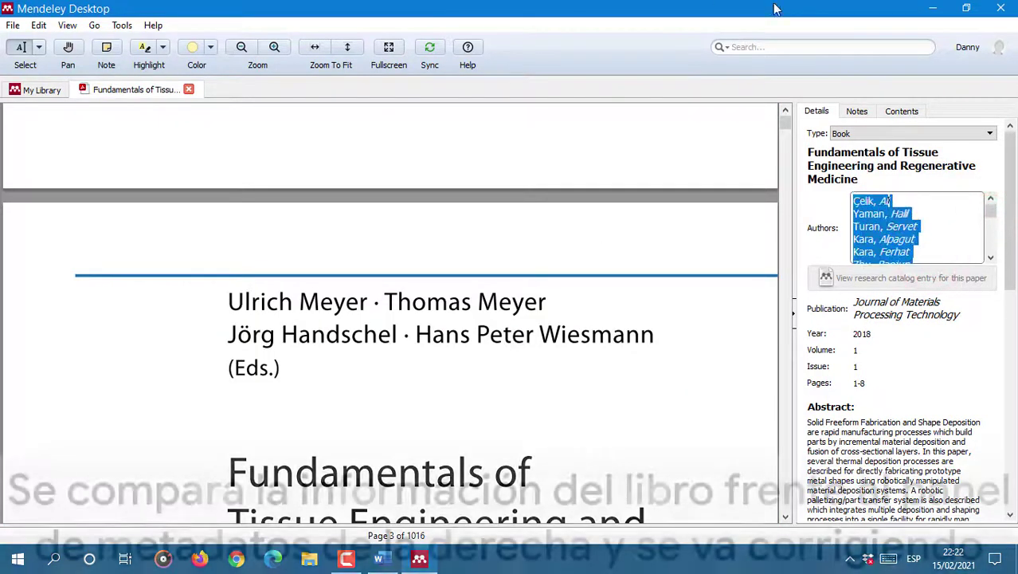
key("Delete")
type("Meyer, Thomas")
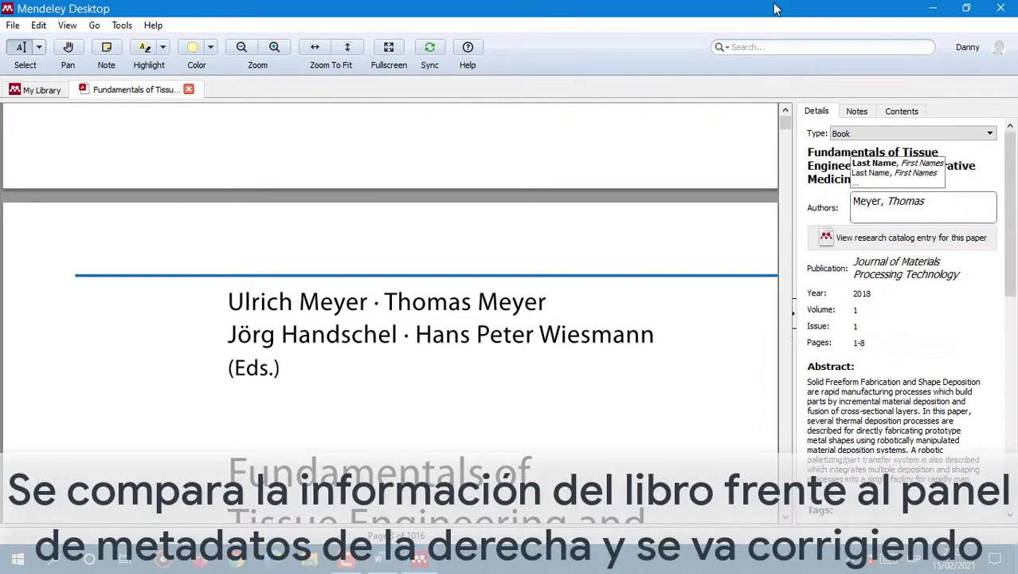
key("Return")
type("Meyer, Ulrich")
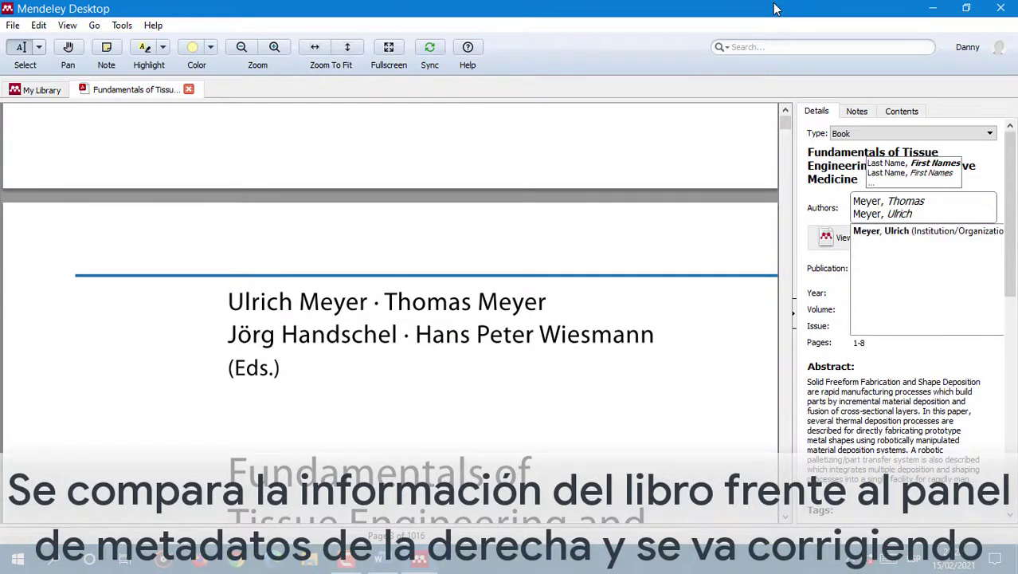
key("Tab")
scroll(528, 320, "down", 4)
scroll(527, 321, "up", 15)
left_click(923, 284)
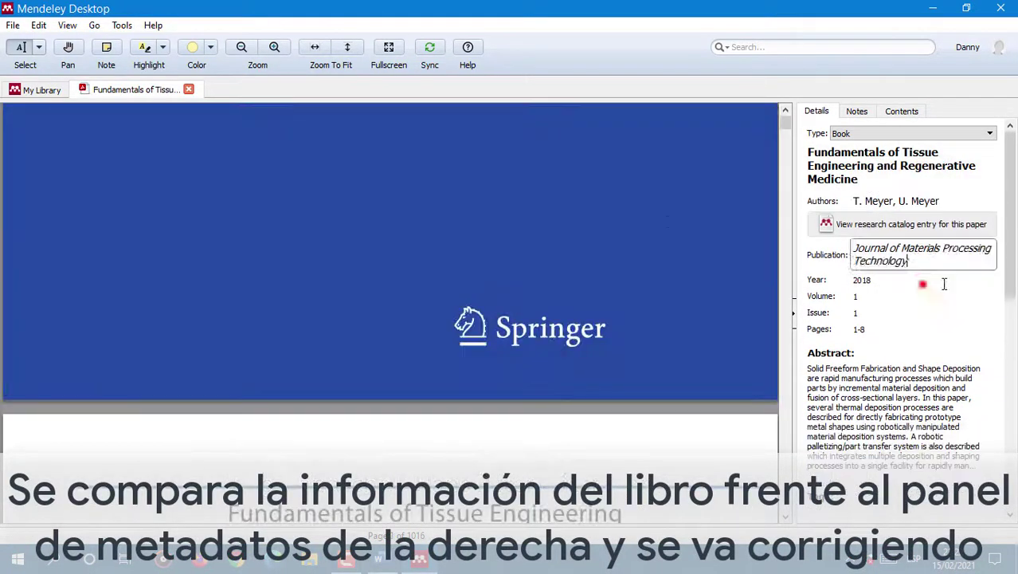
Step: Enter Springer as the publication name and delete all the wrong author keywords
left_click_drag(971, 264, 671, 221)
type("Springer")
left_click(936, 277)
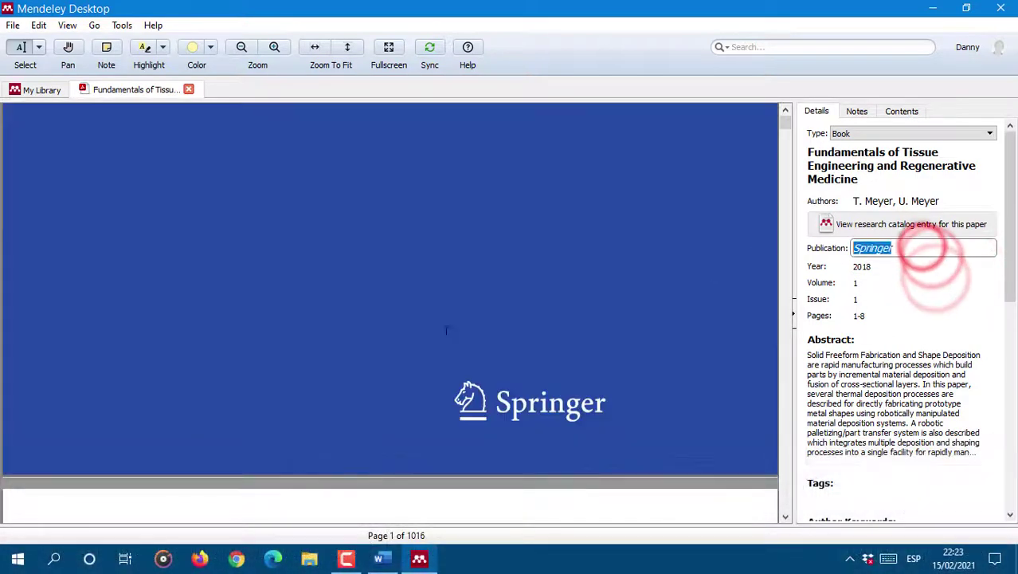
scroll(445, 328, "down", 5)
left_click(984, 439)
left_click(959, 462)
scroll(943, 457, "down", 15)
left_click_drag(992, 445, 992, 468)
left_click_drag(961, 474, 566, 329)
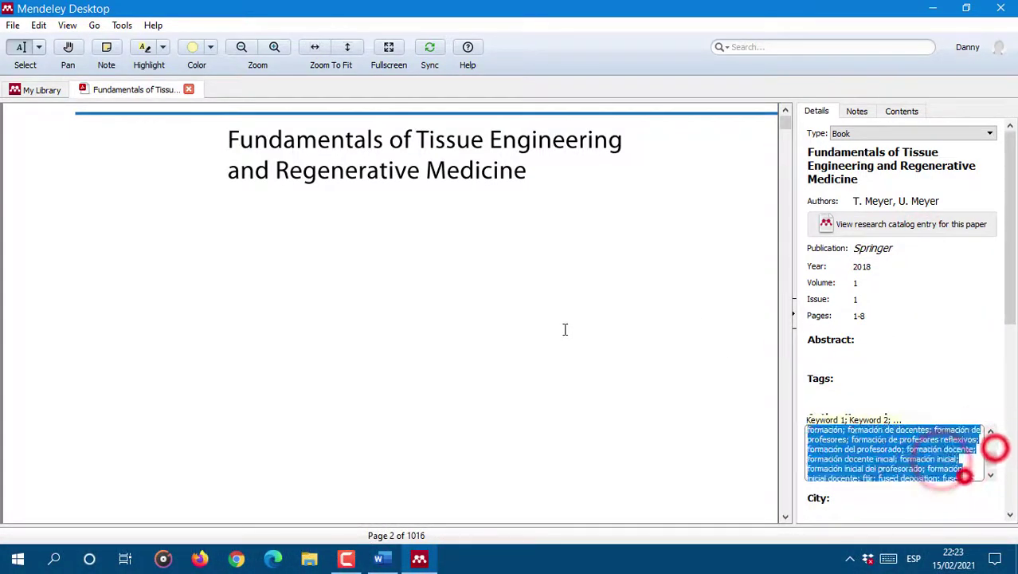
key("Delete")
left_click_drag(963, 472, 642, 313)
key("Delete")
scroll(558, 302, "down", 20)
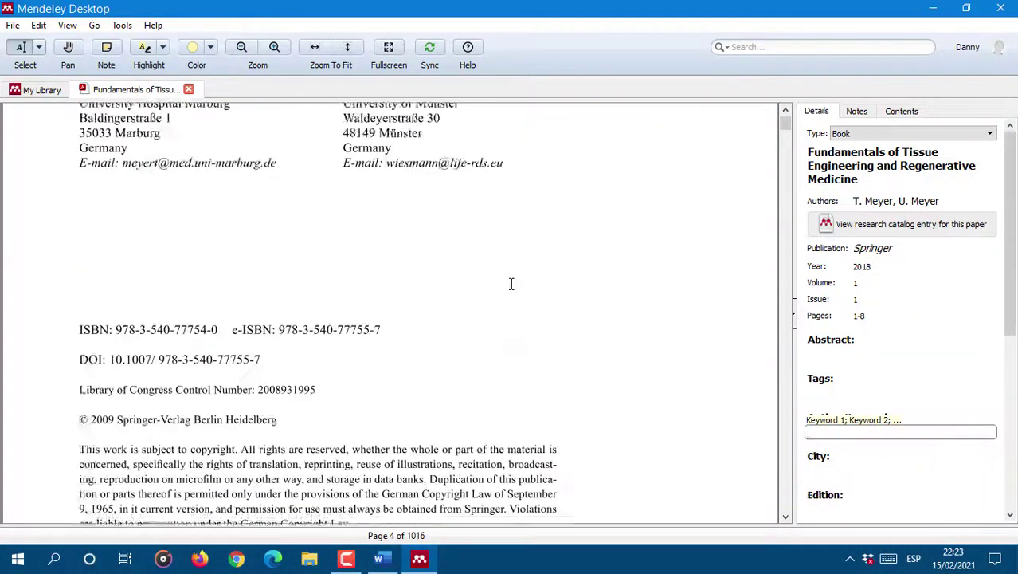
scroll(370, 322, "down", 3)
Step: Set city Leipzig and publisher Springer, and clear the Springer journal name
left_click(871, 471)
type("Leipzig")
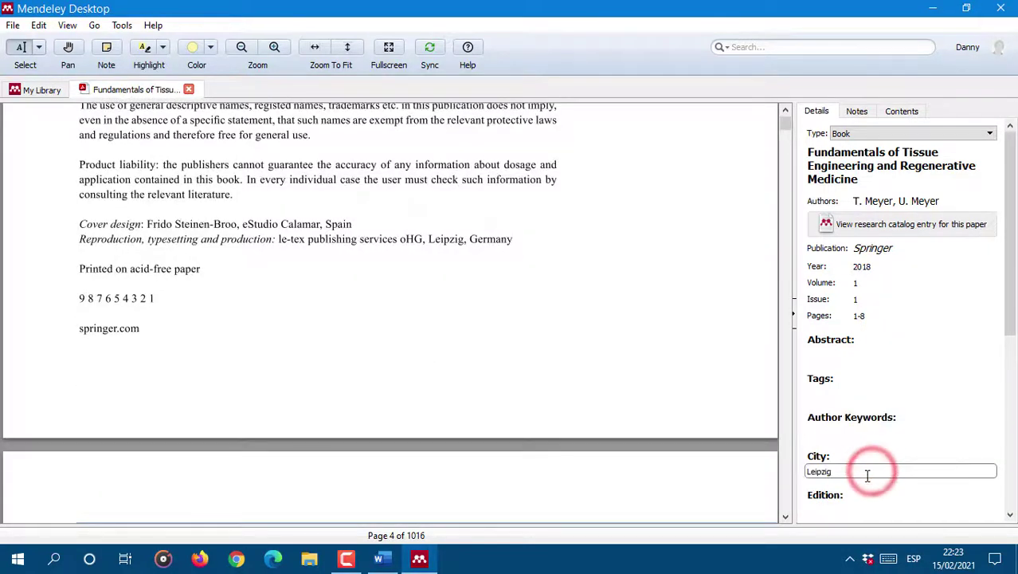
scroll(867, 471, "down", 2)
left_click(854, 439)
type("Springer")
scroll(857, 286, "up", 2)
left_click_drag(901, 245, 506, 180)
key("BackSpace")
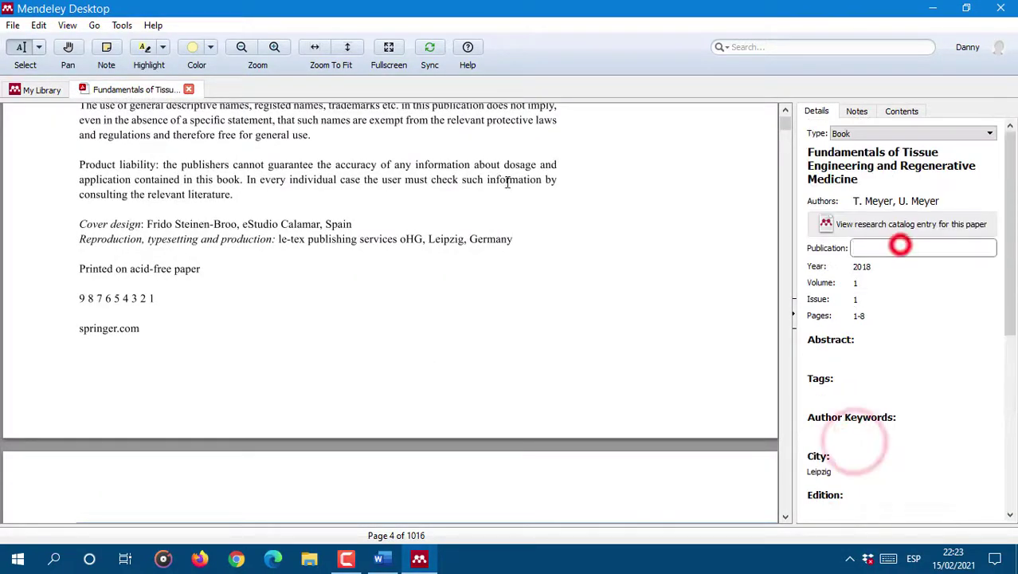
Step: Set pages to 1016, erase volume and issue, and set year 2009
left_click(909, 311)
left_click_drag(914, 321, 405, 318)
type("1016")
left_click_drag(869, 286, 828, 286)
key("BackSpace")
left_click_drag(943, 295, 772, 305)
key("BackSpace")
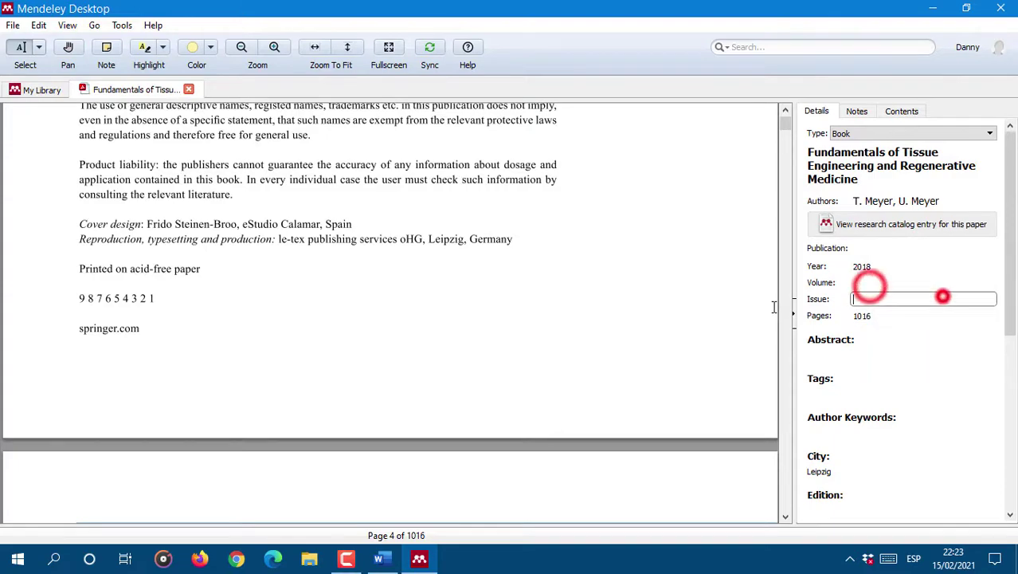
scroll(576, 280, "up", 6)
left_click(939, 258)
left_click_drag(923, 269, 804, 269)
type("2009")
scroll(916, 375, "down", 5)
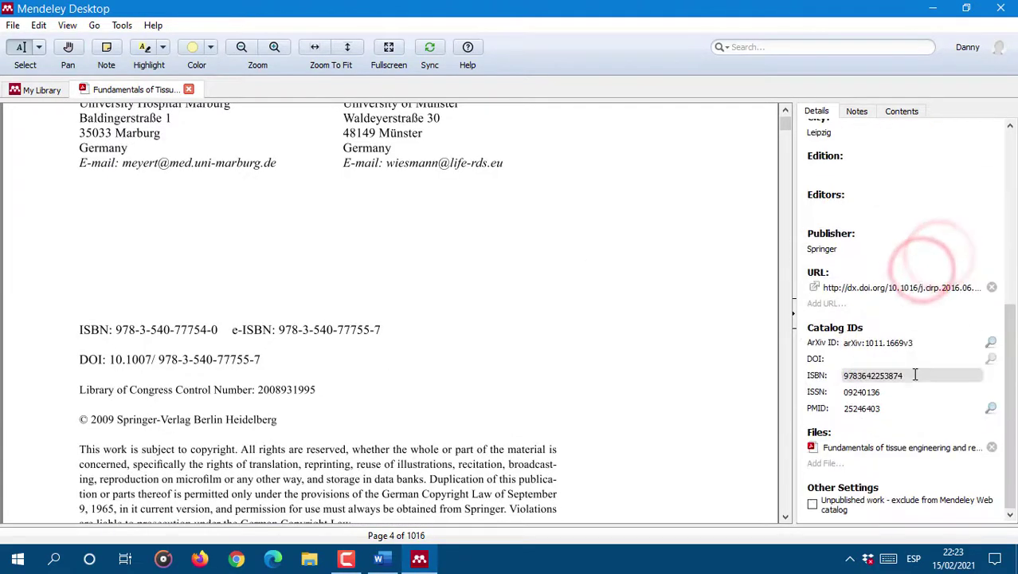
scroll(512, 200, "up", 8)
scroll(512, 201, "up", 5)
scroll(319, 239, "down", 10)
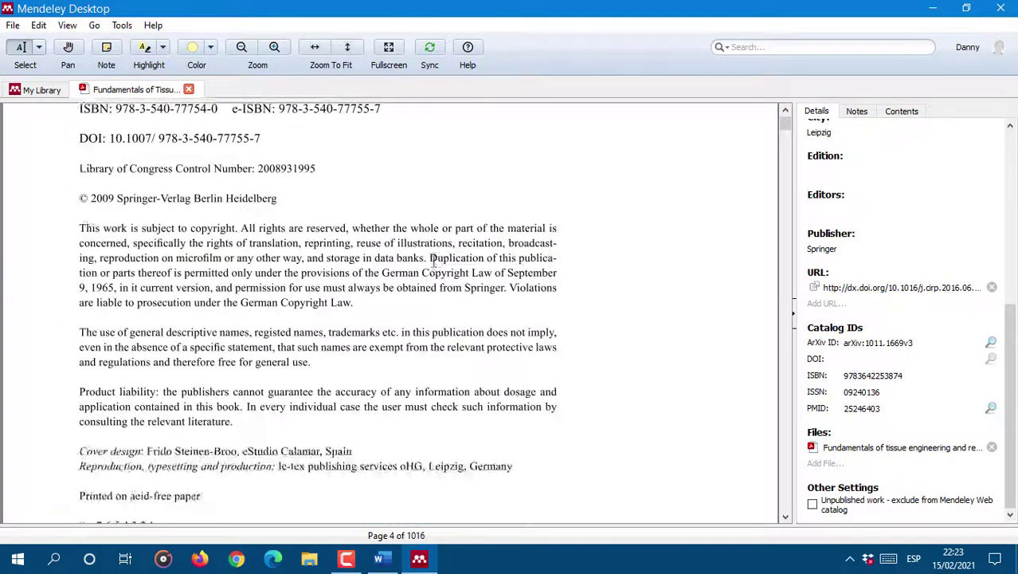
left_click_drag(116, 183, 217, 183)
key("ctrl+c")
left_click(928, 375)
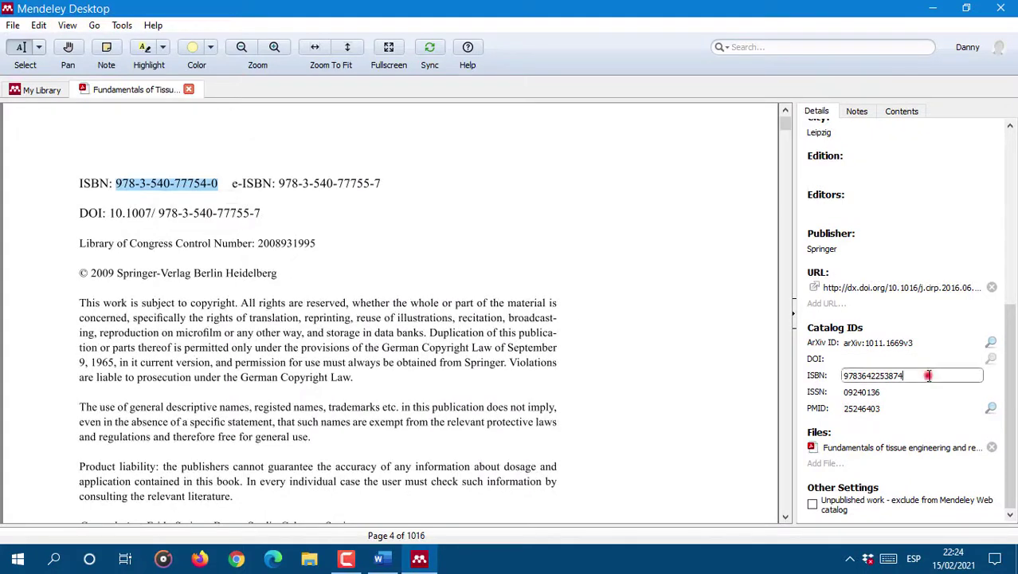
key("ctrl+v")
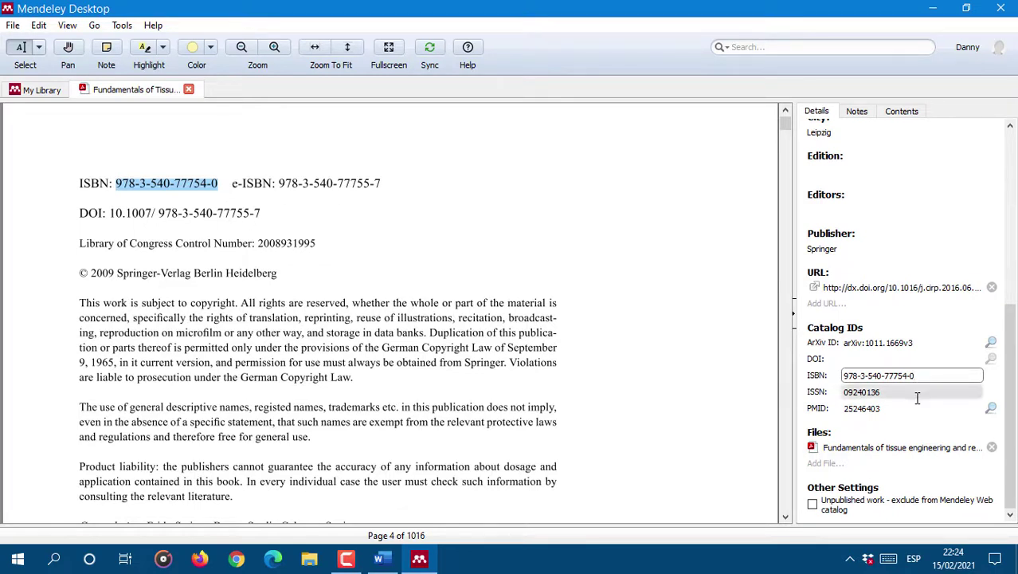
left_click(265, 213)
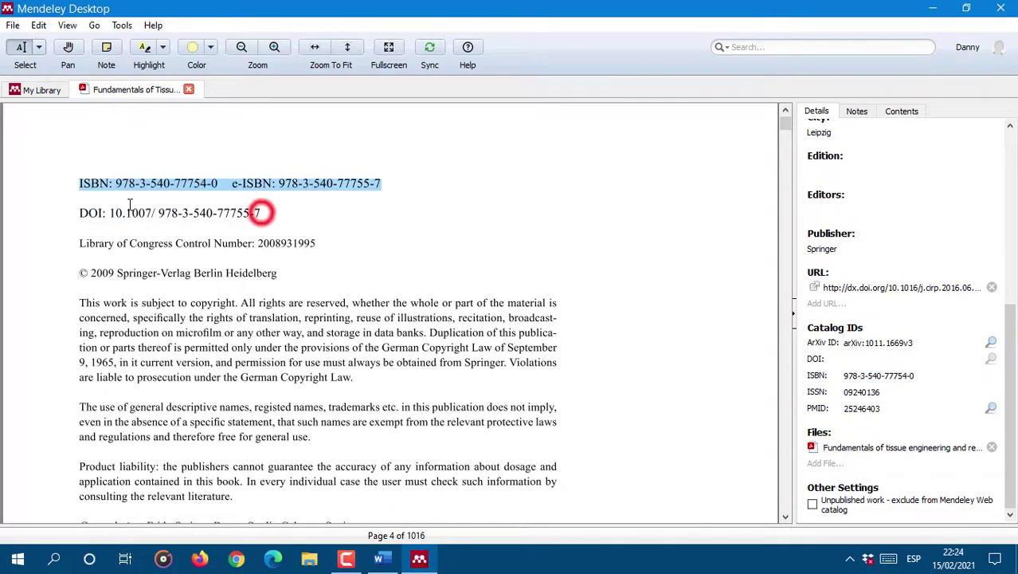
left_click_drag(109, 212, 260, 213)
key("ctrl+c")
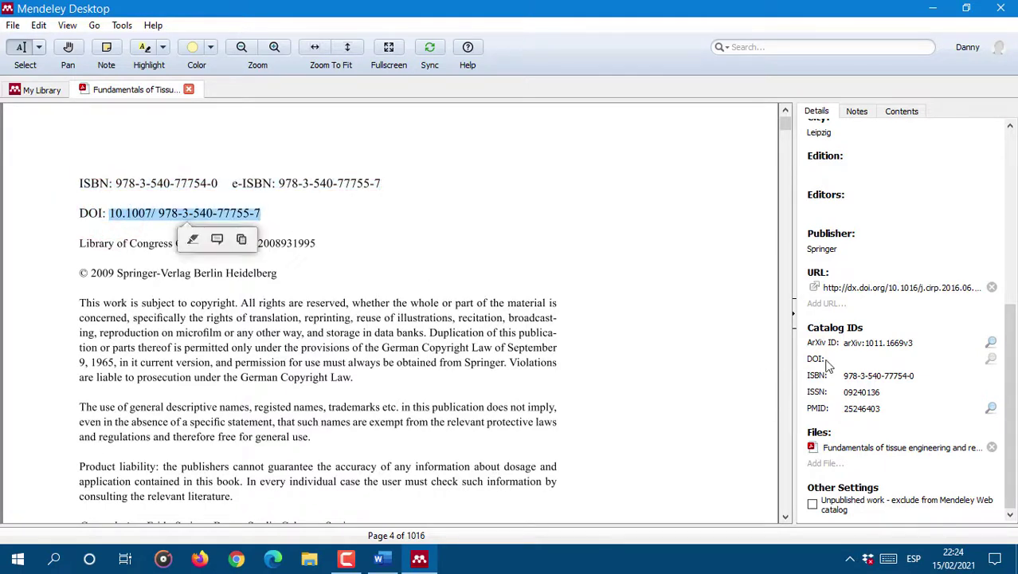
left_click(871, 359)
key("ctrl+v")
left_click(917, 389)
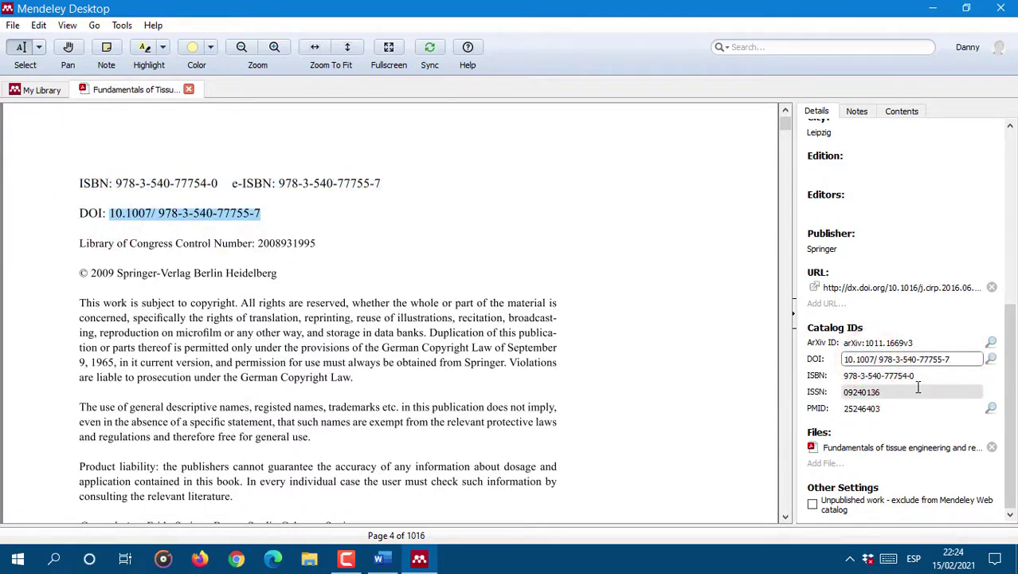
left_click(999, 370)
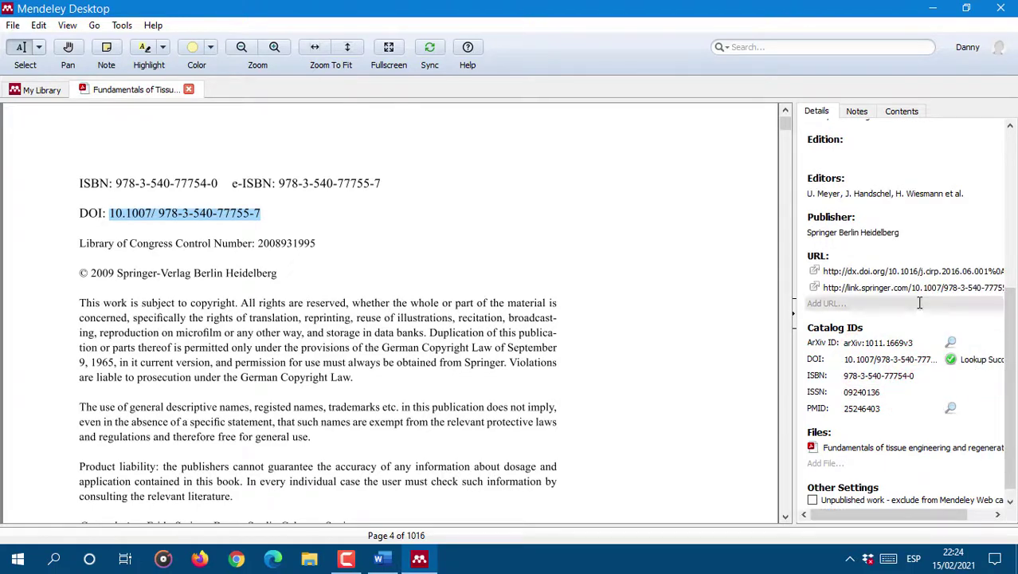
Step: Widen the Details pane to review the looked-up editors, publisher and city
scroll(916, 199, "down", 5)
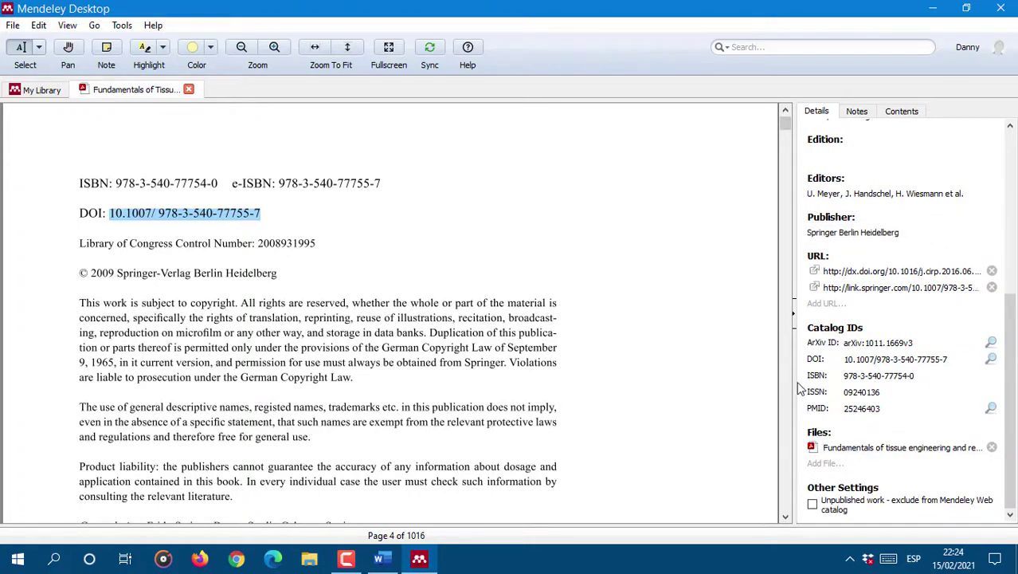
left_click_drag(795, 384, 695, 365)
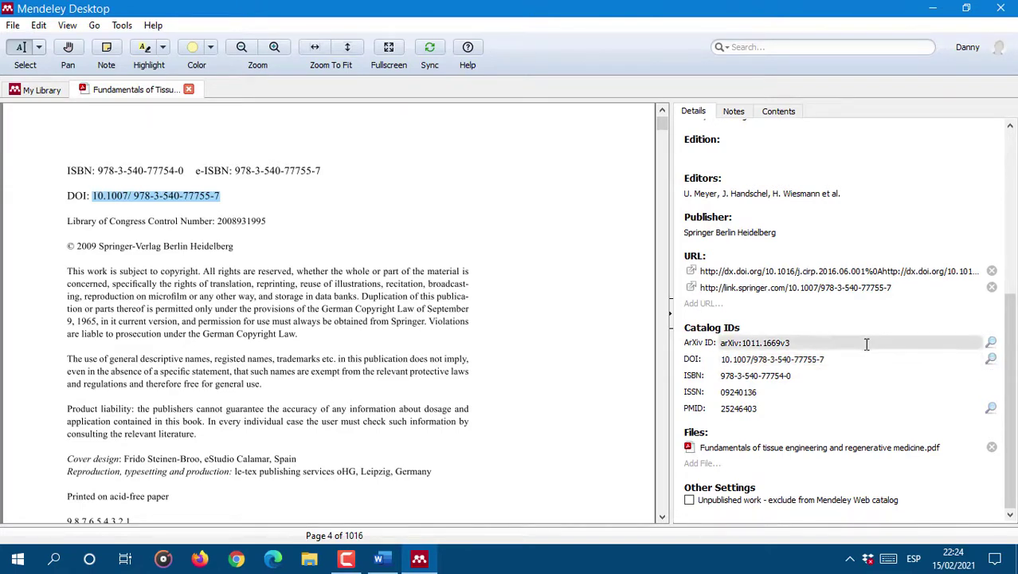
scroll(871, 281, "up", 5)
scroll(868, 281, "up", 2)
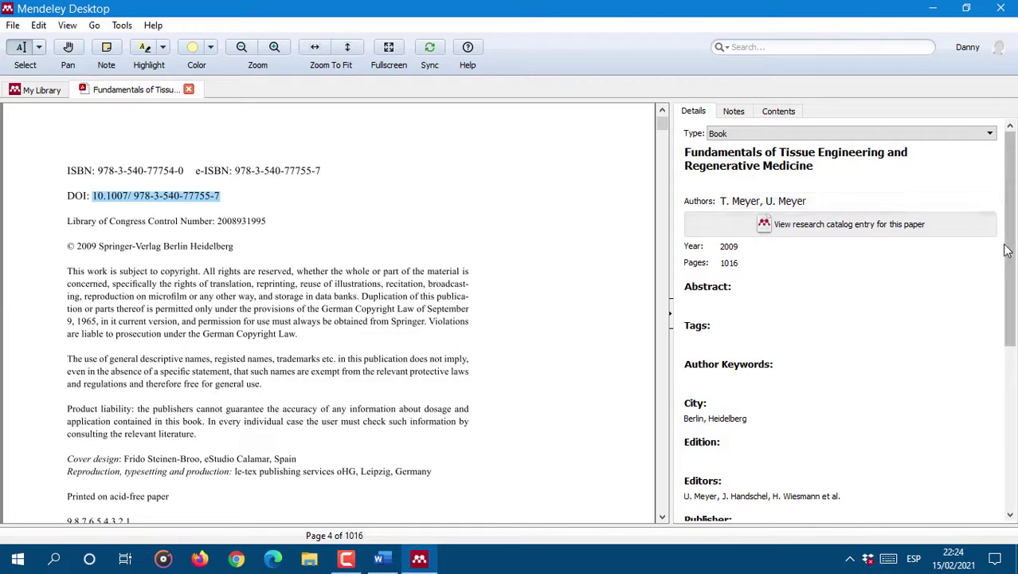
scroll(1011, 240, "down", 4)
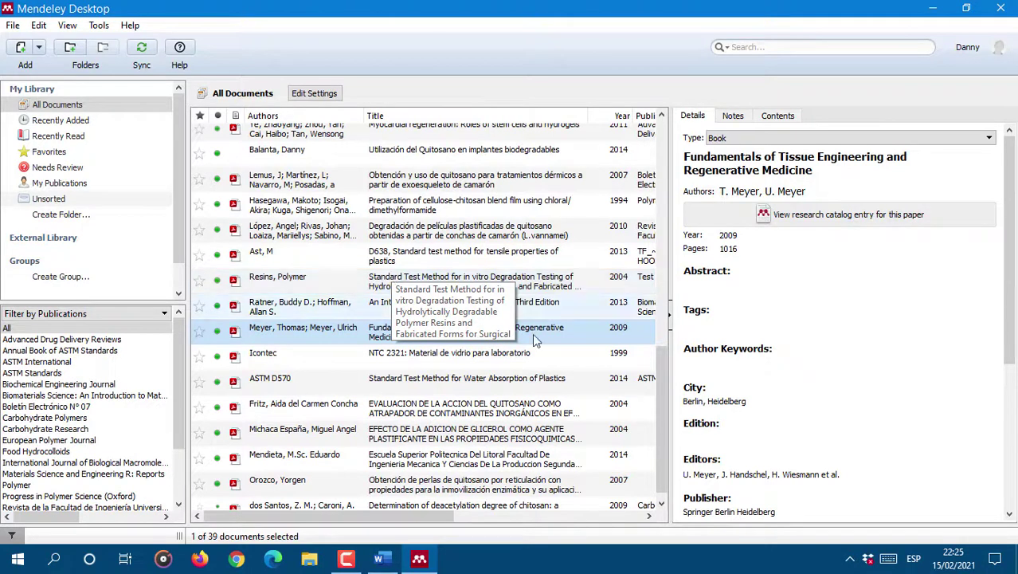
Step: Collapse the Details pane so the 39-document library list fills the width
left_click_drag(672, 241, 968, 249)
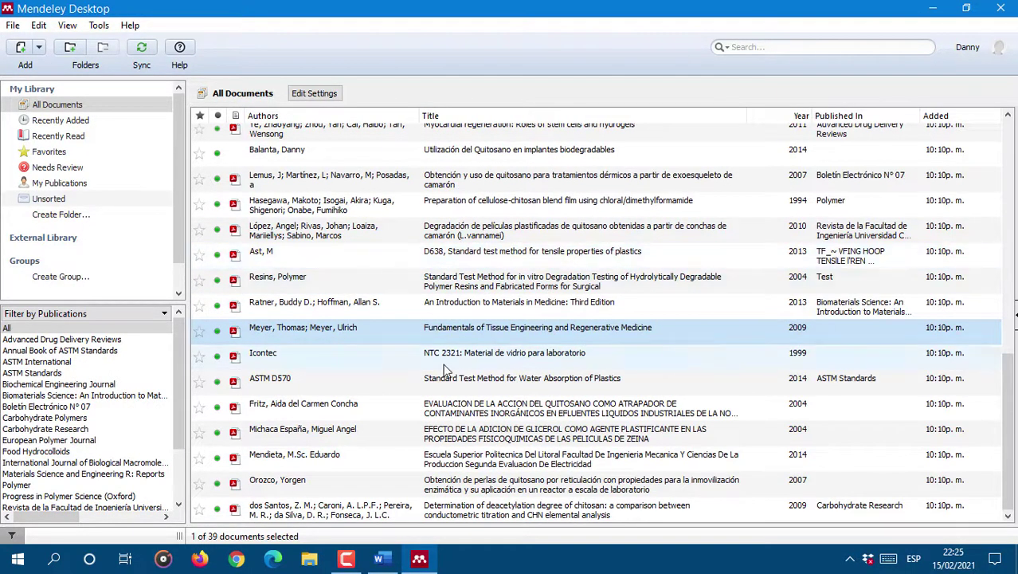
Step: Bring up the Citation Style choices from the View menu
left_click(345, 559)
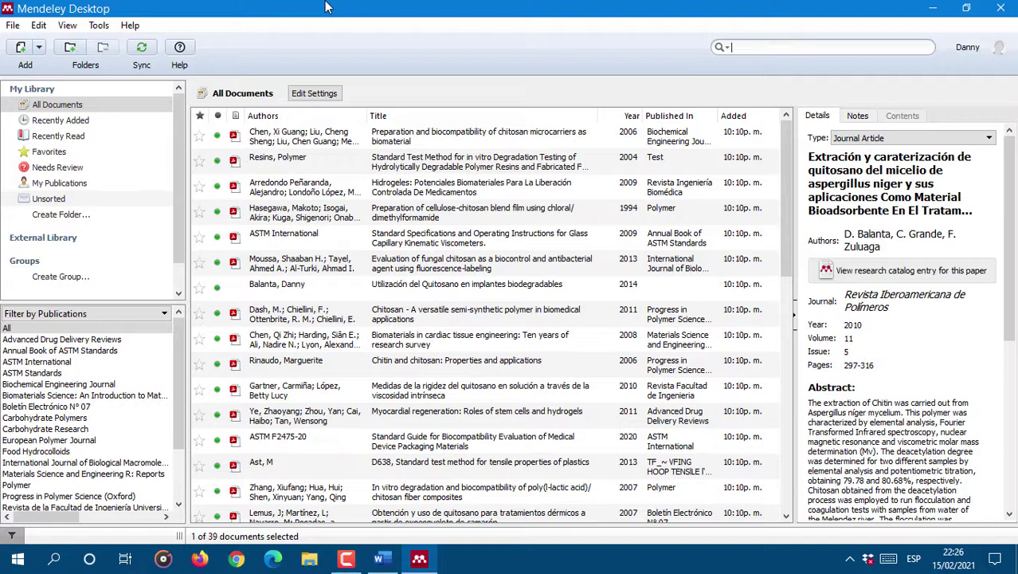
left_click(67, 24)
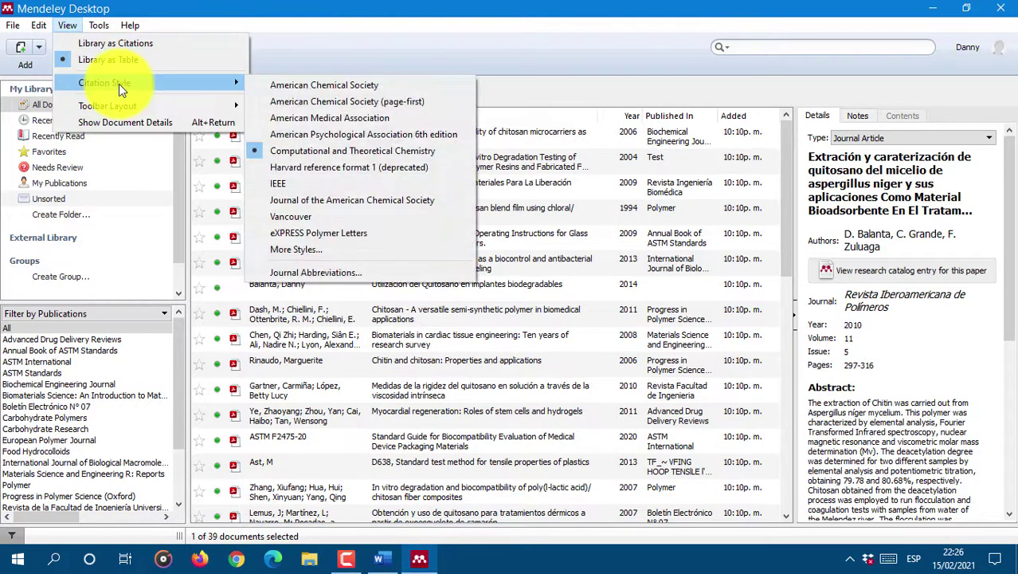
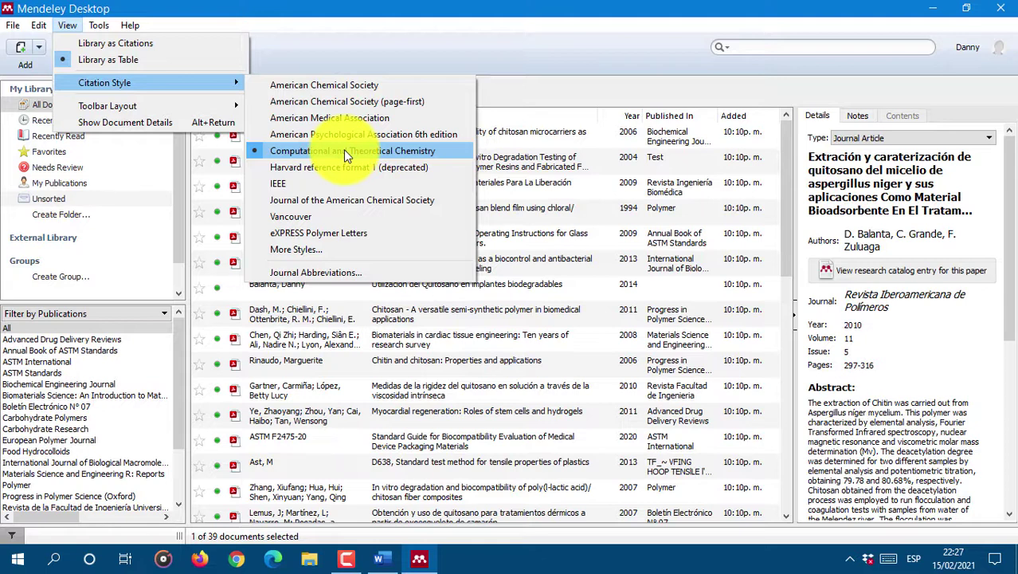
Step: Pick American Chemical Society as the citation style, then bring the Citation Style submenu back up
left_click(344, 88)
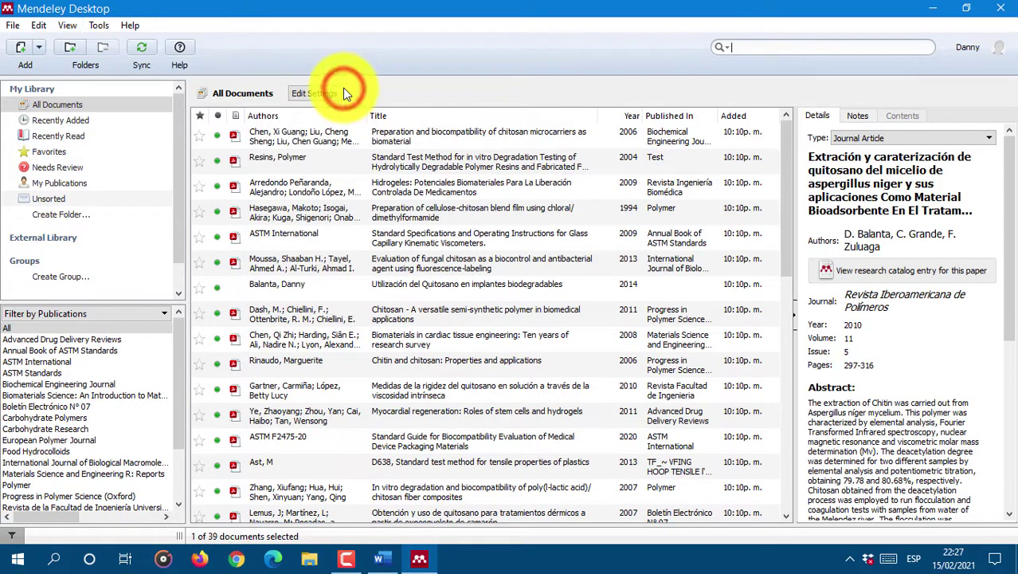
left_click(62, 25)
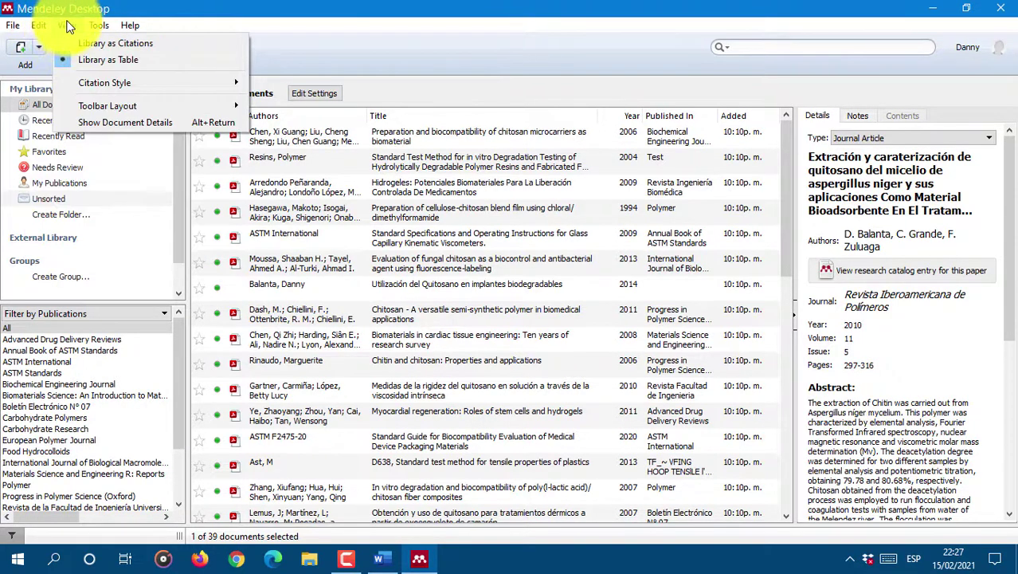
mouse_move(109, 84)
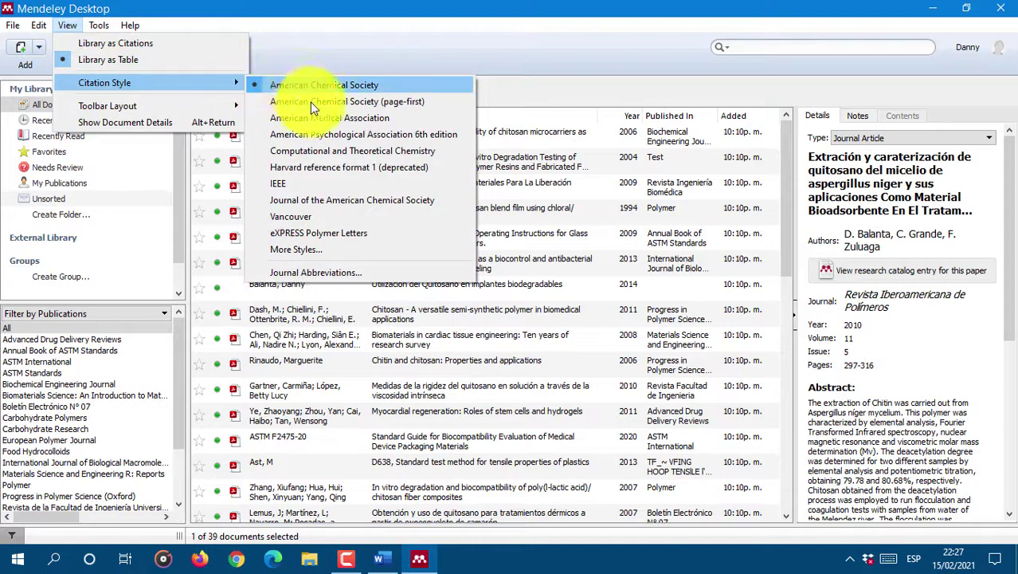
Step: In the citation style manager, apply American Chemical Society (with titles), then plain American Chemical Society
left_click(303, 253)
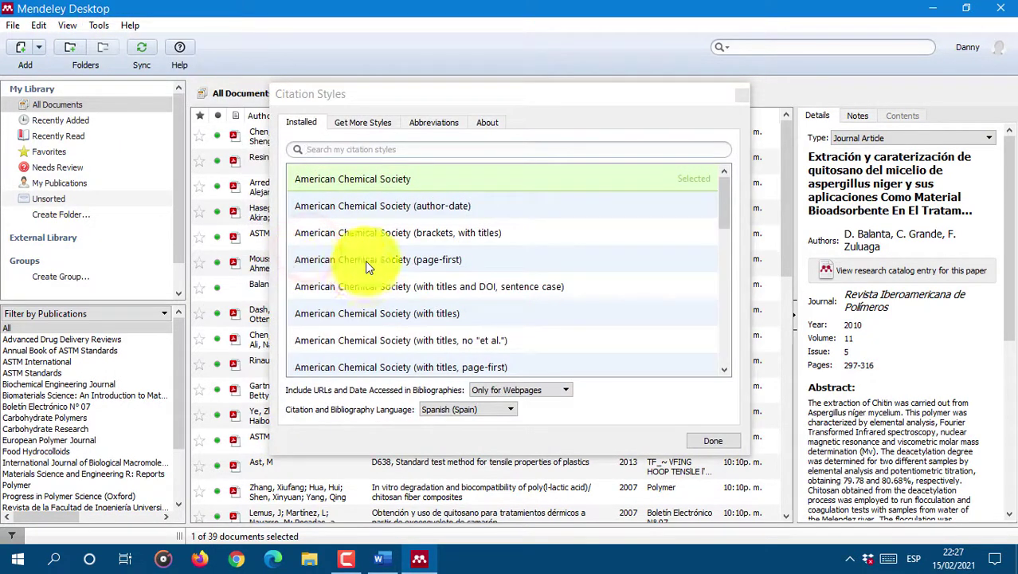
left_click(365, 146)
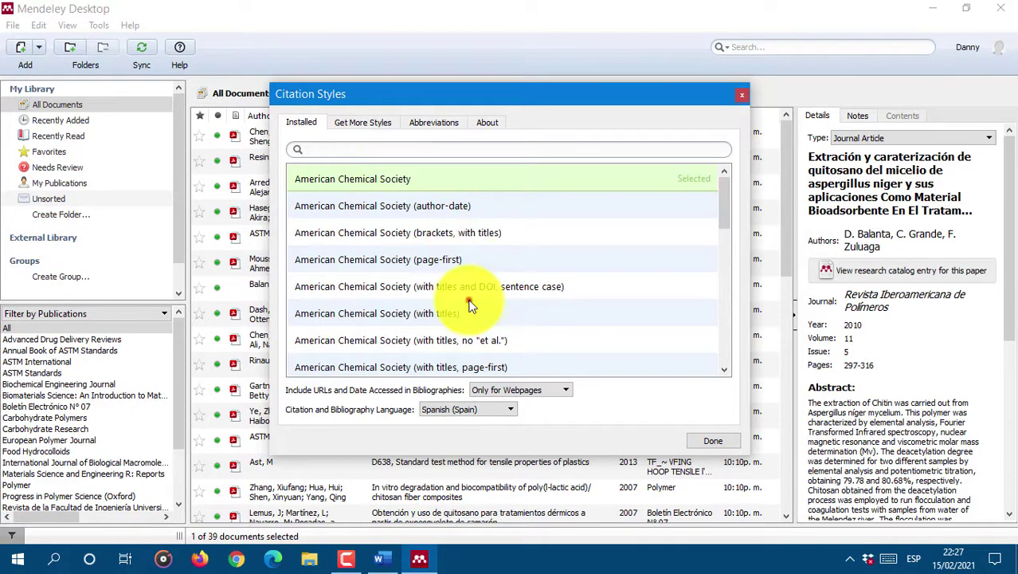
left_click(453, 317)
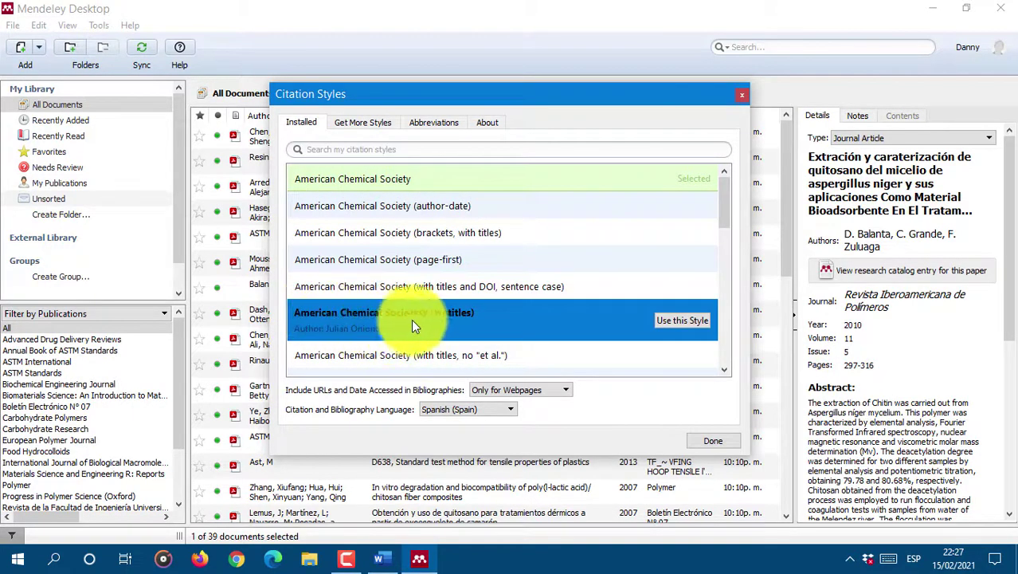
left_click(675, 322)
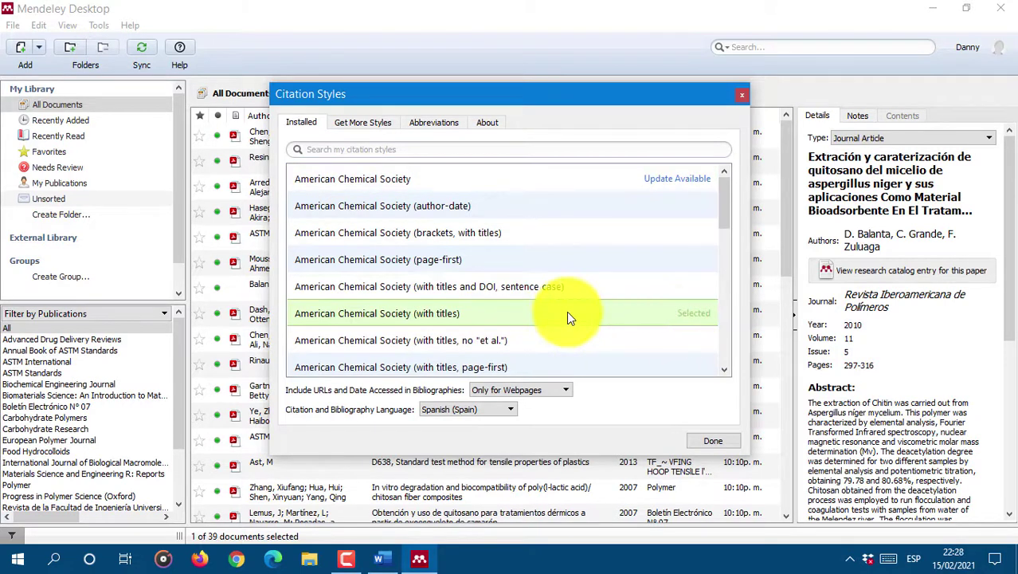
left_click(625, 207)
left_click(577, 180)
left_click(682, 182)
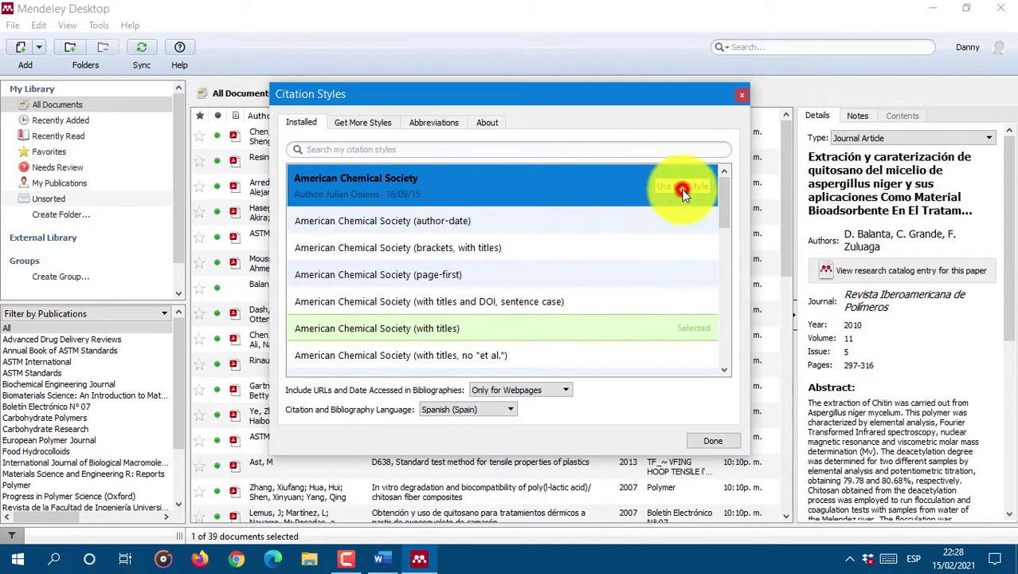
Step: Try the American Chemical Society author-date, brackets-with-titles and page-first variants
left_click(472, 214)
left_click(677, 213)
left_click(637, 239)
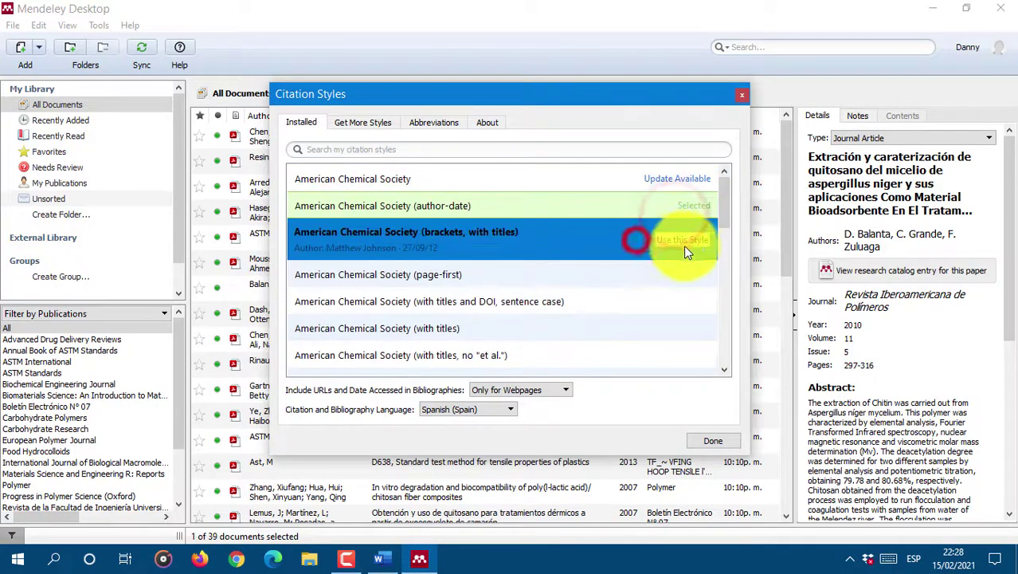
left_click(686, 245)
left_click(521, 260)
left_click(458, 207)
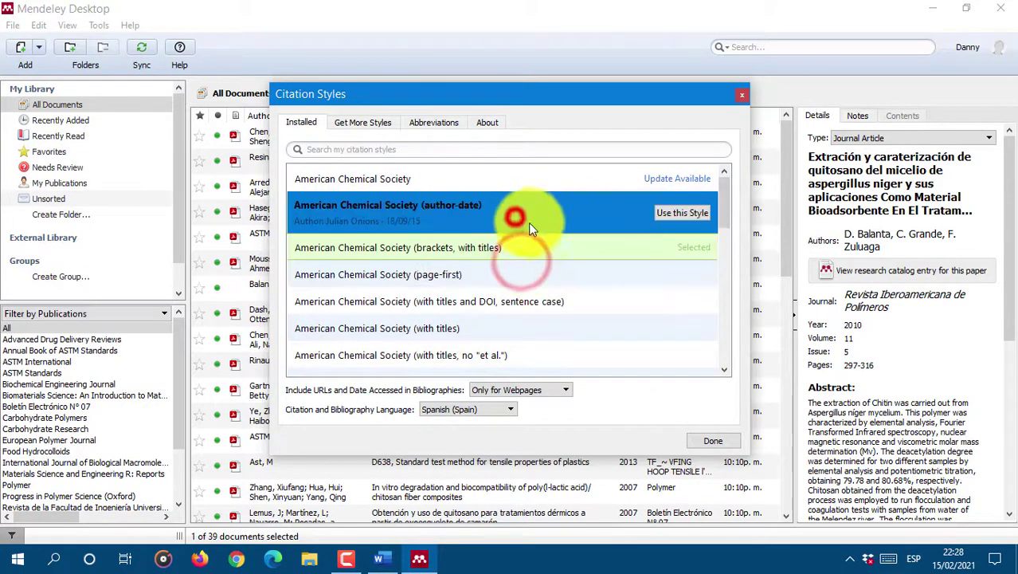
scroll(669, 211, "down", 5)
Step: Apply American Psychological Association 6th edition, then settle on American Sociological Association
left_click(669, 211)
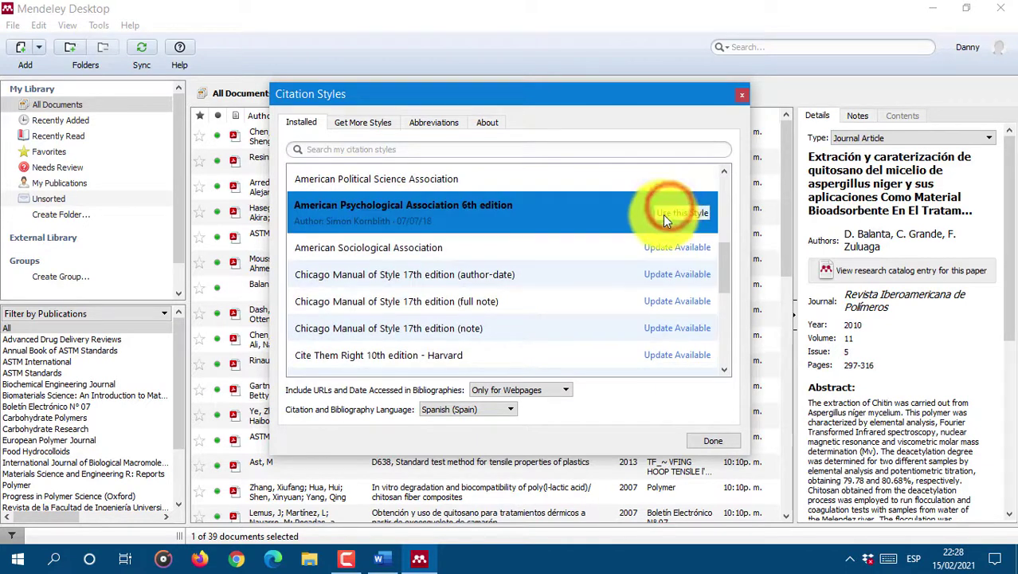
left_click(666, 215)
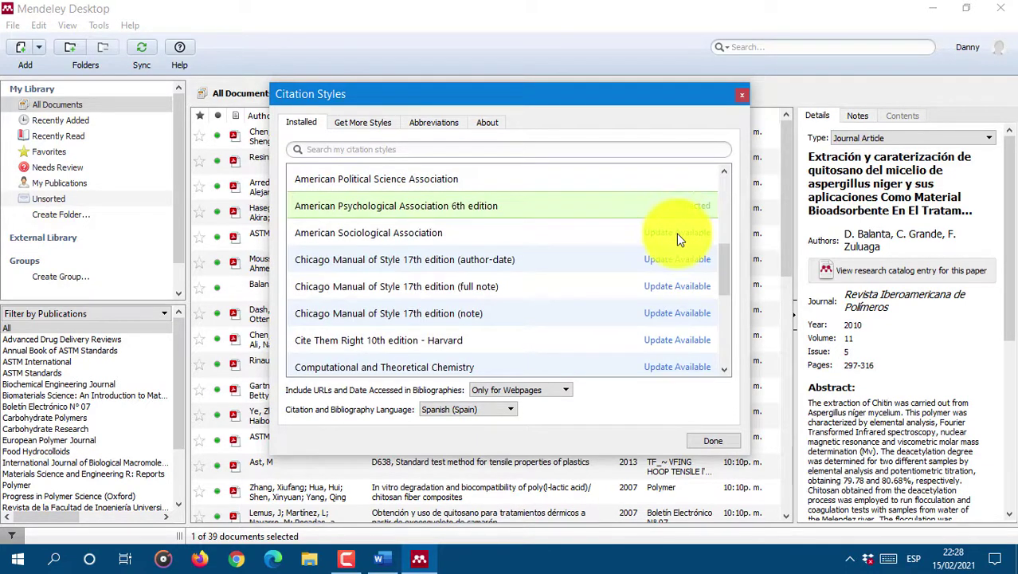
left_click(676, 233)
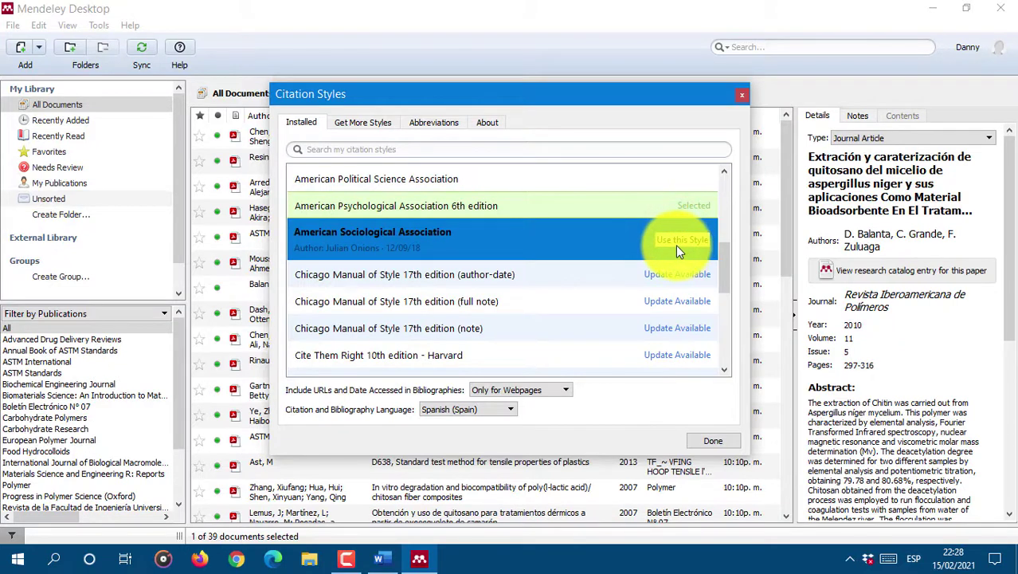
left_click(673, 242)
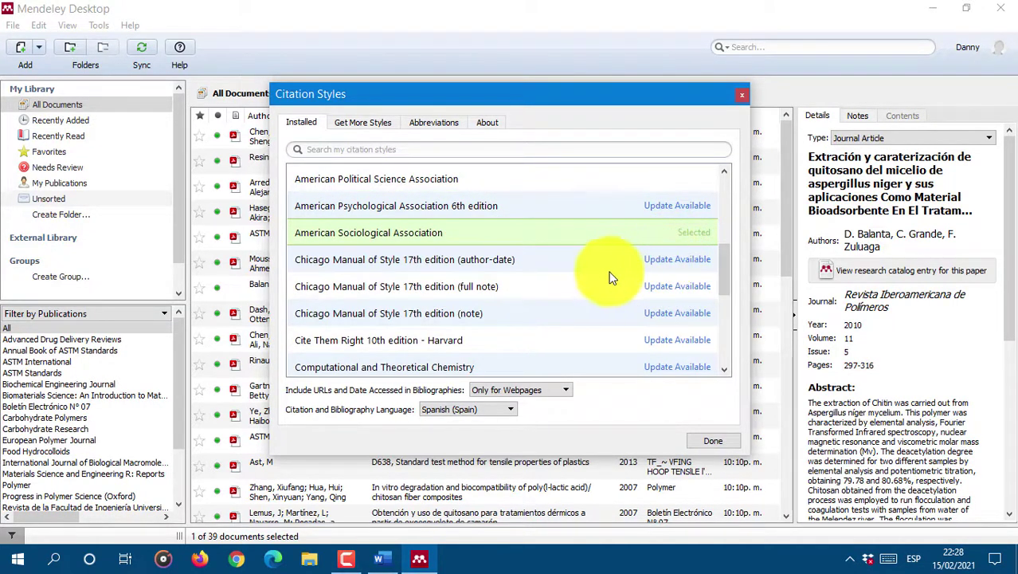
left_click(351, 127)
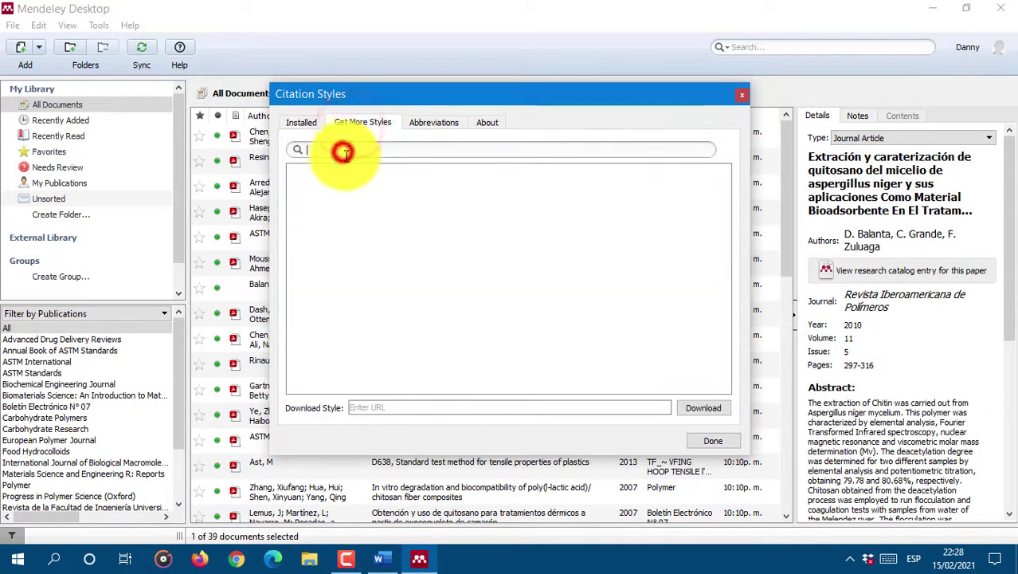
Step: Set the journal Abbreviations filter to Only Publications in My Library, then go back to Installed styles
left_click(371, 408)
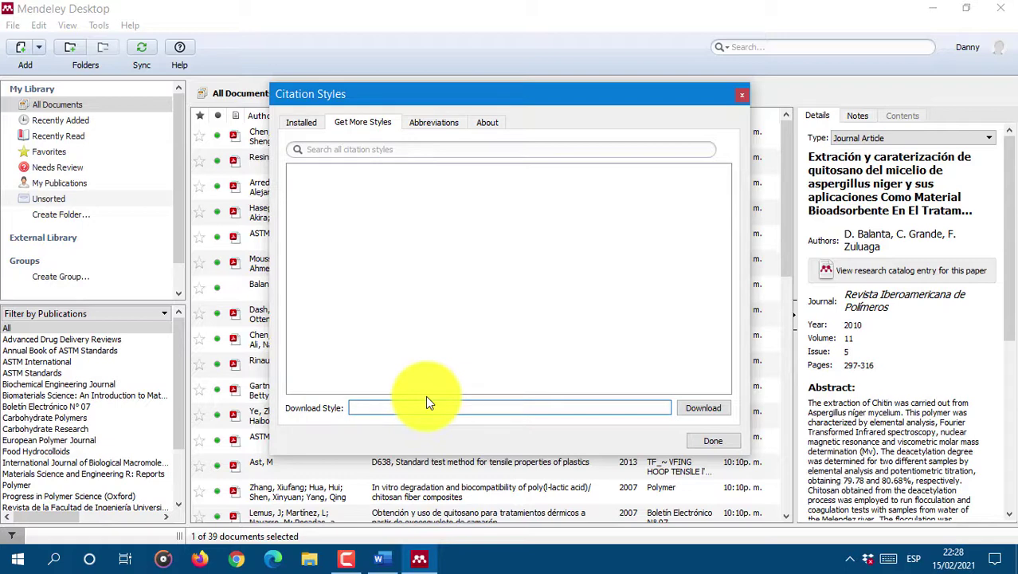
left_click(434, 123)
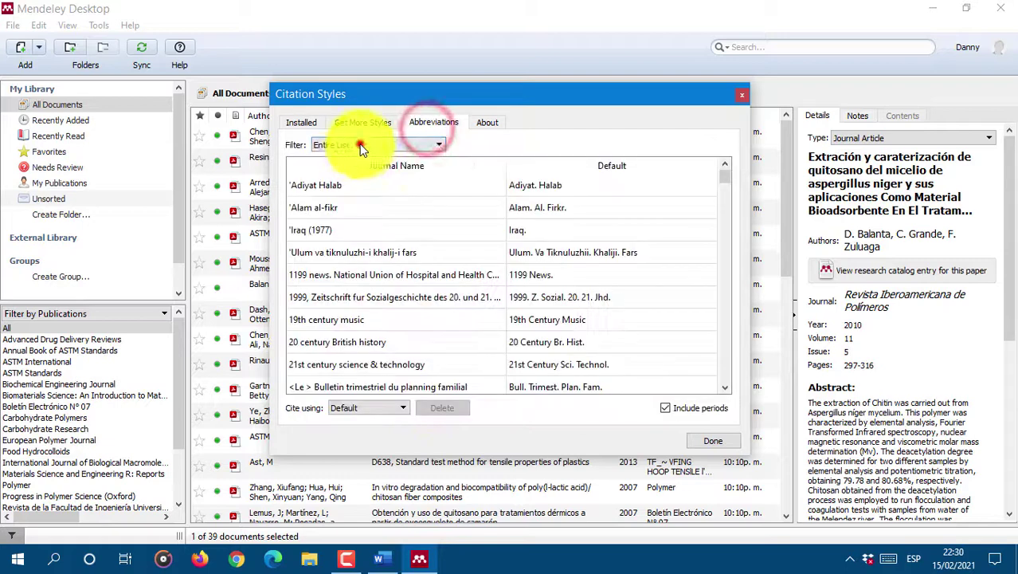
left_click(360, 145)
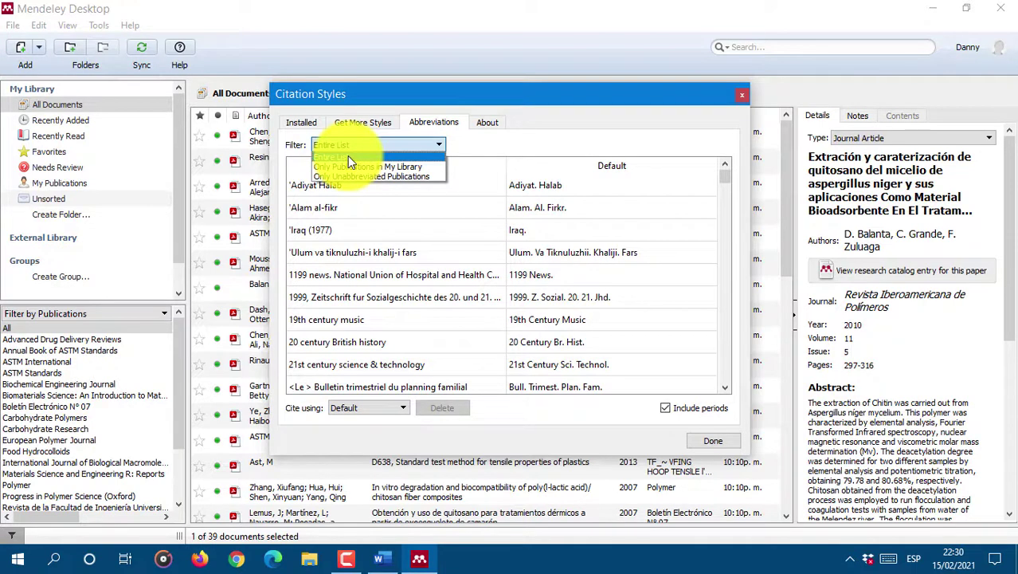
left_click(347, 155)
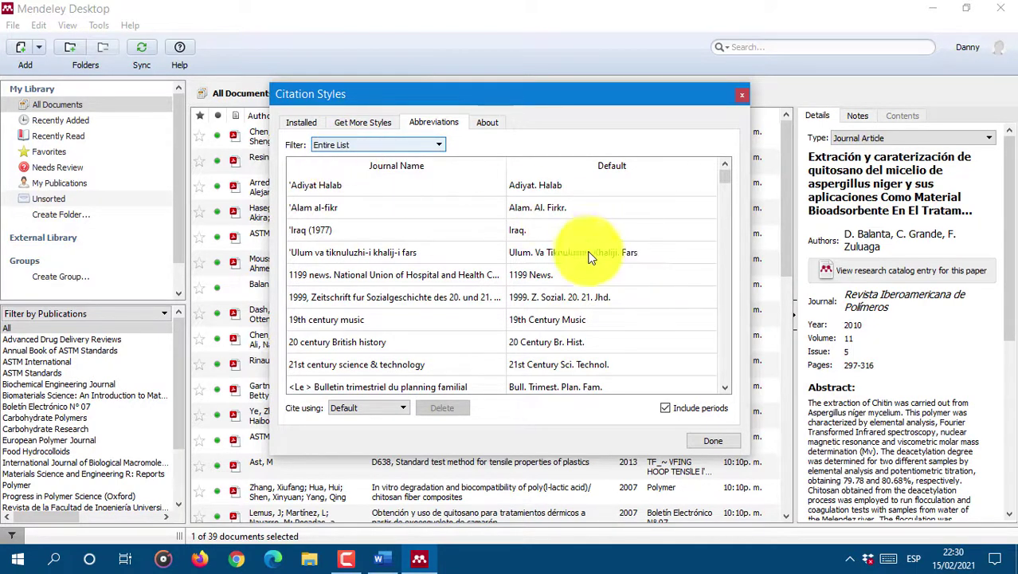
left_click(347, 146)
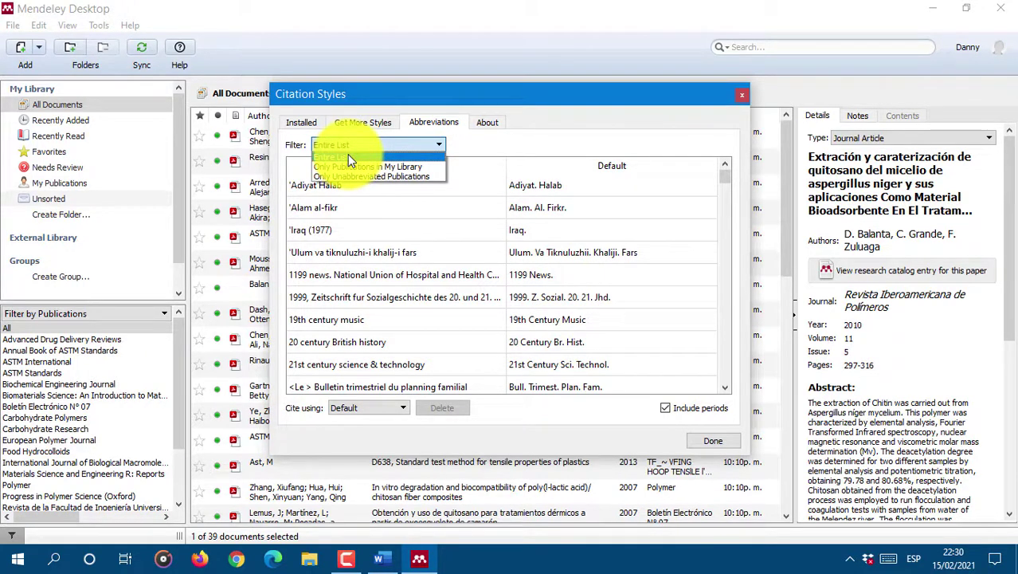
left_click(337, 166)
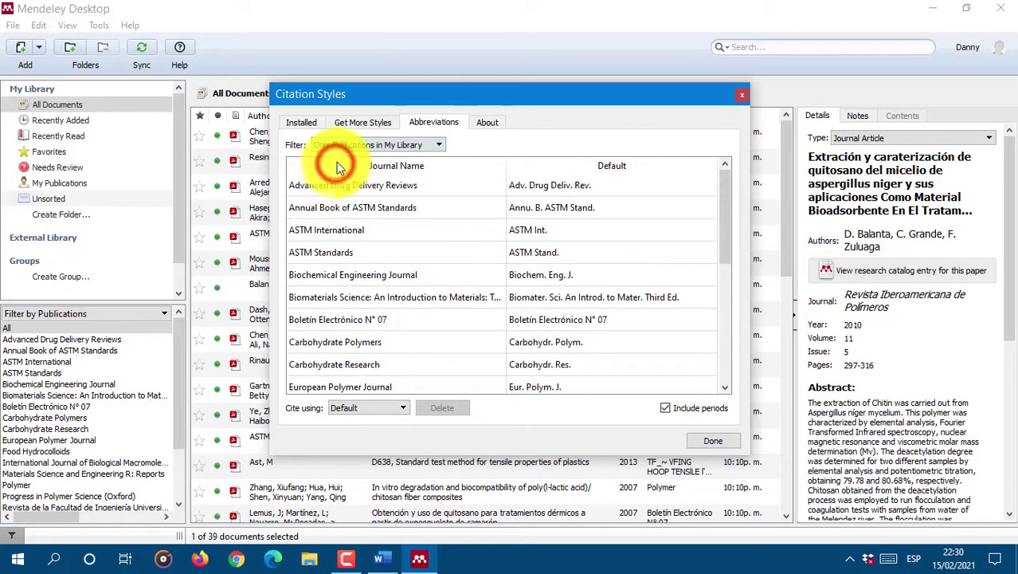
left_click(298, 122)
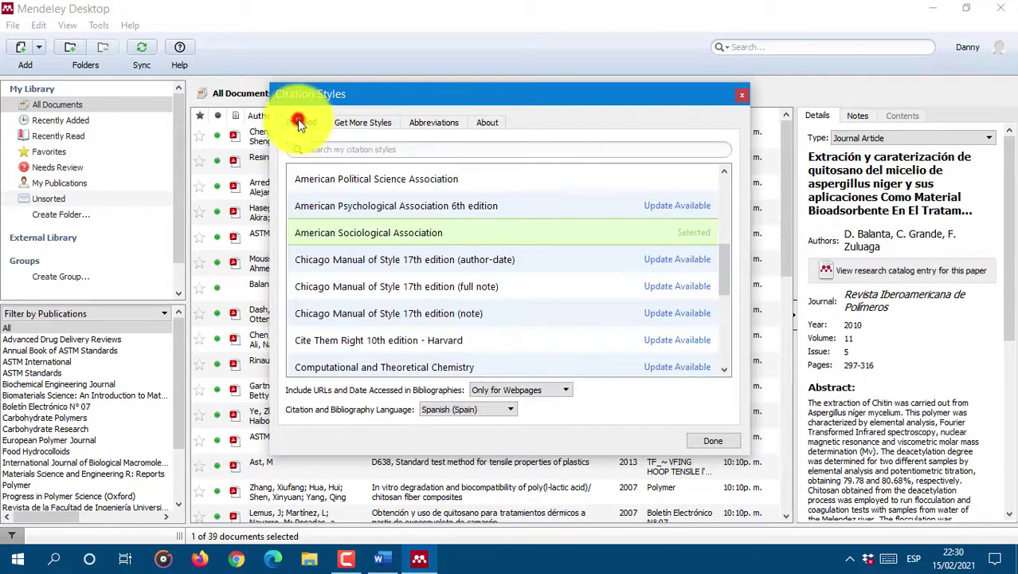
Step: Close the Citation Styles window and make APA 6th edition the citation style
left_click(379, 120)
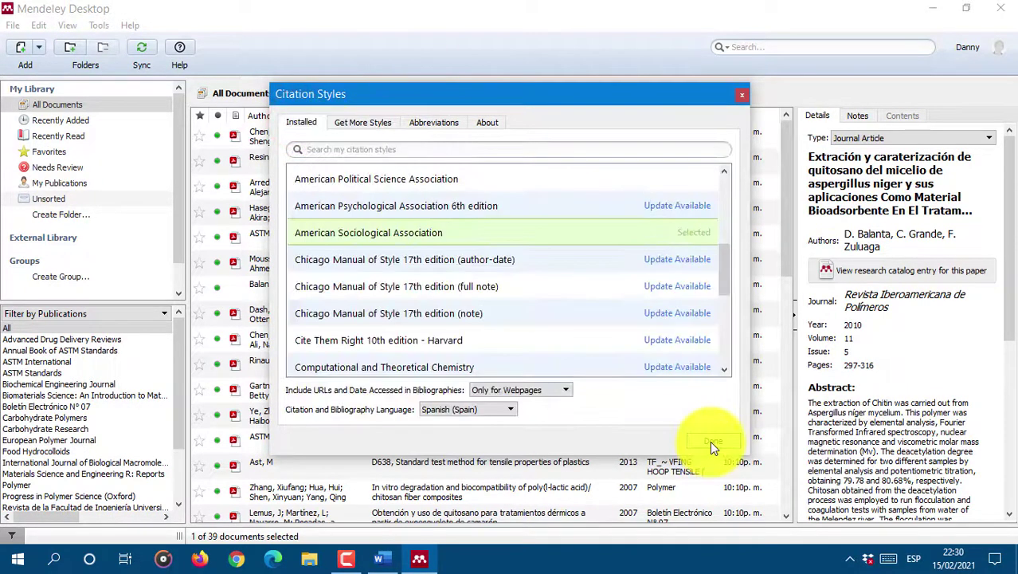
left_click(710, 441)
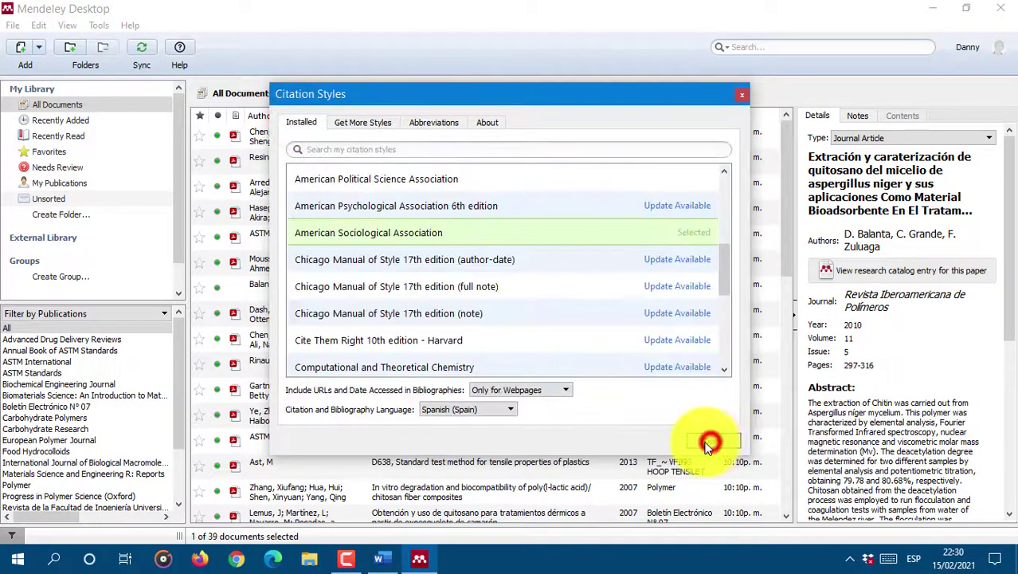
left_click(94, 26)
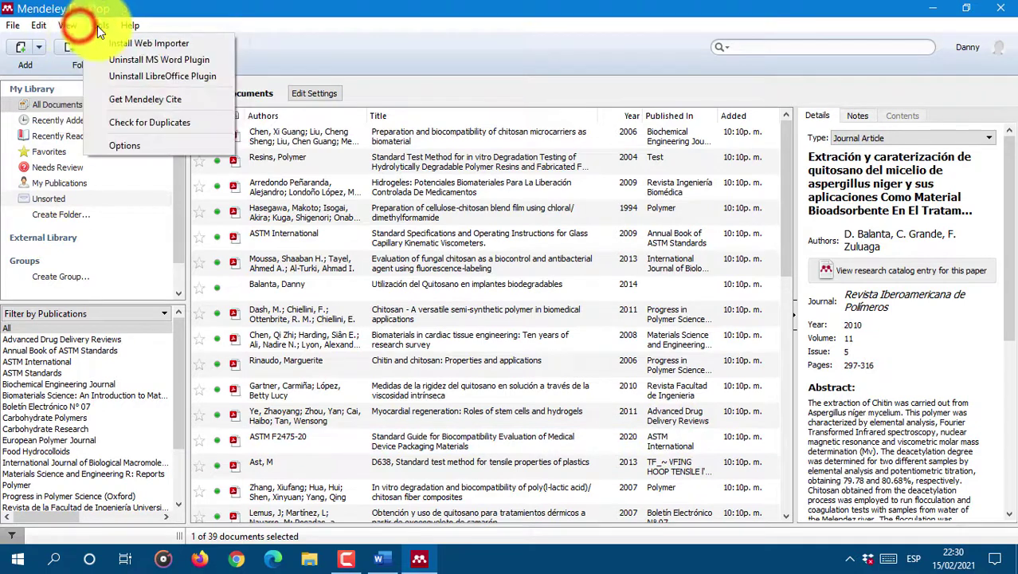
mouse_move(250, 84)
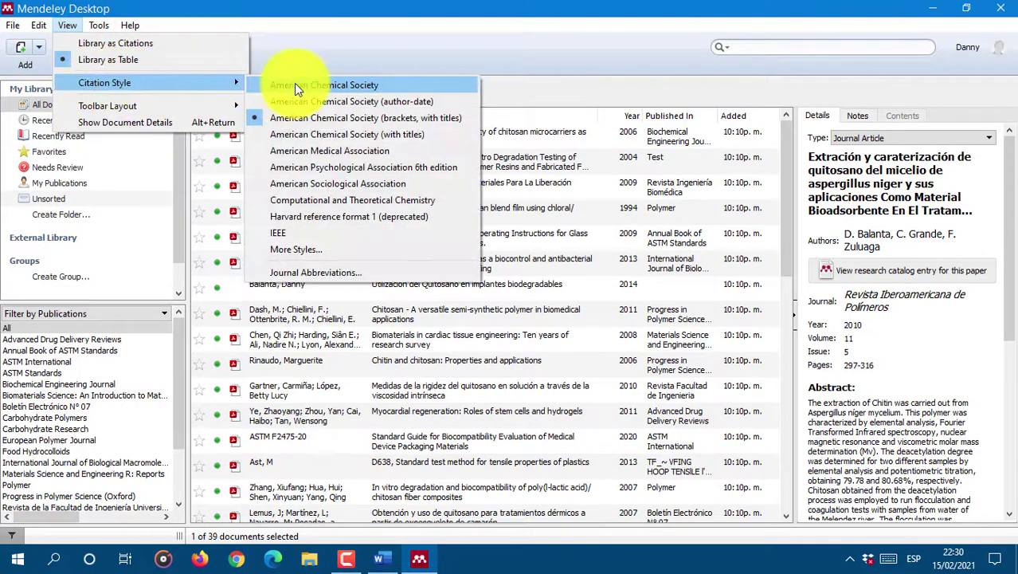
left_click(331, 169)
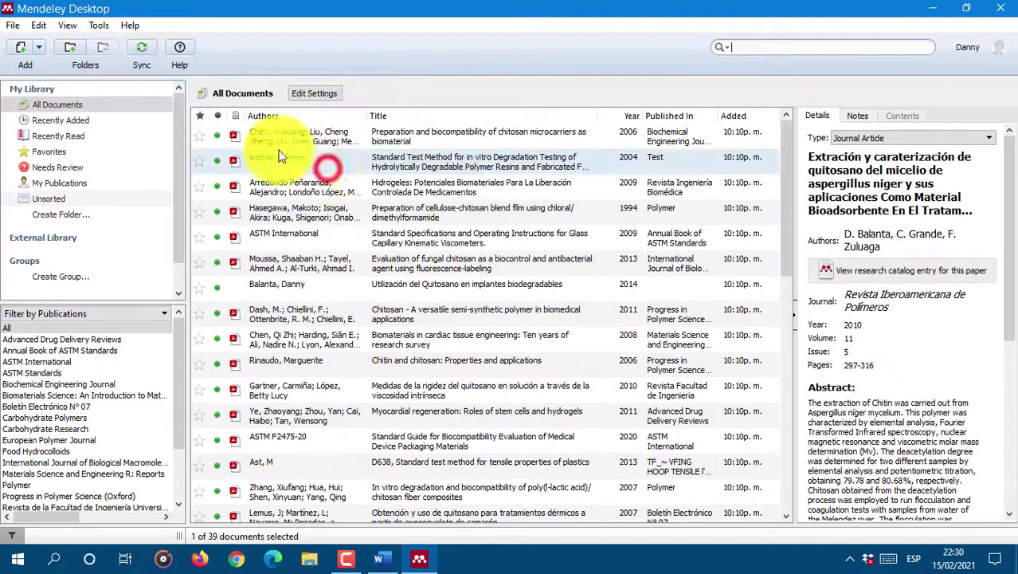
Step: Pick a different citation style from the View > Citation Style submenu
left_click(67, 24)
mouse_move(98, 86)
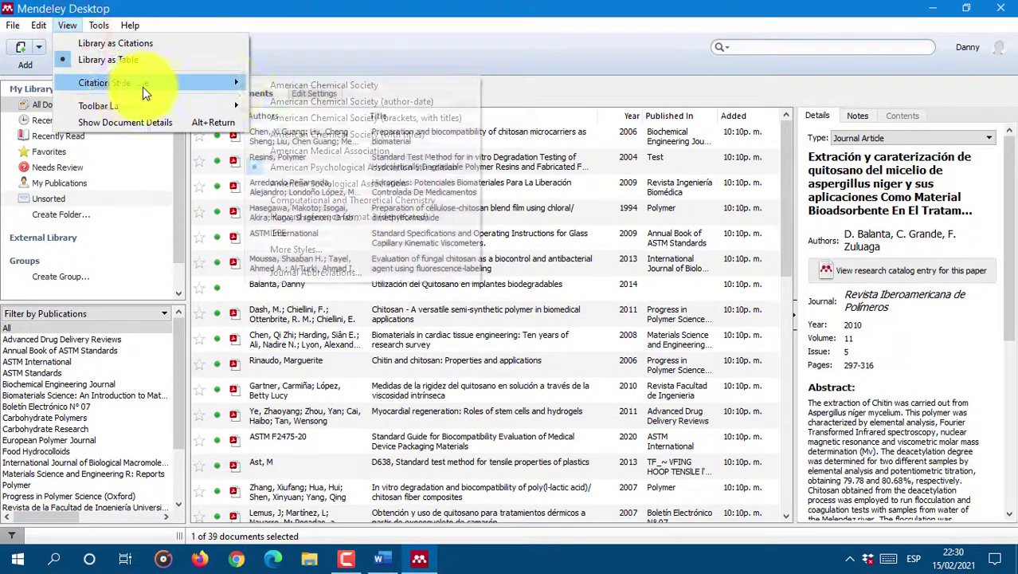
left_click(335, 117)
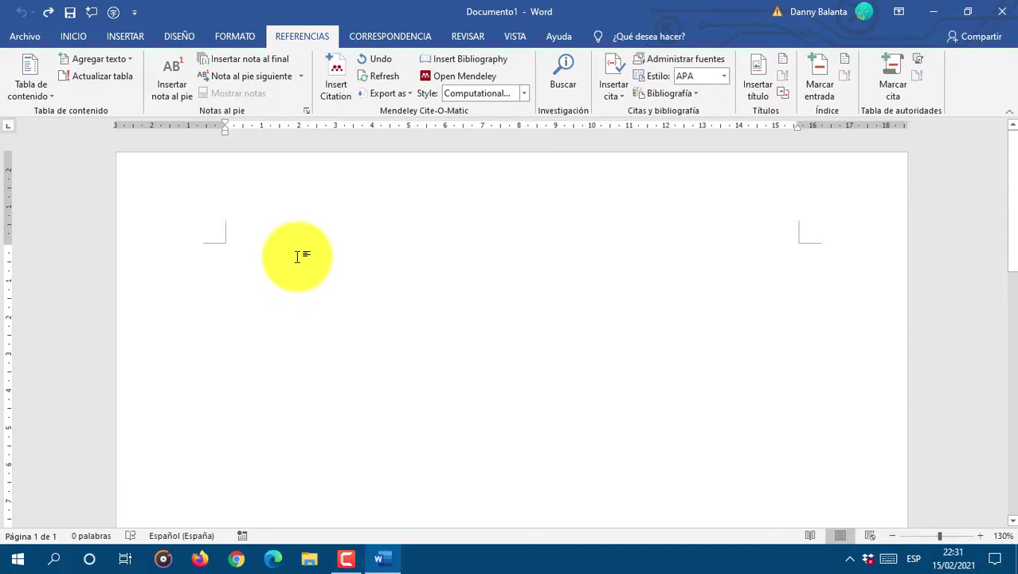
Step: Type 'En el presente trabajo de grado se trabajó con el Quitosano, el cual es un material biodegradable, biocompatible y bioasimilable.'
type("n qu")
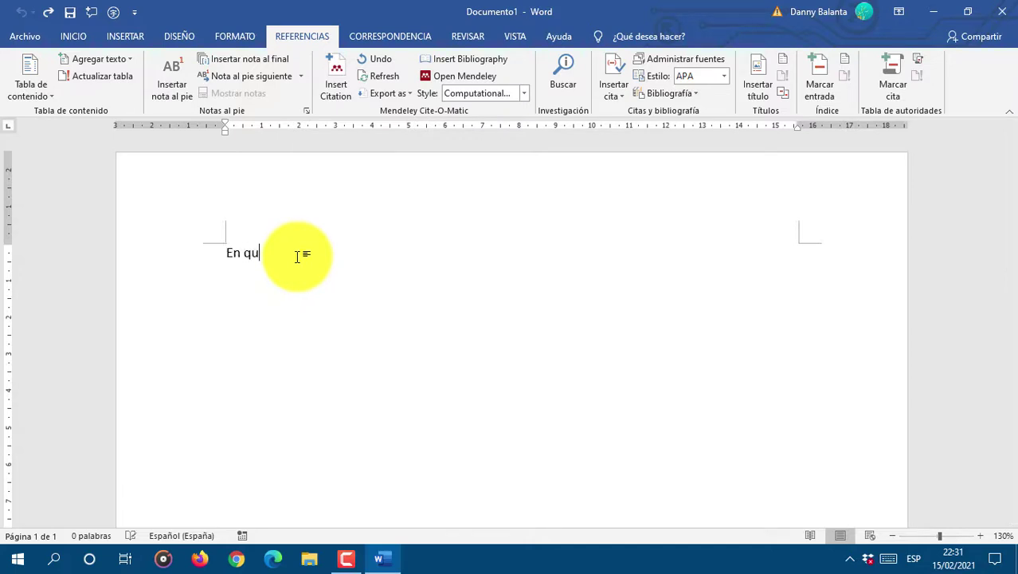
key("BackSpace")
key("BackSpace")
key("BackSpace")
key("BackSpace")
type("n el presente trab")
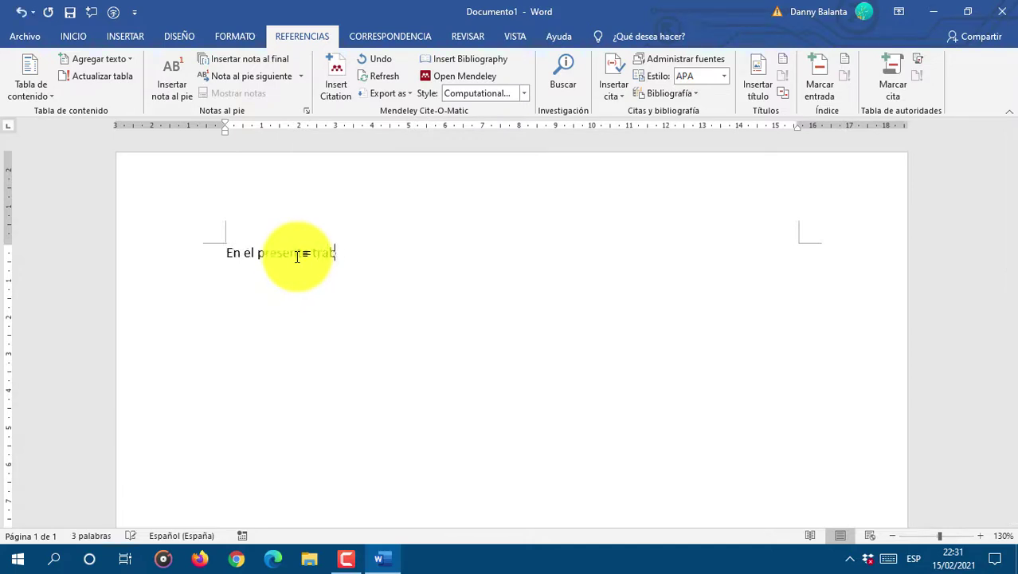
type("aho")
key("BackSpace")
key("BackSpace")
key("BackSpace")
type("ajo de grado")
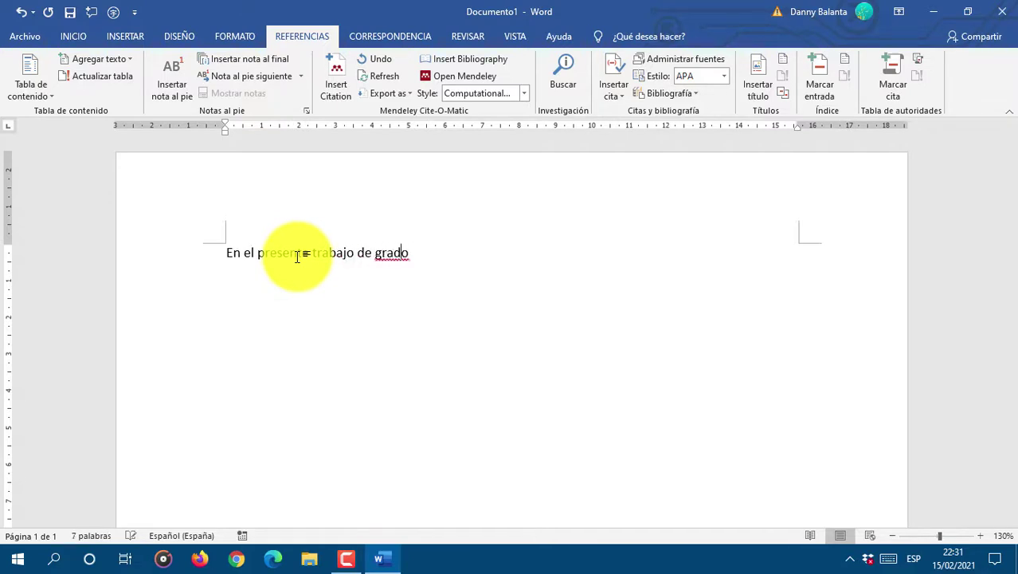
type(" se trabajó con el Quitosano, el cual es un ma")
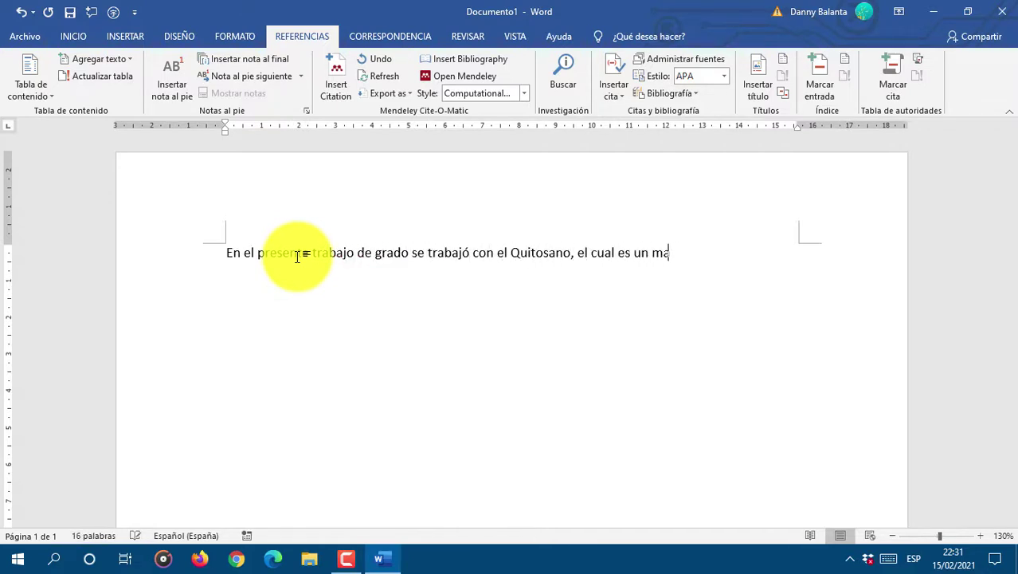
type("terial biodegradable, bi")
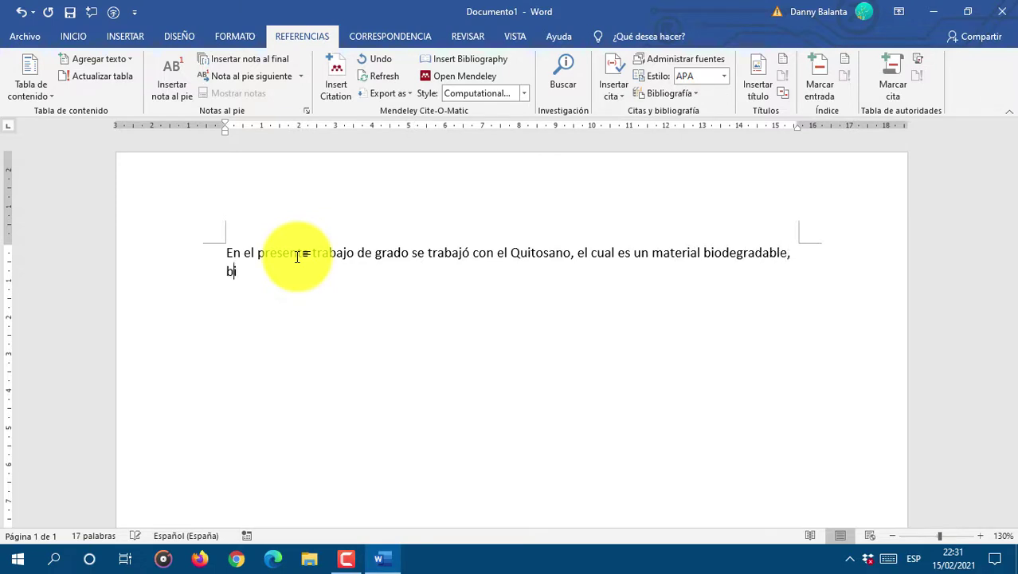
type("ocompatible y bioasum")
key("BackSpace")
key("BackSpace")
key("BackSpace")
type("si,il")
key("BackSpace")
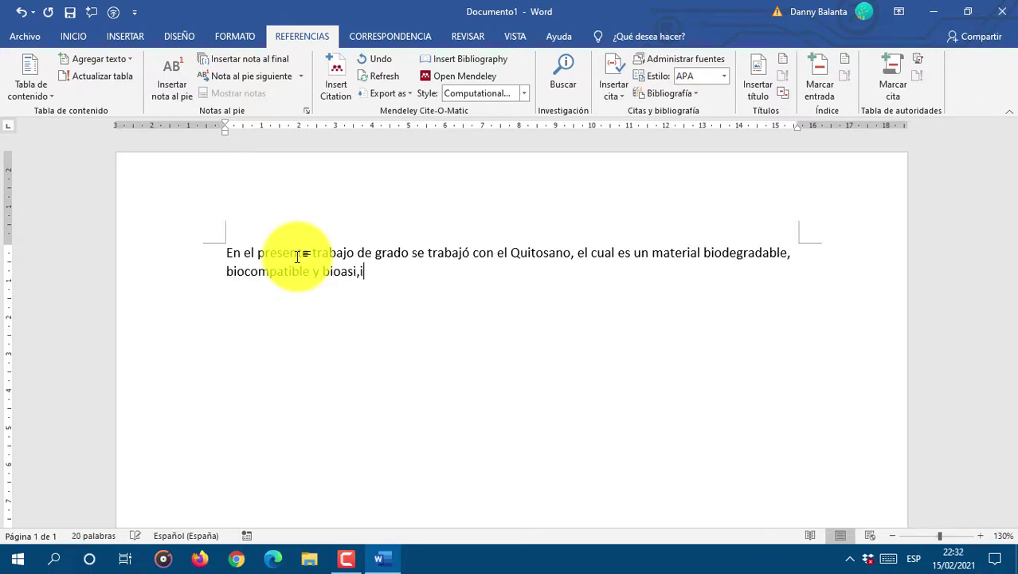
key("BackSpace")
key("BackSpace")
type("milable.")
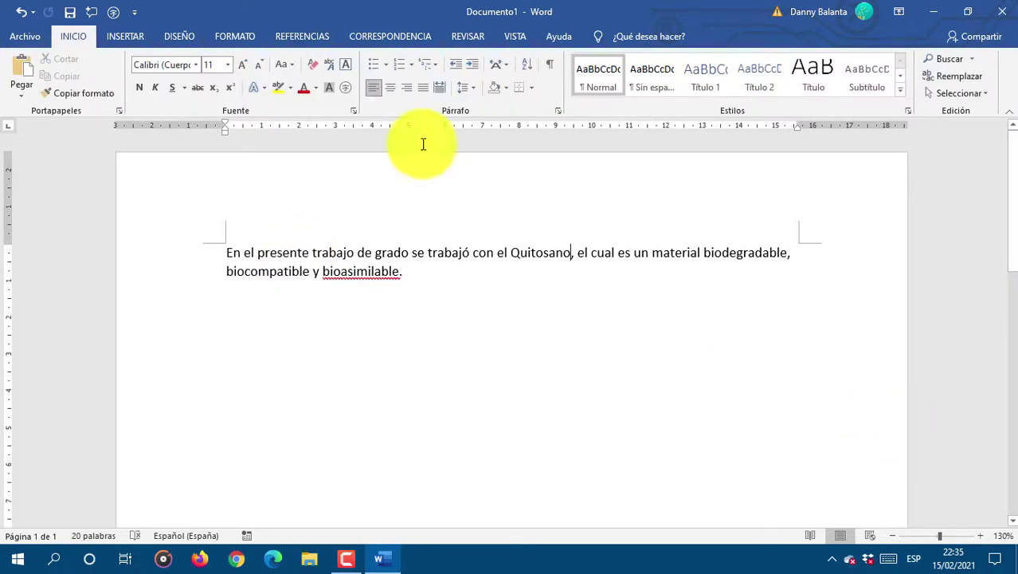
Step: On the REFERENCIAS tab, place the cursor right after 'Quitosano' for a Mendeley citation
left_click(296, 36)
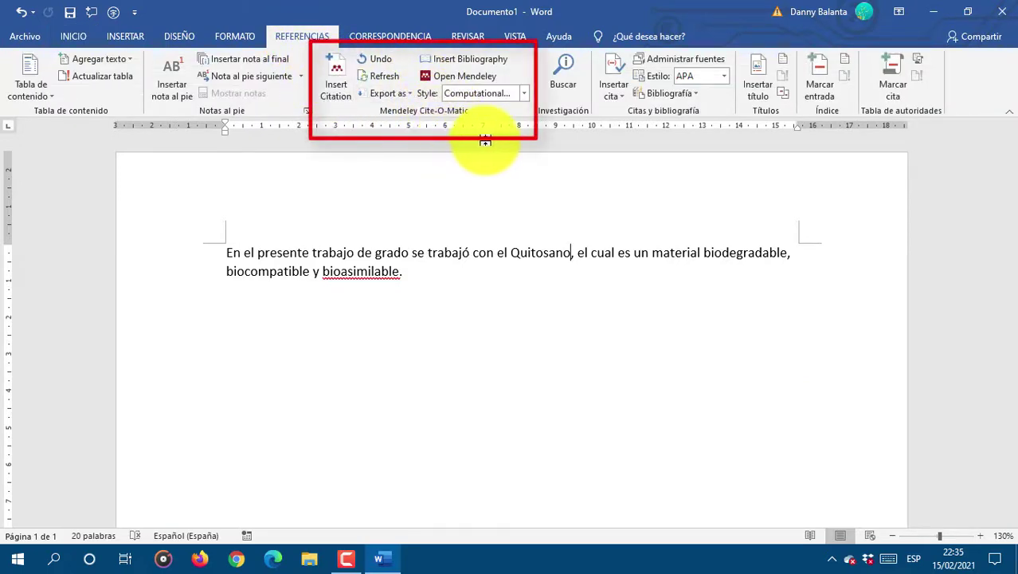
left_click(575, 253)
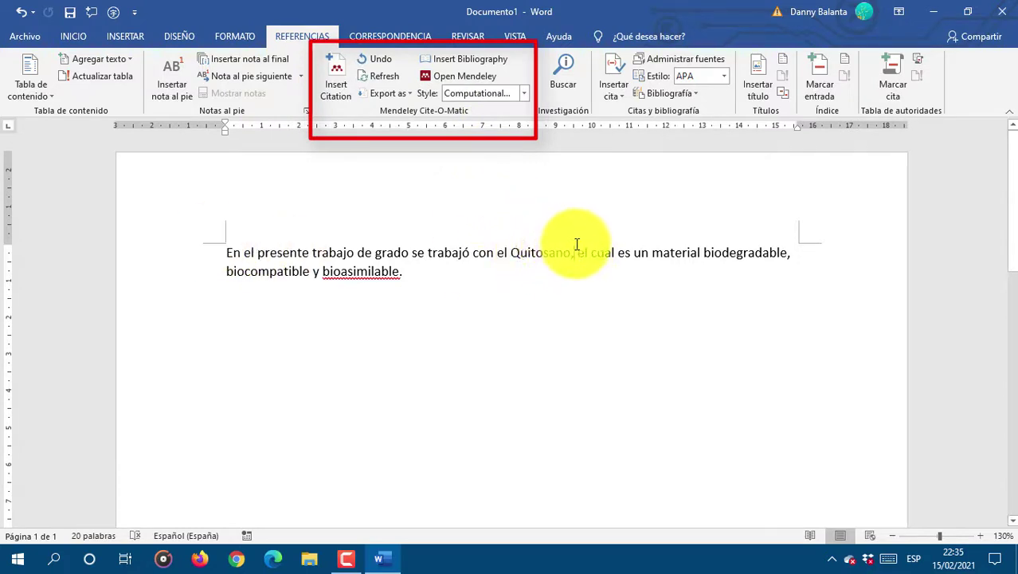
left_click(570, 251)
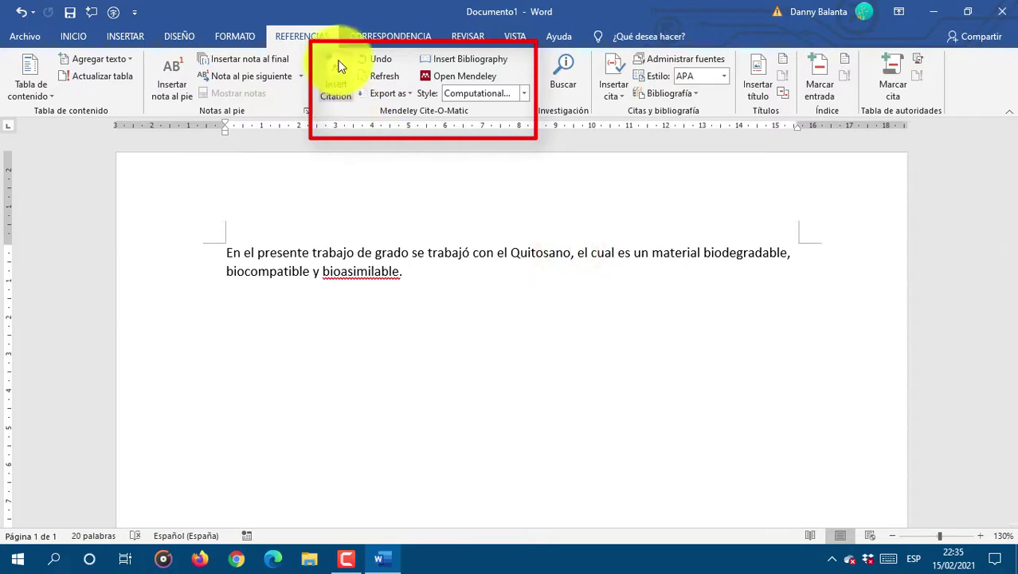
left_click(571, 251)
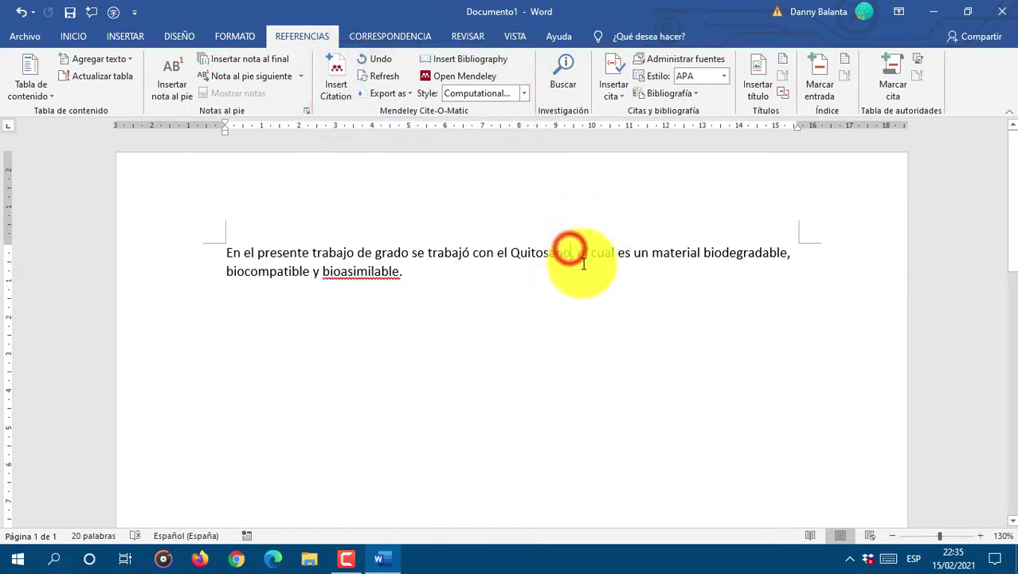
left_click(333, 70)
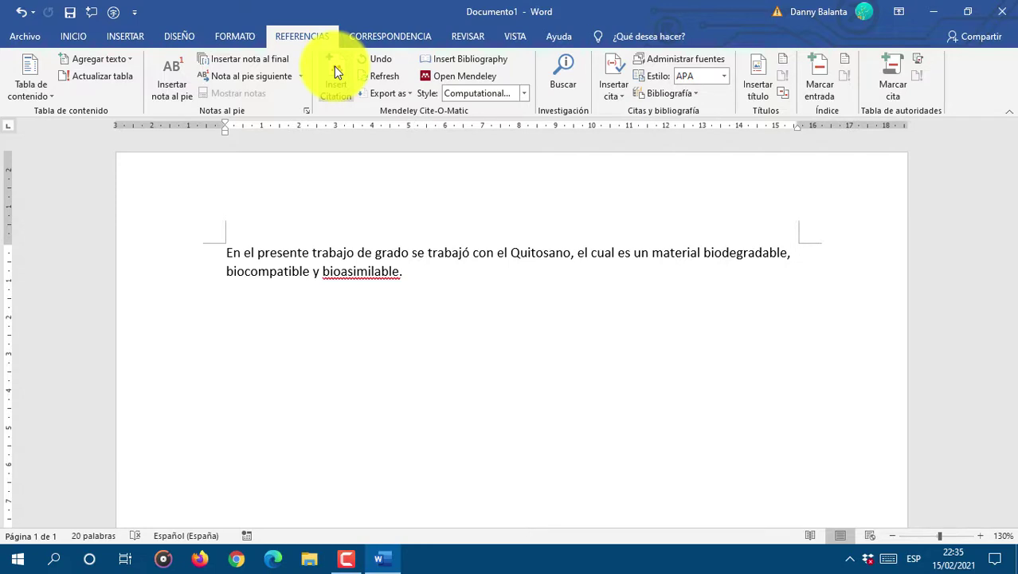
Step: Search 'Ri' and cite 'Chitin and chitosan: Properties and applications' as [1] after Quitosano
left_click(711, 263)
type("Rinaudo")
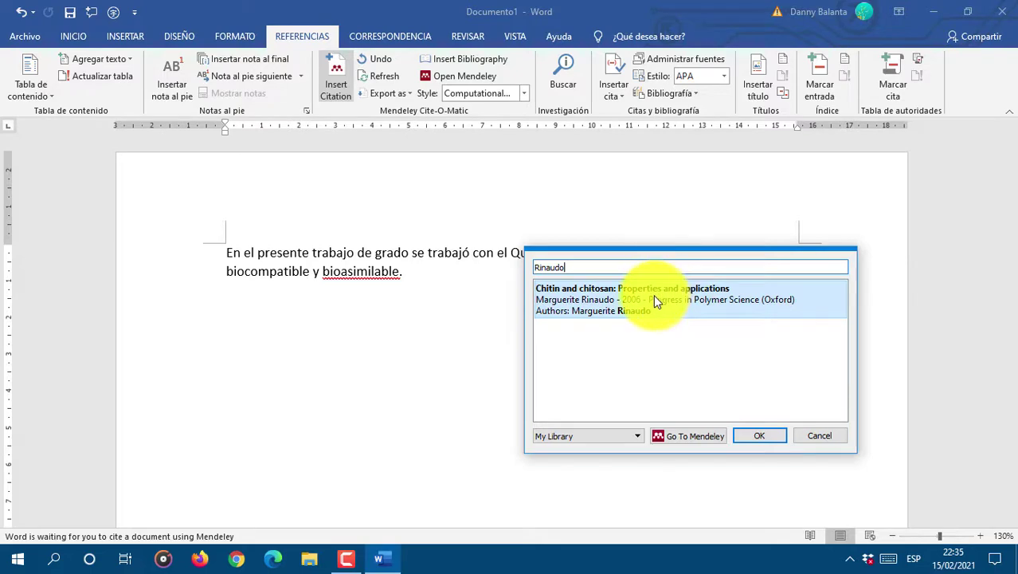
left_click(749, 437)
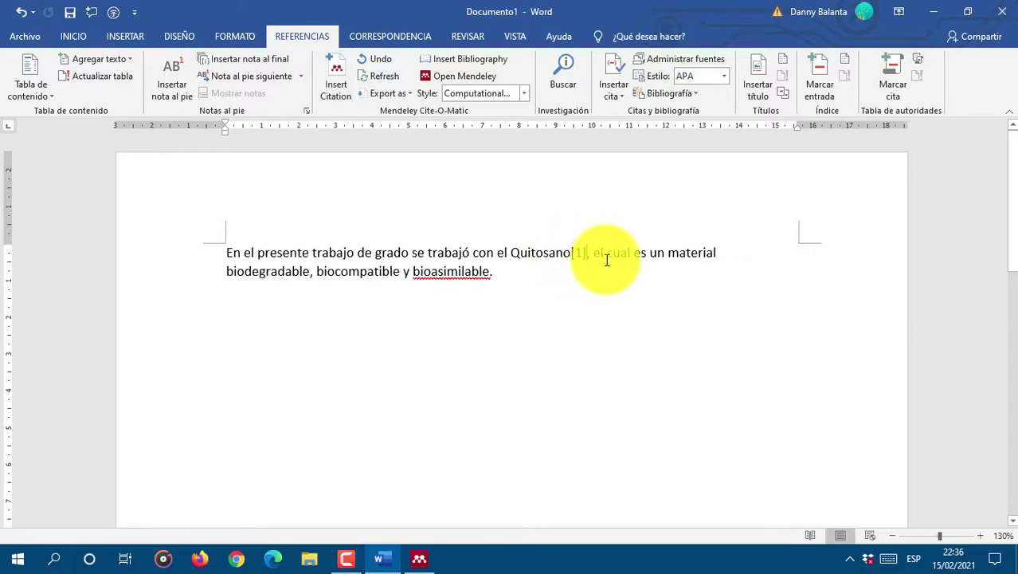
Step: Cite the 2009 book 'Fundamentals of Tissue Engineering and Regenerative Medicine' as [2] after 'biodegradable'
left_click(309, 271)
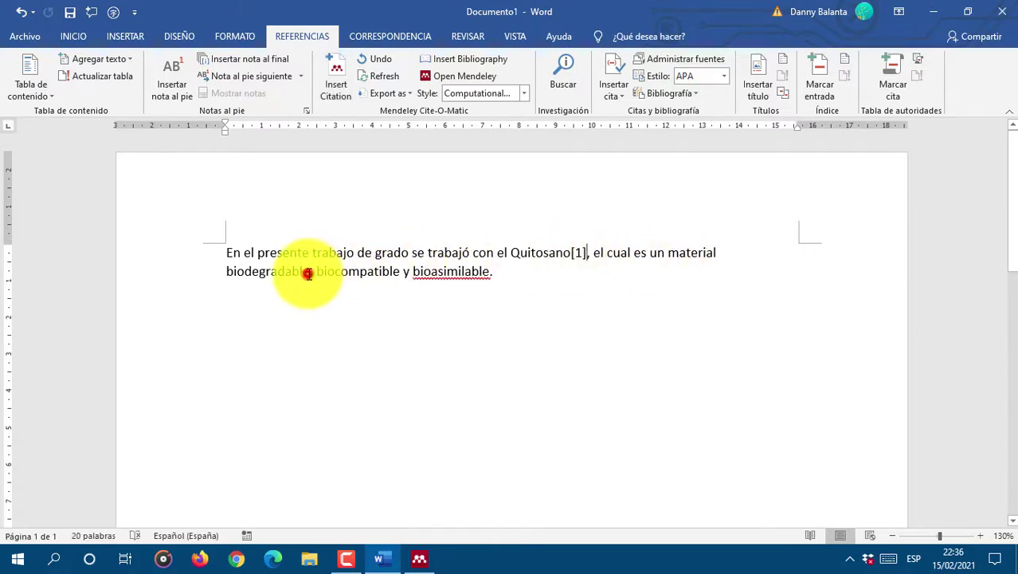
left_click(335, 81)
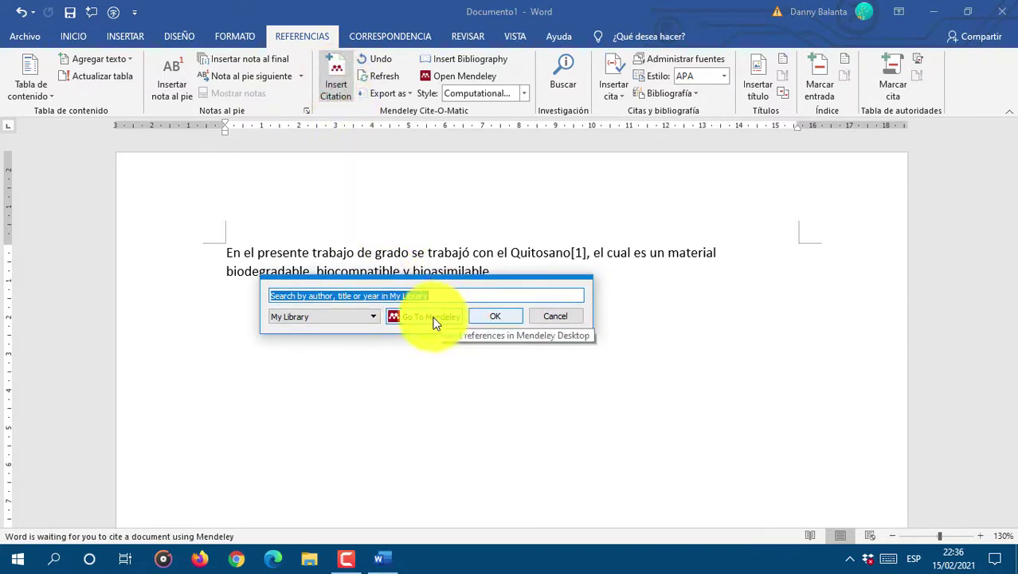
left_click(430, 317)
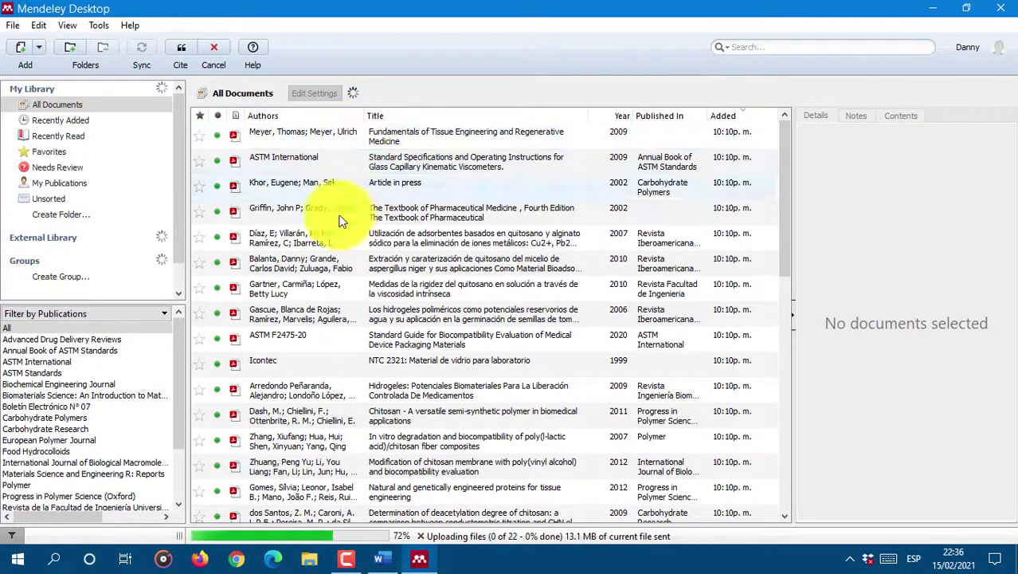
left_click(323, 137)
right_click(334, 136)
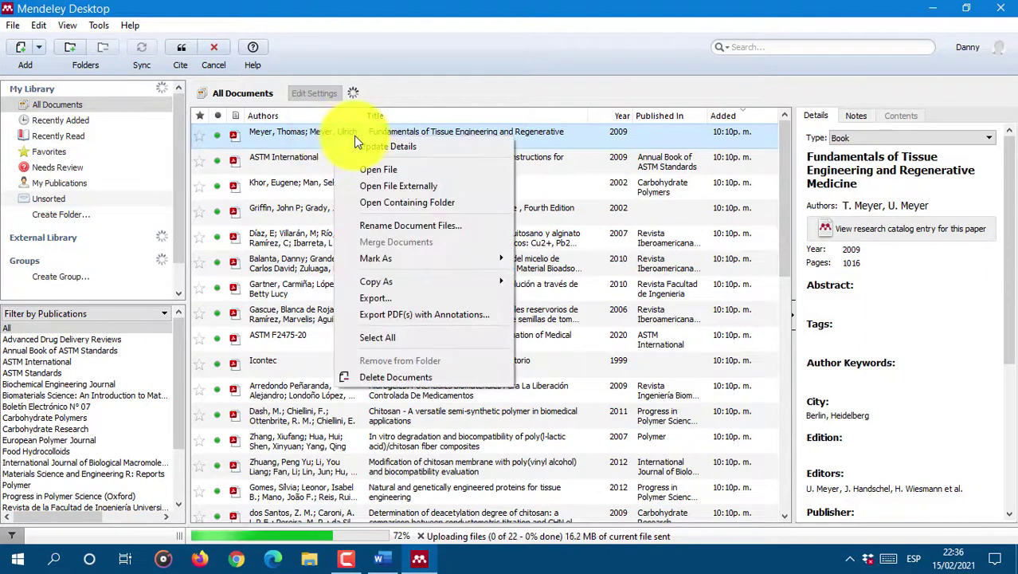
left_click(323, 135)
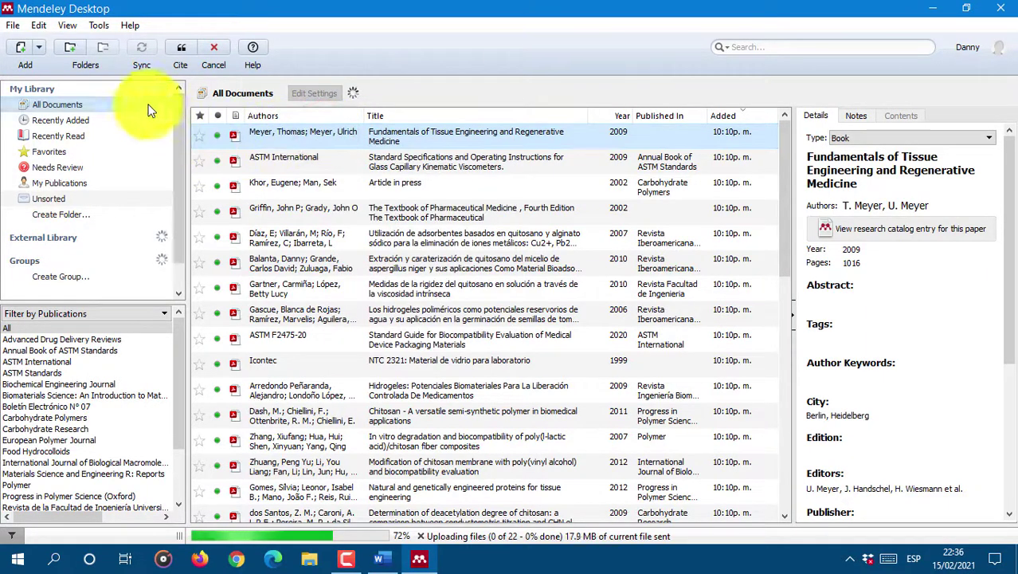
left_click(180, 50)
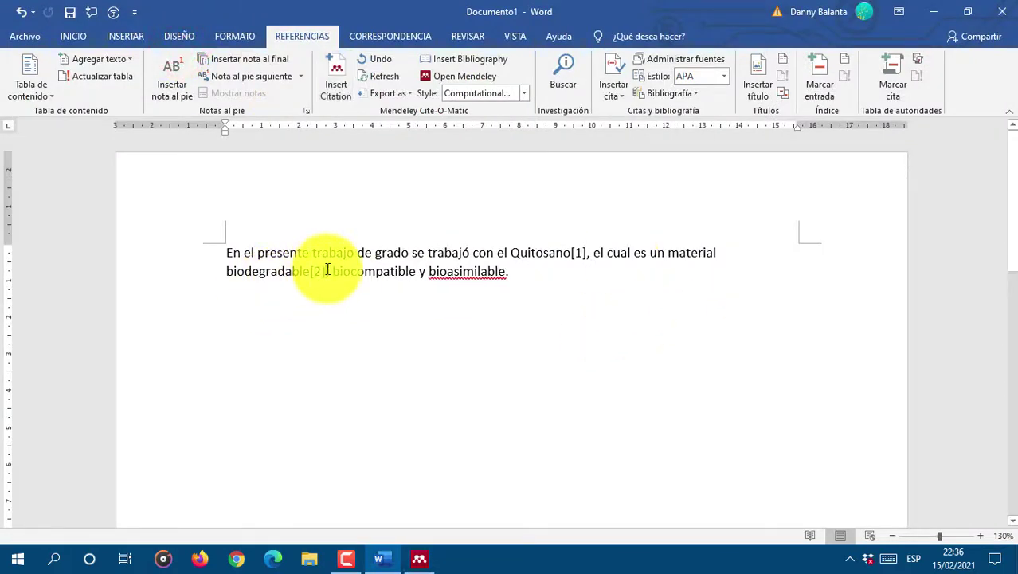
left_click(416, 272)
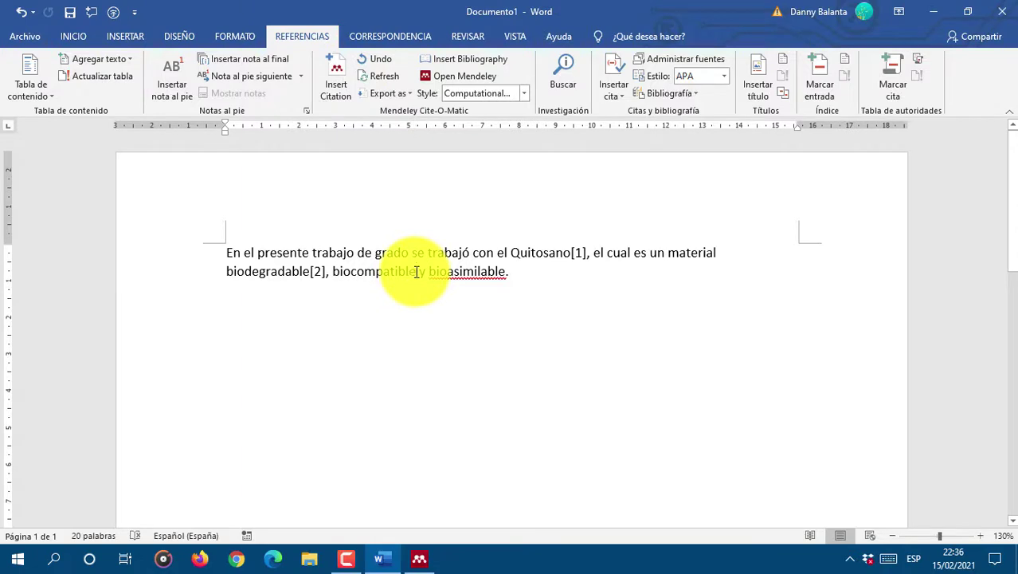
Step: Cite the 2010 'Medidas de la rigidez del quitosano' article as [3] after 'biocompatible'
left_click(338, 71)
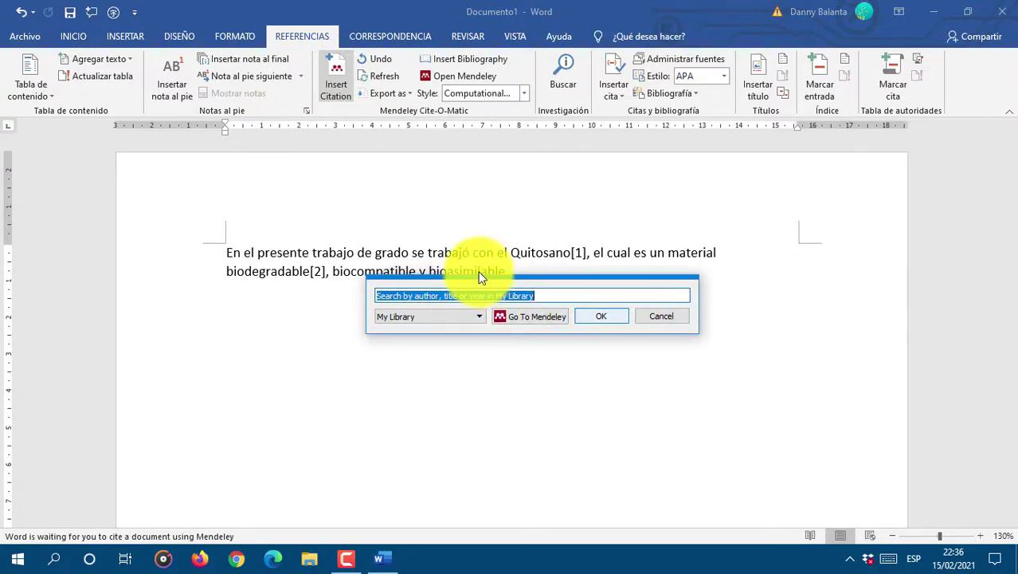
left_click(545, 315)
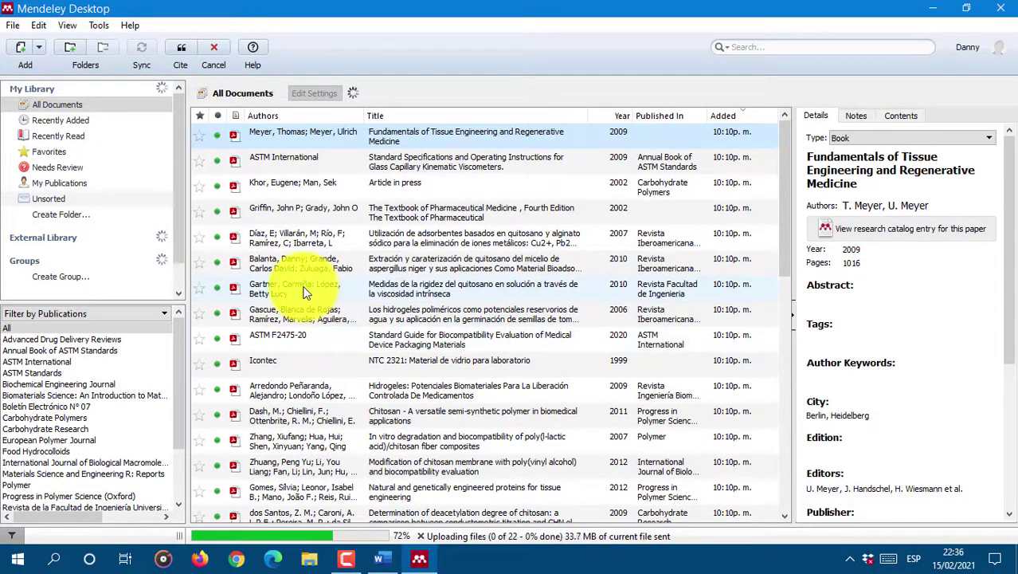
left_click(304, 289)
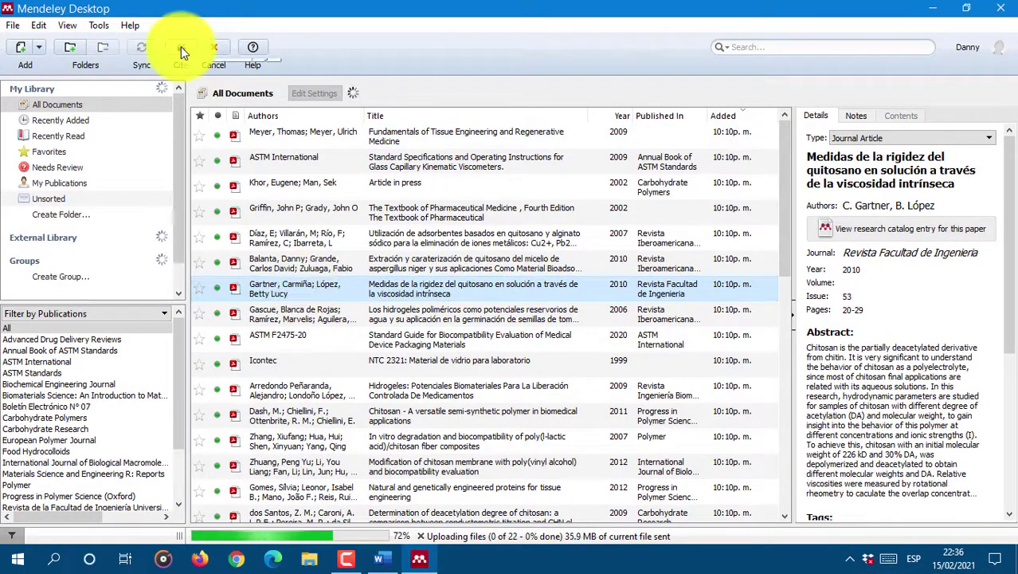
left_click(181, 46)
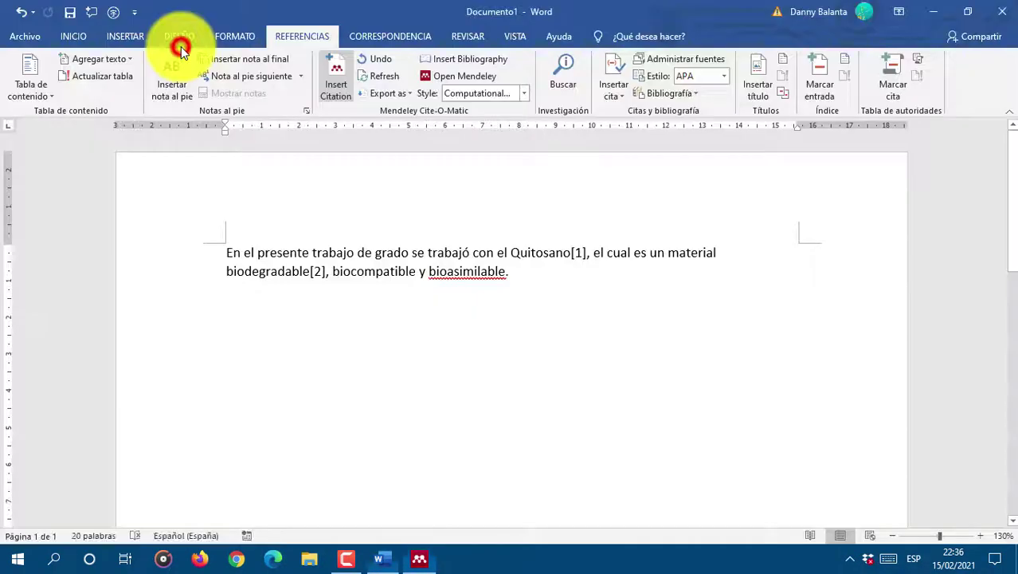
left_click(522, 271)
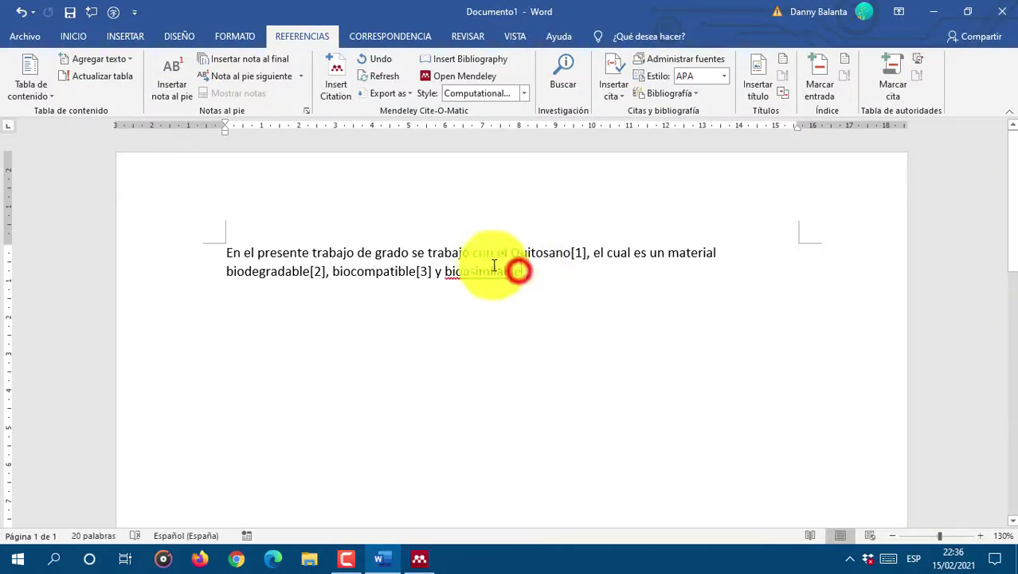
Step: Cite the 2009 Hidrogeles paper as [4] after 'bioasimilable' and continue after it
left_click(336, 76)
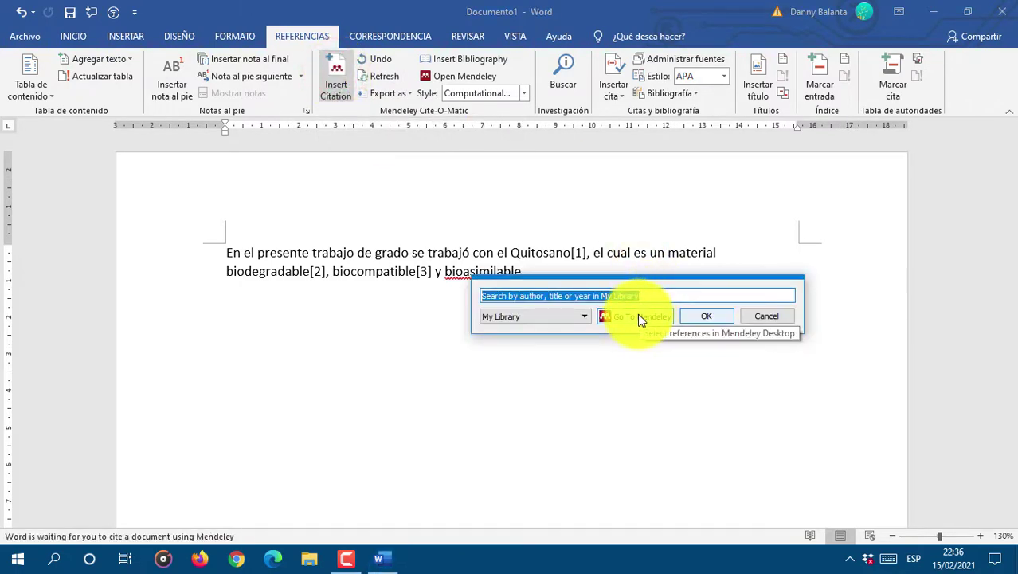
left_click(638, 315)
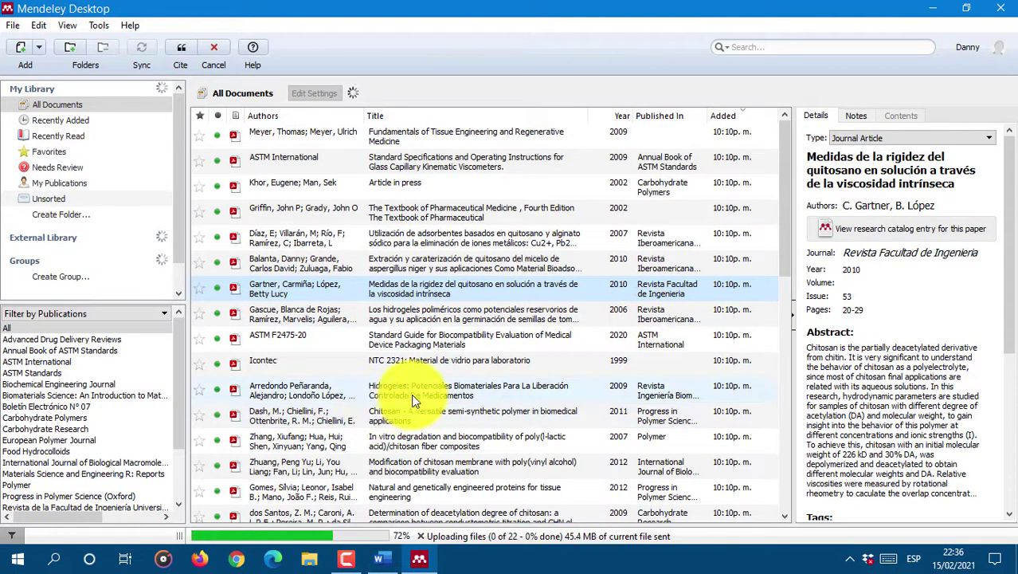
left_click(413, 392)
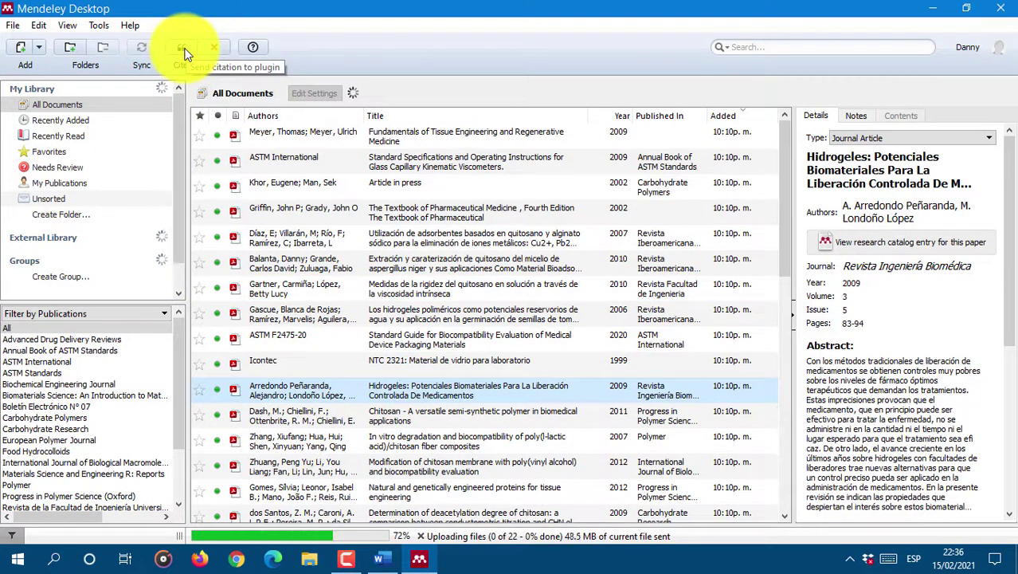
left_click(184, 53)
left_click(557, 272)
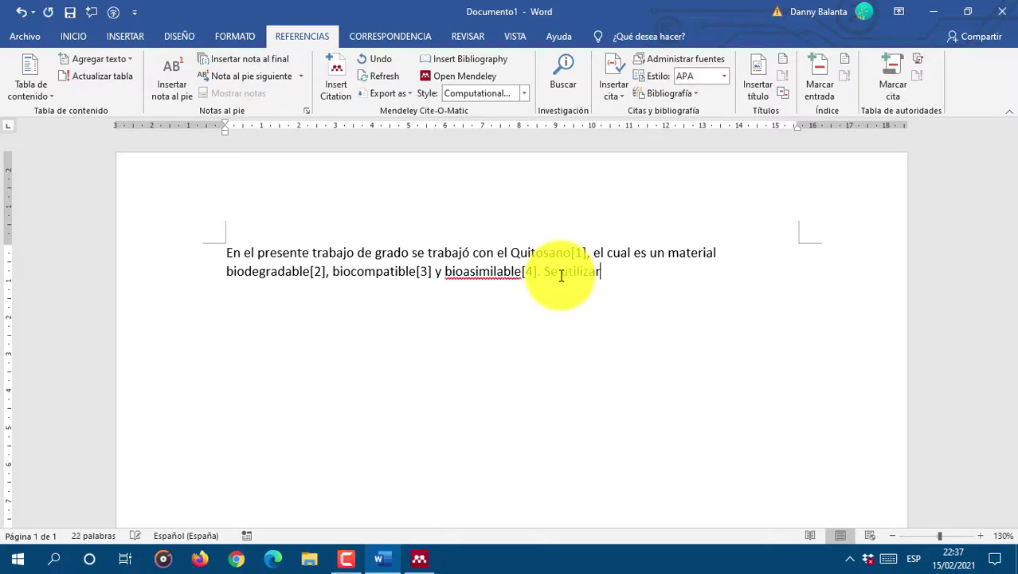
Step: Finish the sentence with 'normas técnicas ASTM para probar sus propiedades', cite ASTM D570 as [5], and start a new line
type("on normas técnicas ASTM para pro")
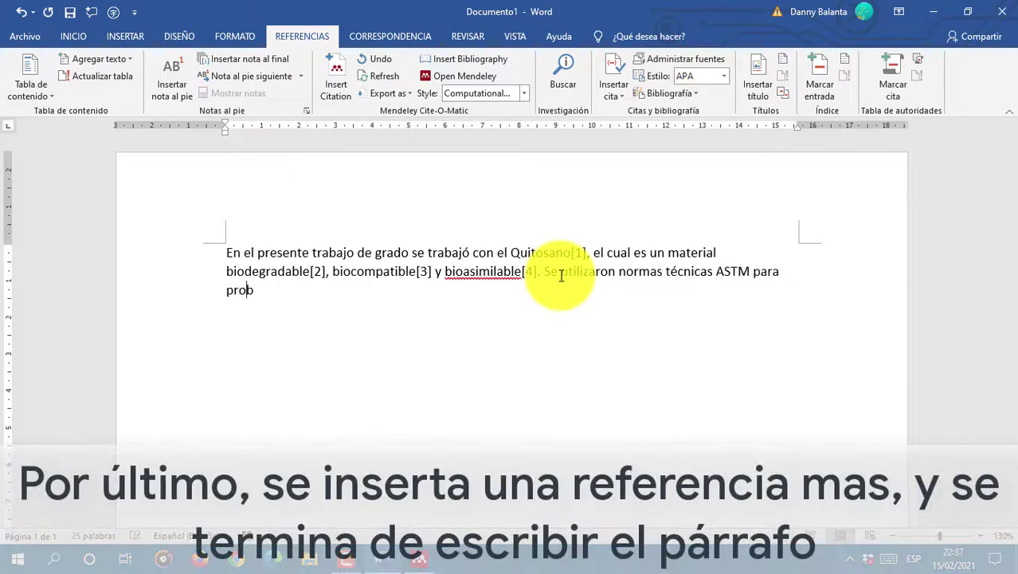
type("bar sus propiedades")
left_click(363, 292)
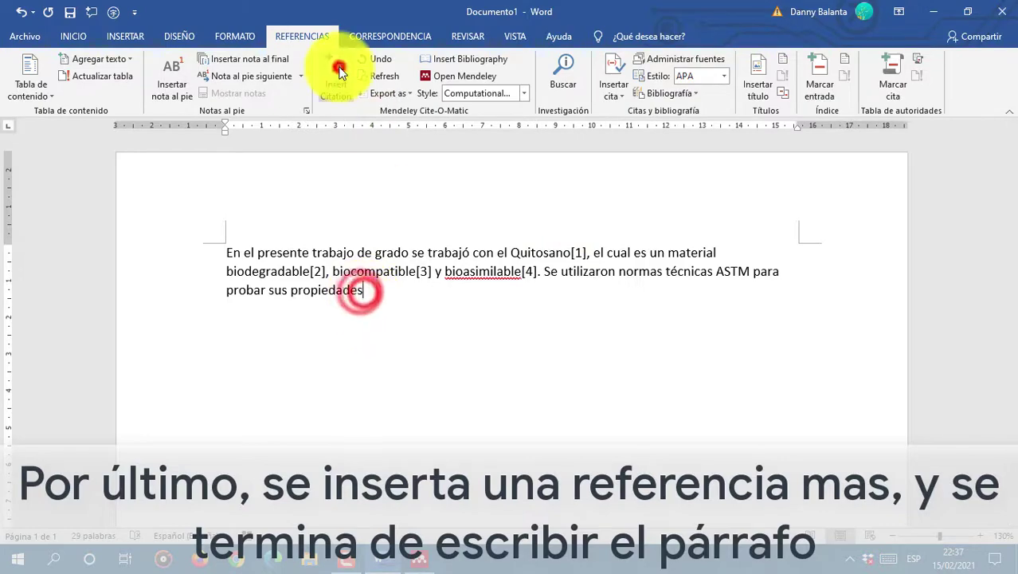
left_click(339, 71)
left_click(485, 334)
left_click(263, 159)
scroll(382, 359, "down", 3)
left_click(333, 435)
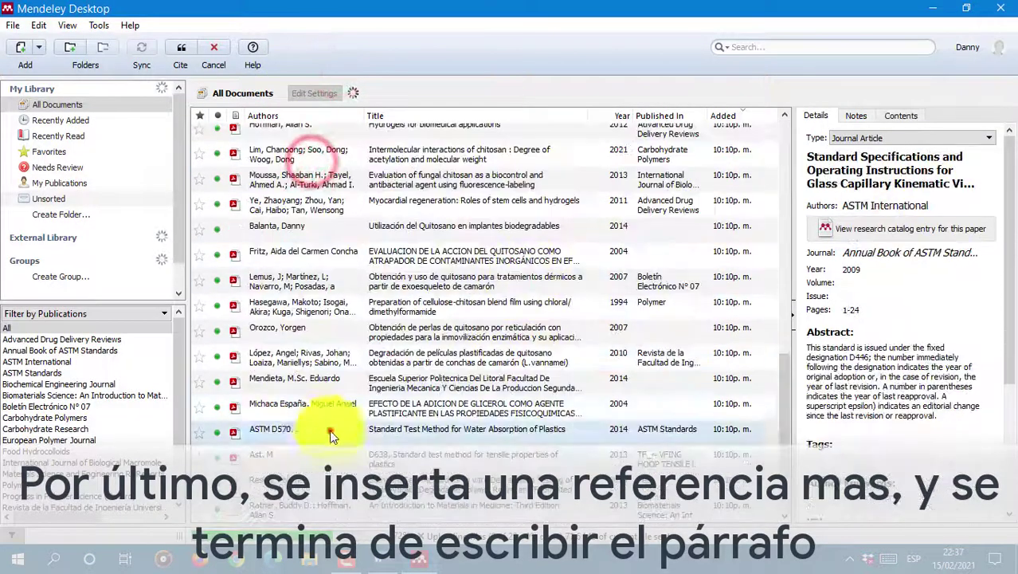
left_click(181, 50)
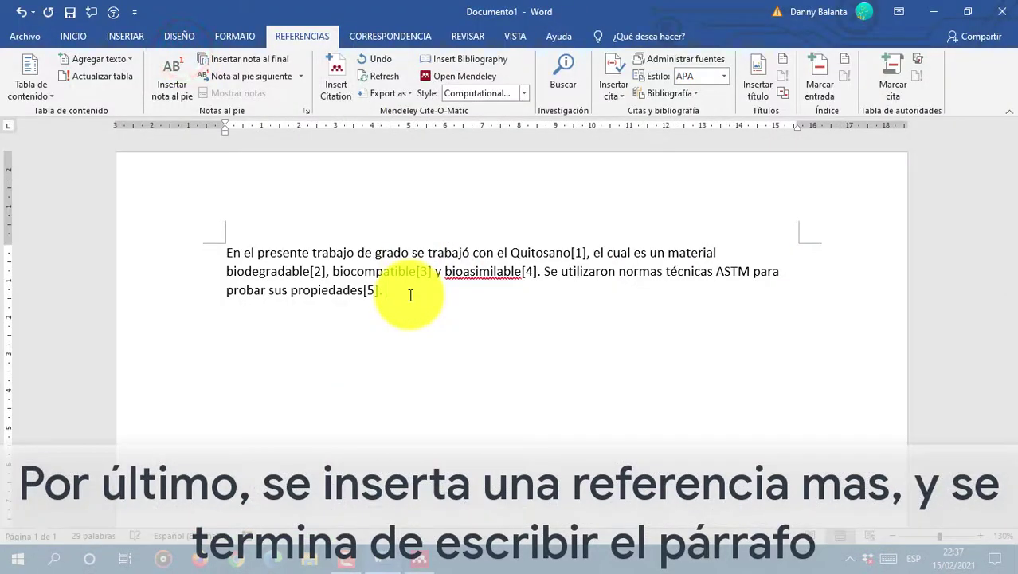
key("Return")
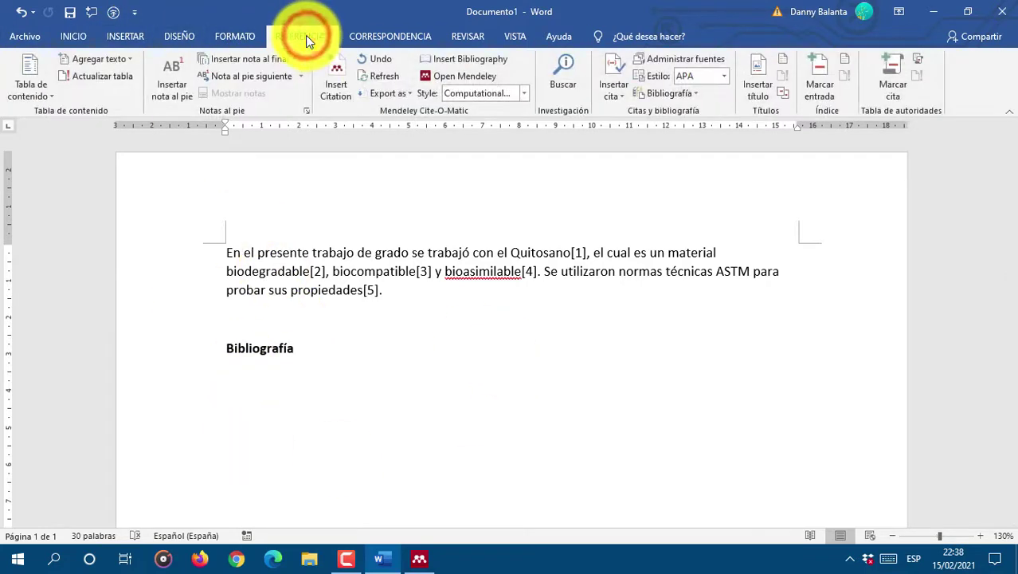
Step: Insert the bibliography under Bibliografía and try American Chemical Society and APA 6th edition styles
left_click(477, 59)
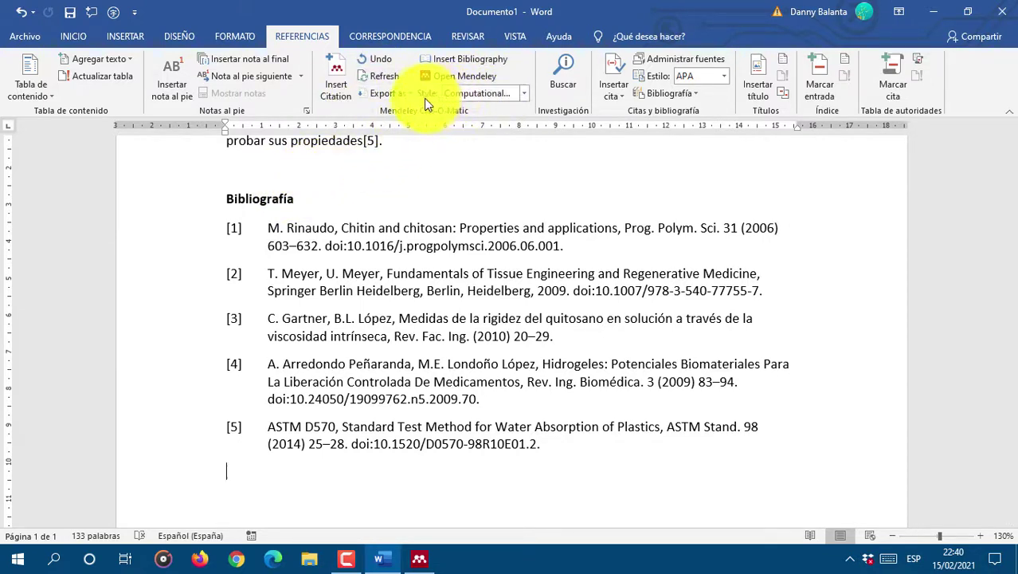
left_click(476, 96)
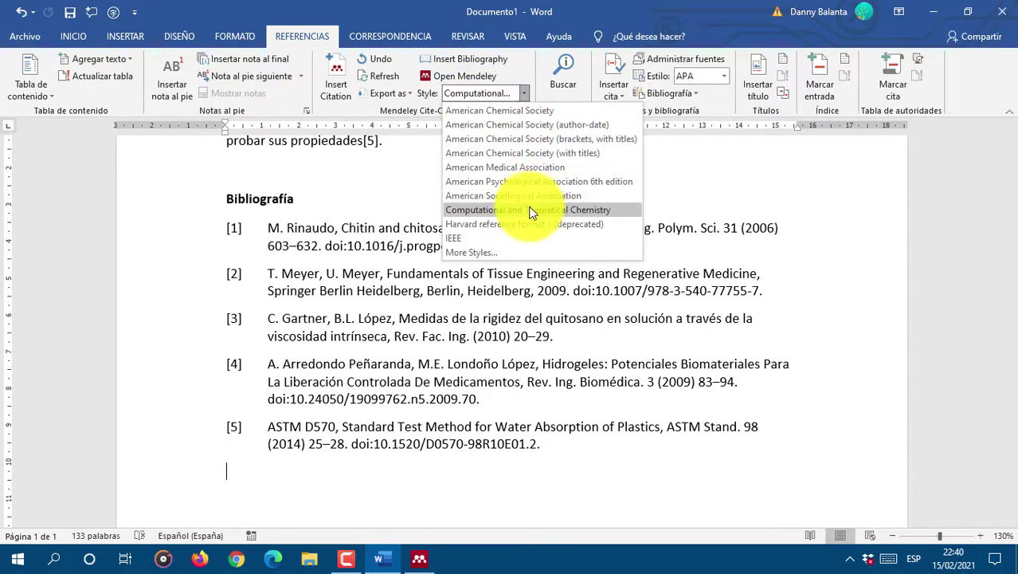
left_click(539, 113)
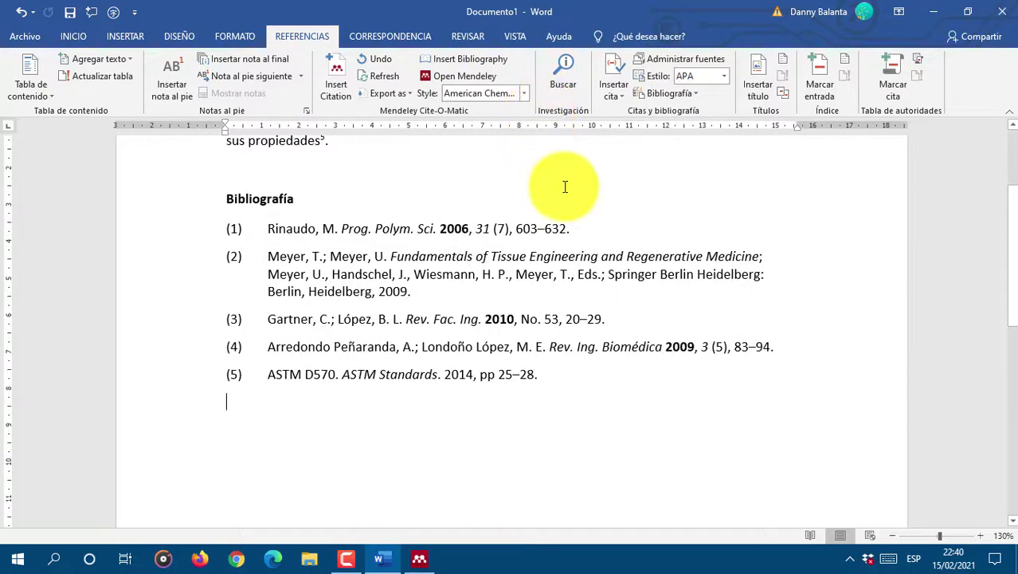
left_click(500, 94)
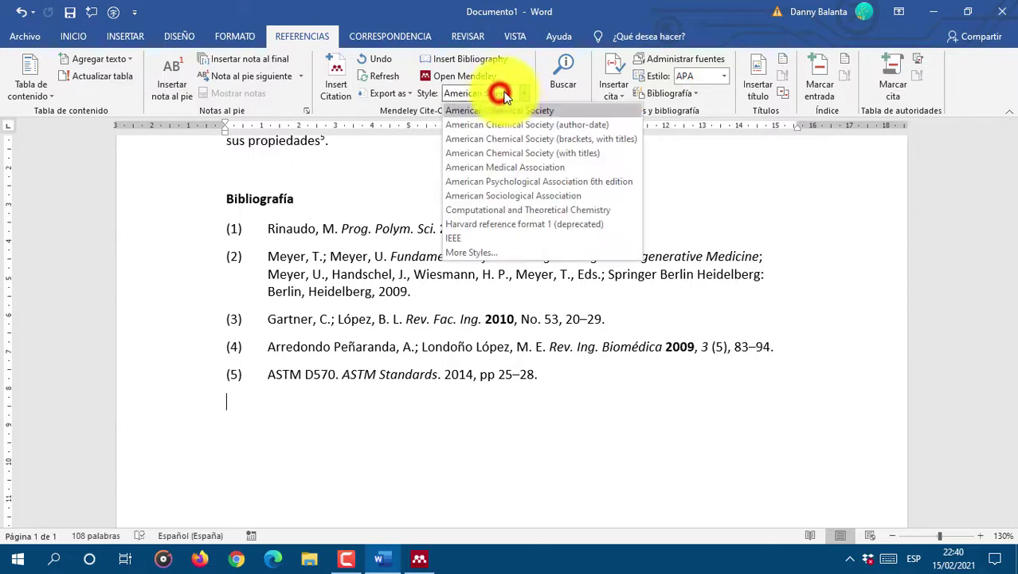
left_click(589, 181)
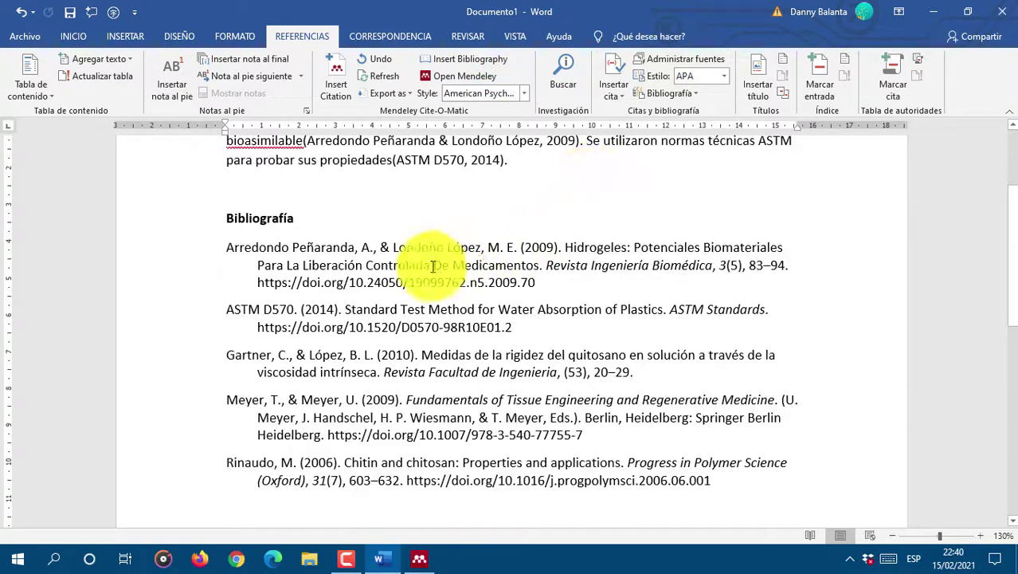
Step: Try American Sociological Association style, refresh the citations, then settle on American Chemical Society with titles
scroll(413, 228, "up", 3)
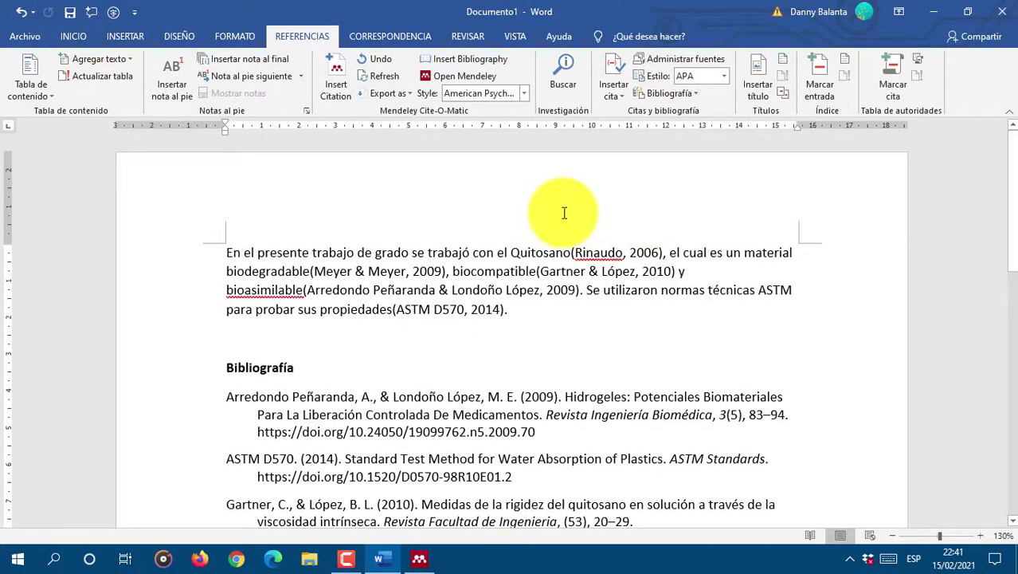
left_click(519, 95)
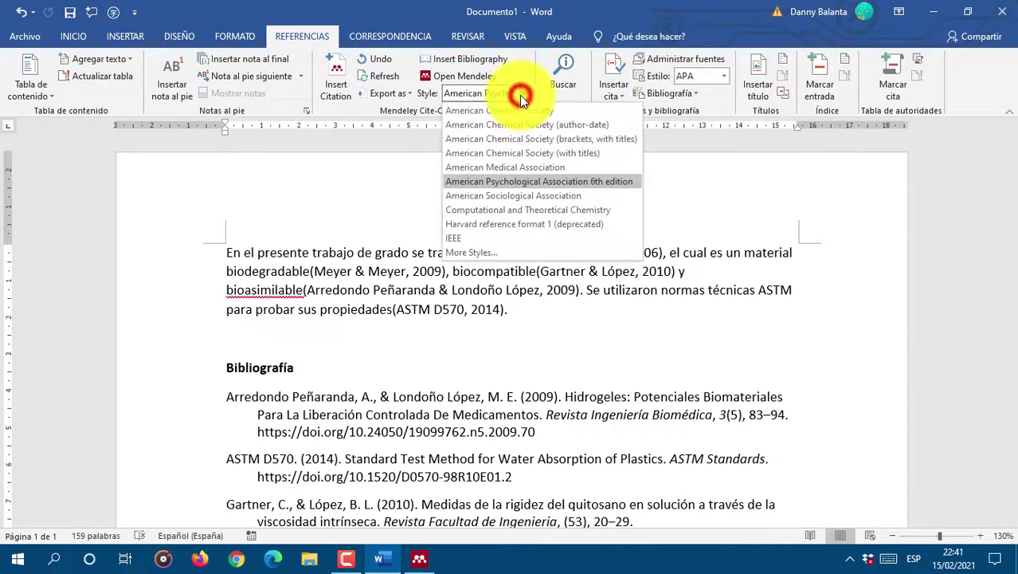
left_click(531, 196)
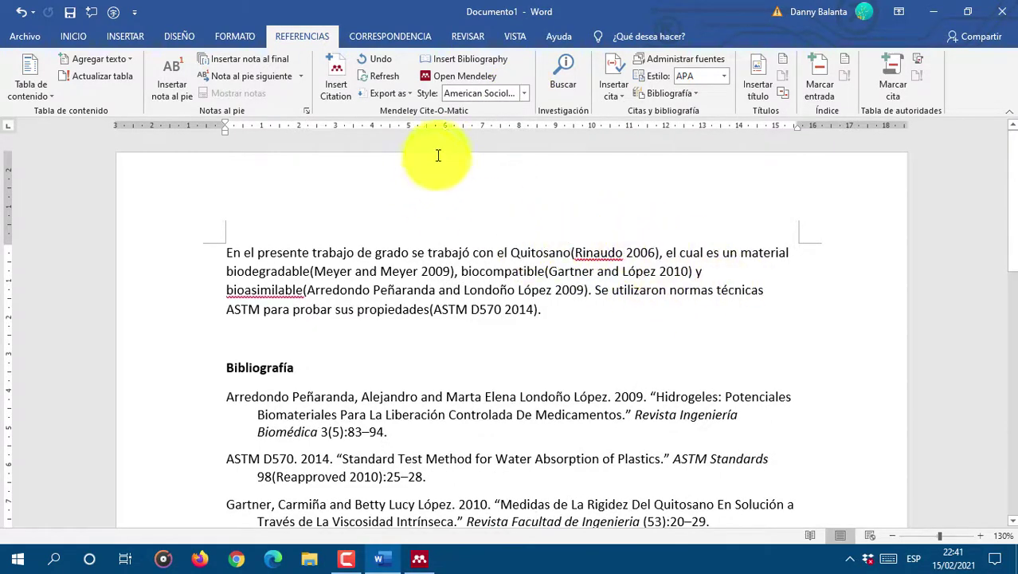
left_click(478, 89)
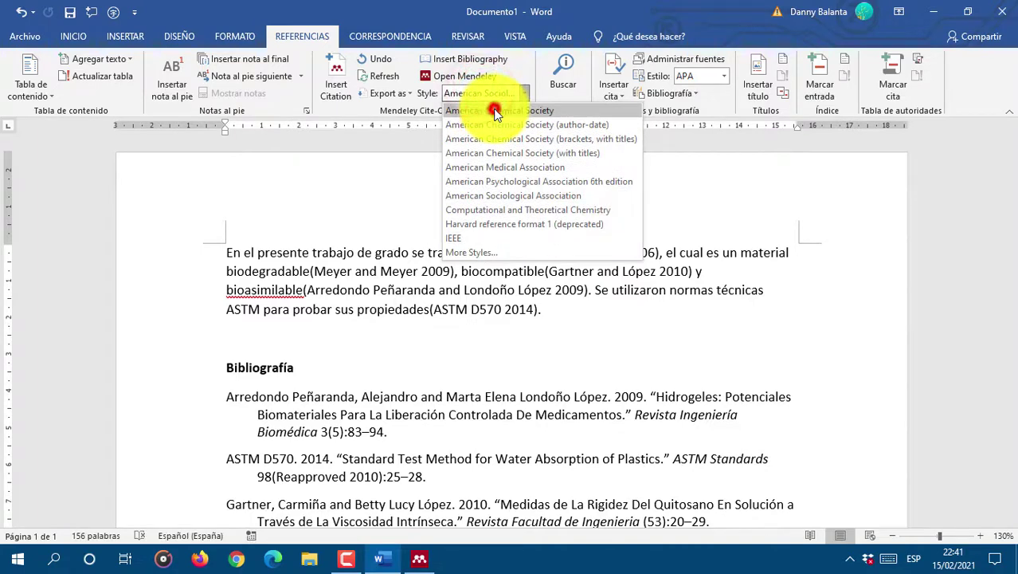
left_click(493, 116)
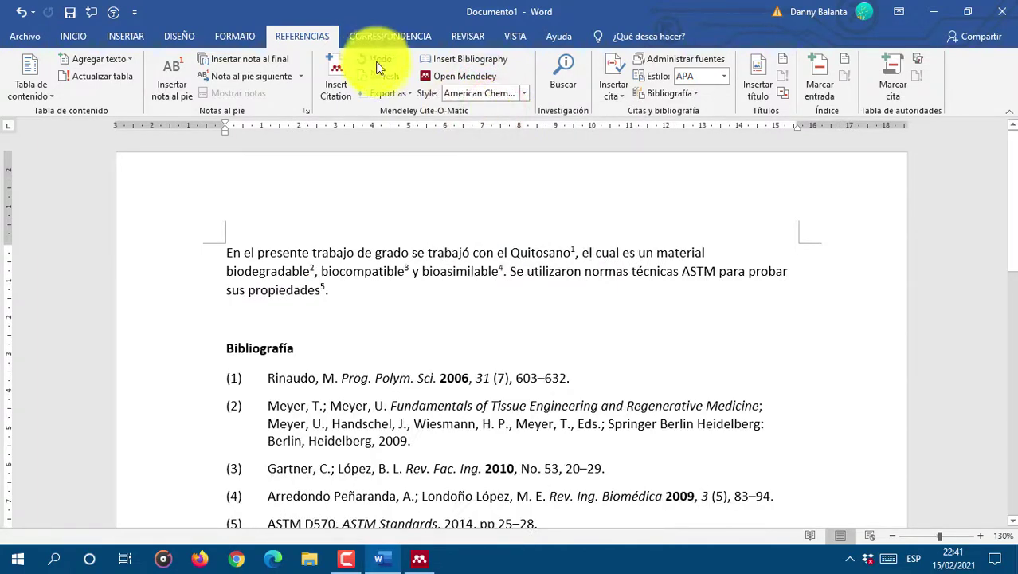
left_click(379, 73)
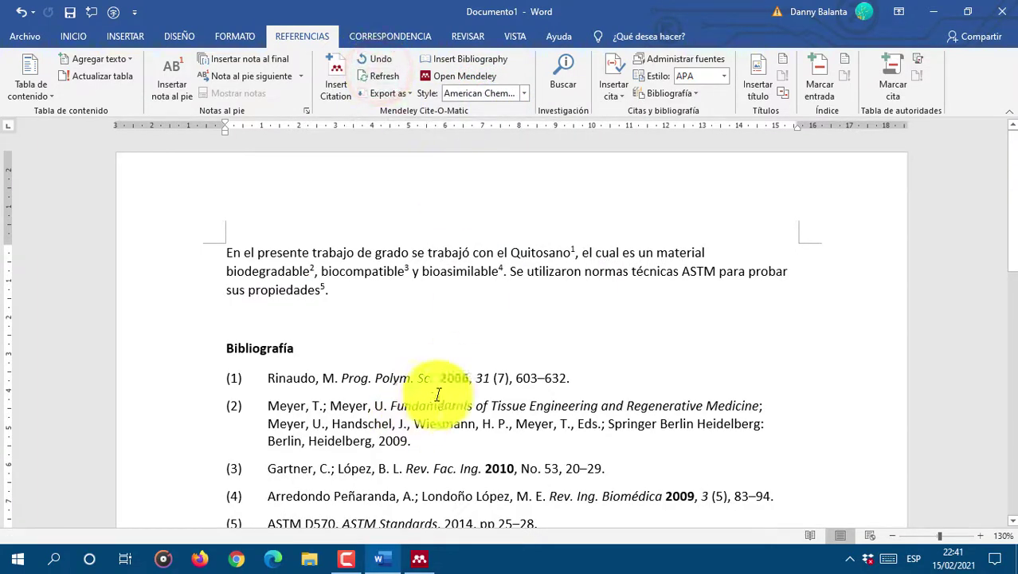
left_click(389, 79)
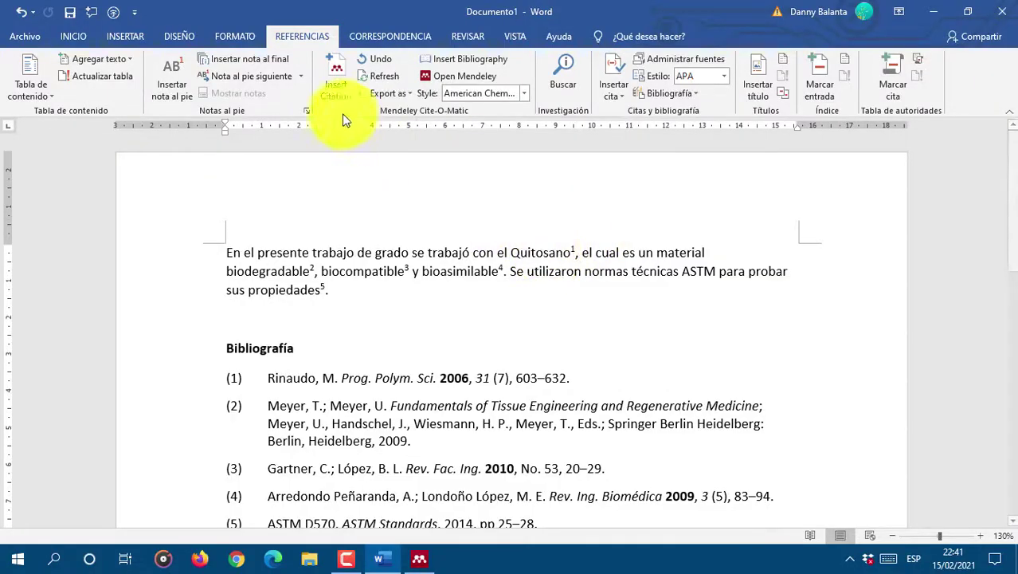
left_click(323, 288)
left_click(475, 94)
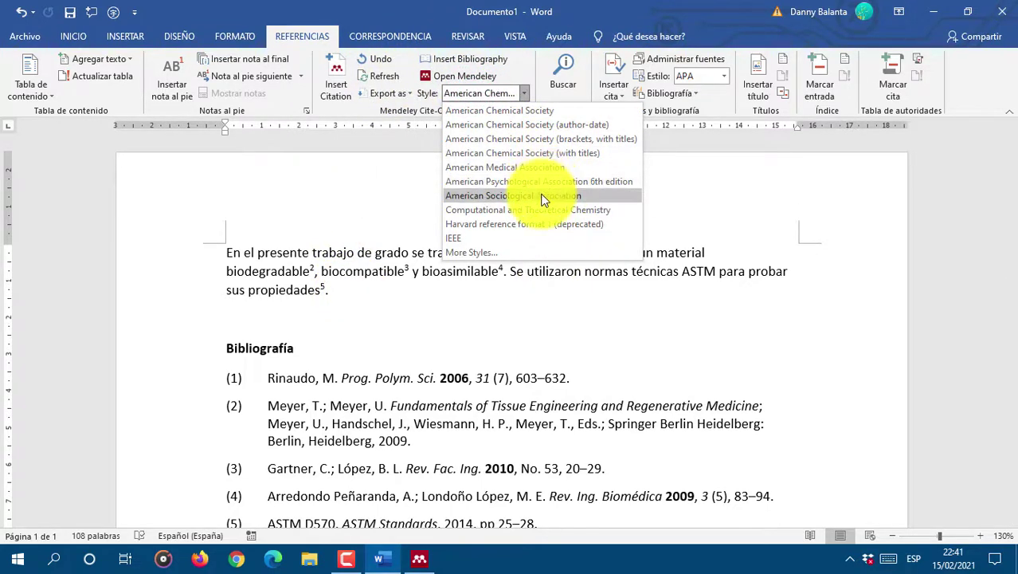
left_click(530, 138)
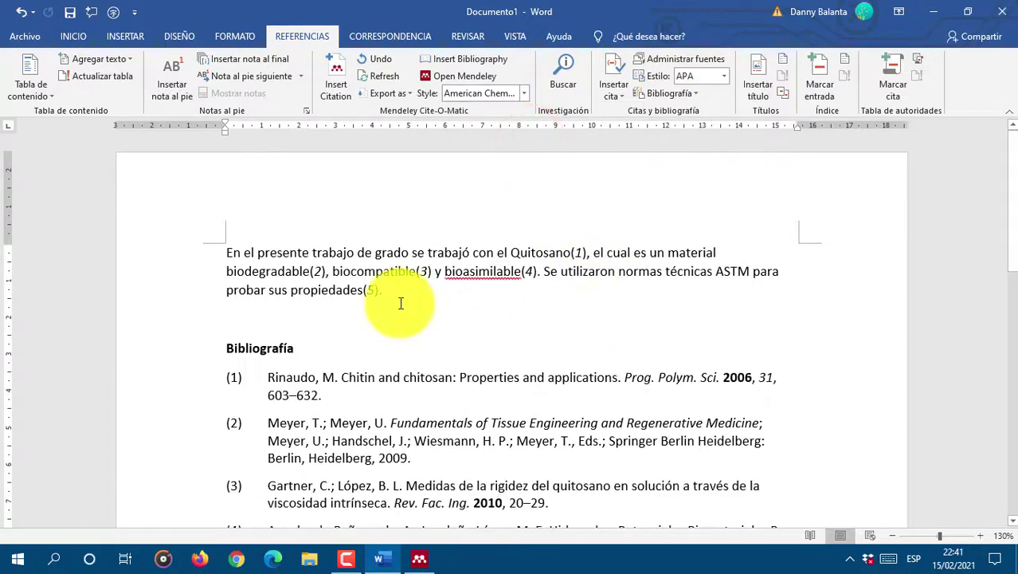
Step: Add 'Así' before 'Se utilizaron' and then delete it again
left_click(546, 272)
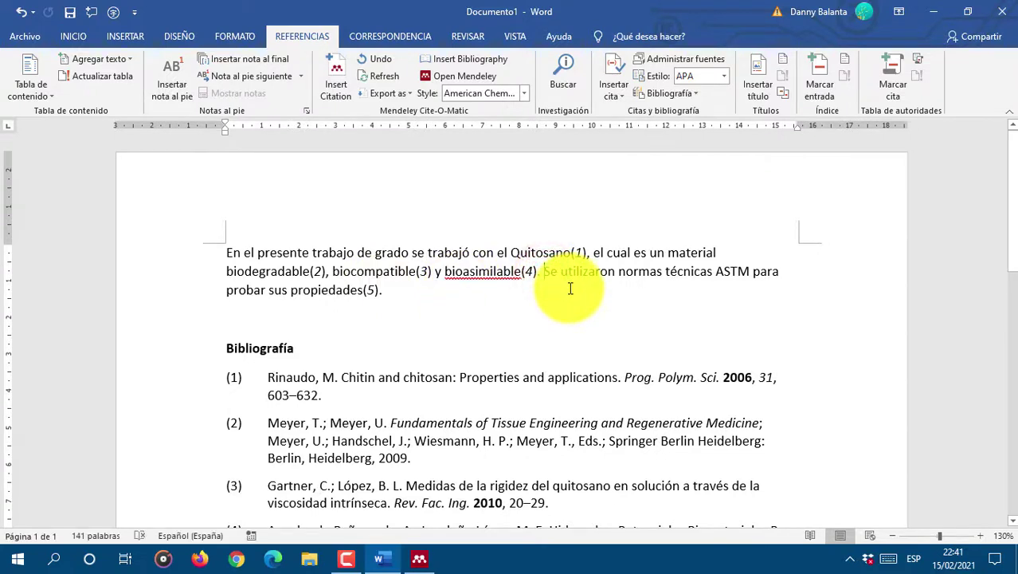
type("Así")
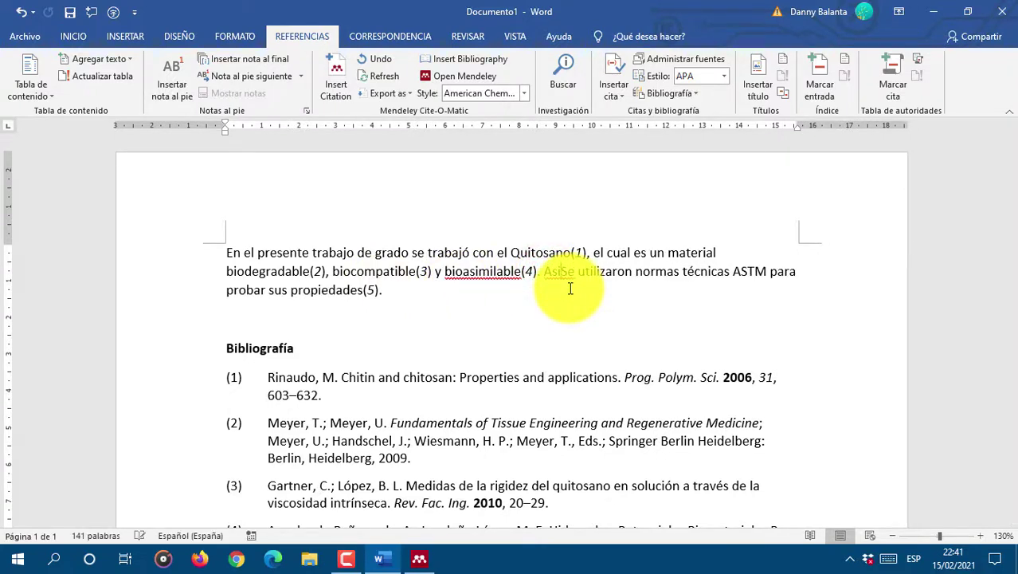
key("BackSpace")
key("BackSpace")
key("BackSpace")
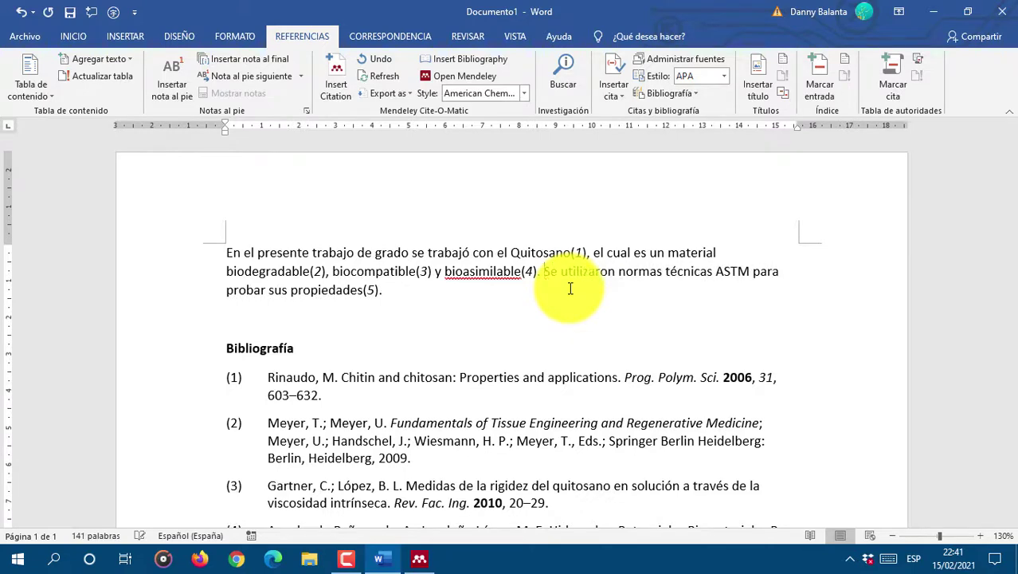
scroll(518, 298, "down", 2)
scroll(585, 303, "up", 1)
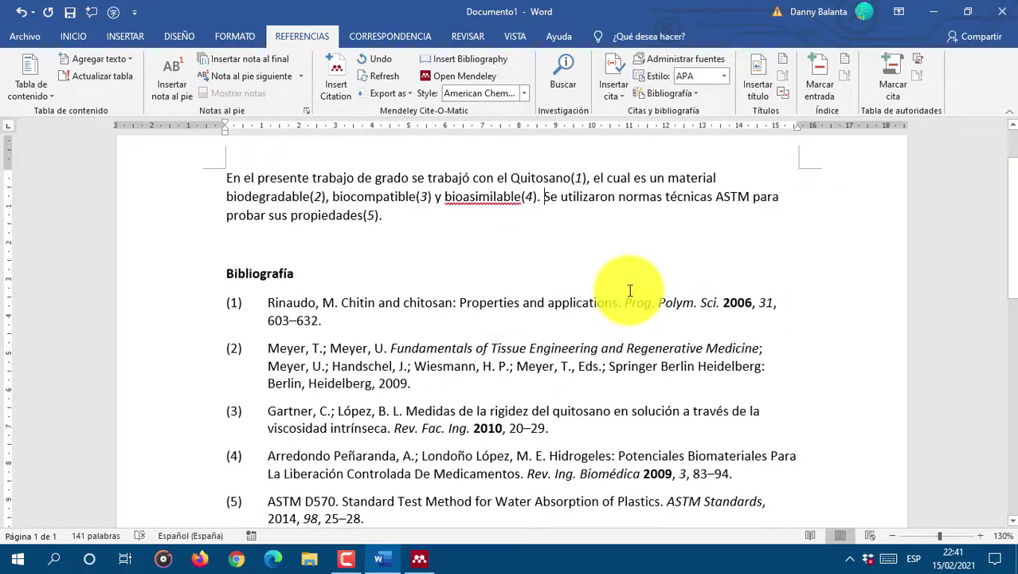
Step: Add 'que es no peligroso por ejemplo en su consumo,' after biodegradable(2) and open Mendeley to cite it
left_click(327, 196)
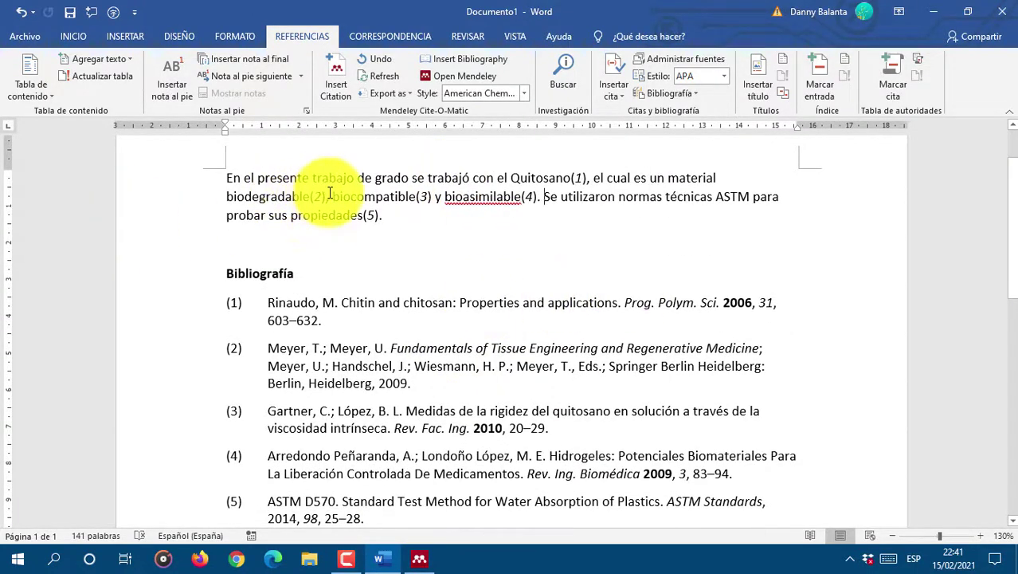
type("que es no peligro")
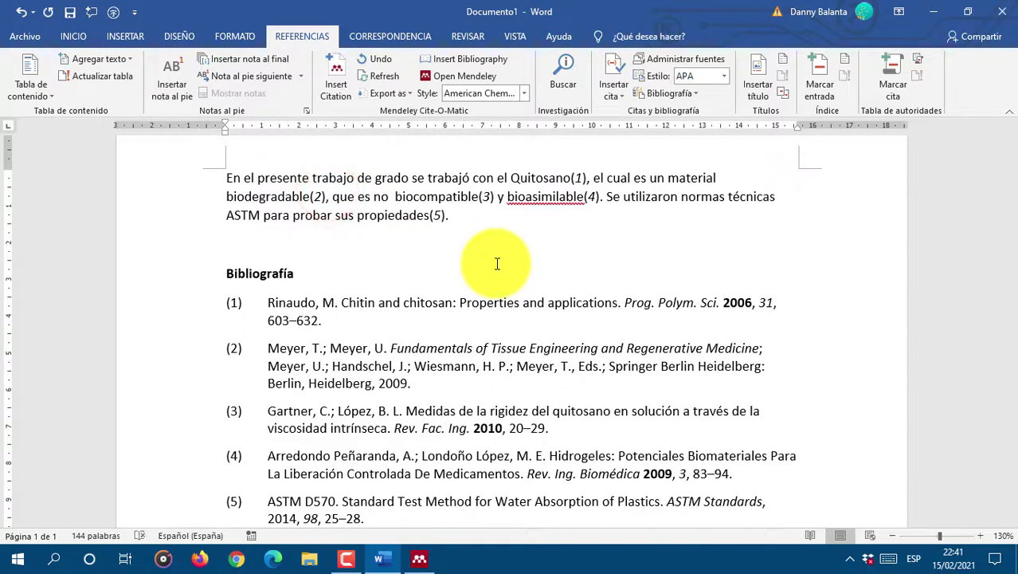
type("so por ejemplo en su consumo")
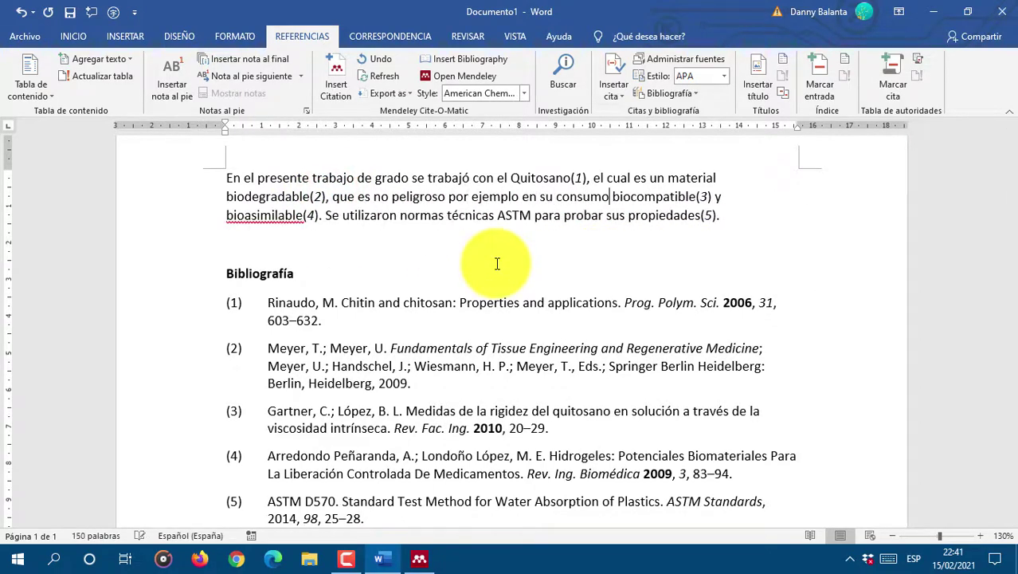
type(",")
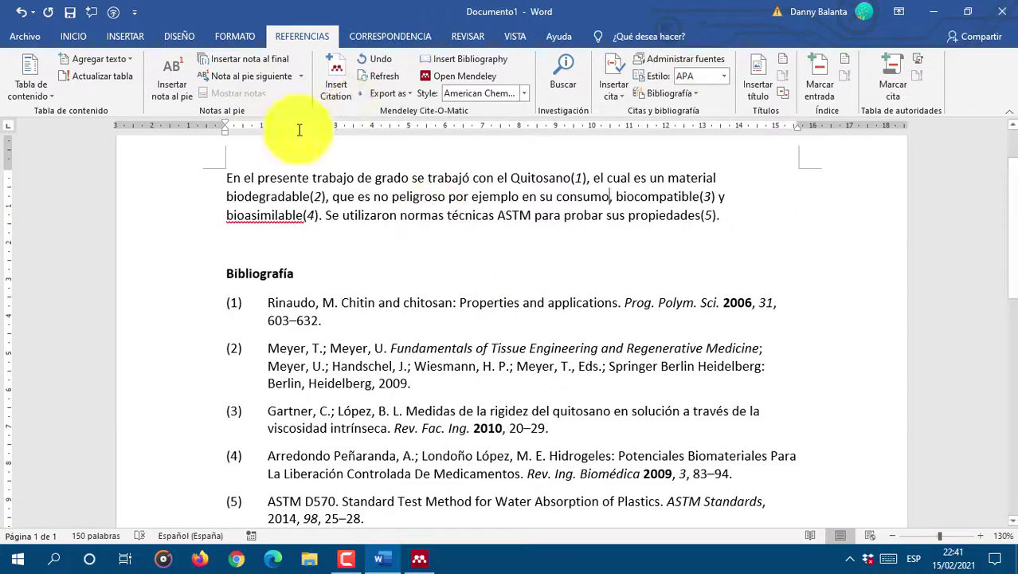
left_click(337, 72)
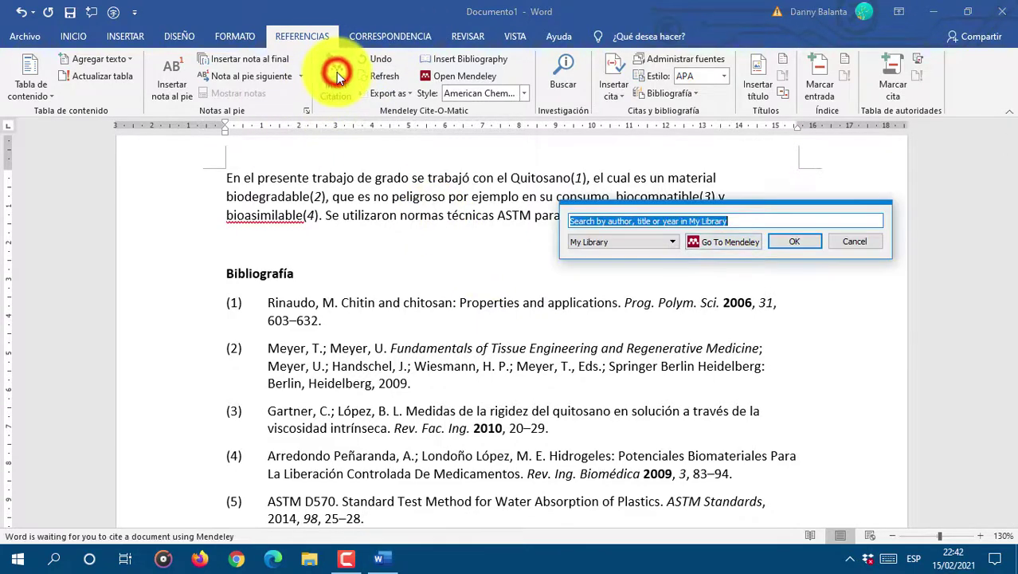
left_click(723, 241)
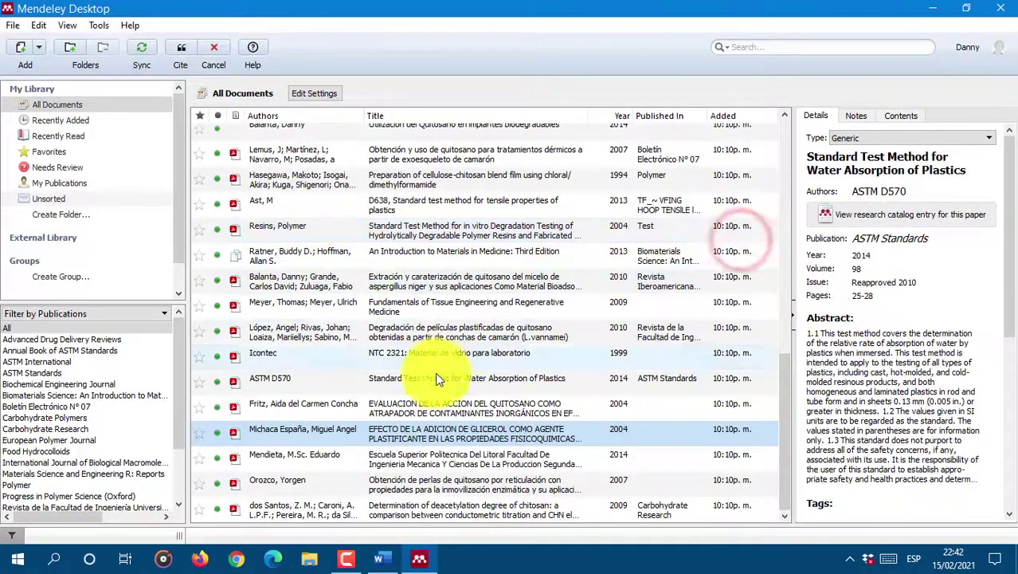
Step: Cite Orozco's 2007 chitosan-beads thesis after 'consumo' so it becomes reference (3)
left_click(387, 461)
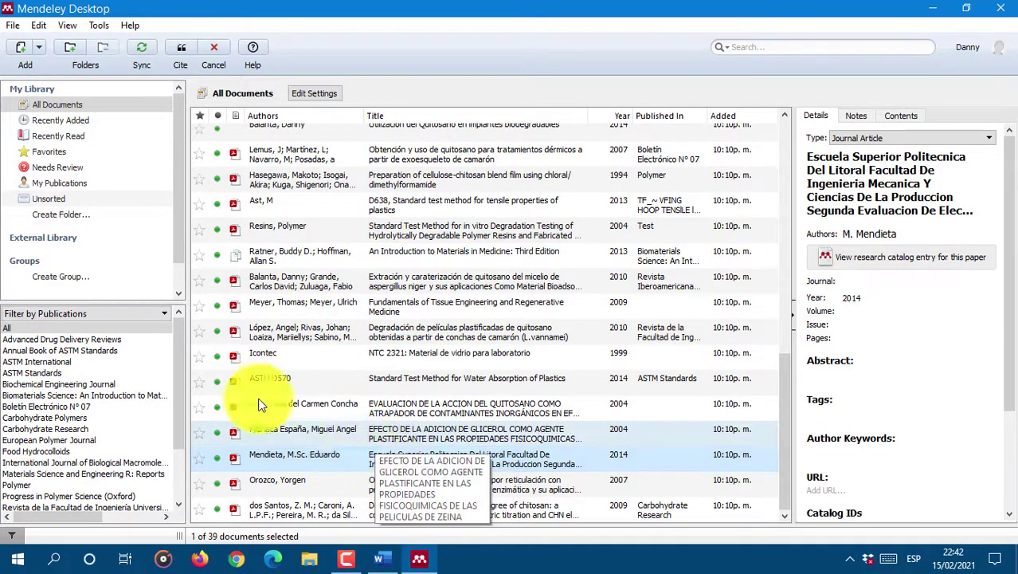
left_click(406, 484)
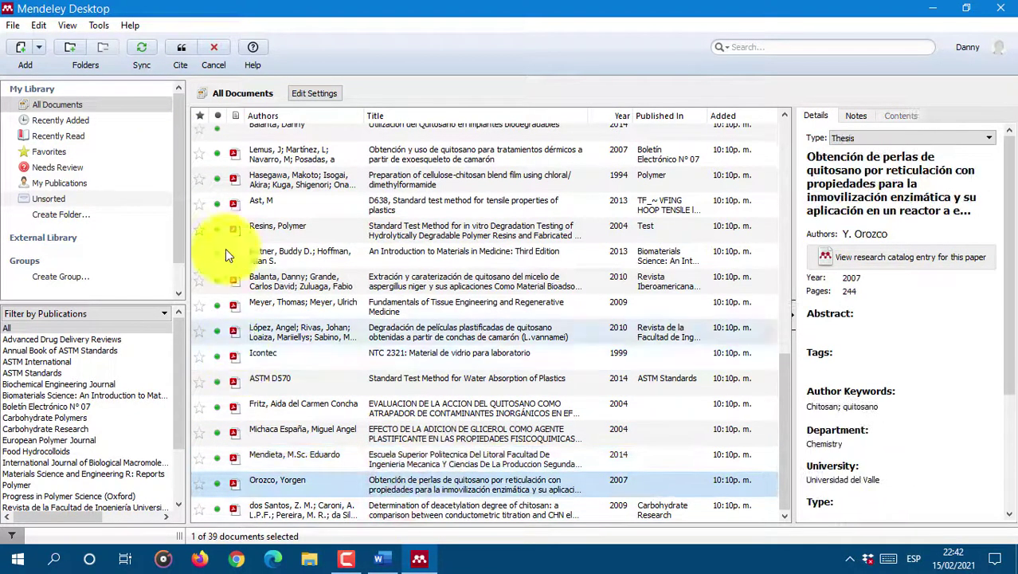
left_click(181, 49)
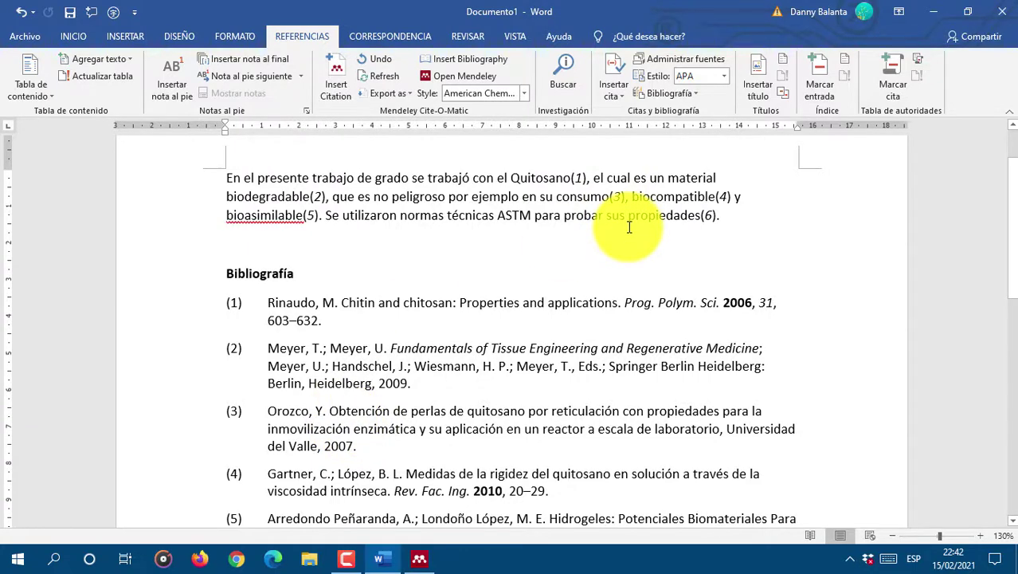
Step: Refresh the citations and bibliography and apply American Chemical Society style
scroll(606, 239, "down", 4)
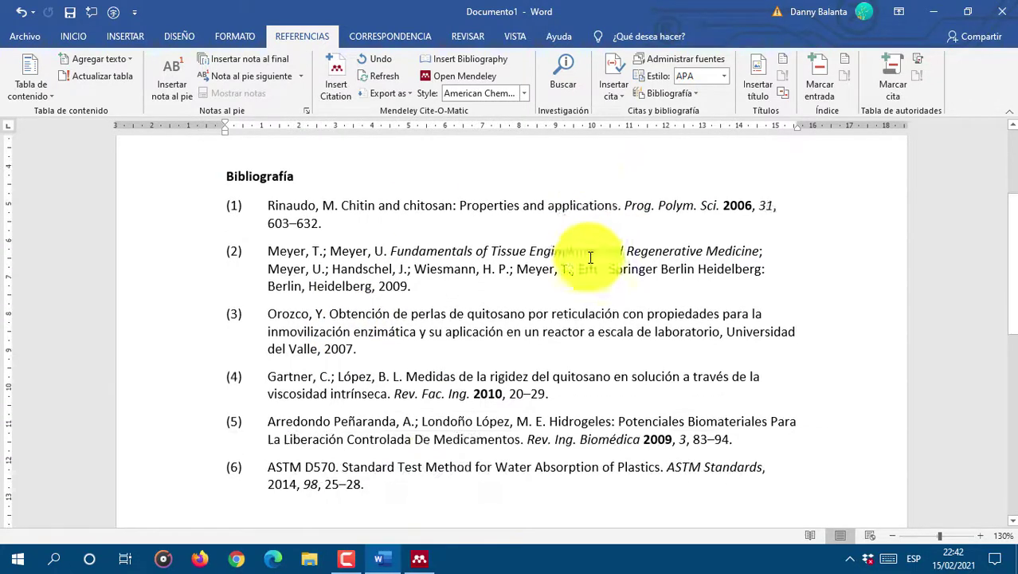
scroll(338, 426, "up", 2)
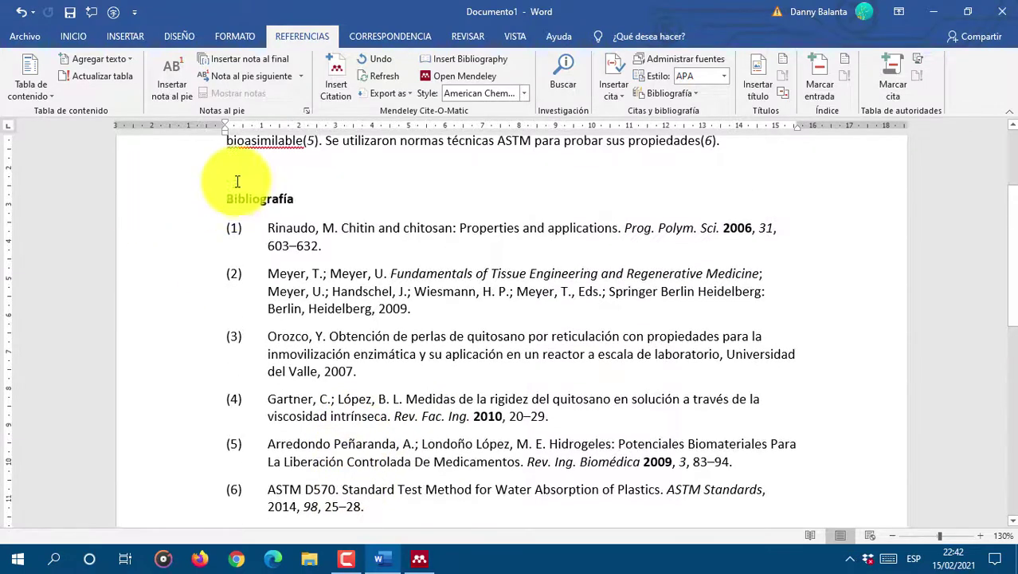
left_click(370, 76)
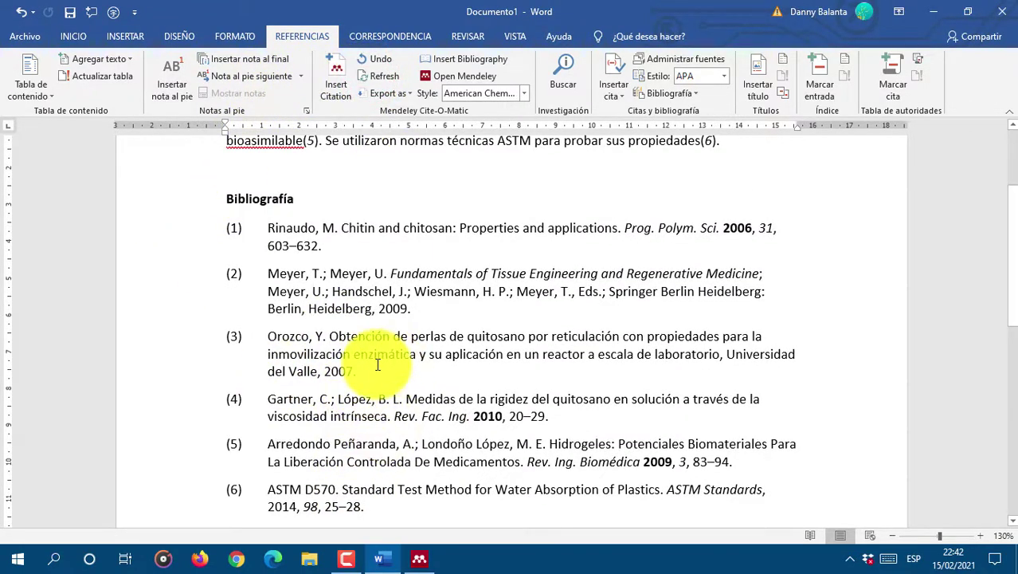
left_click(521, 93)
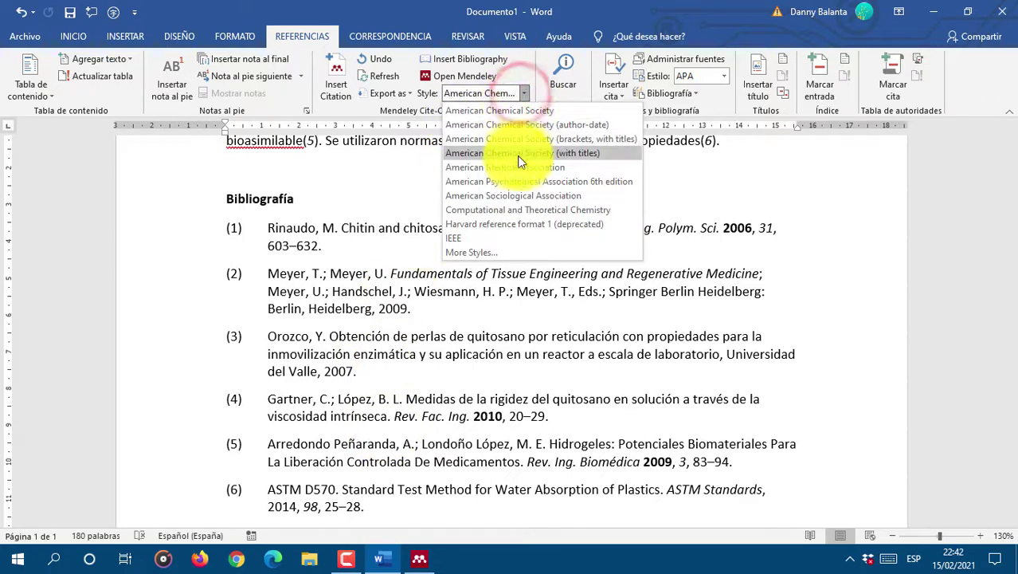
left_click(512, 111)
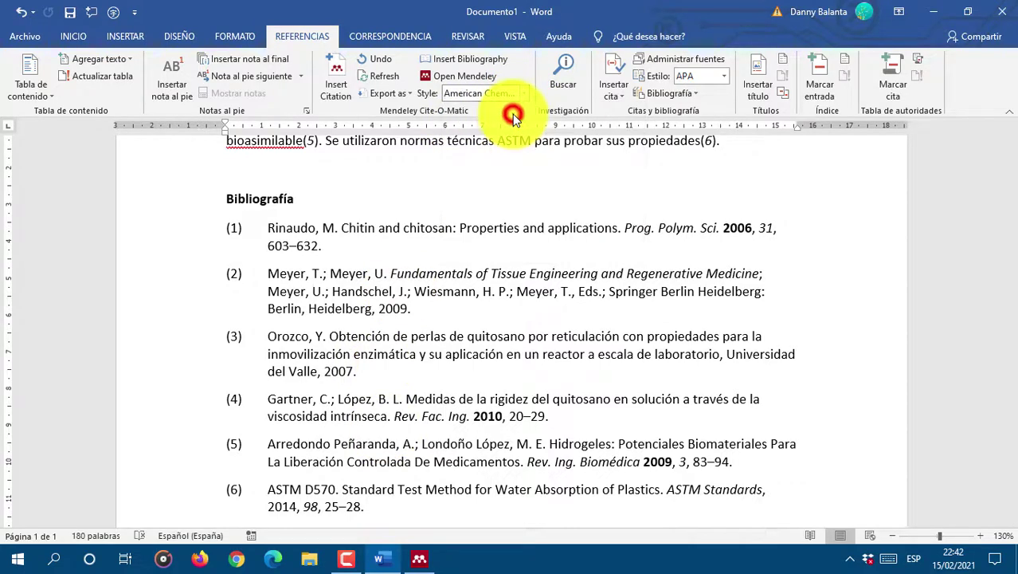
Step: Preview the citations in APA author-date style, then return them to American Chemical Society
left_click(498, 92)
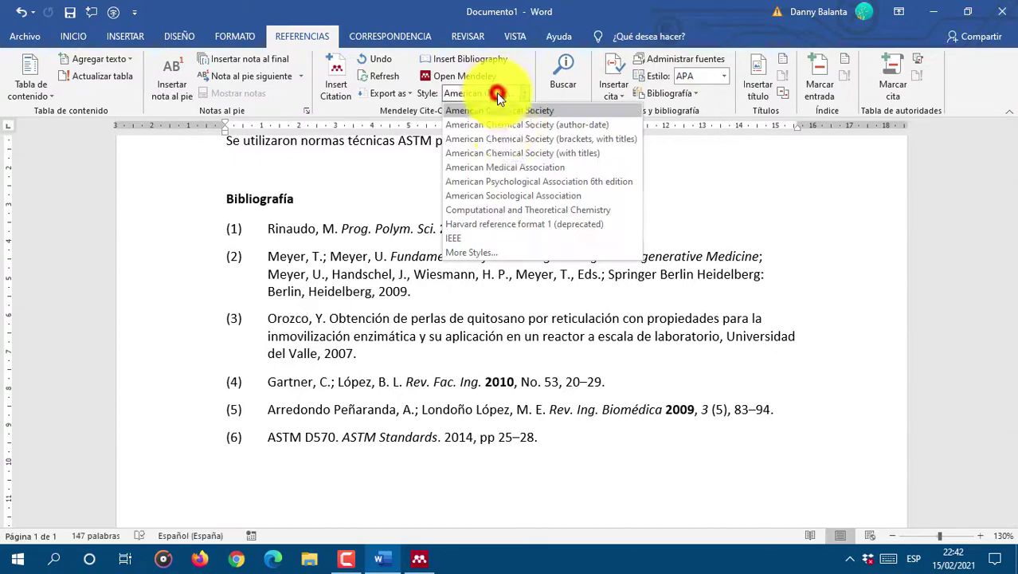
left_click(509, 181)
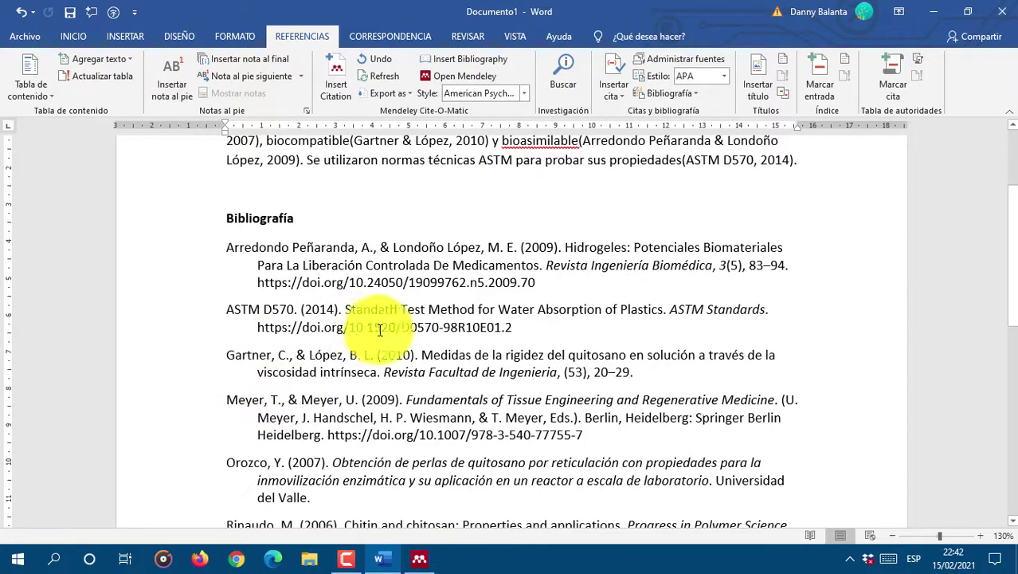
scroll(482, 318, "down", 3)
scroll(516, 360, "up", 3)
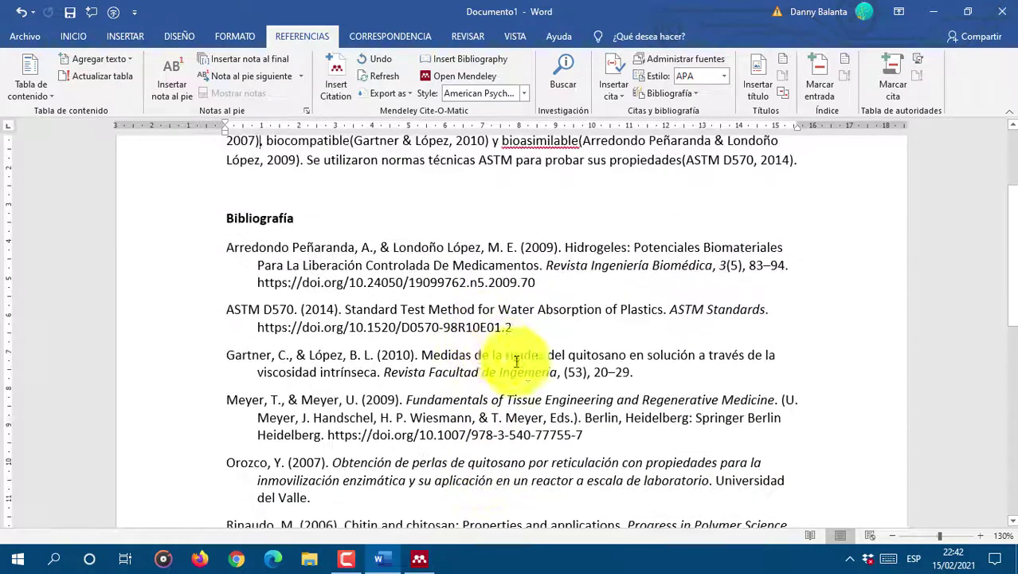
scroll(516, 361, "down", 1)
scroll(473, 387, "up", 3)
left_click(483, 94)
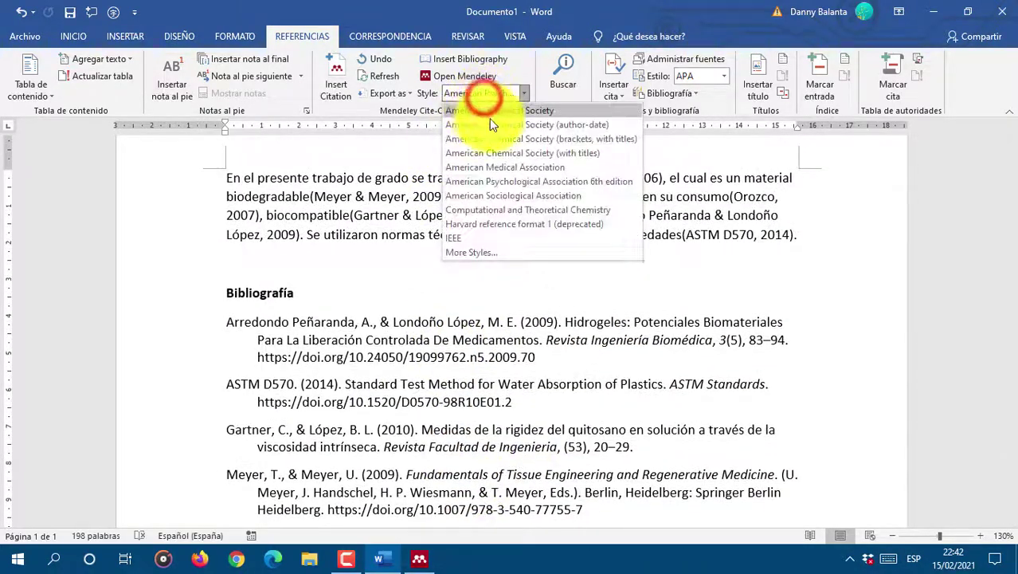
left_click(495, 116)
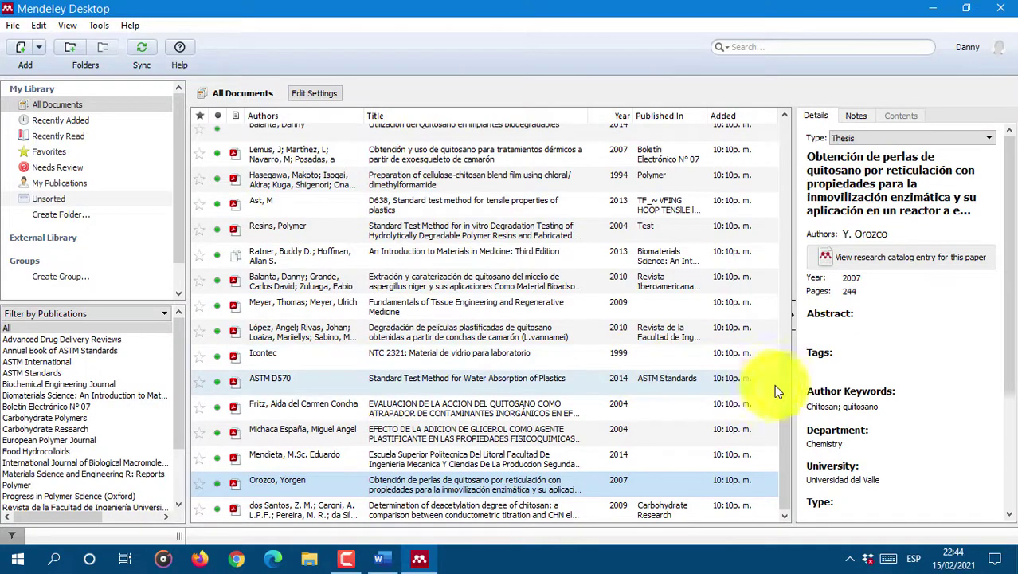
Step: Sync the Mendeley library with the online account and scroll the document list to the top
left_click(141, 50)
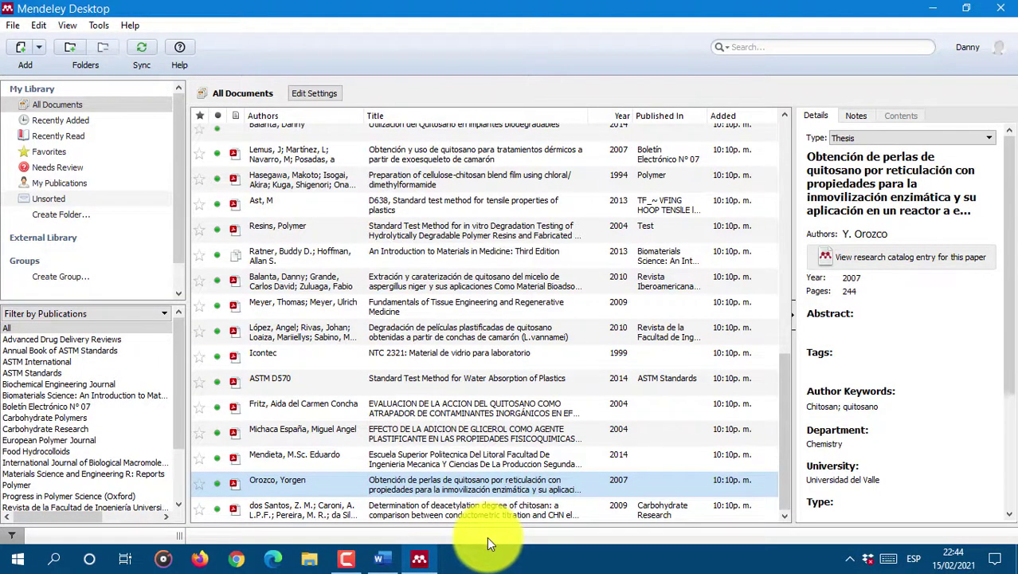
left_click_drag(783, 420, 786, 143)
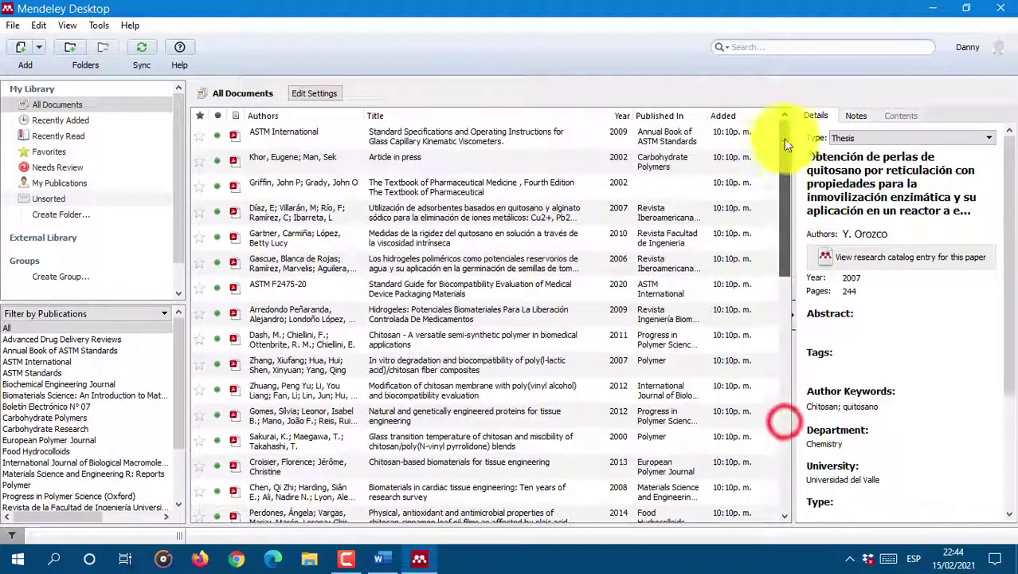